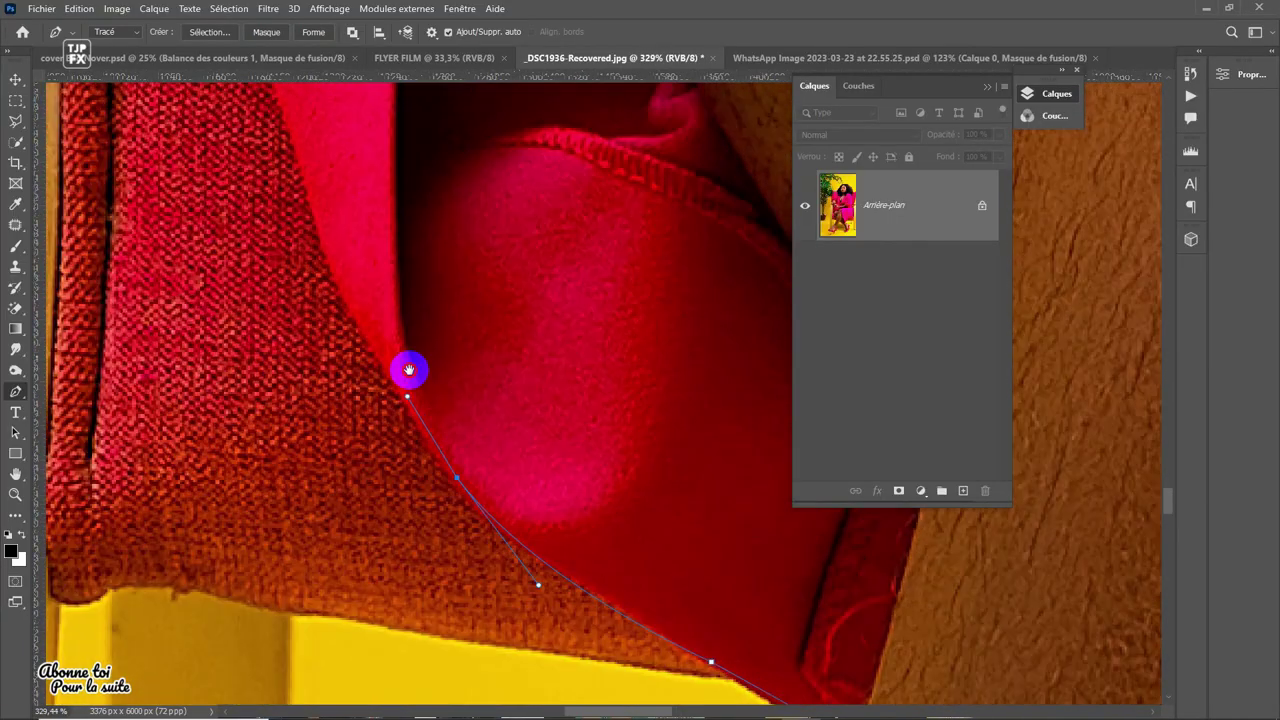
- Pan and zoom along the pink dress edge toward the knees and leg
{"action": "mouse_move", "coordinate": [409, 370]}
{"action": "left_mouse_down"}
{"action": "mouse_move", "coordinate": [286, 243]}
{"action": "mouse_move", "coordinate": [348, 370]}
{"action": "left_mouse_up"}
{"action": "mouse_move", "coordinate": [360, 433]}
{"action": "left_mouse_down"}
{"action": "mouse_move", "coordinate": [277, 323]}
{"action": "mouse_move", "coordinate": [291, 334]}
{"action": "mouse_move", "coordinate": [313, 324]}
{"action": "mouse_move", "coordinate": [343, 366]}
{"action": "mouse_move", "coordinate": [363, 280]}
{"action": "mouse_move", "coordinate": [320, 280]}
{"action": "mouse_move", "coordinate": [359, 363]}
{"action": "left_mouse_up"}
{"action": "scroll", "coordinate": [323, 337], "scroll_direction": "down", "scroll_amount": 3}
{"action": "scroll", "coordinate": [363, 337], "scroll_direction": "up", "scroll_amount": 3}
{"action": "scroll", "coordinate": [347, 374], "scroll_direction": "up", "scroll_amount": 2}
{"action": "scroll", "coordinate": [359, 363], "scroll_direction": "down", "scroll_amount": 2}
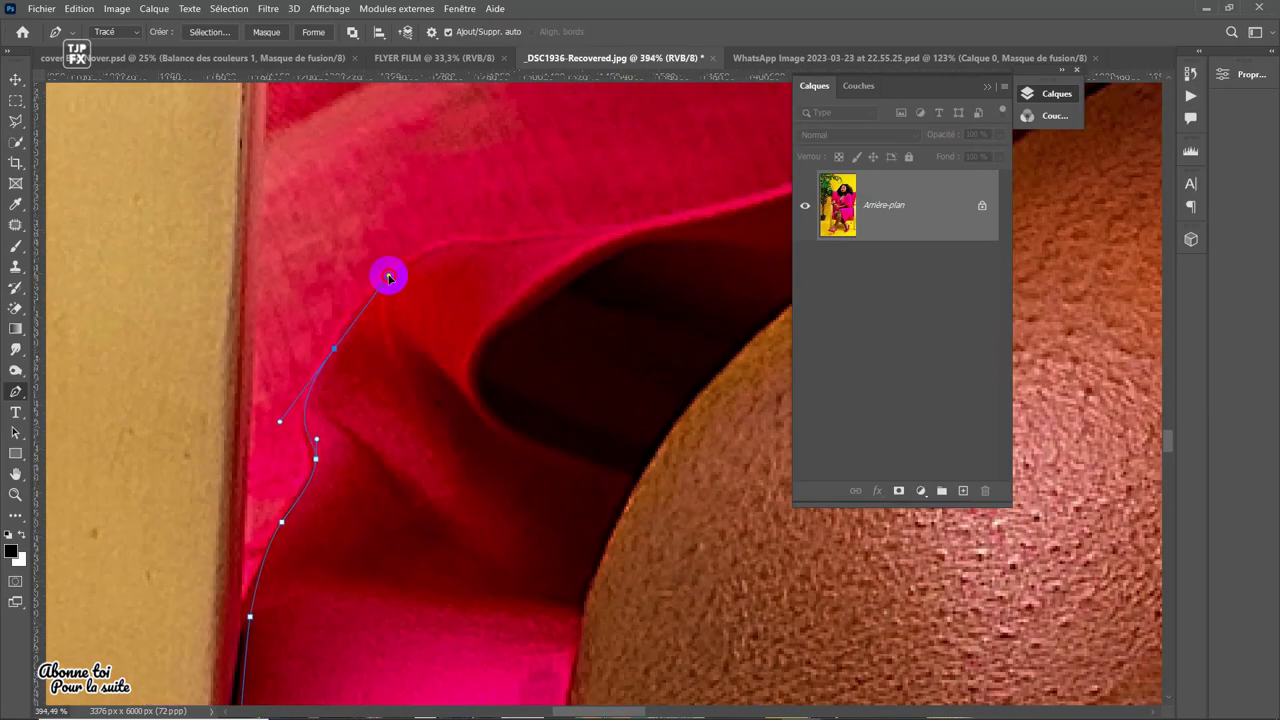
{"action": "mouse_move", "coordinate": [389, 277]}
{"action": "left_mouse_down"}
{"action": "mouse_move", "coordinate": [526, 289]}
{"action": "mouse_move", "coordinate": [366, 337]}
{"action": "mouse_move", "coordinate": [526, 246]}
{"action": "mouse_move", "coordinate": [411, 286]}
{"action": "left_mouse_up"}
- Extend the pen path along the arm's lower edge to the fingertip
{"action": "scroll", "coordinate": [439, 349], "scroll_direction": "down", "scroll_amount": 3}
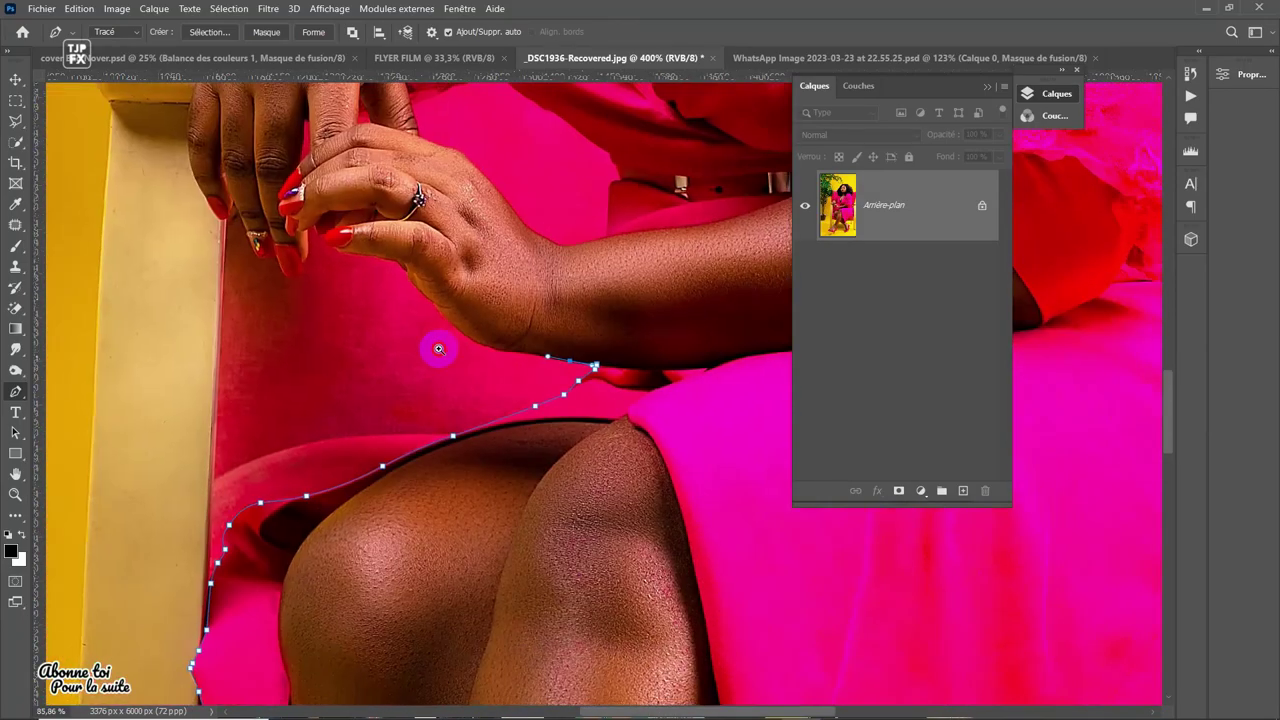
{"action": "scroll", "coordinate": [439, 349], "scroll_direction": "up", "scroll_amount": 3}
{"action": "left_click_drag", "start_coordinate": [439, 349], "coordinate": [354, 403]}
{"action": "scroll", "coordinate": [302, 330], "scroll_direction": "up", "scroll_amount": 3}
{"action": "left_click", "coordinate": [337, 400]}
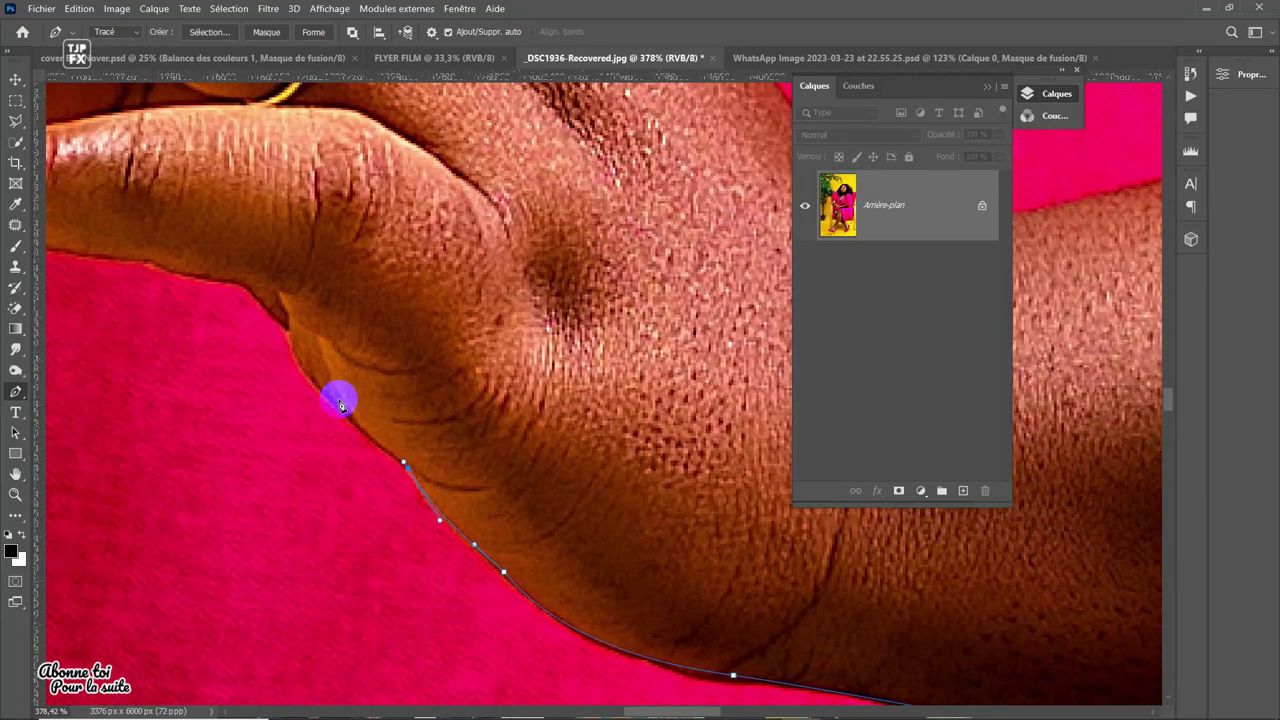
{"action": "scroll", "coordinate": [337, 400], "scroll_direction": "up", "scroll_amount": 3}
{"action": "left_click", "coordinate": [357, 352]}
{"action": "scroll", "coordinate": [326, 336], "scroll_direction": "up", "scroll_amount": 3}
{"action": "left_click", "coordinate": [376, 395]}
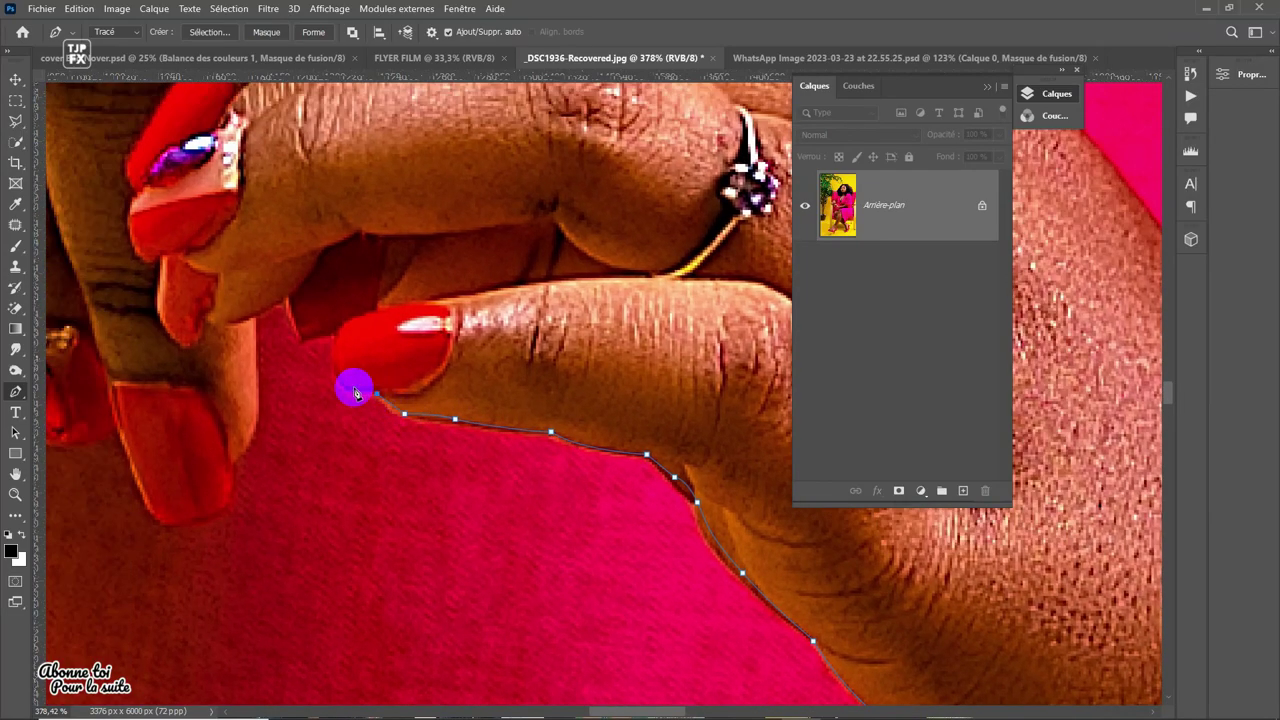
{"action": "scroll", "coordinate": [343, 328], "scroll_direction": "up", "scroll_amount": 3}
{"action": "scroll", "coordinate": [350, 367], "scroll_direction": "left", "scroll_amount": 3}
{"action": "left_click", "coordinate": [402, 365]}
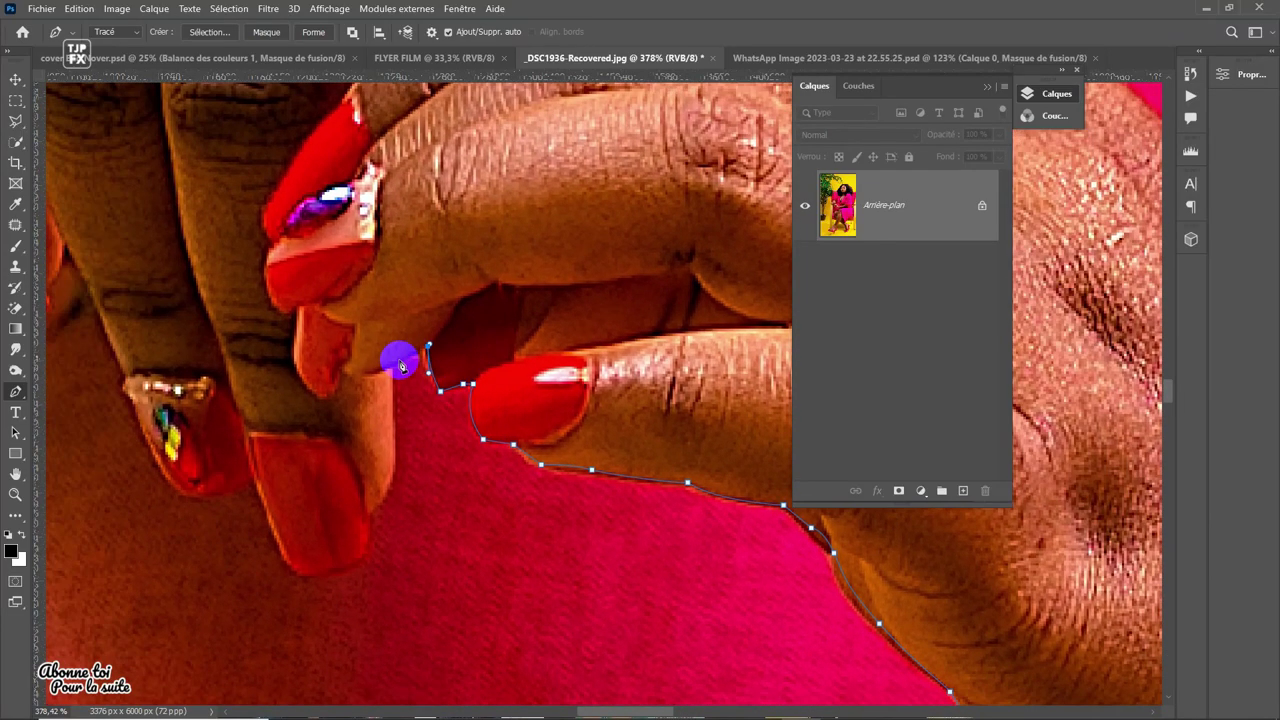
{"action": "left_click", "coordinate": [396, 438]}
- Curve the path around the fingernail tip and back up the finger edge
{"action": "scroll", "coordinate": [380, 449], "scroll_direction": "down", "scroll_amount": 2}
{"action": "left_click", "coordinate": [420, 458]}
{"action": "scroll", "coordinate": [420, 457], "scroll_direction": "down", "scroll_amount": 3}
{"action": "scroll", "coordinate": [405, 432], "scroll_direction": "up", "scroll_amount": 3}
{"action": "scroll", "coordinate": [405, 432], "scroll_direction": "left", "scroll_amount": 3}
{"action": "left_click", "coordinate": [438, 496]}
{"action": "left_click", "coordinate": [408, 491]}
{"action": "left_click", "coordinate": [386, 456]}
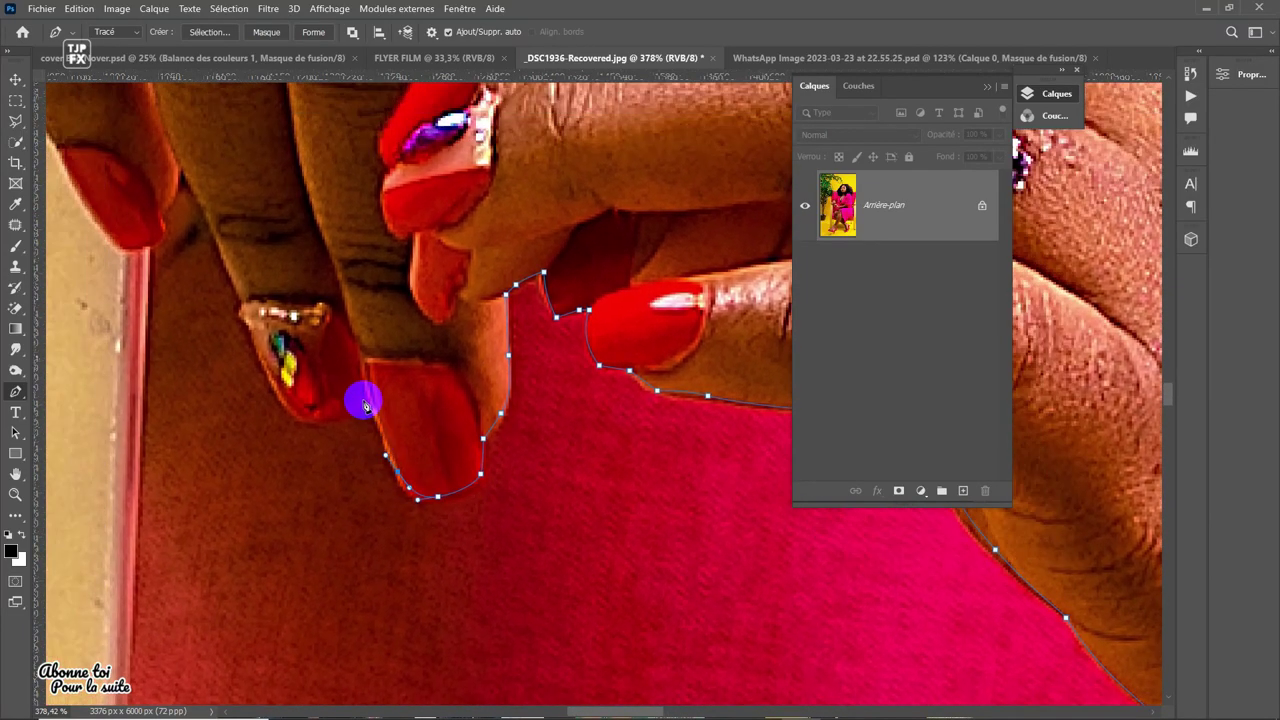
{"action": "scroll", "coordinate": [275, 388], "scroll_direction": "up", "scroll_amount": 3}
{"action": "left_click", "coordinate": [320, 386]}
{"action": "scroll", "coordinate": [320, 386], "scroll_direction": "left", "scroll_amount": 3}
{"action": "left_click", "coordinate": [343, 357]}
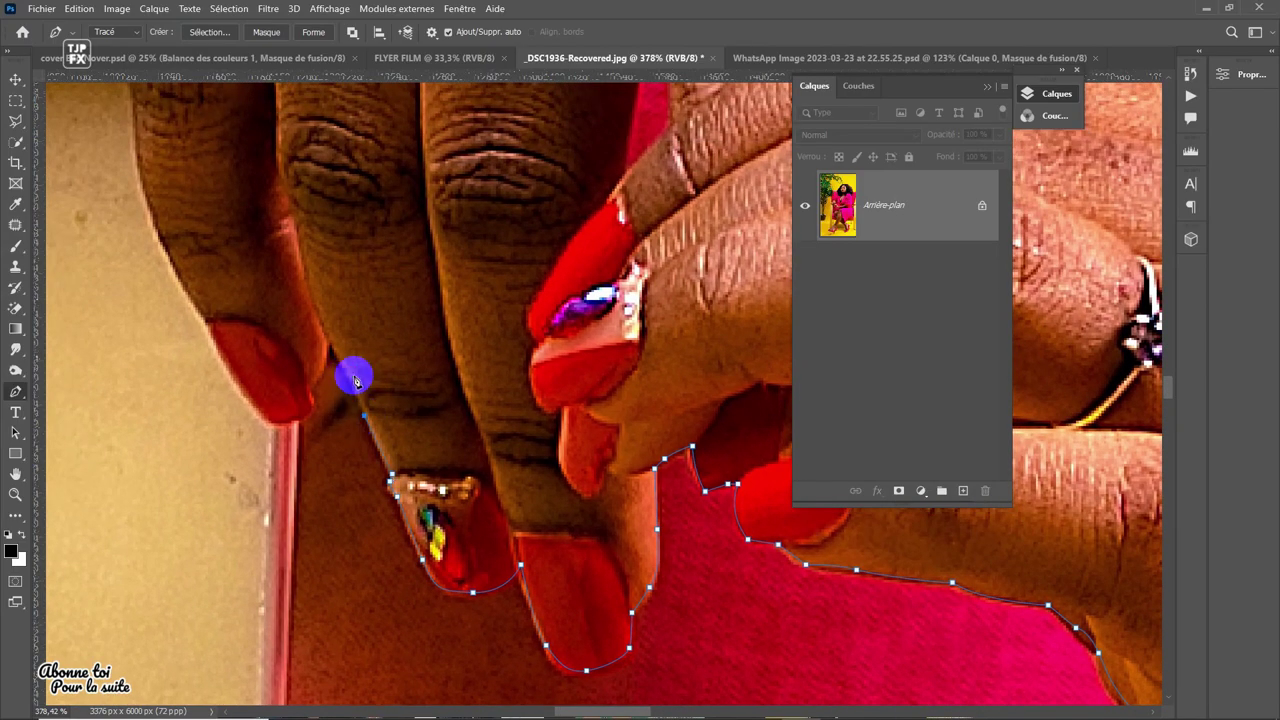
- Trace the finger's left edge up toward the knuckle
{"action": "scroll", "coordinate": [368, 404], "scroll_direction": "up", "scroll_amount": 2}
{"action": "scroll", "coordinate": [300, 423], "scroll_direction": "up", "scroll_amount": 3}
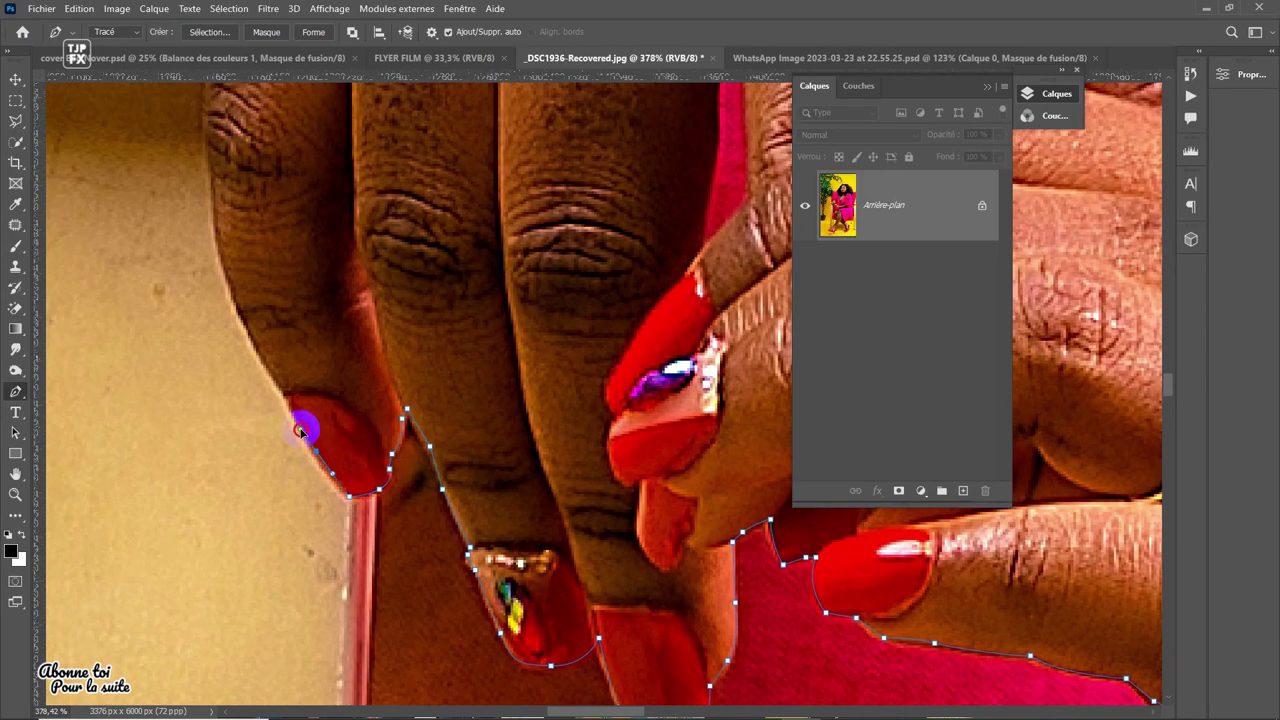
{"action": "left_click", "coordinate": [266, 380]}
{"action": "scroll", "coordinate": [266, 380], "scroll_direction": "up", "scroll_amount": 3}
{"action": "left_click", "coordinate": [294, 443]}
{"action": "scroll", "coordinate": [247, 403], "scroll_direction": "up", "scroll_amount": 3}
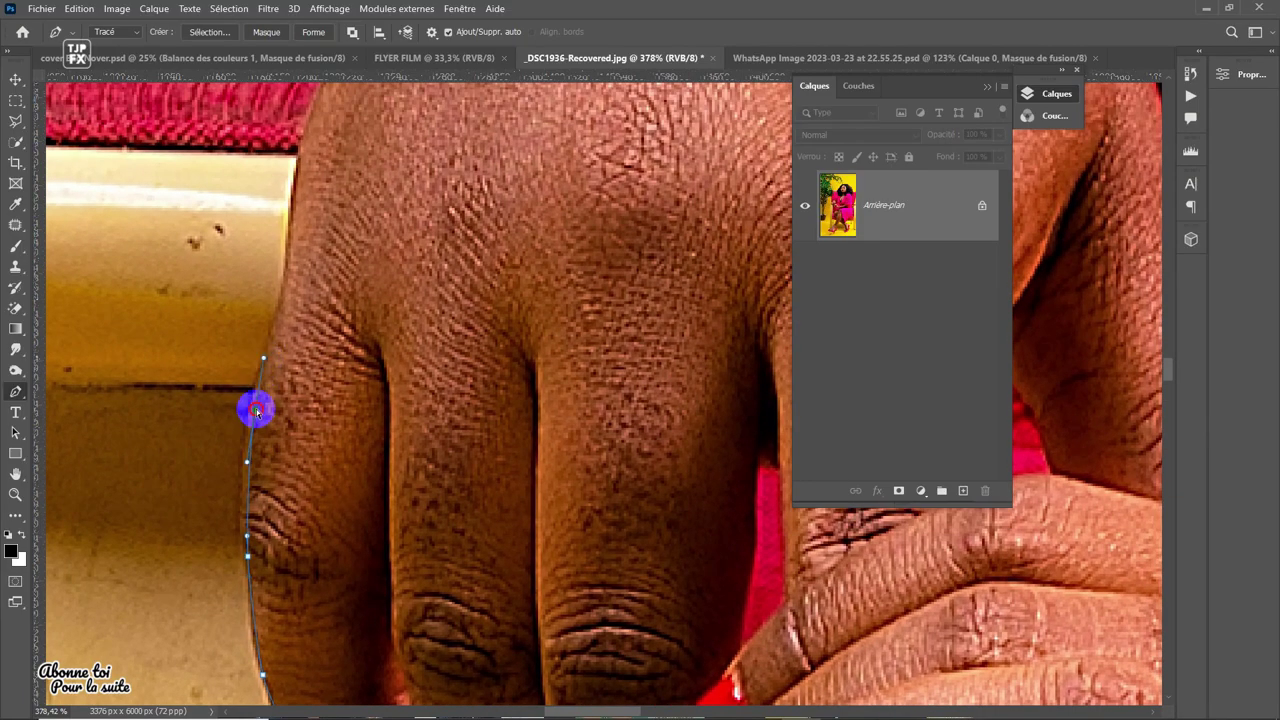
{"action": "scroll", "coordinate": [250, 420], "scroll_direction": "up", "scroll_amount": 3}
{"action": "left_click", "coordinate": [266, 443]}
{"action": "scroll", "coordinate": [329, 406], "scroll_direction": "up", "scroll_amount": 3}
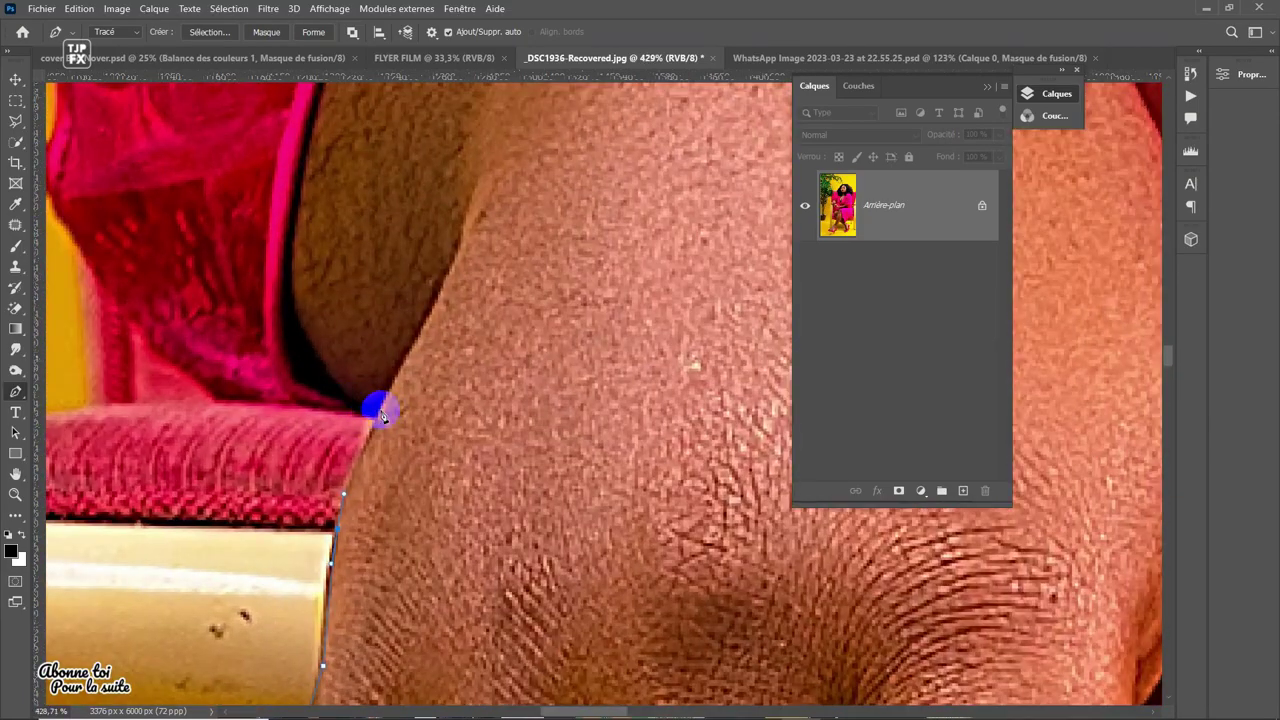
{"action": "scroll", "coordinate": [217, 397], "scroll_direction": "up", "scroll_amount": 3}
- Run the path up the lace sleeve edge against the yellow wall
{"action": "left_click", "coordinate": [251, 423]}
{"action": "scroll", "coordinate": [251, 423], "scroll_direction": "up", "scroll_amount": 3}
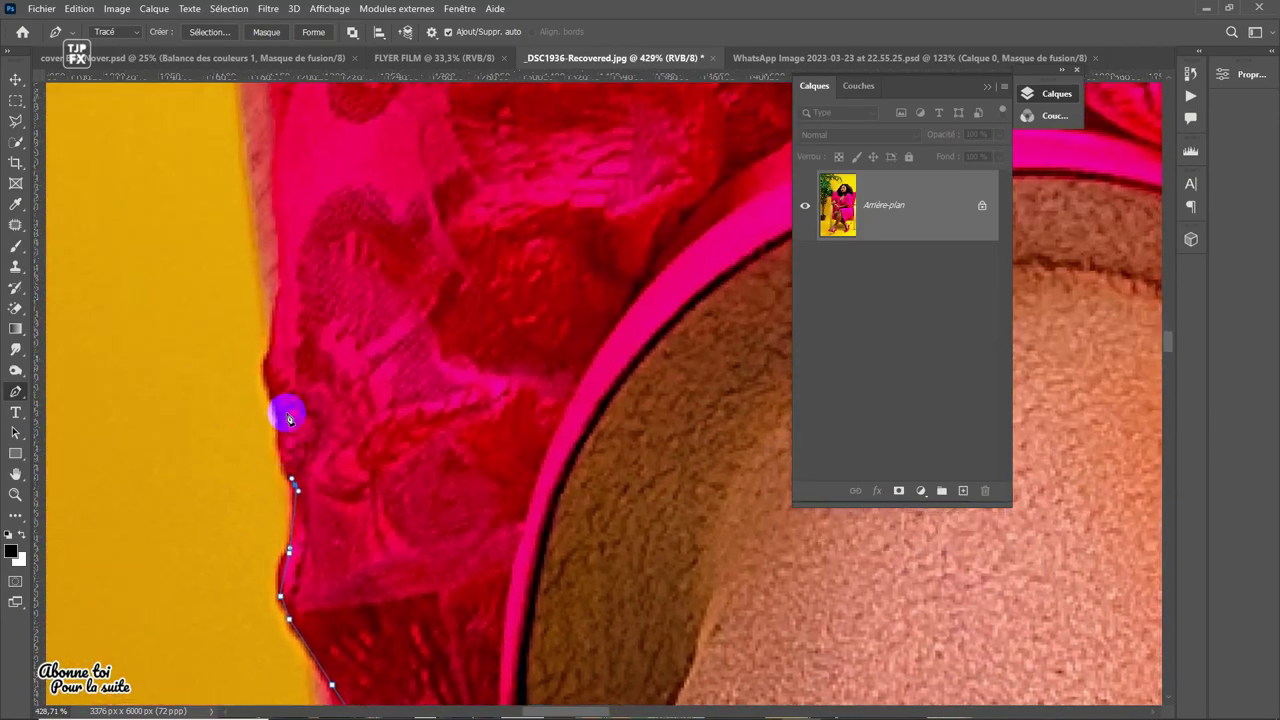
{"action": "left_click", "coordinate": [260, 395]}
{"action": "scroll", "coordinate": [262, 368], "scroll_direction": "up", "scroll_amount": 3}
{"action": "scroll", "coordinate": [300, 360], "scroll_direction": "down", "scroll_amount": 3}
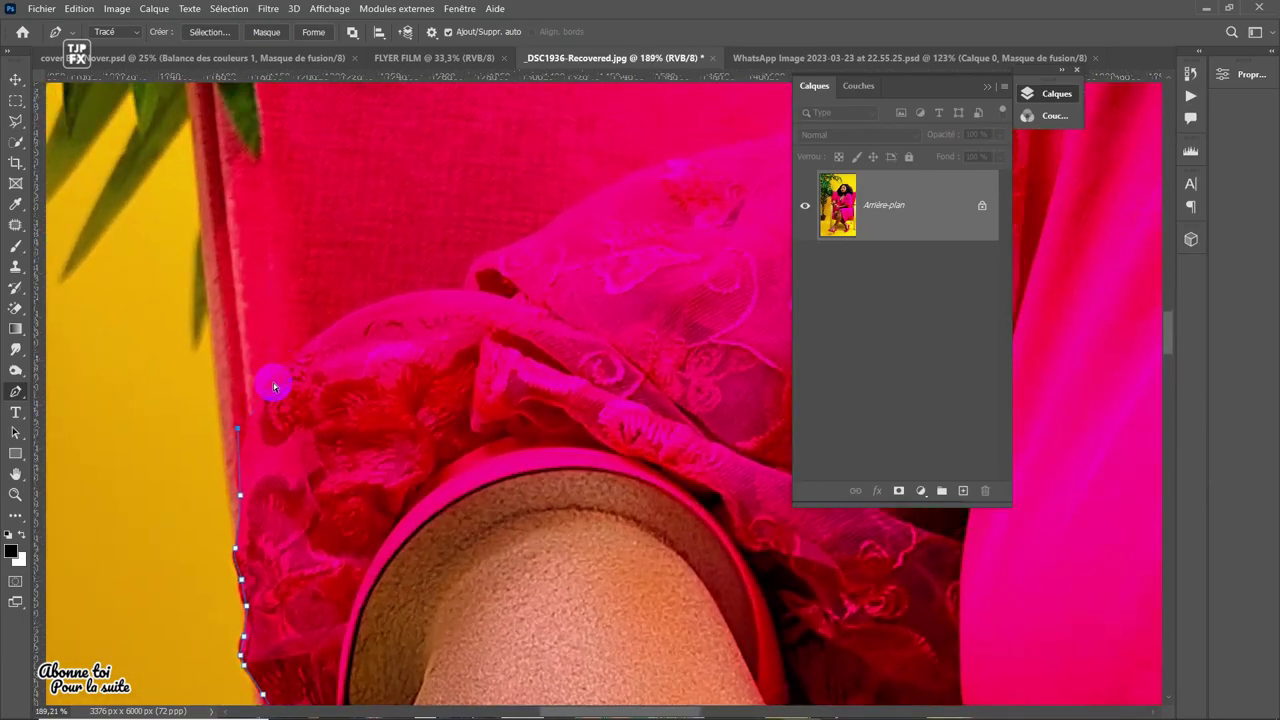
{"action": "left_click", "coordinate": [271, 383]}
{"action": "scroll", "coordinate": [290, 372], "scroll_direction": "up", "scroll_amount": 3}
{"action": "scroll", "coordinate": [316, 363], "scroll_direction": "up", "scroll_amount": 1}
{"action": "left_click_drag", "start_coordinate": [380, 345], "coordinate": [482, 334]}
{"action": "scroll", "coordinate": [435, 355], "scroll_direction": "up", "scroll_amount": 2}
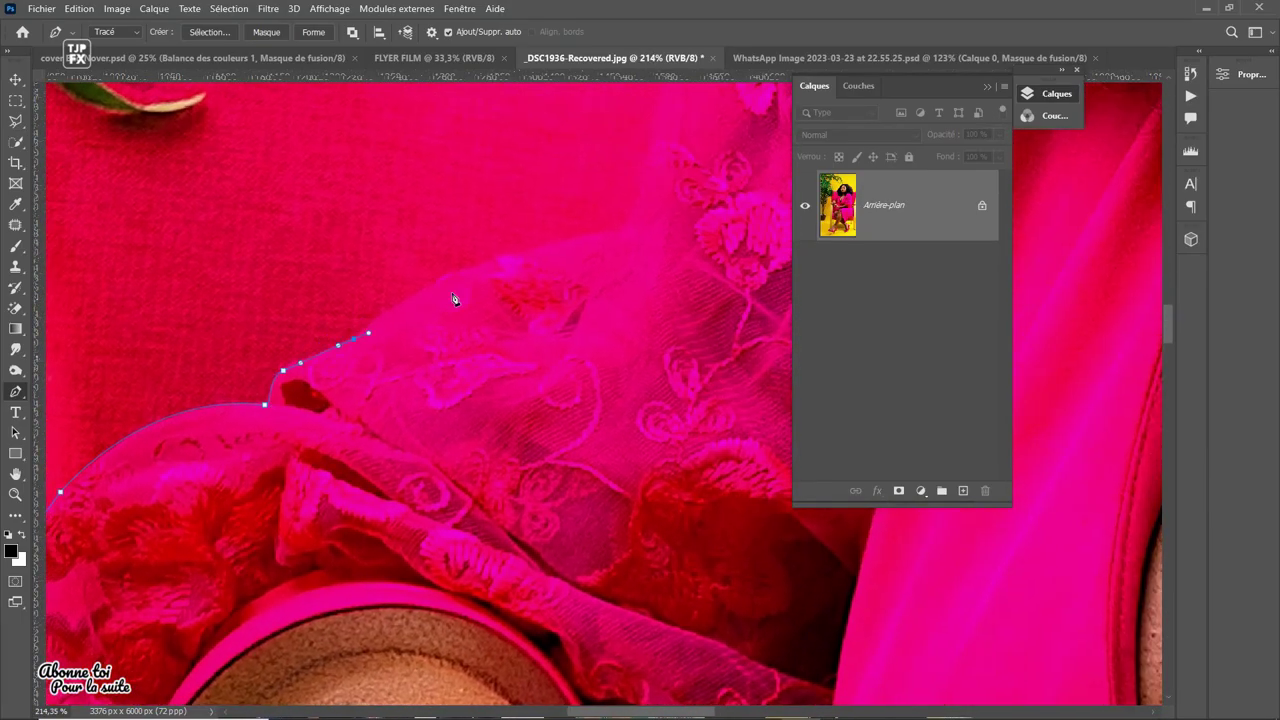
{"action": "scroll", "coordinate": [365, 358], "scroll_direction": "right", "scroll_amount": 2}
{"action": "scroll", "coordinate": [318, 401], "scroll_direction": "up", "scroll_amount": 5}
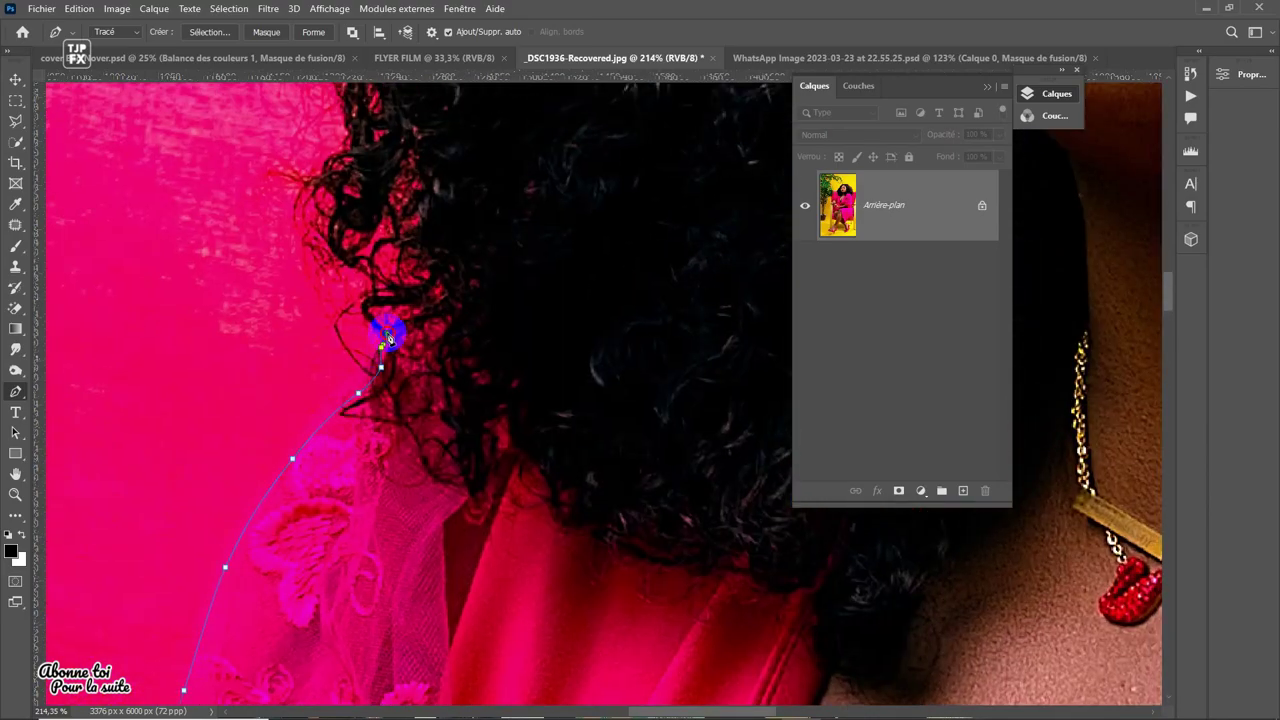
- Carry the path from above the sleeve along the curly hair edge and hairline
{"action": "left_click", "coordinate": [303, 362]}
{"action": "scroll", "coordinate": [303, 362], "scroll_direction": "up", "scroll_amount": 4}
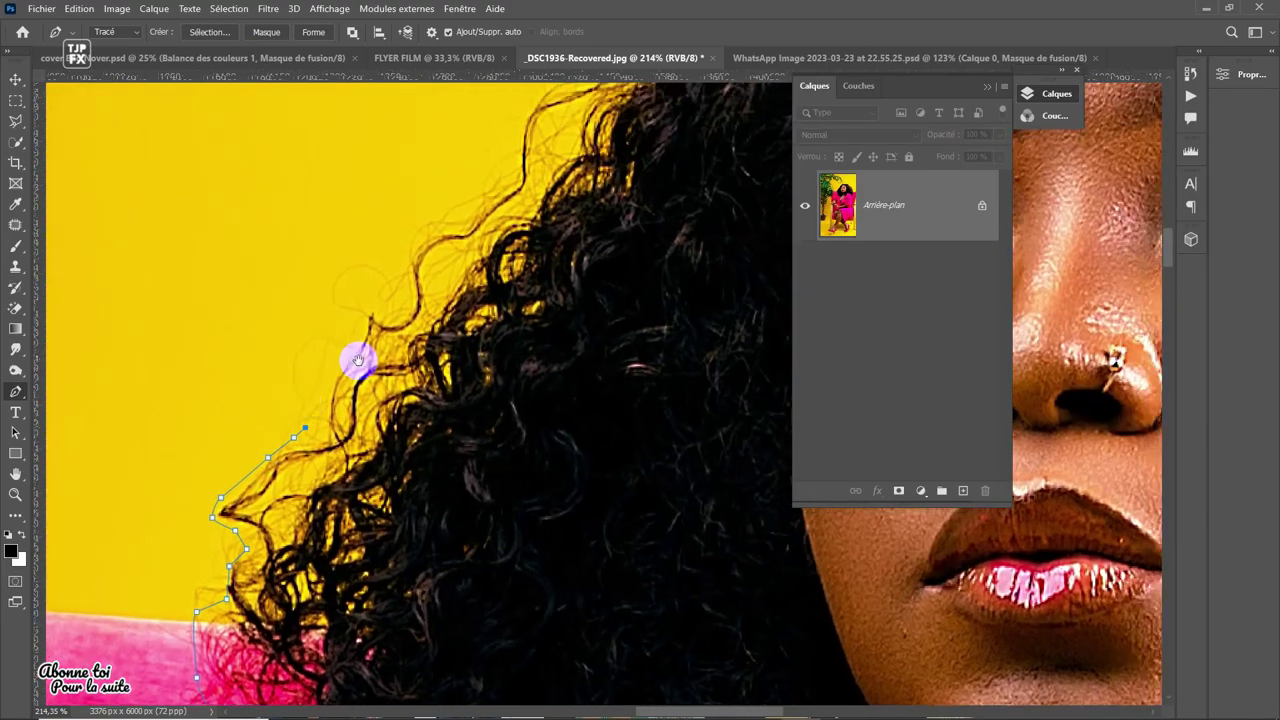
{"action": "scroll", "coordinate": [330, 380], "scroll_direction": "right", "scroll_amount": 2}
{"action": "left_click", "coordinate": [268, 403]}
{"action": "scroll", "coordinate": [343, 302], "scroll_direction": "up", "scroll_amount": 5}
{"action": "scroll", "coordinate": [343, 302], "scroll_direction": "right", "scroll_amount": 4}
{"action": "left_click", "coordinate": [408, 283]}
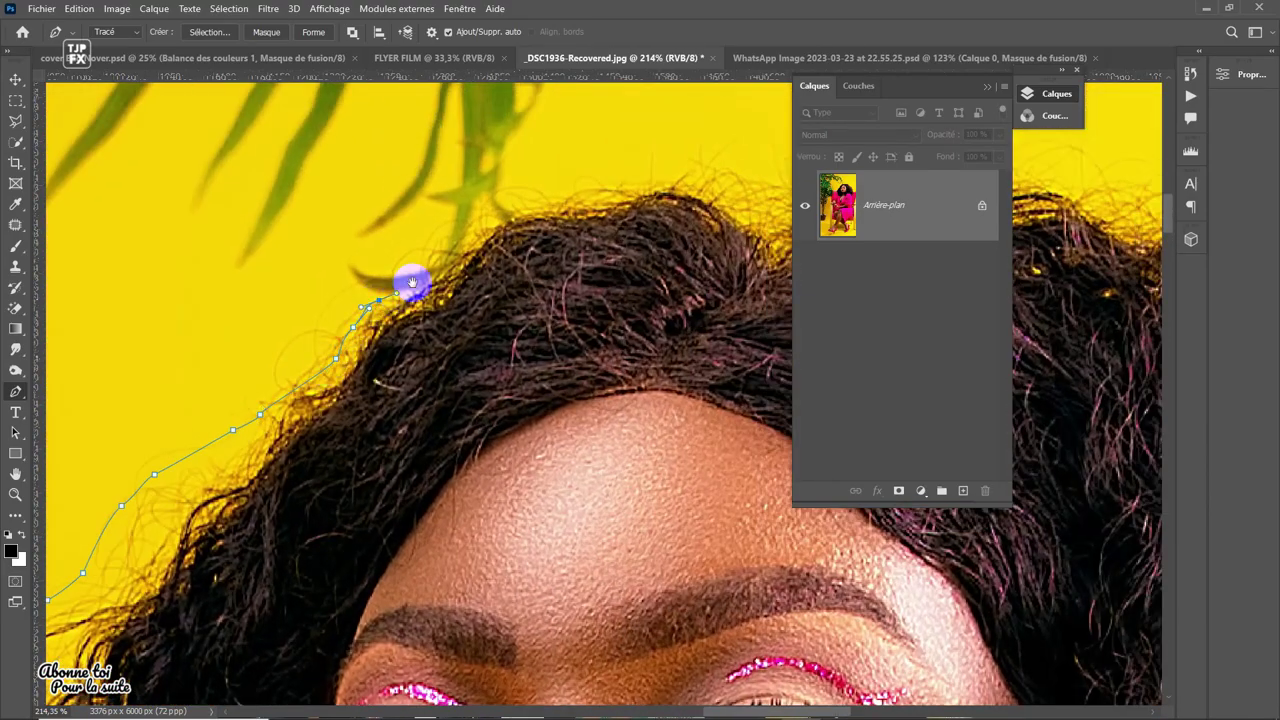
{"action": "scroll", "coordinate": [420, 290], "scroll_direction": "up", "scroll_amount": 3}
{"action": "left_click_drag", "start_coordinate": [508, 285], "coordinate": [521, 287]}
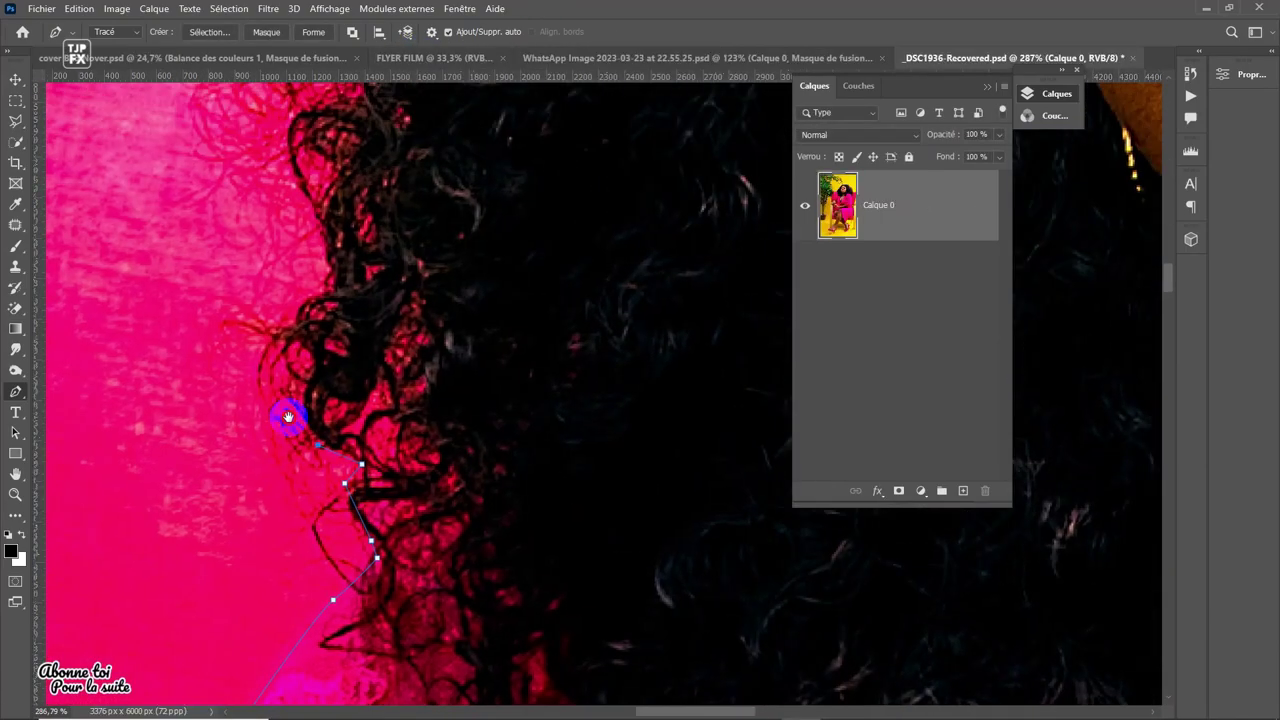
- Trace up the curly hair edge and across the crown of her hair
{"action": "scroll", "coordinate": [330, 356], "scroll_direction": "up", "scroll_amount": 5}
{"action": "left_click", "coordinate": [343, 349]}
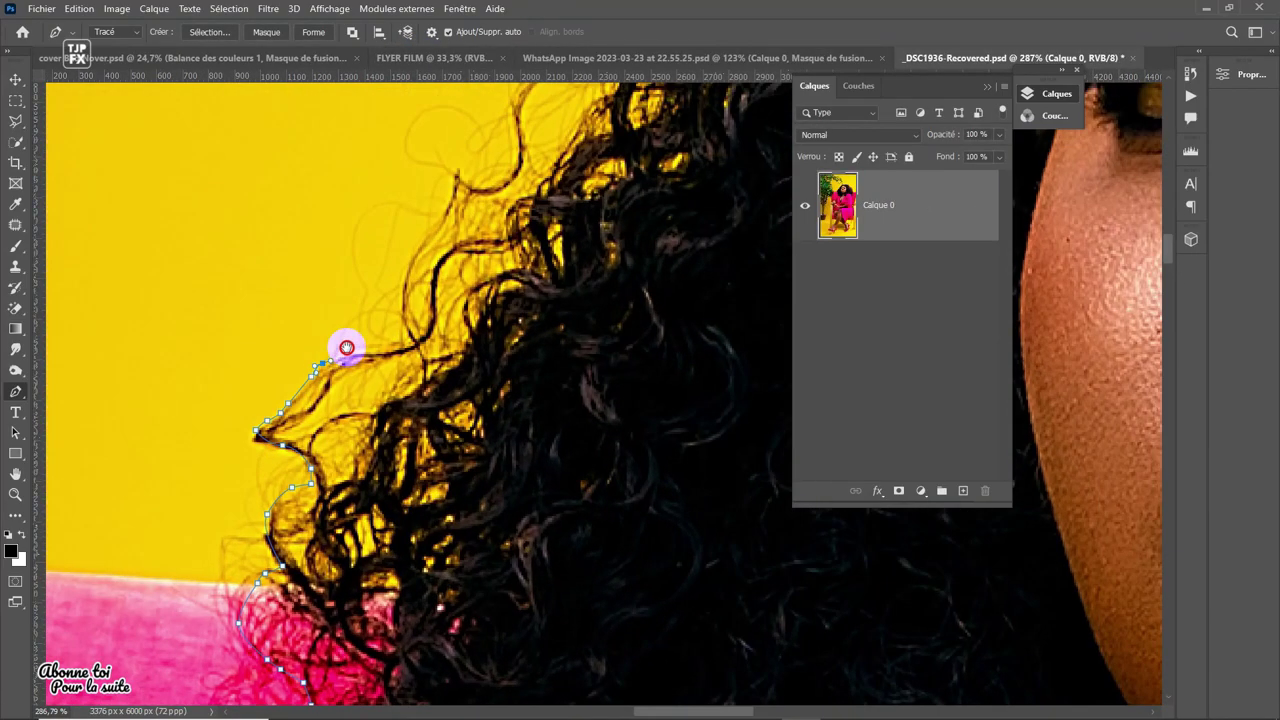
{"action": "scroll", "coordinate": [360, 320], "scroll_direction": "right", "scroll_amount": 4}
{"action": "left_click", "coordinate": [303, 366]}
{"action": "scroll", "coordinate": [320, 320], "scroll_direction": "up", "scroll_amount": 5}
{"action": "left_click", "coordinate": [420, 286]}
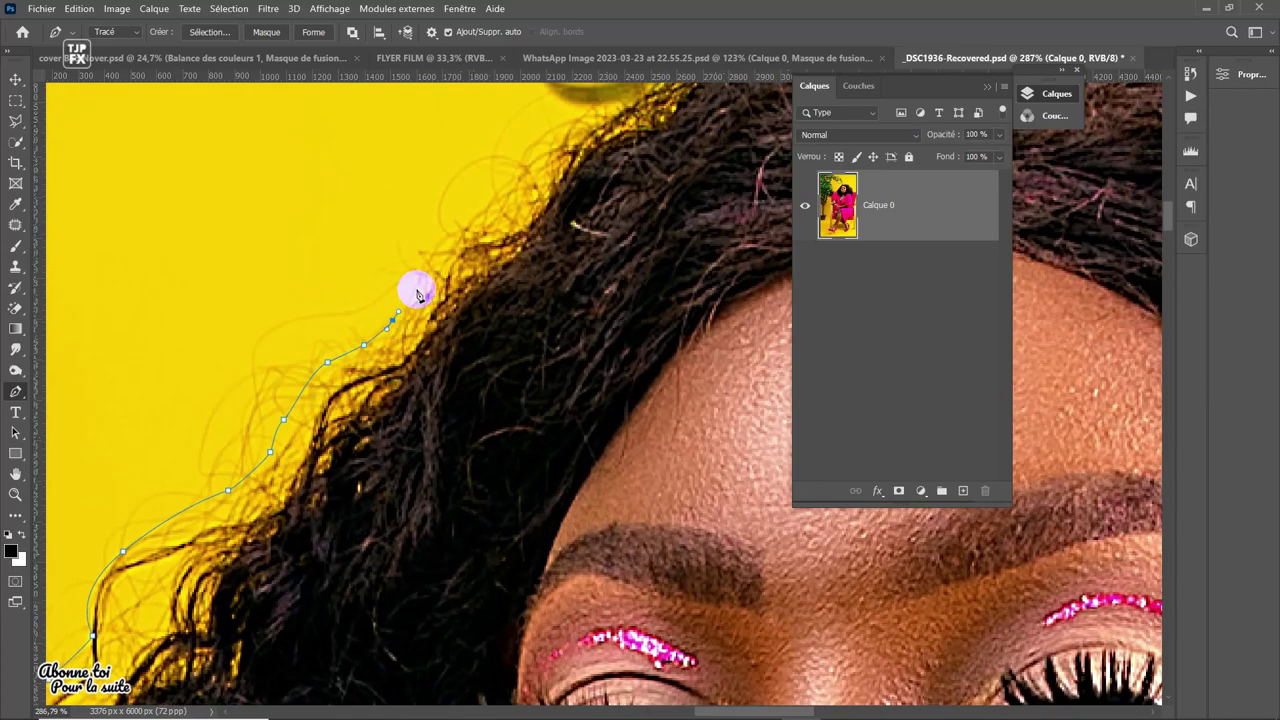
{"action": "scroll", "coordinate": [380, 310], "scroll_direction": "up", "scroll_amount": 5}
{"action": "left_click", "coordinate": [508, 269]}
{"action": "scroll", "coordinate": [546, 266], "scroll_direction": "right", "scroll_amount": 3}
{"action": "left_click", "coordinate": [600, 290]}
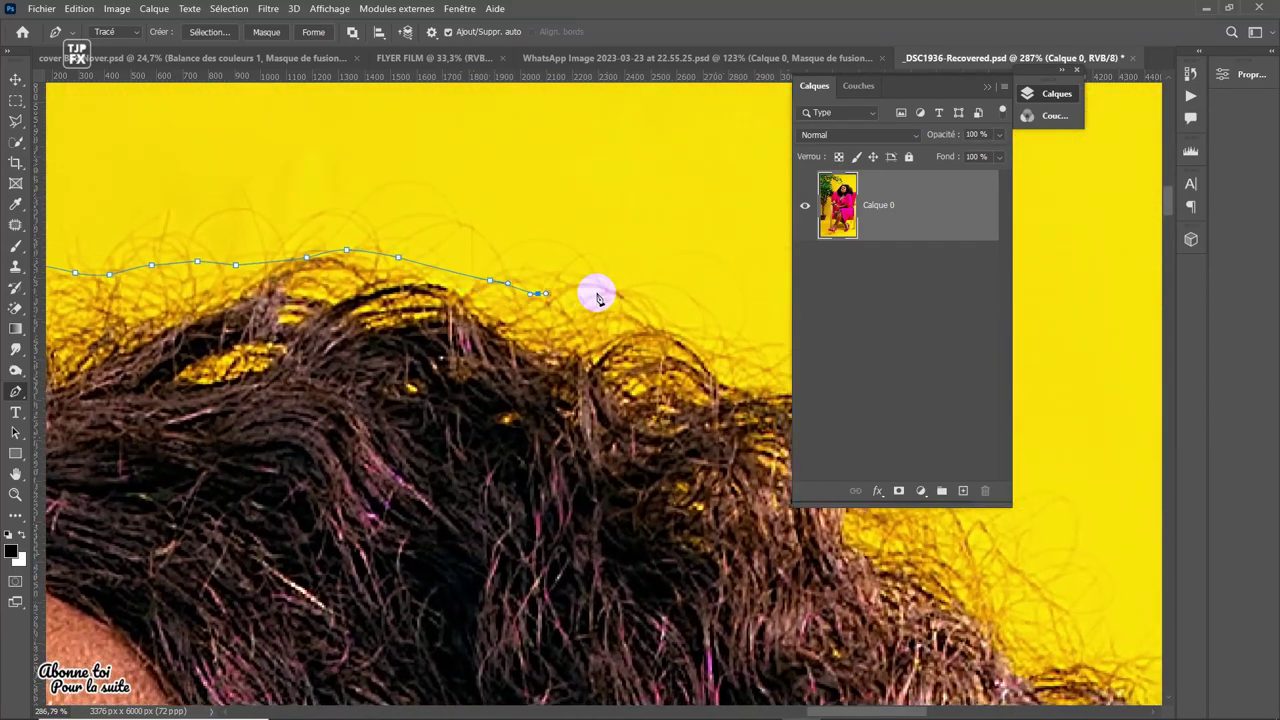
- Follow the curls down the hair's right side to where they meet the shirt
{"action": "scroll", "coordinate": [517, 305], "scroll_direction": "right", "scroll_amount": 4}
{"action": "scroll", "coordinate": [548, 347], "scroll_direction": "down", "scroll_amount": 3}
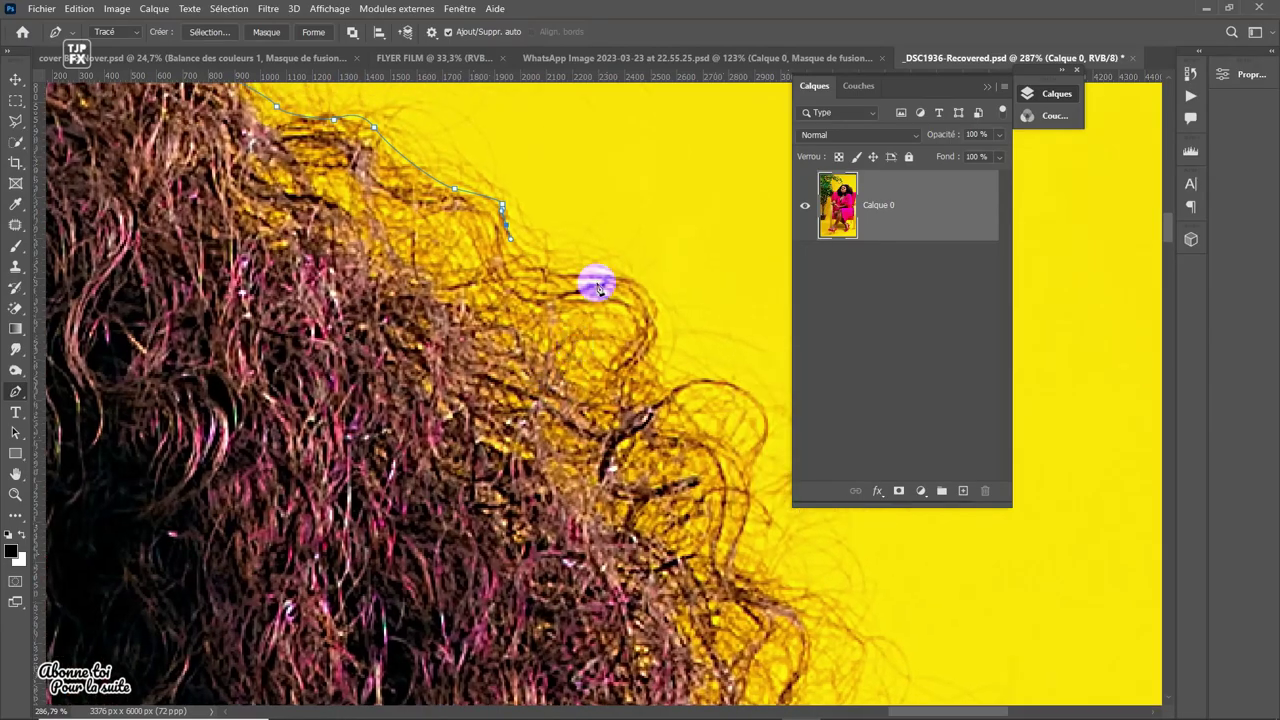
{"action": "scroll", "coordinate": [598, 287], "scroll_direction": "right", "scroll_amount": 3}
{"action": "left_click", "coordinate": [600, 294]}
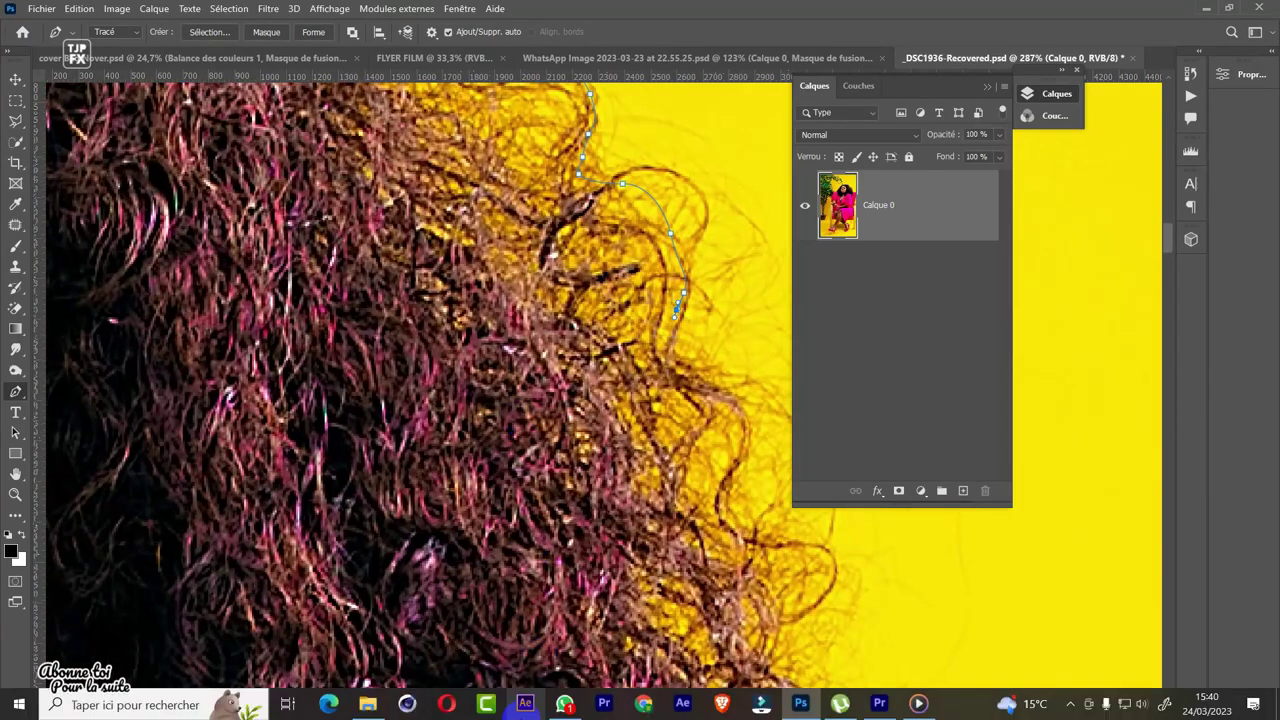
{"action": "scroll", "coordinate": [749, 494], "scroll_direction": "down", "scroll_amount": 3}
{"action": "left_click", "coordinate": [732, 458]}
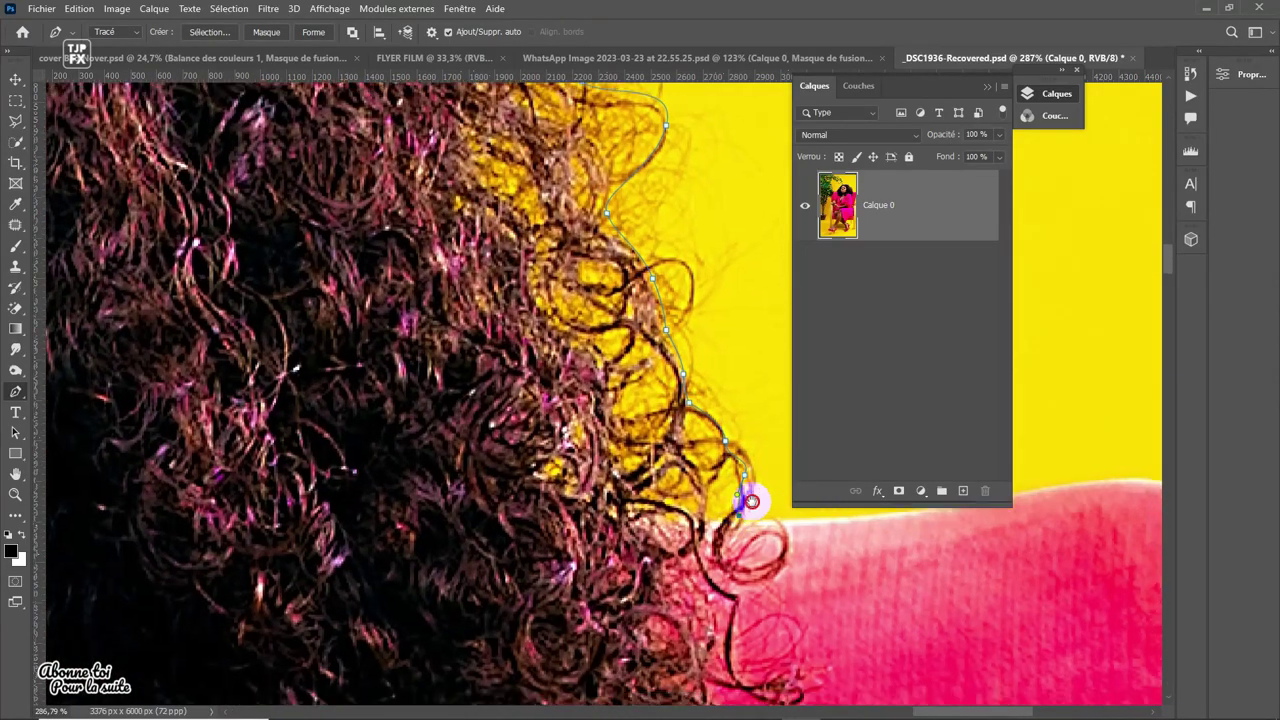
{"action": "scroll", "coordinate": [749, 500], "scroll_direction": "right", "scroll_amount": 5}
{"action": "scroll", "coordinate": [749, 500], "scroll_direction": "down", "scroll_amount": 3}
{"action": "left_click", "coordinate": [462, 465]}
- Trace down the pink shirt edge and move the view down toward her leg
{"action": "scroll", "coordinate": [547, 500], "scroll_direction": "down", "scroll_amount": 5}
{"action": "scroll", "coordinate": [590, 450], "scroll_direction": "left", "scroll_amount": 3}
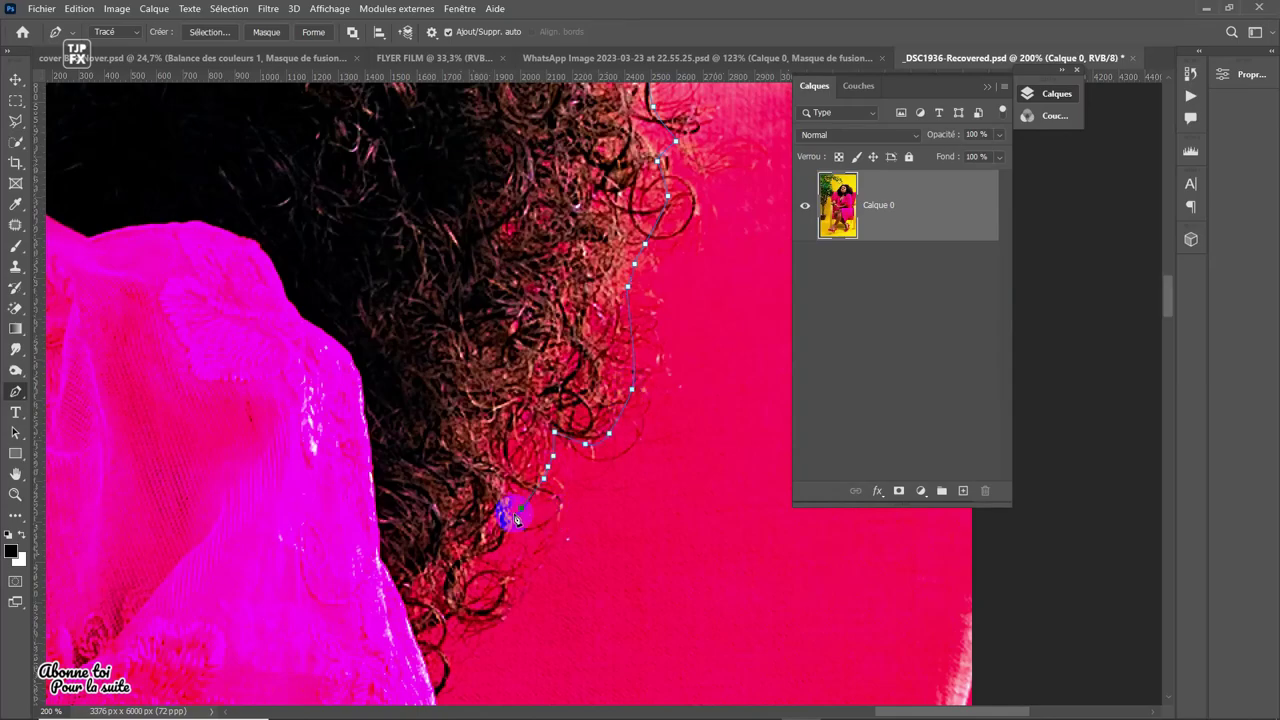
{"action": "scroll", "coordinate": [543, 457], "scroll_direction": "down", "scroll_amount": 5}
{"action": "left_click", "coordinate": [543, 457]}
{"action": "left_click", "coordinate": [551, 420]}
{"action": "scroll", "coordinate": [560, 480], "scroll_direction": "down", "scroll_amount": 2}
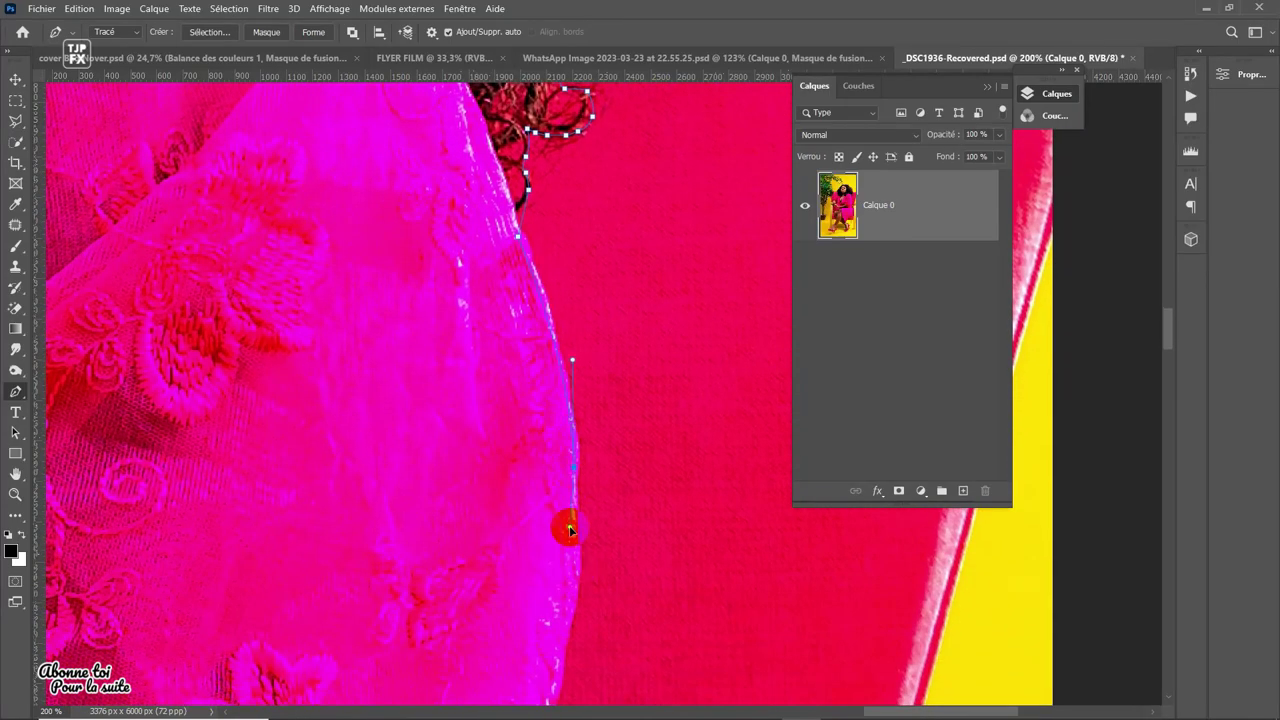
{"action": "scroll", "coordinate": [600, 445], "scroll_direction": "down", "scroll_amount": 2}
{"action": "scroll", "coordinate": [557, 457], "scroll_direction": "down", "scroll_amount": 5}
{"action": "scroll", "coordinate": [577, 508], "scroll_direction": "up", "scroll_amount": 3}
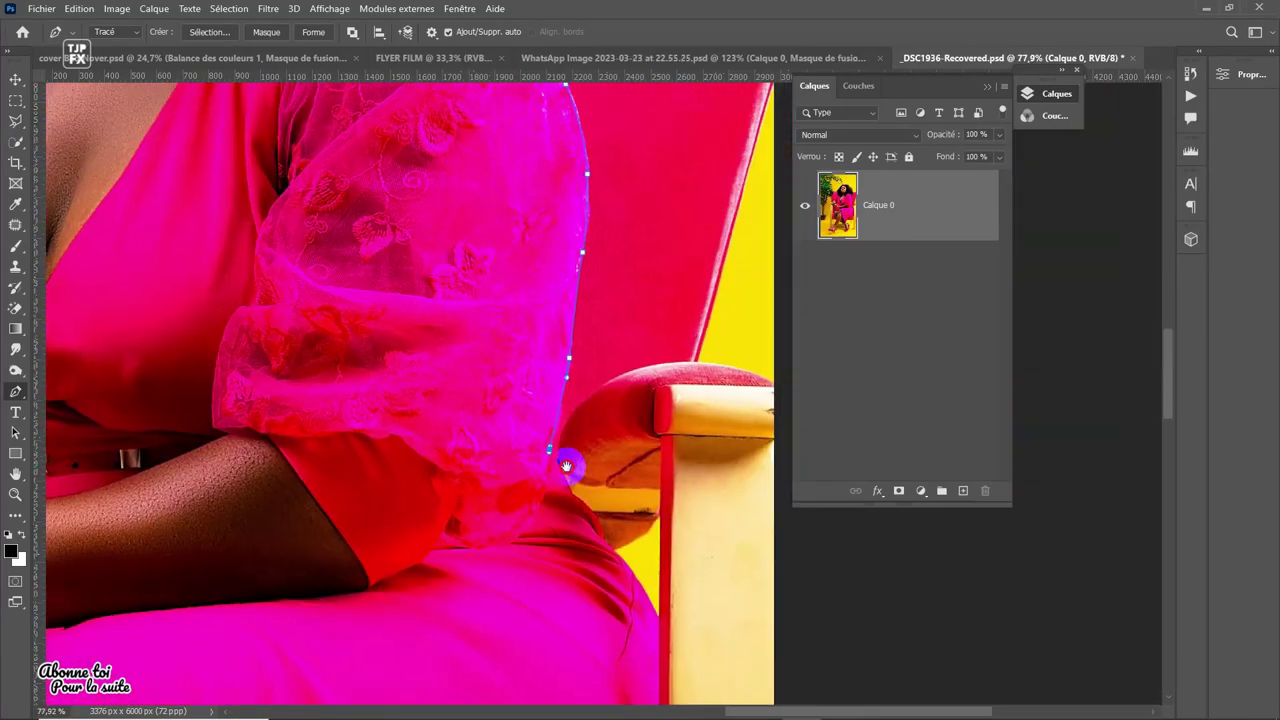
{"action": "scroll", "coordinate": [584, 506], "scroll_direction": "up", "scroll_amount": 2}
{"action": "scroll", "coordinate": [584, 506], "scroll_direction": "down", "scroll_amount": 3}
{"action": "scroll", "coordinate": [600, 366], "scroll_direction": "down", "scroll_amount": 3}
{"action": "scroll", "coordinate": [674, 408], "scroll_direction": "down", "scroll_amount": 3}
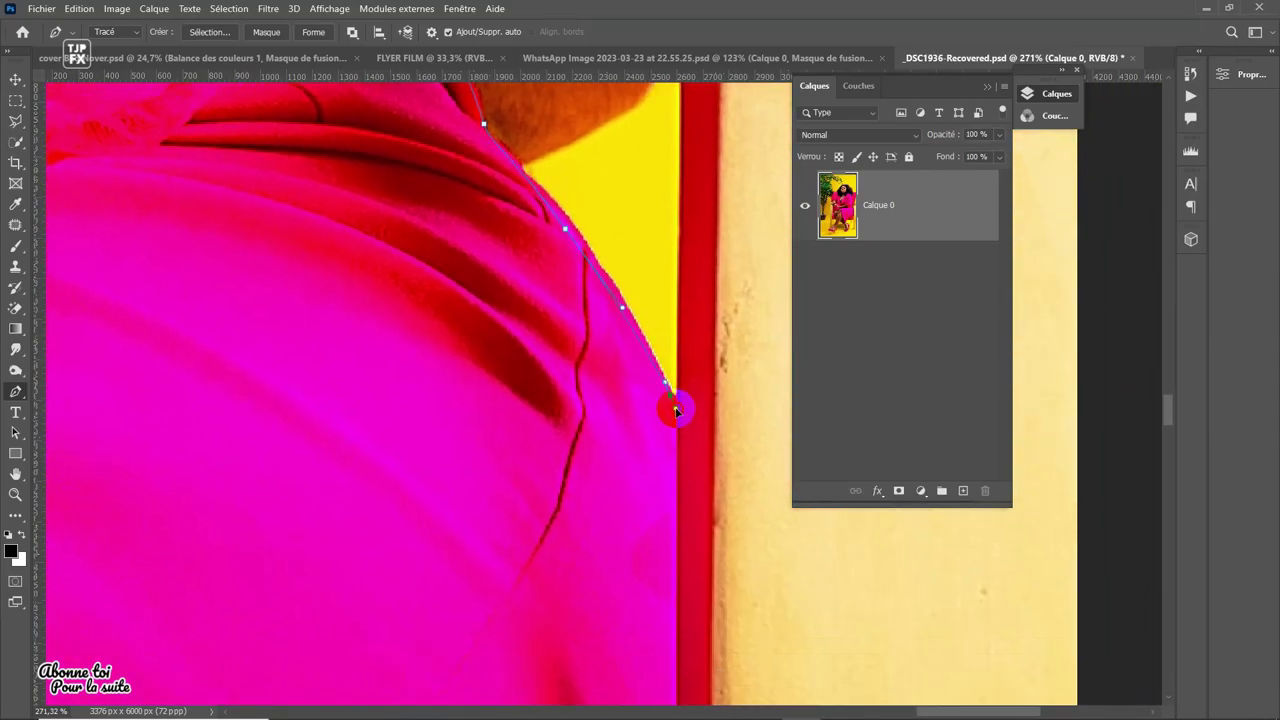
{"action": "scroll", "coordinate": [666, 427], "scroll_direction": "down", "scroll_amount": 8}
{"action": "scroll", "coordinate": [666, 427], "scroll_direction": "up", "scroll_amount": 5}
{"action": "scroll", "coordinate": [700, 480], "scroll_direction": "down", "scroll_amount": 3}
{"action": "scroll", "coordinate": [686, 471], "scroll_direction": "down", "scroll_amount": 3}
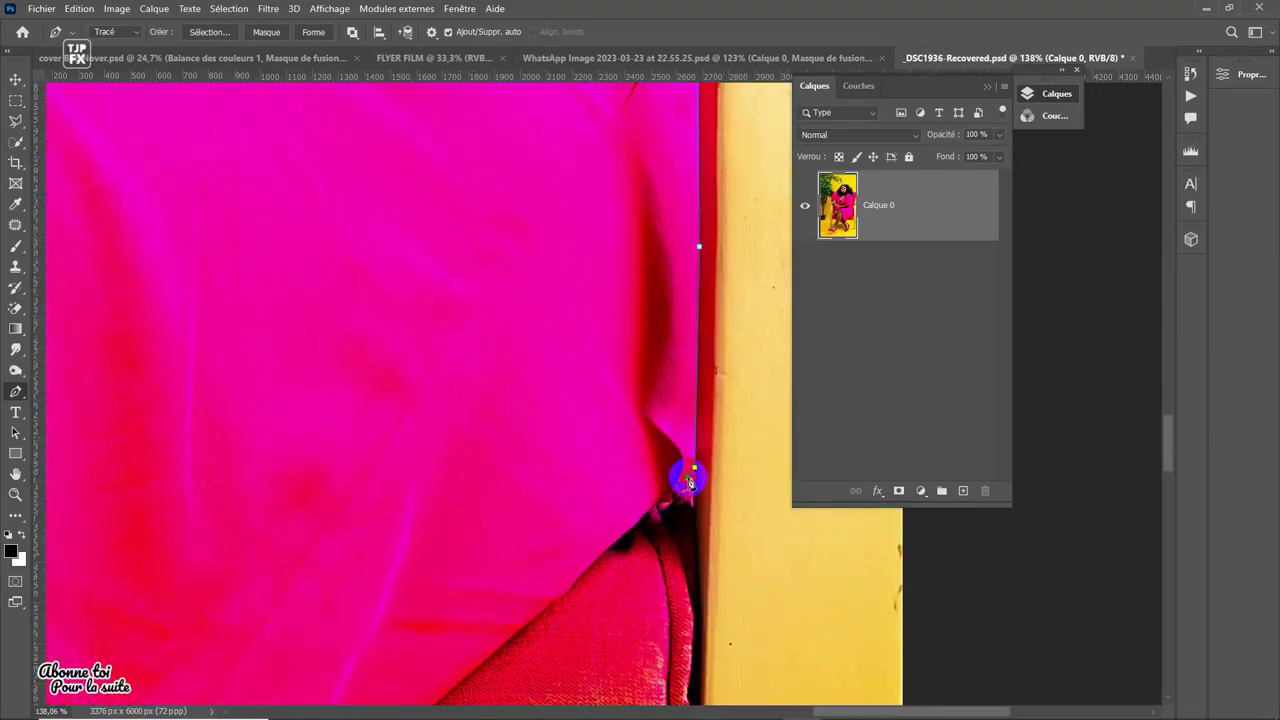
{"action": "scroll", "coordinate": [583, 511], "scroll_direction": "down", "scroll_amount": 3}
{"action": "scroll", "coordinate": [583, 511], "scroll_direction": "down", "scroll_amount": 3}
{"action": "scroll", "coordinate": [546, 429], "scroll_direction": "down", "scroll_amount": 3}
{"action": "scroll", "coordinate": [560, 491], "scroll_direction": "down", "scroll_amount": 3}
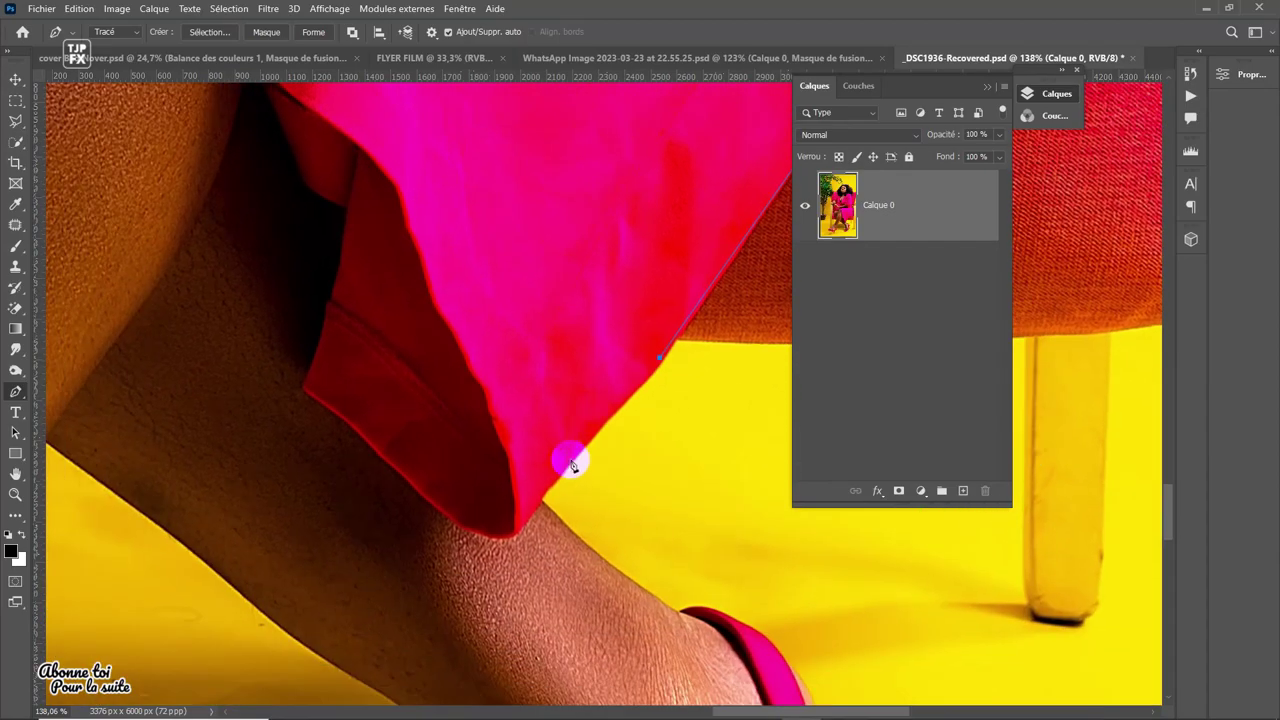
{"action": "scroll", "coordinate": [542, 497], "scroll_direction": "up", "scroll_amount": 3}
{"action": "scroll", "coordinate": [400, 294], "scroll_direction": "up", "scroll_amount": 3}
- Trace pen anchors along the neck and the shirt's top edge to its corner
{"action": "left_click", "coordinate": [328, 212]}
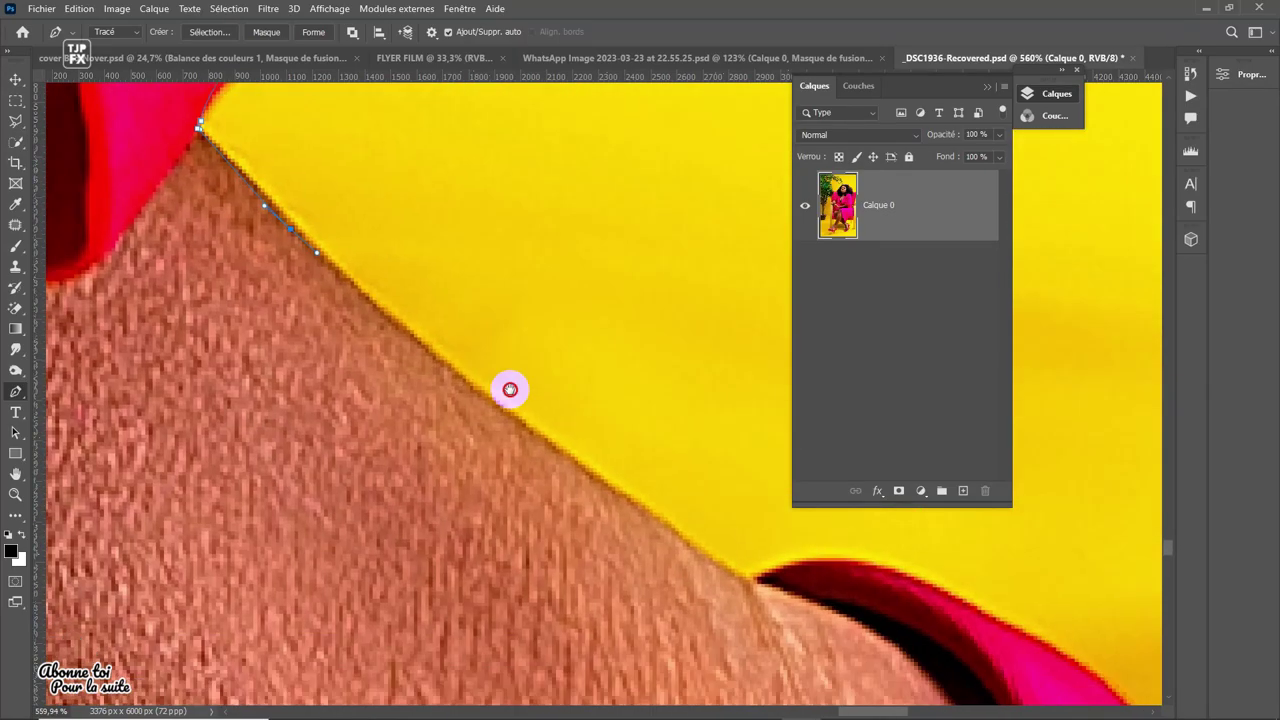
{"action": "left_click", "coordinate": [493, 363]}
{"action": "scroll", "coordinate": [670, 455], "scroll_direction": "down", "scroll_amount": 3}
{"action": "left_click", "coordinate": [626, 398]}
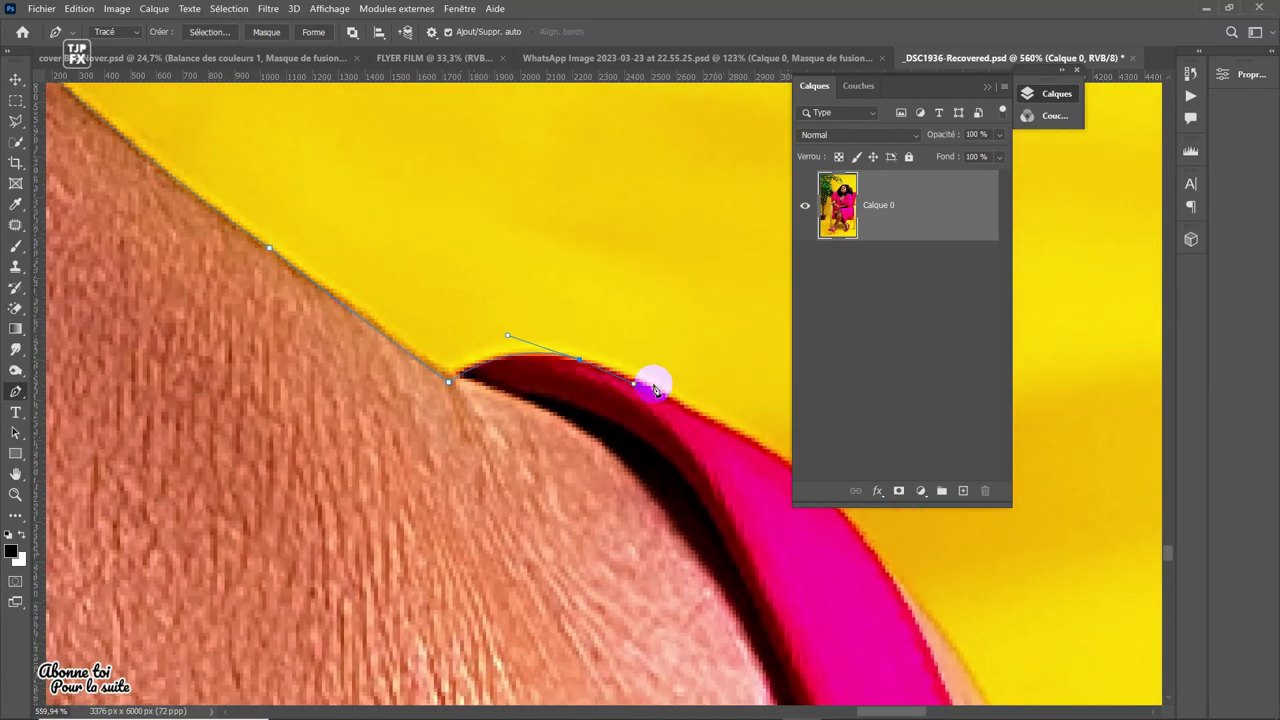
{"action": "left_click", "coordinate": [376, 226]}
{"action": "left_click", "coordinate": [430, 249]}
{"action": "left_click", "coordinate": [600, 331]}
{"action": "left_click", "coordinate": [663, 405]}
{"action": "left_click_drag", "start_coordinate": [727, 480], "coordinate": [703, 384]}
{"action": "mouse_move", "coordinate": [720, 513]}
{"action": "left_mouse_down"}
{"action": "mouse_move", "coordinate": [674, 337]}
{"action": "mouse_move", "coordinate": [355, 283]}
{"action": "left_mouse_up"}
{"action": "left_click", "coordinate": [335, 335]}
- Continue the path along the sandal straps and around the shoe toe
{"action": "left_click_drag", "start_coordinate": [759, 390], "coordinate": [703, 310]}
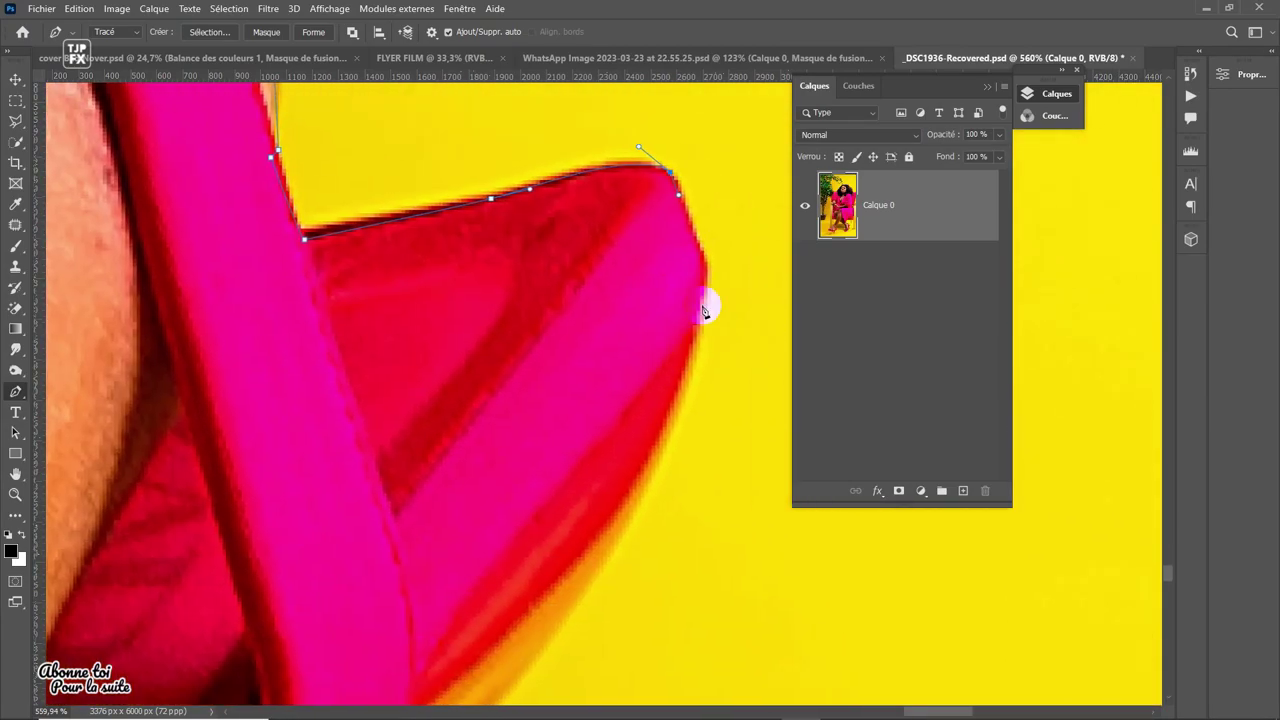
{"action": "scroll", "coordinate": [660, 430], "scroll_direction": "down", "scroll_amount": 2}
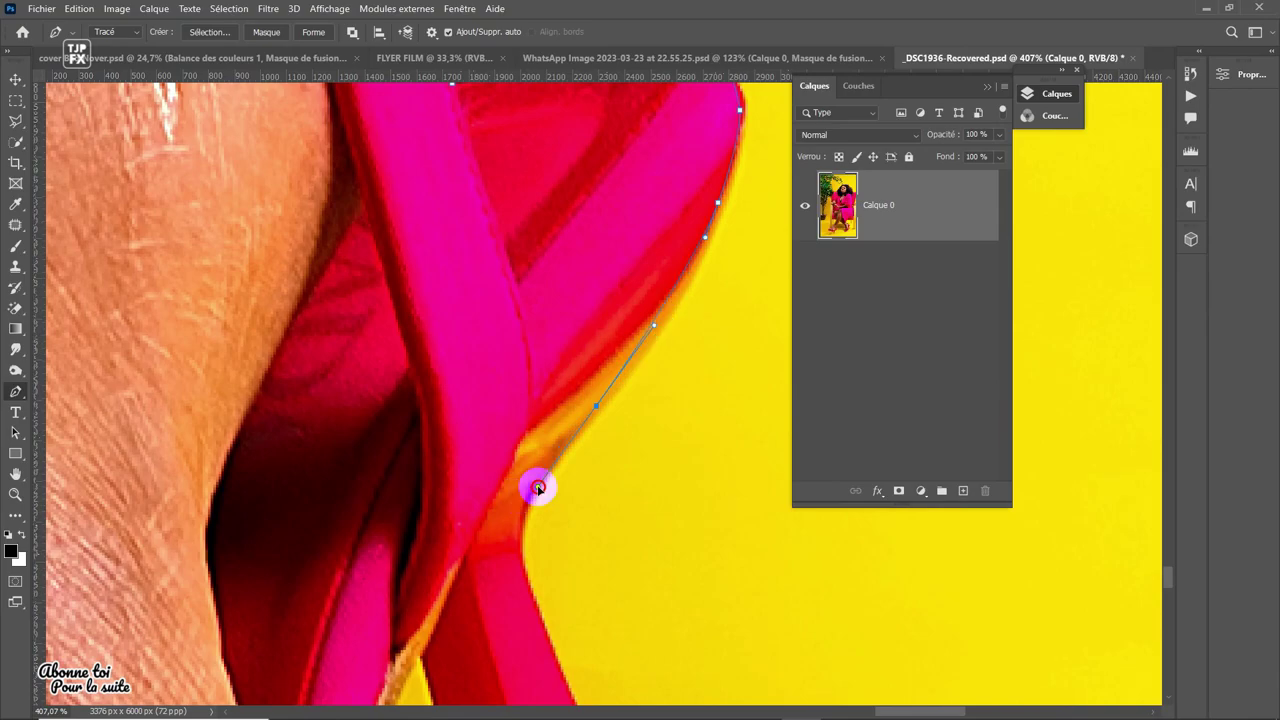
{"action": "left_click_drag", "start_coordinate": [534, 491], "coordinate": [522, 401]}
{"action": "left_click", "coordinate": [582, 487]}
{"action": "scroll", "coordinate": [638, 548], "scroll_direction": "down", "scroll_amount": 3}
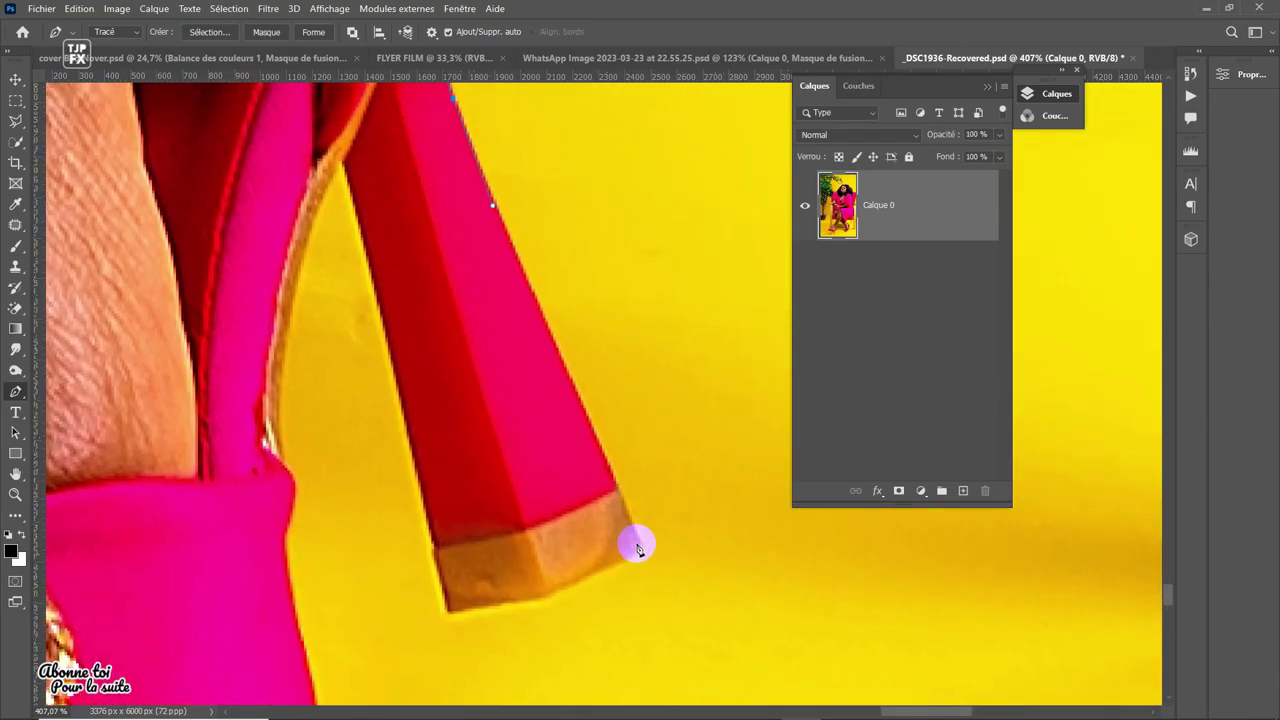
{"action": "scroll", "coordinate": [455, 612], "scroll_direction": "up", "scroll_amount": 3}
{"action": "left_click", "coordinate": [445, 620]}
{"action": "left_click", "coordinate": [358, 491]}
{"action": "scroll", "coordinate": [357, 437], "scroll_direction": "down", "scroll_amount": 3}
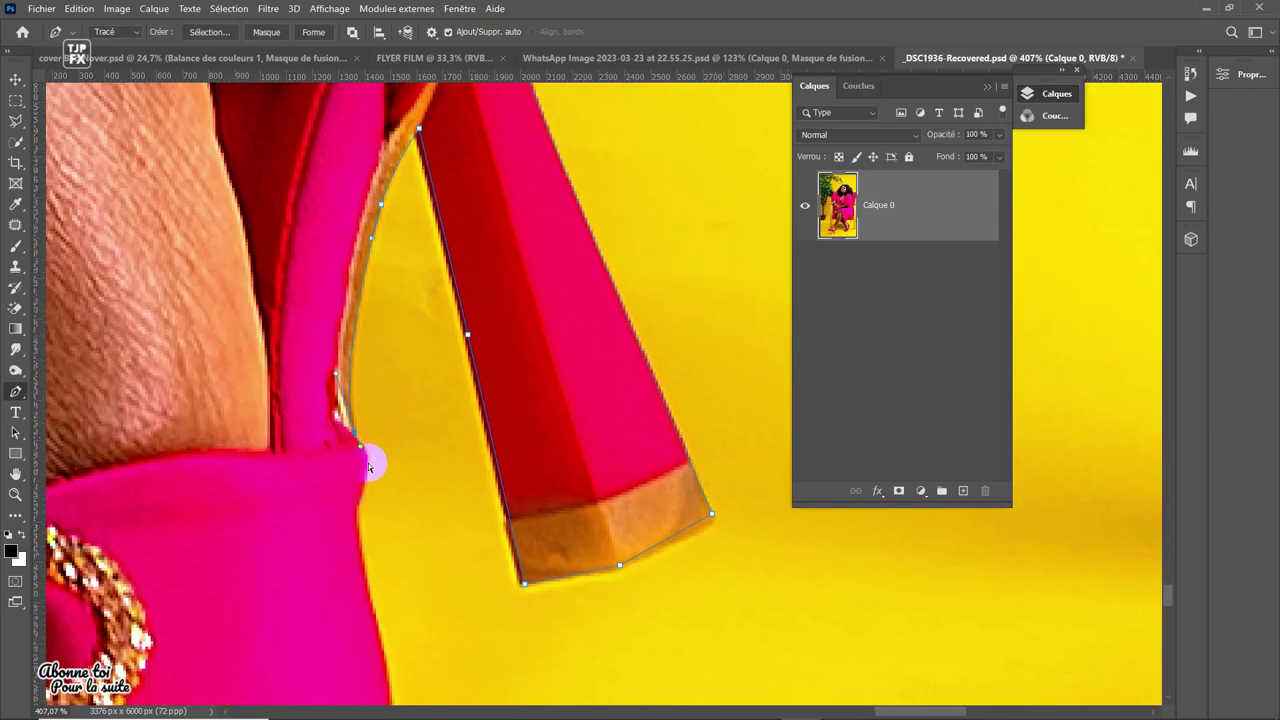
{"action": "scroll", "coordinate": [369, 466], "scroll_direction": "down", "scroll_amount": 3}
{"action": "scroll", "coordinate": [457, 428], "scroll_direction": "left", "scroll_amount": 3}
{"action": "left_click", "coordinate": [514, 409]}
{"action": "scroll", "coordinate": [498, 450], "scroll_direction": "left", "scroll_amount": 3}
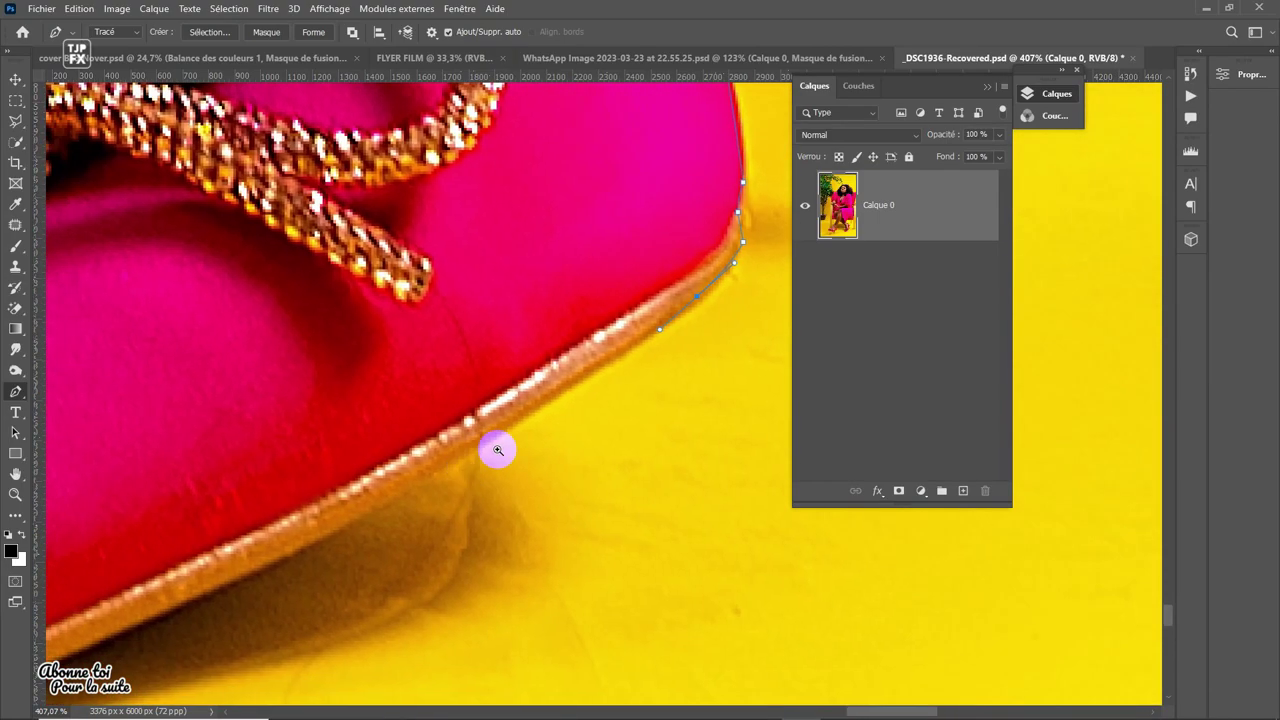
{"action": "mouse_move", "coordinate": [498, 450]}
{"action": "left_mouse_down"}
{"action": "mouse_move", "coordinate": [279, 487]}
{"action": "mouse_move", "coordinate": [314, 517]}
{"action": "left_mouse_up"}
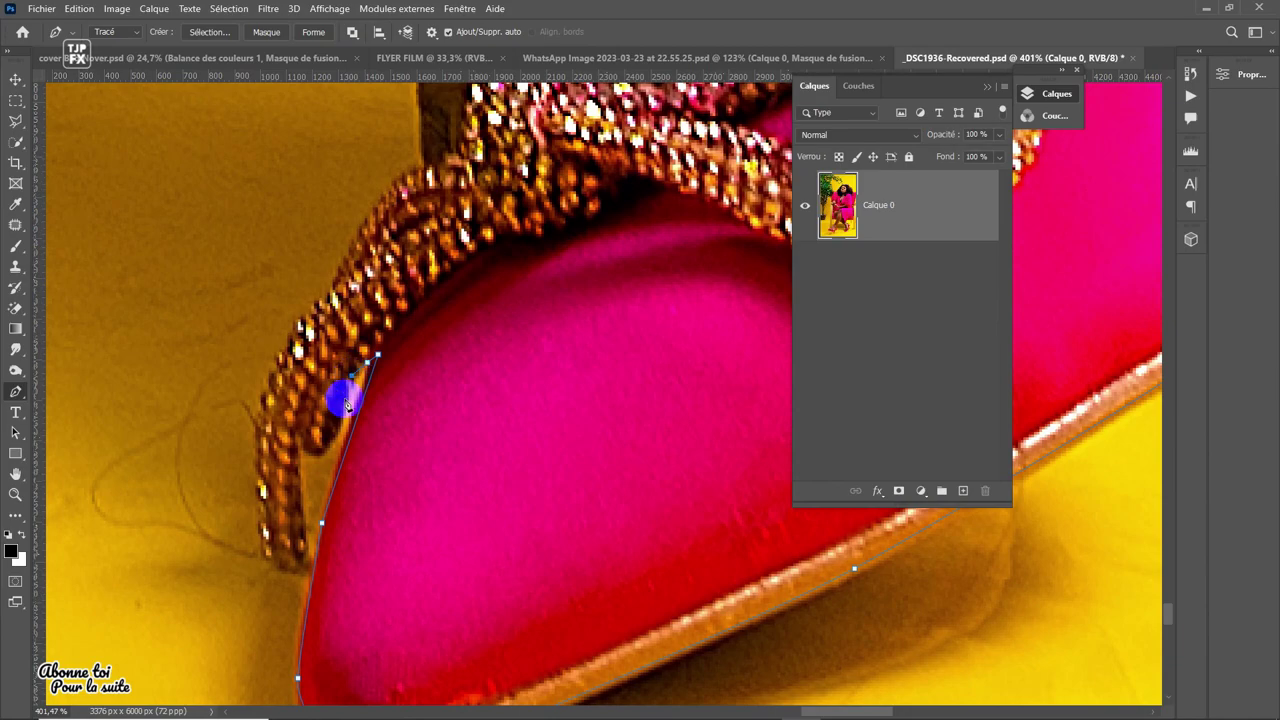
- Add an anchor along the leg's edge, then scroll down toward the other shoe
{"action": "scroll", "coordinate": [251, 432], "scroll_direction": "up", "scroll_amount": 3}
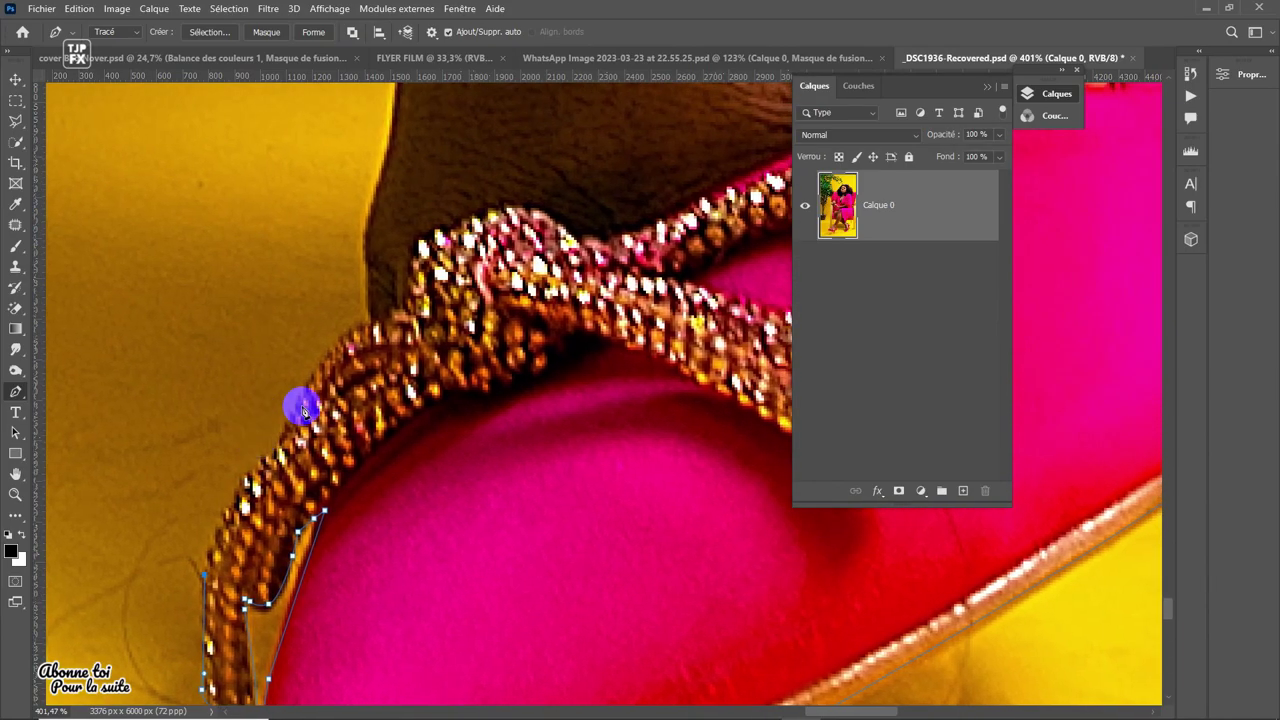
{"action": "scroll", "coordinate": [360, 330], "scroll_direction": "up", "scroll_amount": 5}
{"action": "left_click", "coordinate": [351, 300]}
{"action": "scroll", "coordinate": [354, 326], "scroll_direction": "up", "scroll_amount": 5}
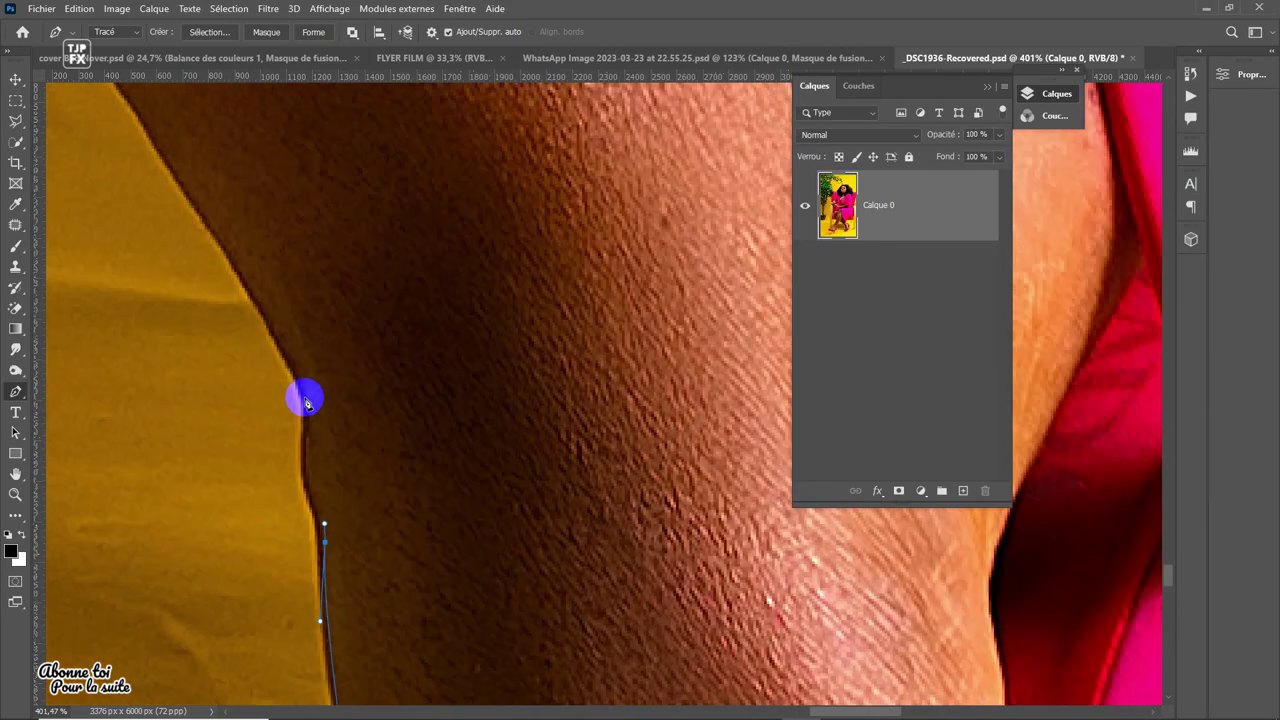
{"action": "scroll", "coordinate": [297, 368], "scroll_direction": "up", "scroll_amount": 3}
{"action": "scroll", "coordinate": [409, 368], "scroll_direction": "up", "scroll_amount": 2}
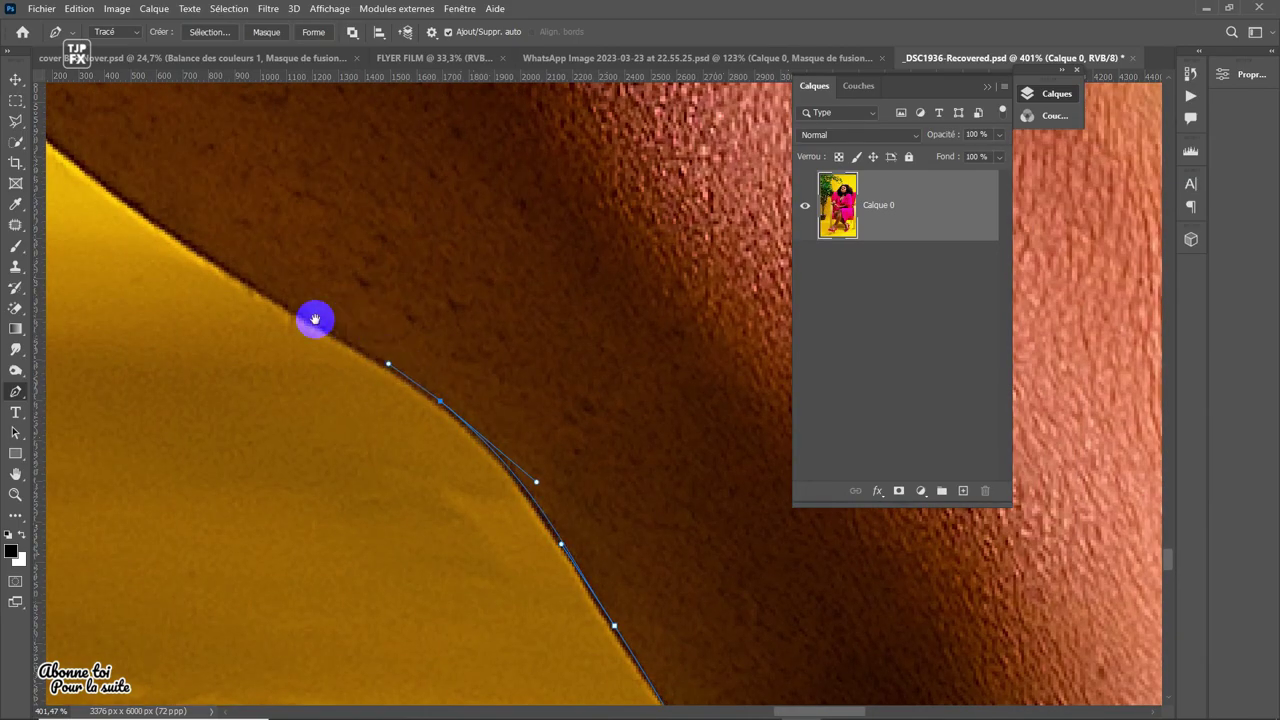
{"action": "scroll", "coordinate": [315, 330], "scroll_direction": "down", "scroll_amount": 3}
{"action": "scroll", "coordinate": [351, 357], "scroll_direction": "down", "scroll_amount": 3}
{"action": "scroll", "coordinate": [294, 420], "scroll_direction": "down", "scroll_amount": 3}
{"action": "scroll", "coordinate": [336, 473], "scroll_direction": "down", "scroll_amount": 3}
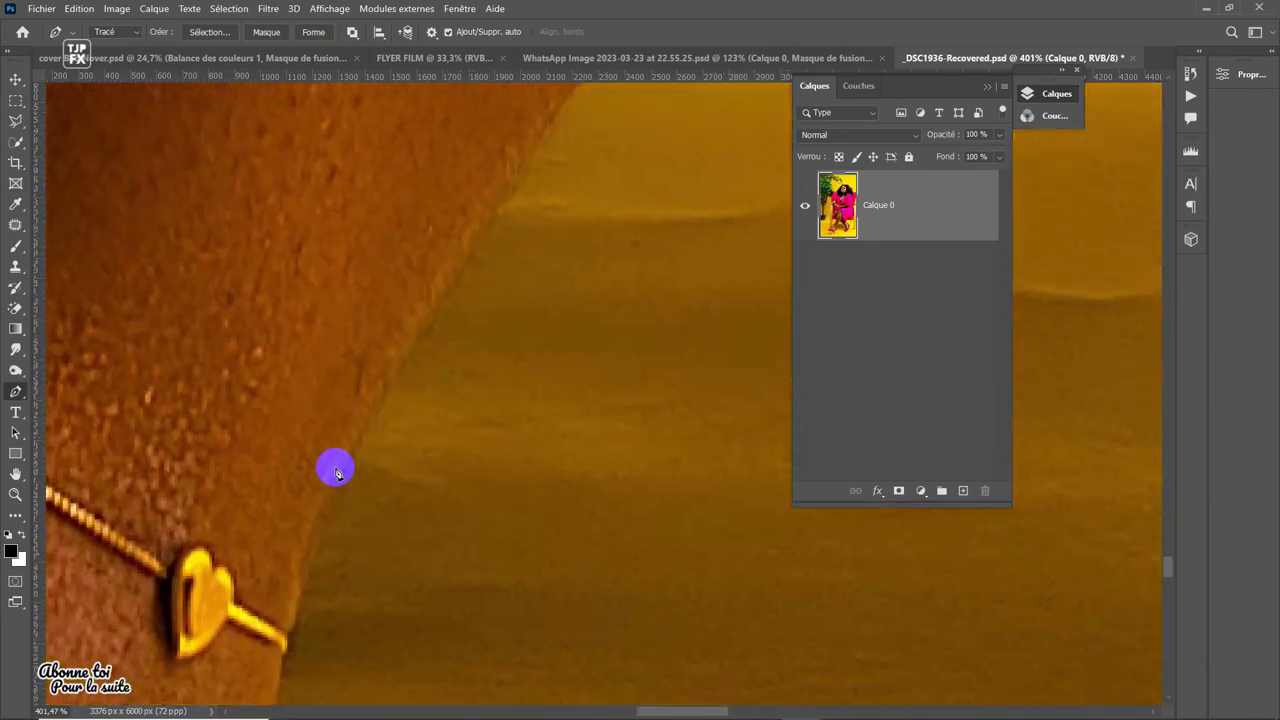
{"action": "scroll", "coordinate": [336, 473], "scroll_direction": "down", "scroll_amount": 3}
{"action": "scroll", "coordinate": [363, 554], "scroll_direction": "down", "scroll_amount": 3}
{"action": "scroll", "coordinate": [389, 246], "scroll_direction": "down", "scroll_amount": 3}
{"action": "scroll", "coordinate": [443, 463], "scroll_direction": "down", "scroll_amount": 1}
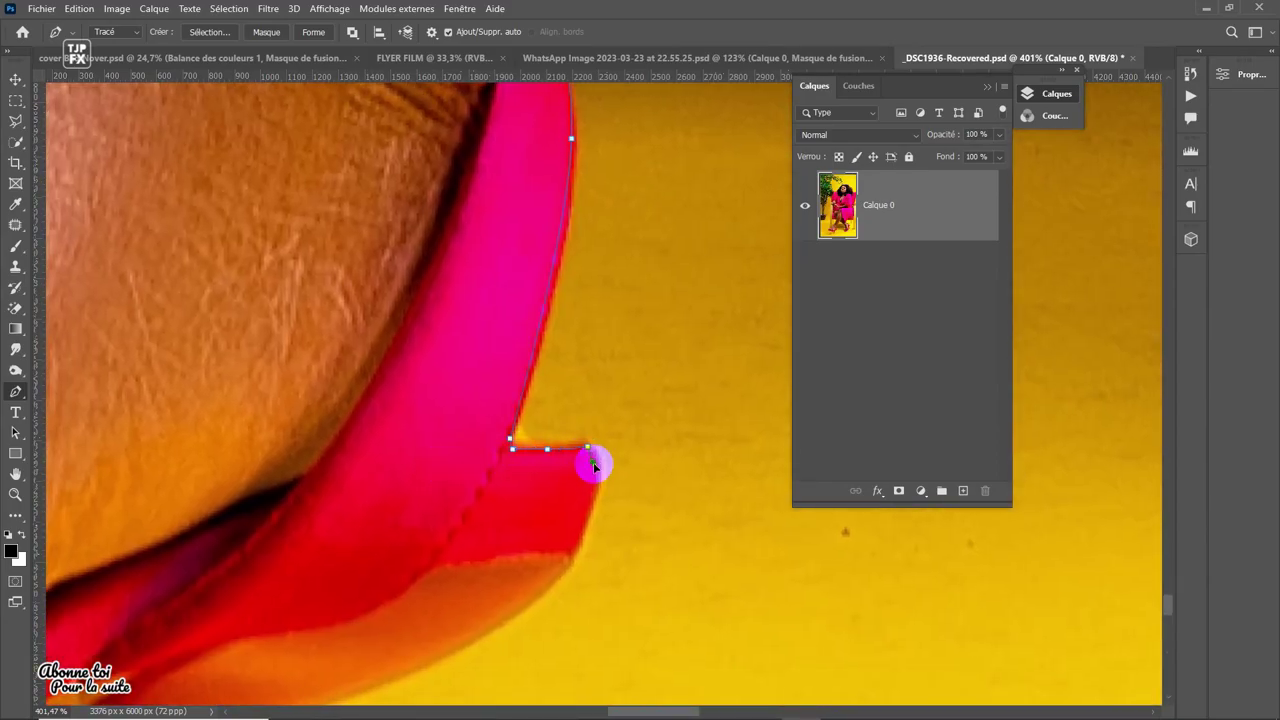
- Curve the path around the pink shoe's edge and fit the whole photo in view
{"action": "left_click", "coordinate": [594, 466]}
{"action": "left_click", "coordinate": [570, 548]}
{"action": "scroll", "coordinate": [570, 548], "scroll_direction": "down", "scroll_amount": 1}
{"action": "left_click_drag", "start_coordinate": [544, 446], "coordinate": [479, 477]}
{"action": "scroll", "coordinate": [437, 497], "scroll_direction": "down", "scroll_amount": 3}
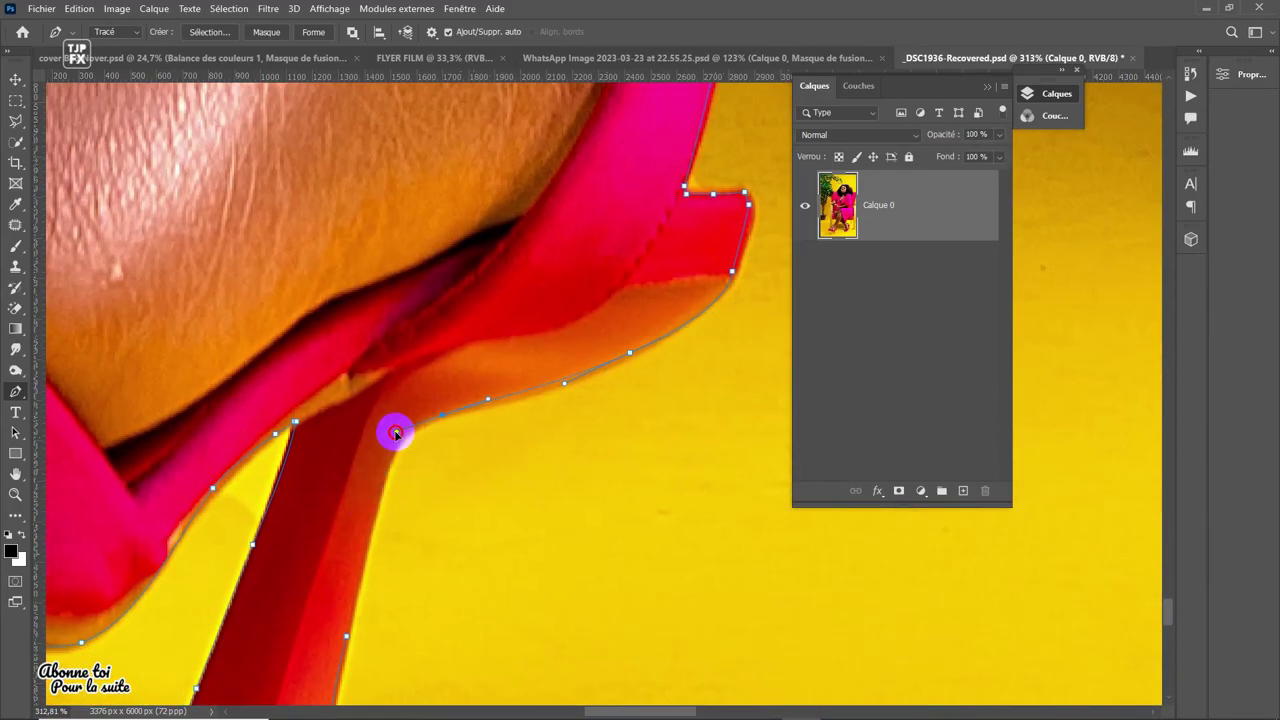
{"action": "scroll", "coordinate": [363, 548], "scroll_direction": "down", "scroll_amount": 3}
{"action": "key", "text": "ctrl+0"}
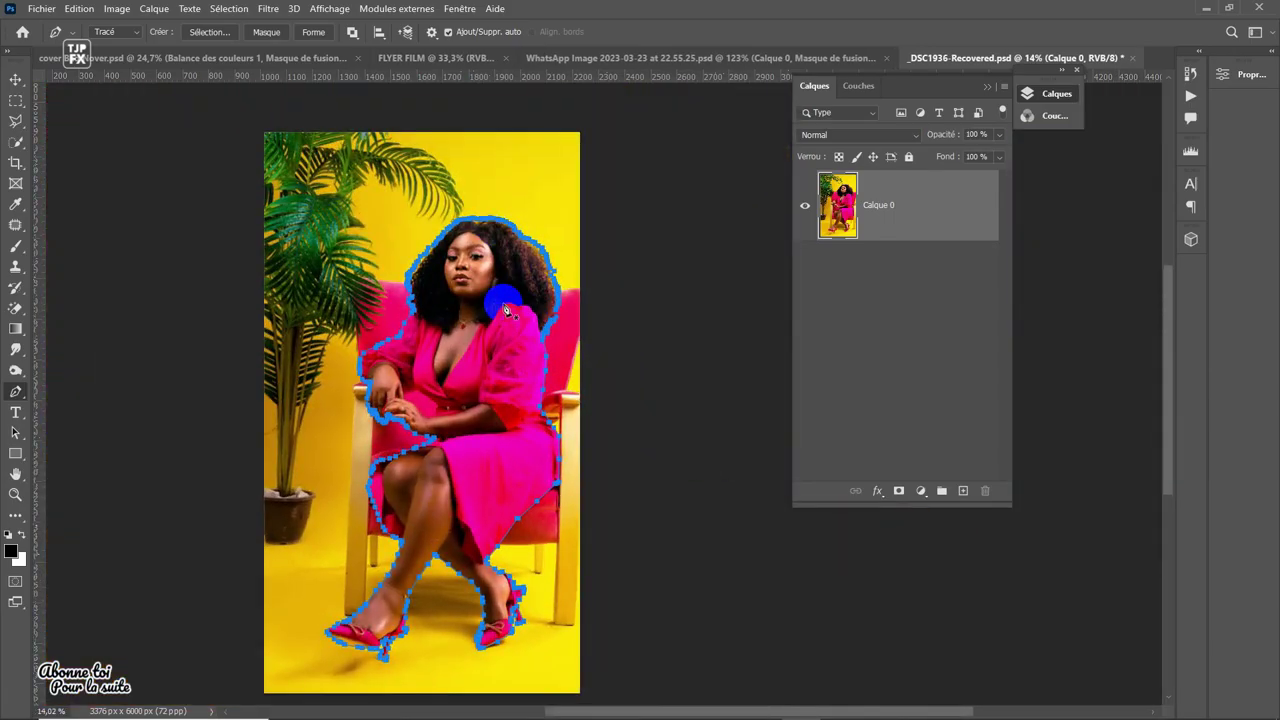
- Convert the woman's path into a selection and add a layer mask to Calque 0
{"action": "right_click", "coordinate": [485, 290]}
{"action": "left_click", "coordinate": [530, 372]}
{"action": "left_click", "coordinate": [930, 314]}
{"action": "key", "text": "q"}
{"action": "scroll", "coordinate": [623, 317], "scroll_direction": "up", "scroll_amount": 3}
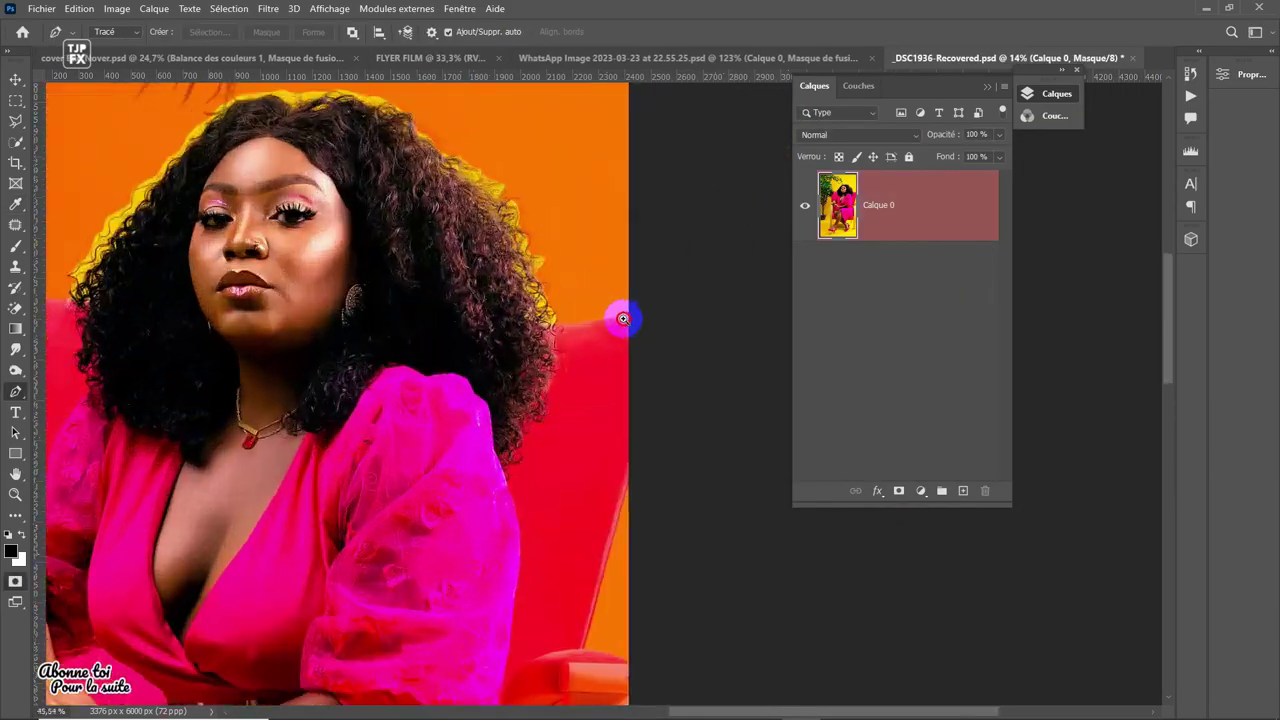
{"action": "scroll", "coordinate": [578, 297], "scroll_direction": "up", "scroll_amount": 2}
{"action": "key", "text": "q"}
{"action": "left_click", "coordinate": [898, 490]}
- Start a new pen path along the pink fabric and finger edges near her hand
{"action": "scroll", "coordinate": [449, 391], "scroll_direction": "up", "scroll_amount": 2}
{"action": "scroll", "coordinate": [486, 523], "scroll_direction": "up", "scroll_amount": 2}
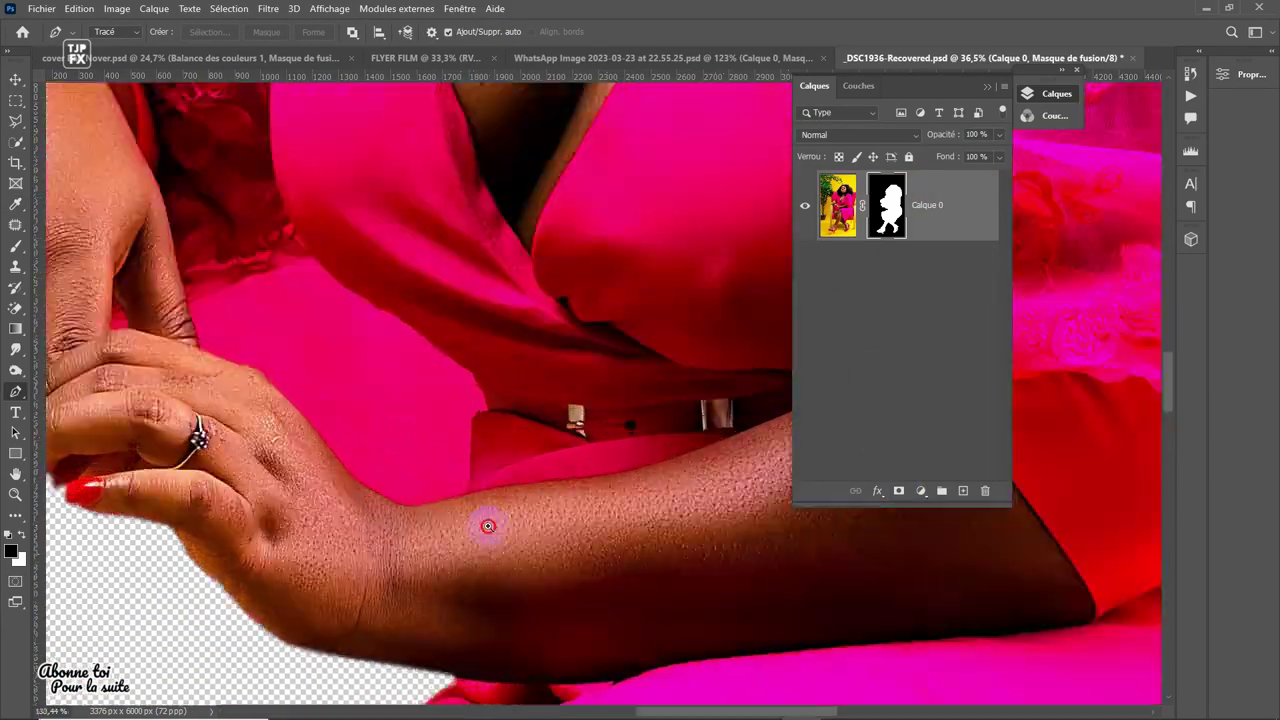
{"action": "scroll", "coordinate": [506, 313], "scroll_direction": "up", "scroll_amount": 2}
{"action": "left_click", "coordinate": [497, 343]}
{"action": "scroll", "coordinate": [491, 300], "scroll_direction": "up", "scroll_amount": 2}
{"action": "scroll", "coordinate": [489, 349], "scroll_direction": "up", "scroll_amount": 2}
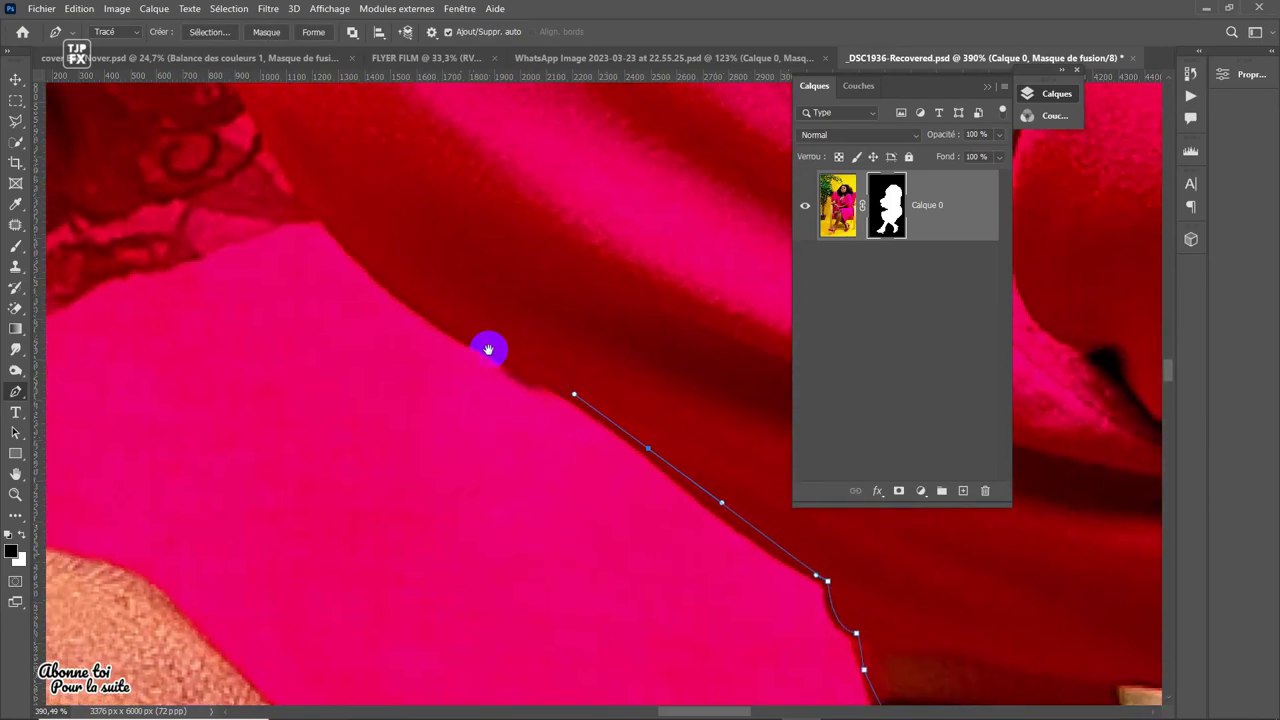
{"action": "scroll", "coordinate": [489, 349], "scroll_direction": "up", "scroll_amount": 2}
{"action": "left_click", "coordinate": [407, 300]}
{"action": "scroll", "coordinate": [397, 254], "scroll_direction": "up", "scroll_amount": 2}
{"action": "left_click", "coordinate": [266, 320]}
{"action": "scroll", "coordinate": [257, 391], "scroll_direction": "up", "scroll_amount": 2}
{"action": "left_click", "coordinate": [257, 391]}
{"action": "left_click", "coordinate": [344, 354]}
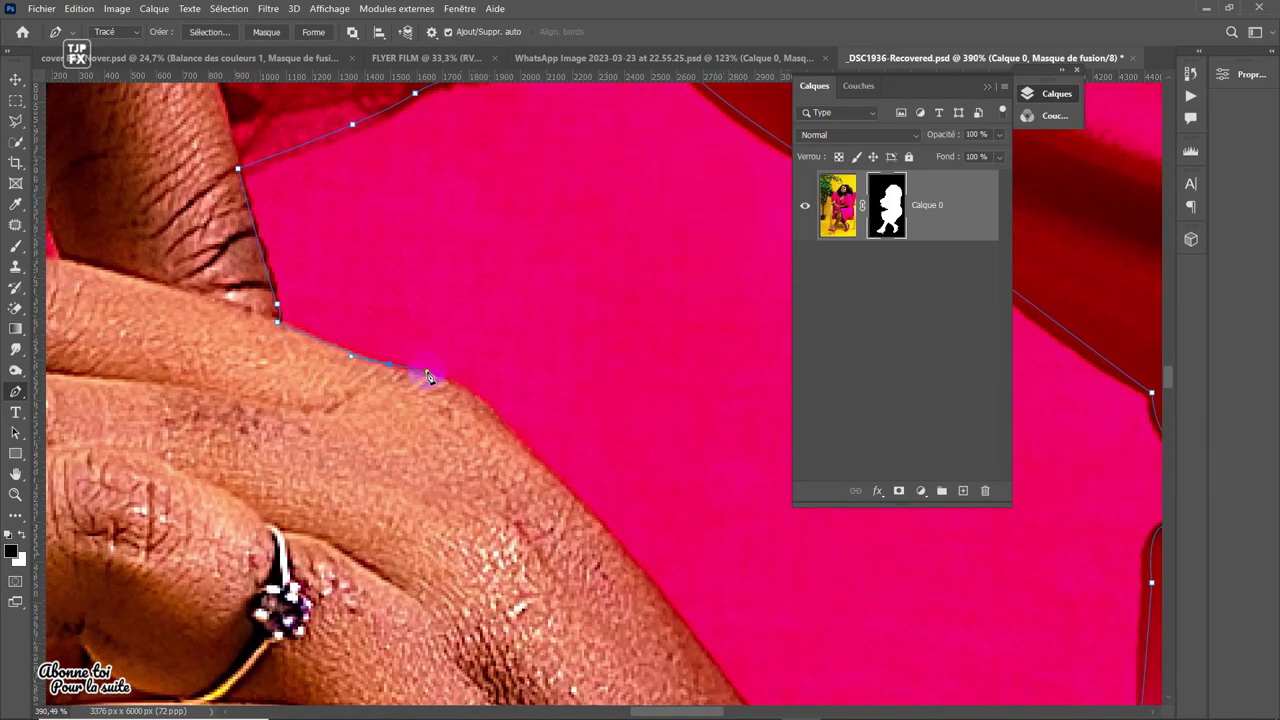
- Extend the hand path down the finger edge to the gap between the fingers
{"action": "left_click_drag", "start_coordinate": [423, 371], "coordinate": [427, 287]}
{"action": "scroll", "coordinate": [490, 320], "scroll_direction": "down", "scroll_amount": 2}
{"action": "scroll", "coordinate": [557, 357], "scroll_direction": "down", "scroll_amount": 2}
{"action": "left_click", "coordinate": [630, 398]}
{"action": "scroll", "coordinate": [590, 340], "scroll_direction": "right", "scroll_amount": 5}
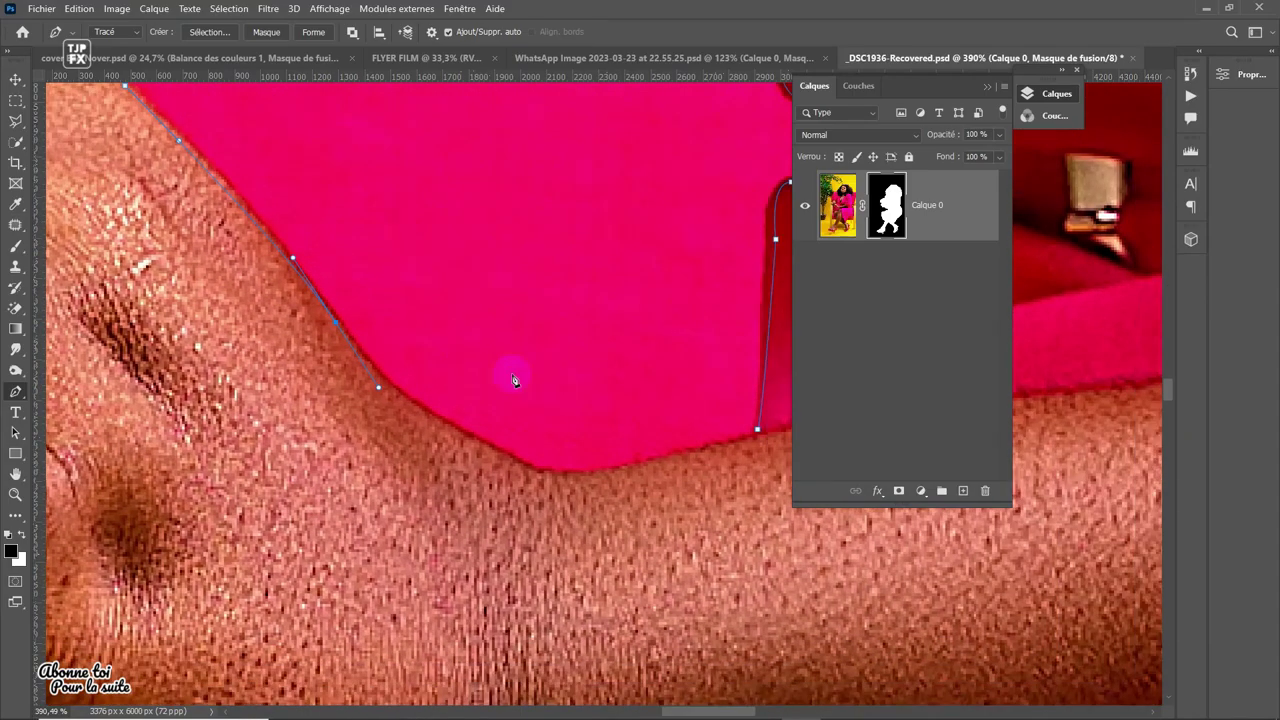
{"action": "mouse_move", "coordinate": [533, 466]}
{"action": "left_mouse_down"}
{"action": "mouse_move", "coordinate": [551, 471]}
{"action": "mouse_move", "coordinate": [453, 472]}
{"action": "left_mouse_up"}
{"action": "left_click", "coordinate": [472, 508]}
{"action": "scroll", "coordinate": [645, 436], "scroll_direction": "up", "scroll_amount": 2}
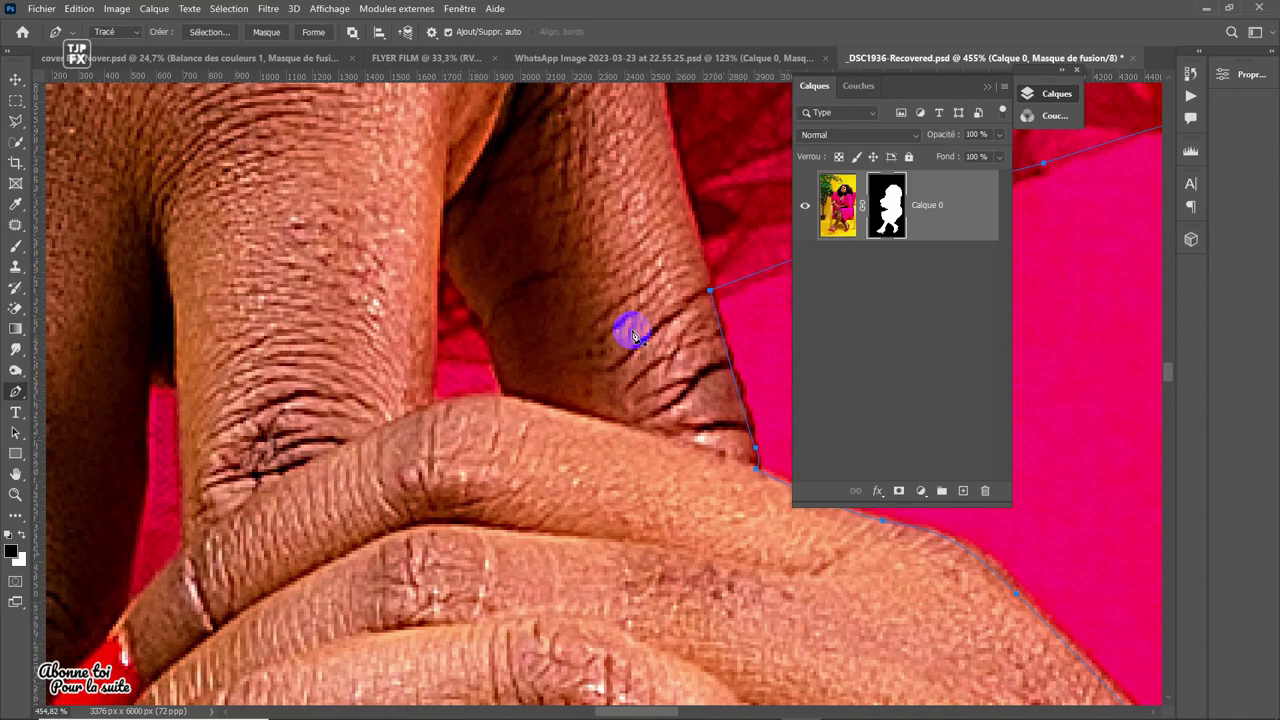
{"action": "scroll", "coordinate": [533, 415], "scroll_direction": "up", "scroll_amount": 3}
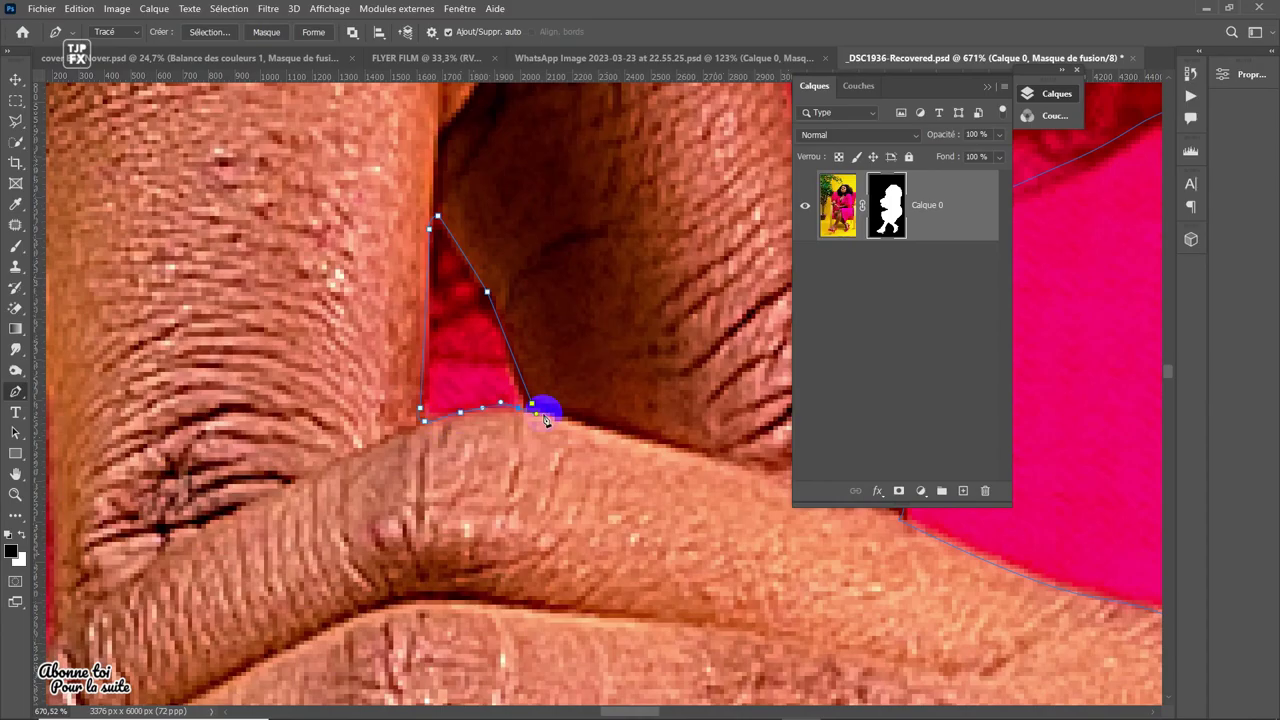
{"action": "left_click_drag", "start_coordinate": [545, 419], "coordinate": [363, 268]}
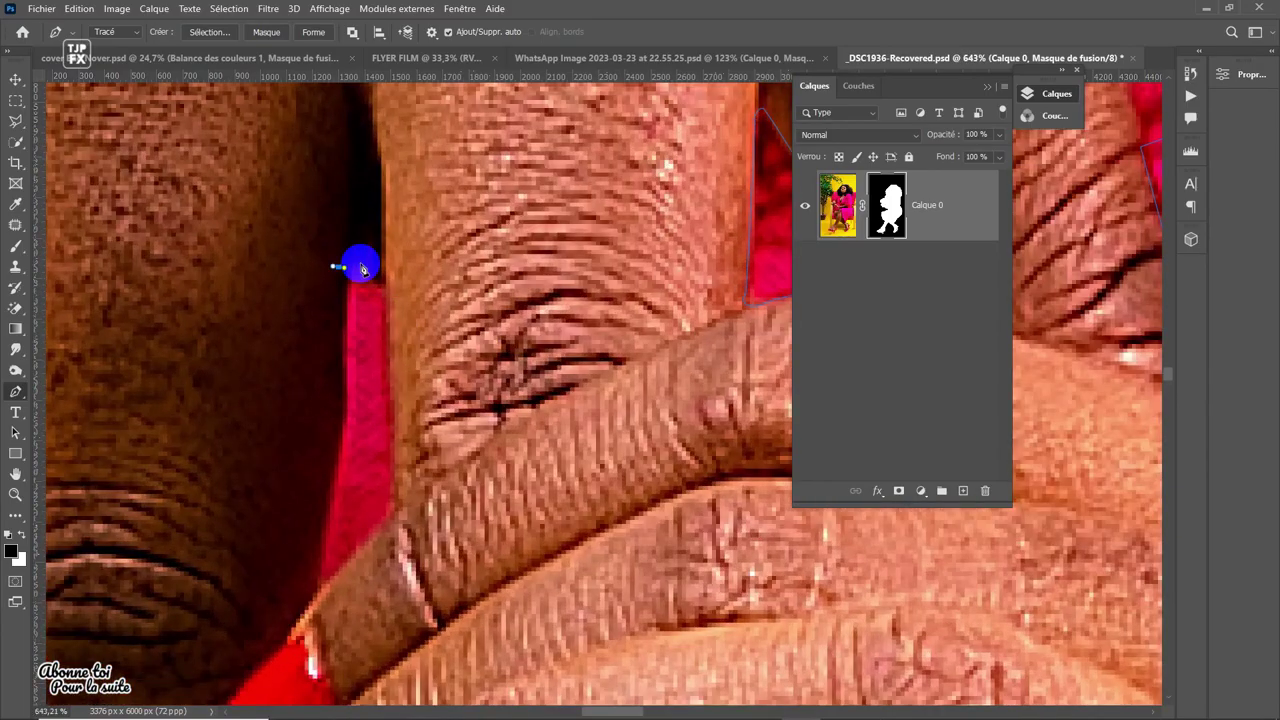
- Close the hand-gap path and turn it into a 2 px feathered selection
{"action": "scroll", "coordinate": [389, 312], "scroll_direction": "down", "scroll_amount": 2}
{"action": "scroll", "coordinate": [371, 400], "scroll_direction": "down", "scroll_amount": 2}
{"action": "scroll", "coordinate": [354, 363], "scroll_direction": "down", "scroll_amount": 2}
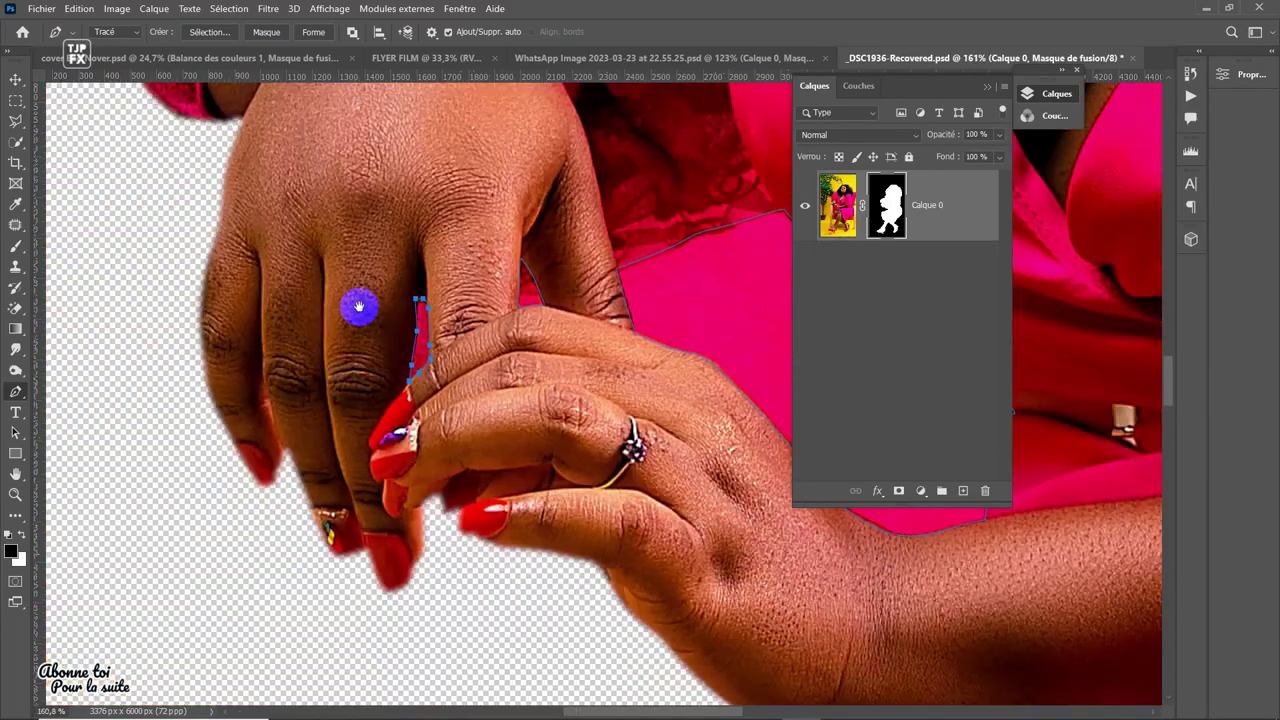
{"action": "scroll", "coordinate": [357, 303], "scroll_direction": "down", "scroll_amount": 2}
{"action": "scroll", "coordinate": [471, 313], "scroll_direction": "down", "scroll_amount": 3}
{"action": "scroll", "coordinate": [466, 354], "scroll_direction": "up", "scroll_amount": 2}
{"action": "right_click", "coordinate": [428, 303]}
{"action": "left_click", "coordinate": [480, 372]}
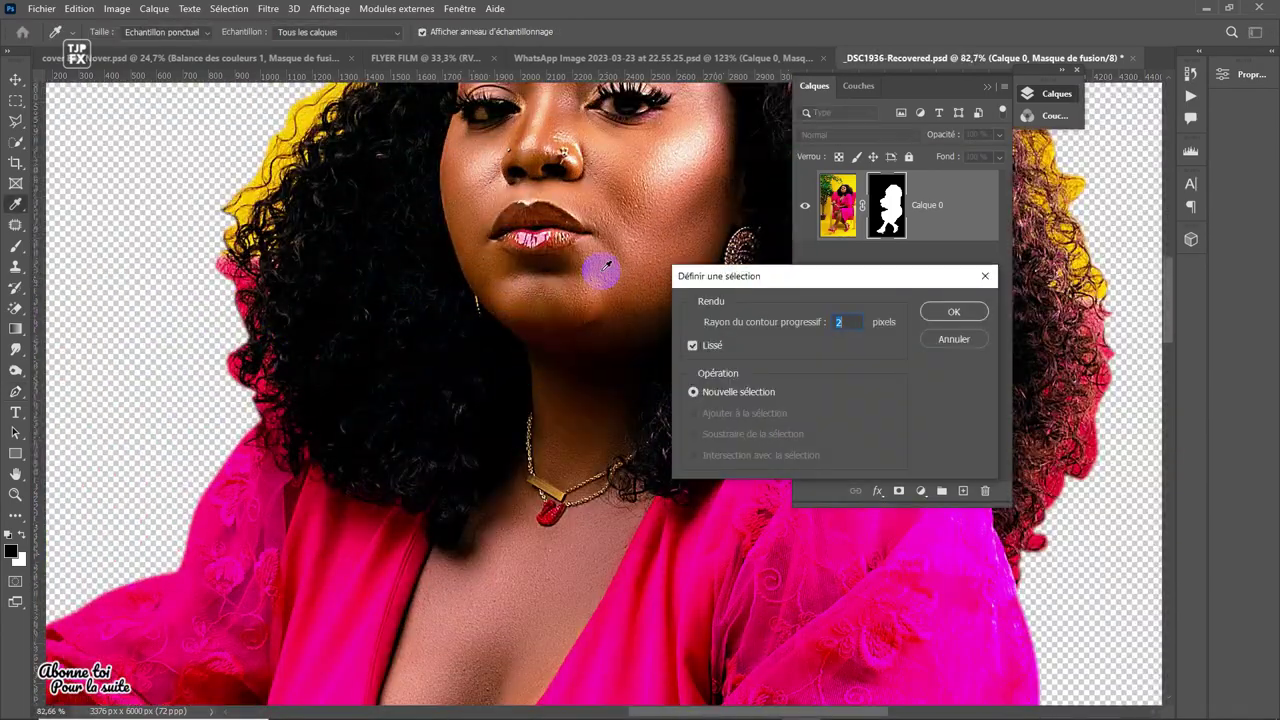
{"action": "key", "text": "Return"}
{"action": "scroll", "coordinate": [604, 277], "scroll_direction": "down", "scroll_amount": 2}
{"action": "scroll", "coordinate": [601, 272], "scroll_direction": "up", "scroll_amount": 5}
{"action": "scroll", "coordinate": [620, 217], "scroll_direction": "up", "scroll_amount": 3}
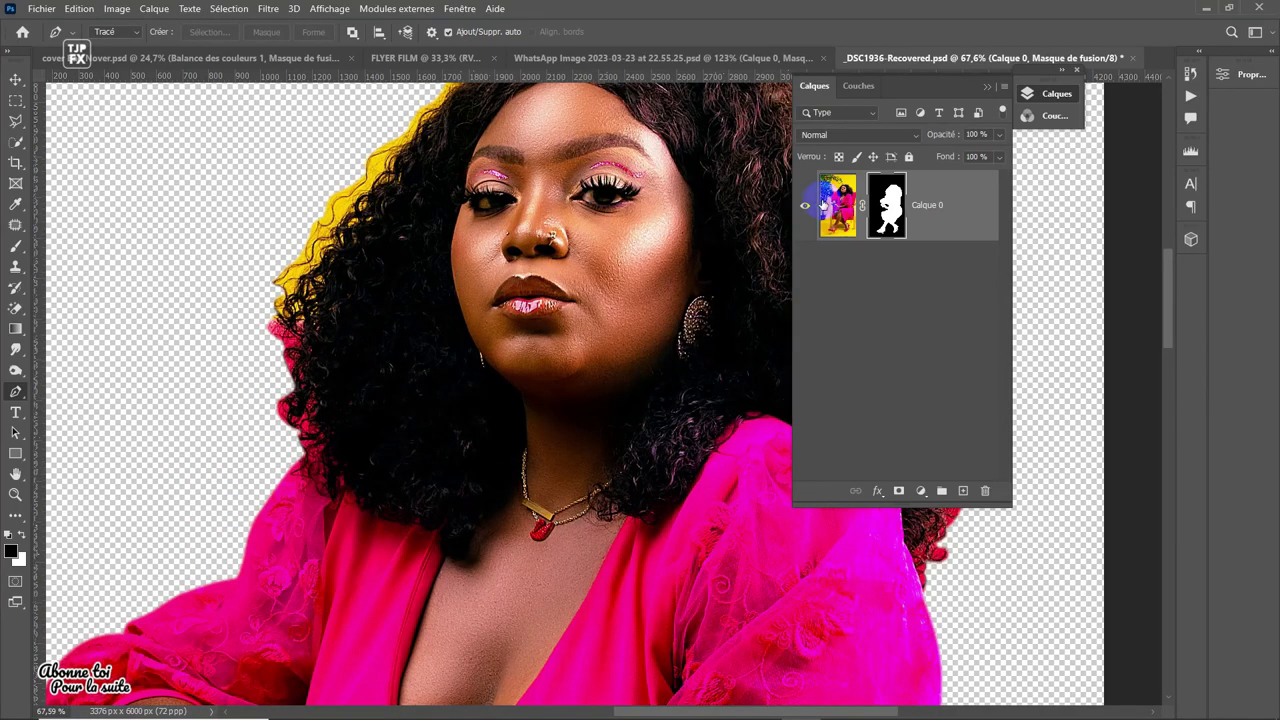
- Open Select and Mask on the layer mask, dismiss the error, and inspect the hair edges
{"action": "right_click", "coordinate": [873, 207]}
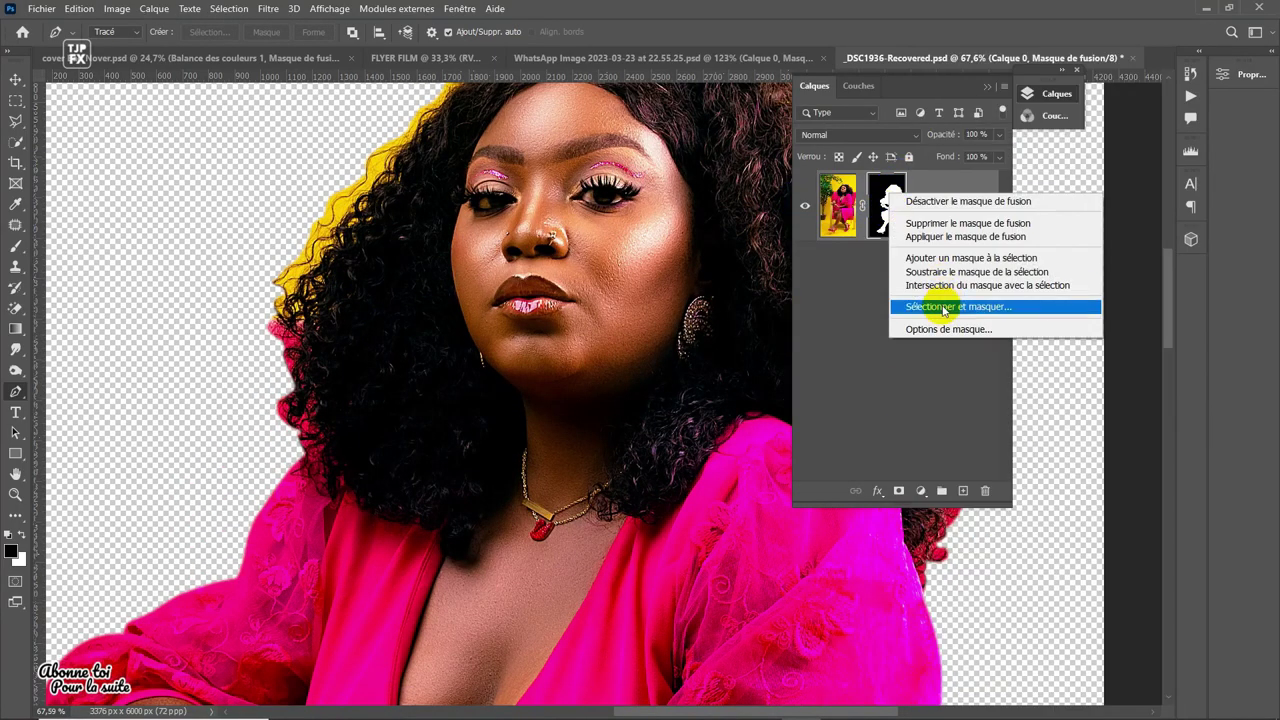
{"action": "left_click", "coordinate": [950, 306]}
{"action": "scroll", "coordinate": [300, 405], "scroll_direction": "up", "scroll_amount": 3}
{"action": "key", "text": "Return"}
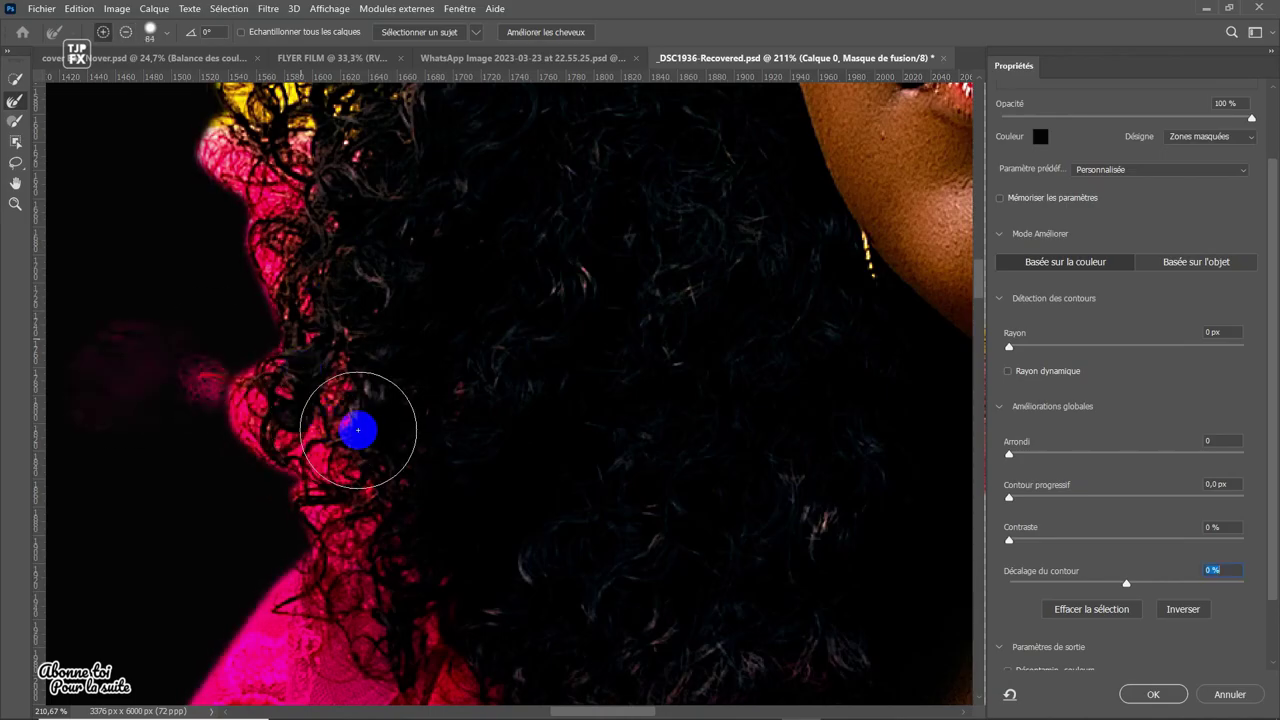
{"action": "scroll", "coordinate": [357, 383], "scroll_direction": "up", "scroll_amount": 3}
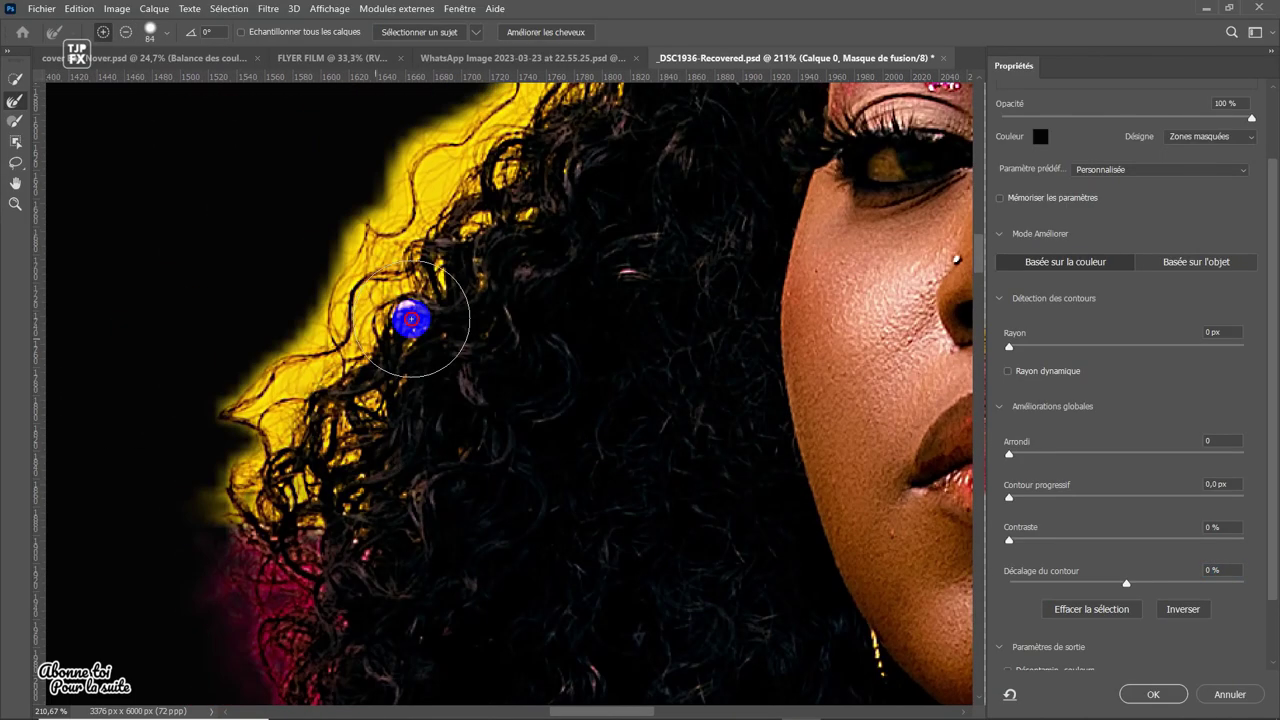
{"action": "scroll", "coordinate": [449, 286], "scroll_direction": "right", "scroll_amount": 5}
{"action": "scroll", "coordinate": [309, 494], "scroll_direction": "up", "scroll_amount": 3}
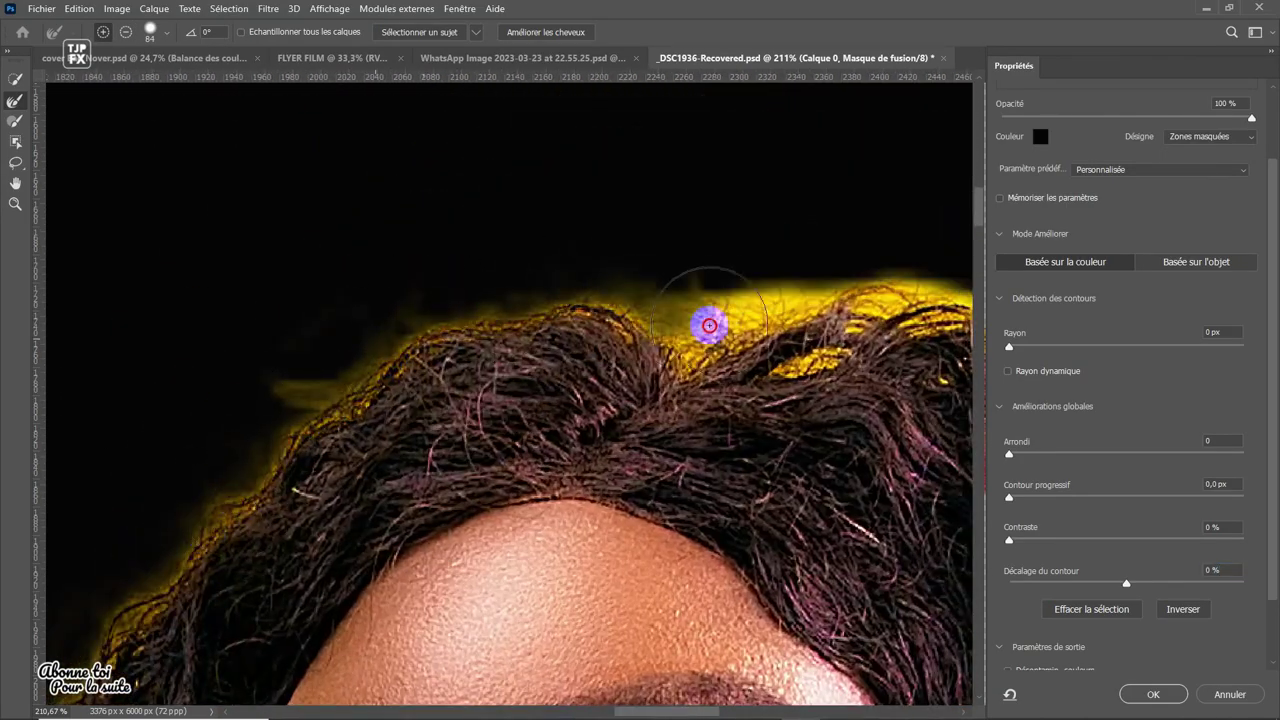
{"action": "scroll", "coordinate": [480, 334], "scroll_direction": "right", "scroll_amount": 3}
{"action": "scroll", "coordinate": [646, 357], "scroll_direction": "right", "scroll_amount": 3}
{"action": "scroll", "coordinate": [559, 333], "scroll_direction": "right", "scroll_amount": 3}
{"action": "scroll", "coordinate": [486, 429], "scroll_direction": "right", "scroll_amount": 3}
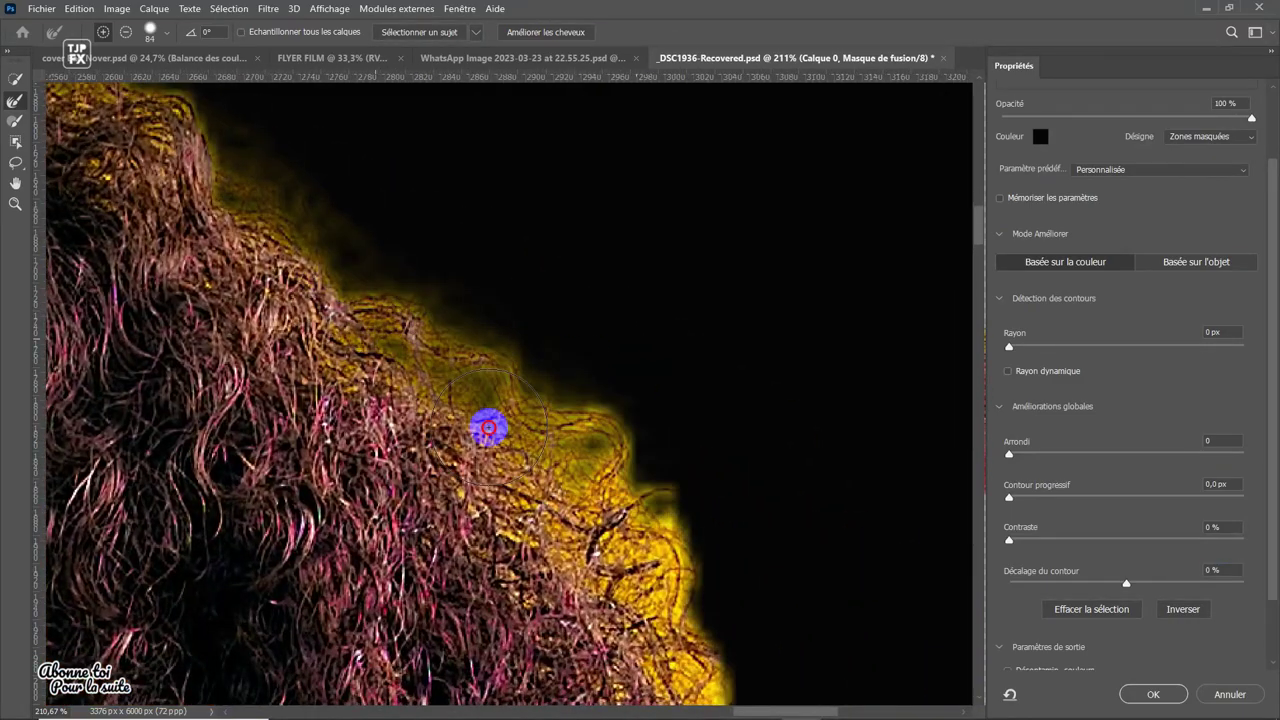
- Lower Shift Edge slightly and output the cut-out to a new layer with layer mask
{"action": "scroll", "coordinate": [677, 343], "scroll_direction": "down", "scroll_amount": 3}
{"action": "scroll", "coordinate": [644, 589], "scroll_direction": "left", "scroll_amount": 3}
{"action": "scroll", "coordinate": [644, 589], "scroll_direction": "down", "scroll_amount": 3}
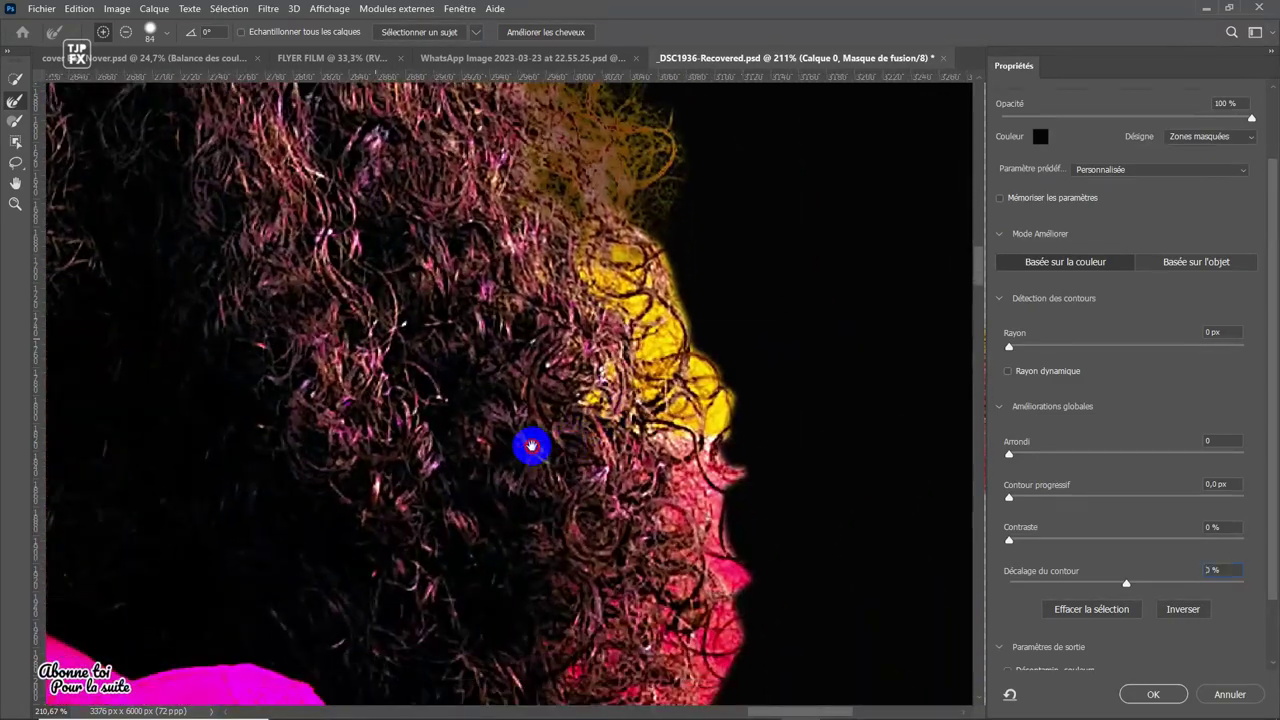
{"action": "scroll", "coordinate": [529, 443], "scroll_direction": "up", "scroll_amount": 3}
{"action": "scroll", "coordinate": [591, 563], "scroll_direction": "down", "scroll_amount": 5}
{"action": "scroll", "coordinate": [600, 350], "scroll_direction": "up", "scroll_amount": 3}
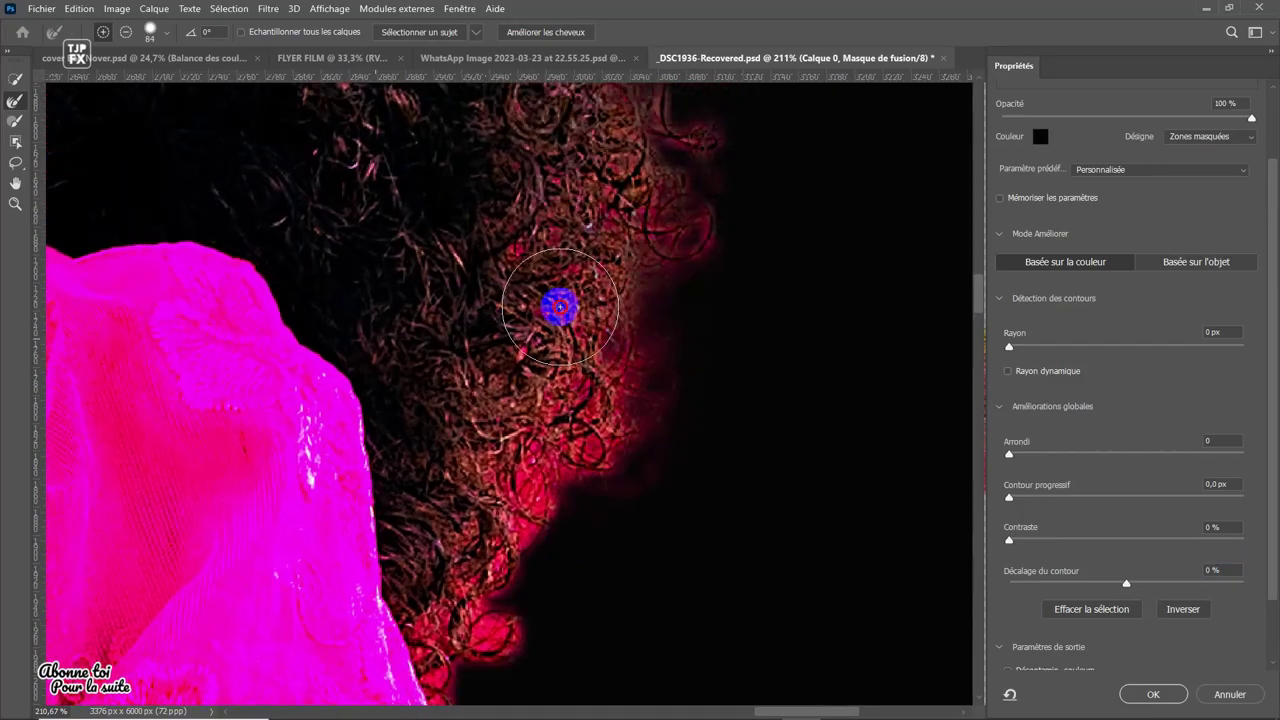
{"action": "scroll", "coordinate": [590, 330], "scroll_direction": "down", "scroll_amount": 3}
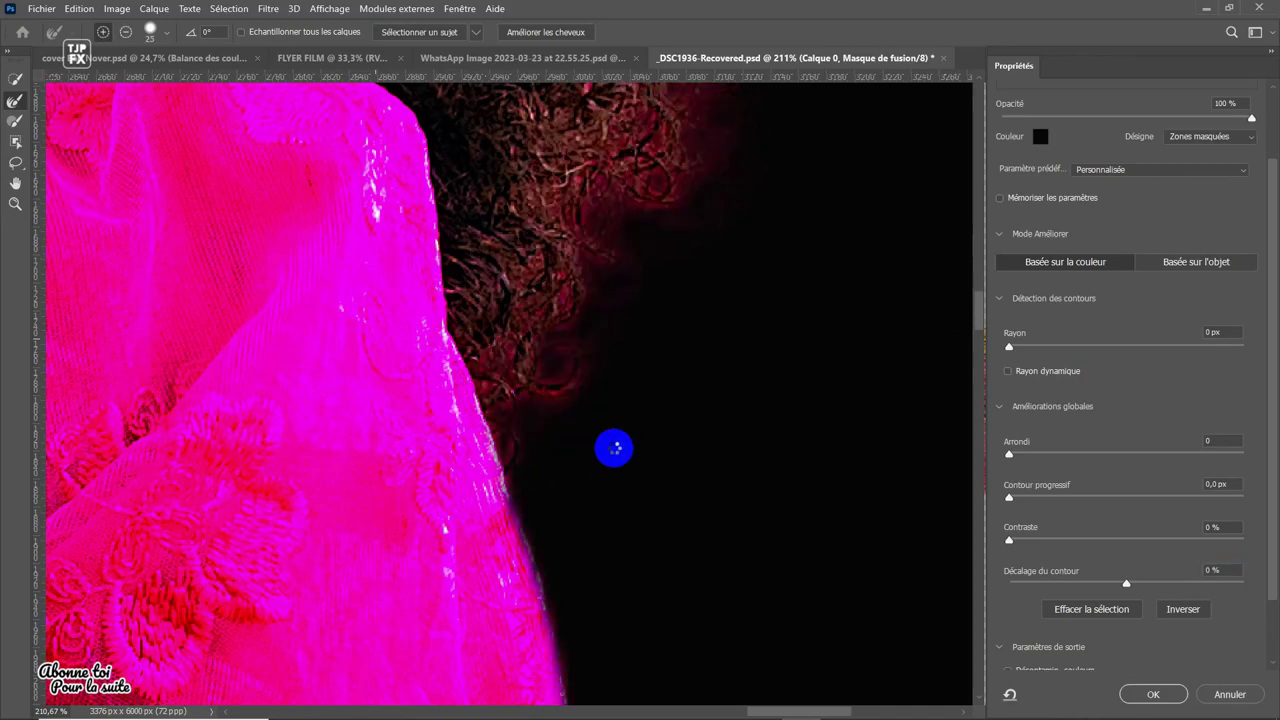
{"action": "scroll", "coordinate": [614, 449], "scroll_direction": "down", "scroll_amount": 5}
{"action": "left_click_drag", "start_coordinate": [1126, 582], "coordinate": [1089, 585]}
{"action": "scroll", "coordinate": [1028, 343], "scroll_direction": "up", "scroll_amount": 3}
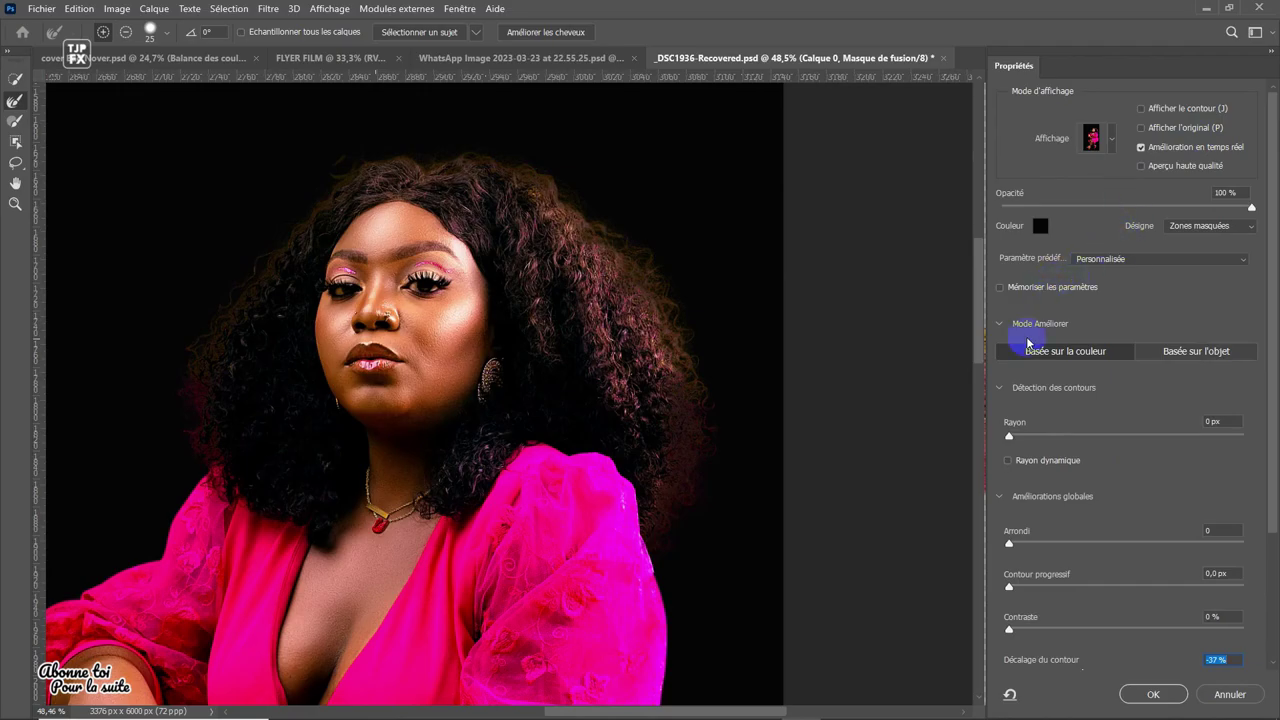
{"action": "scroll", "coordinate": [1200, 500], "scroll_direction": "down", "scroll_amount": 5}
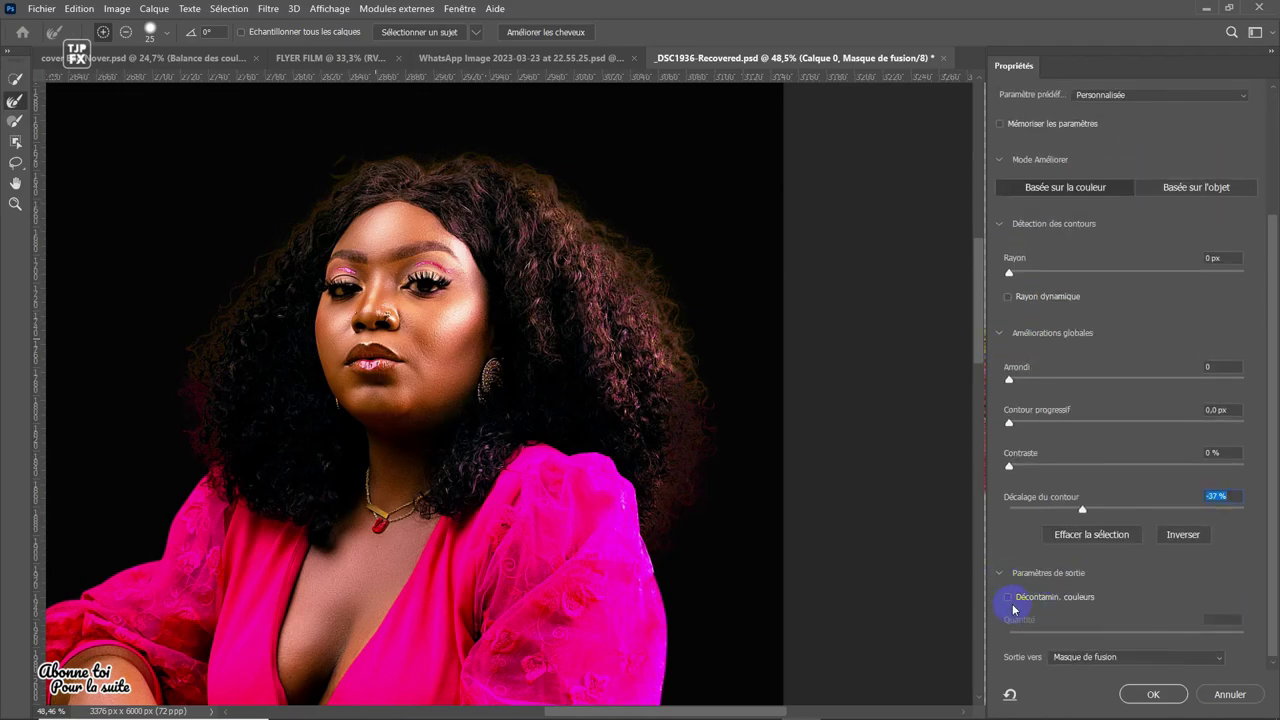
{"action": "left_click", "coordinate": [1160, 694]}
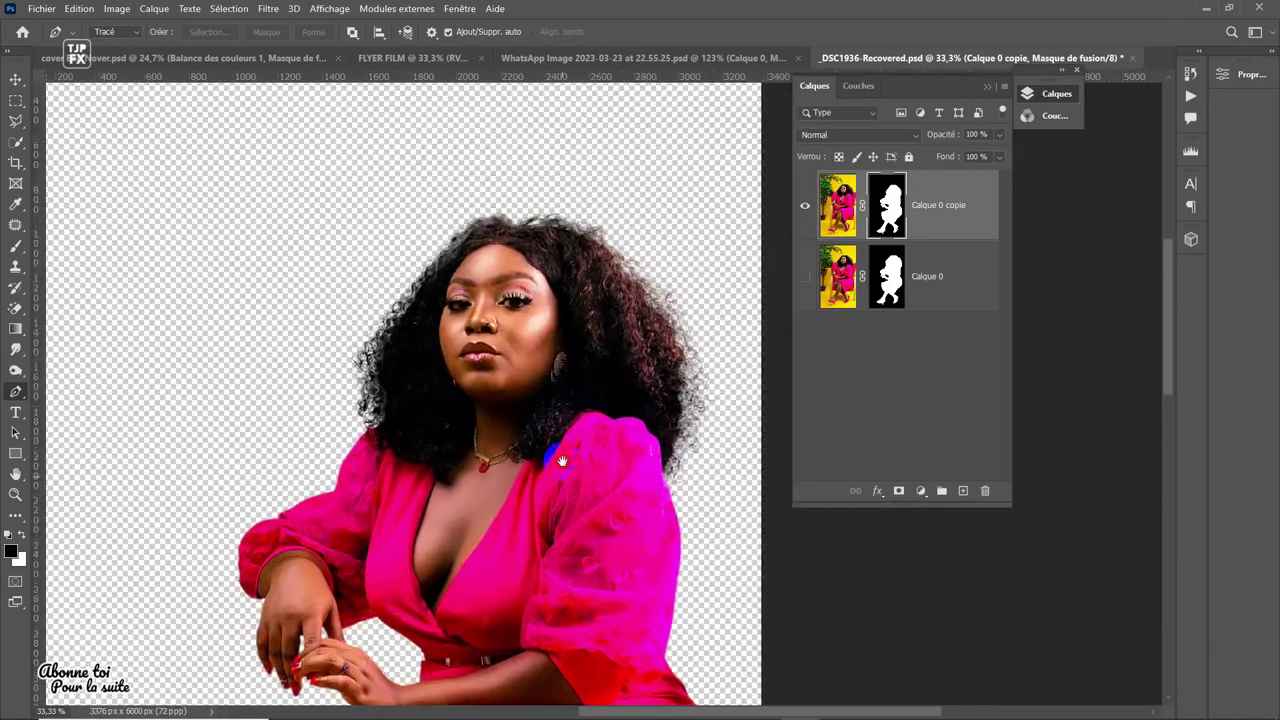
- Move the pink-dress cut-out into the FLYER FILM document and scale it
{"action": "key", "text": "v"}
{"action": "scroll", "coordinate": [562, 461], "scroll_direction": "up", "scroll_amount": 3}
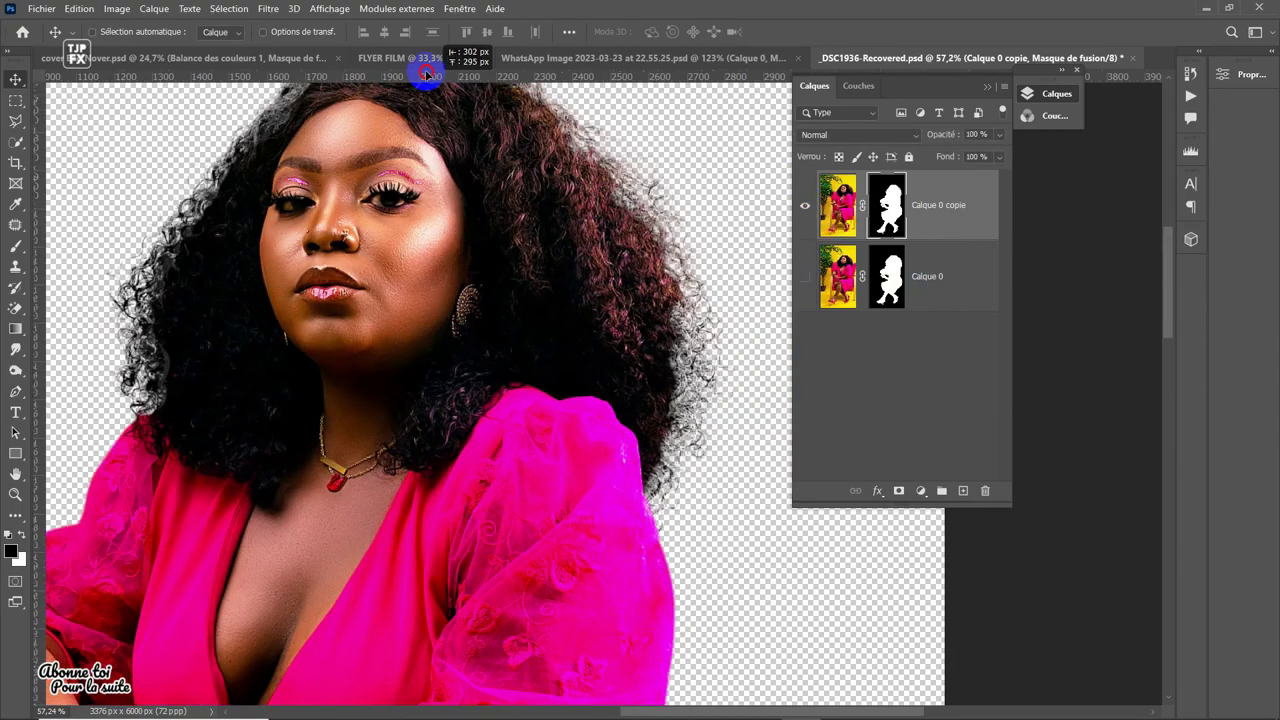
{"action": "mouse_move", "coordinate": [427, 75]}
{"action": "left_mouse_down"}
{"action": "mouse_move", "coordinate": [691, 380]}
{"action": "mouse_move", "coordinate": [635, 423]}
{"action": "left_mouse_up"}
{"action": "key", "text": "ctrl+t"}
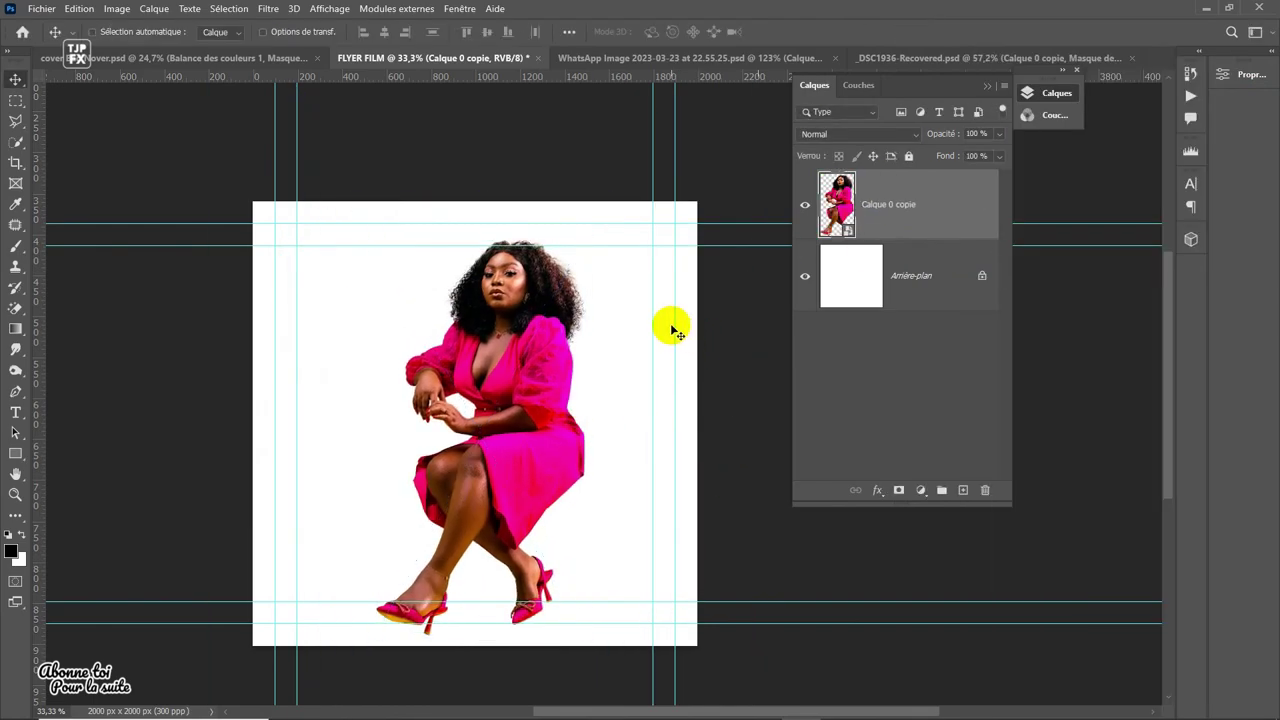
- Place the grey-outfit woman from the WhatsApp photo, tilted, enlarged and positioned in front
{"action": "left_click", "coordinate": [690, 58]}
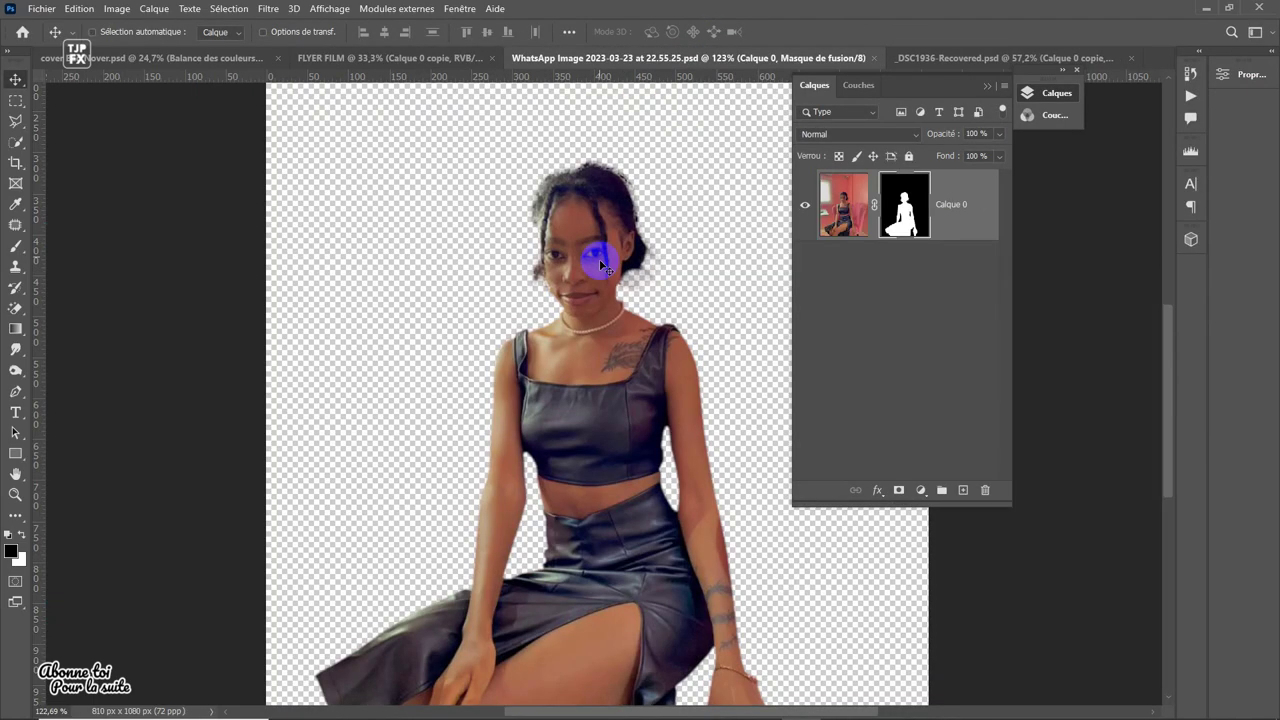
{"action": "left_click_drag", "start_coordinate": [586, 263], "coordinate": [640, 334]}
{"action": "left_click_drag", "start_coordinate": [482, 440], "coordinate": [631, 440]}
{"action": "key", "text": "ctrl+t"}
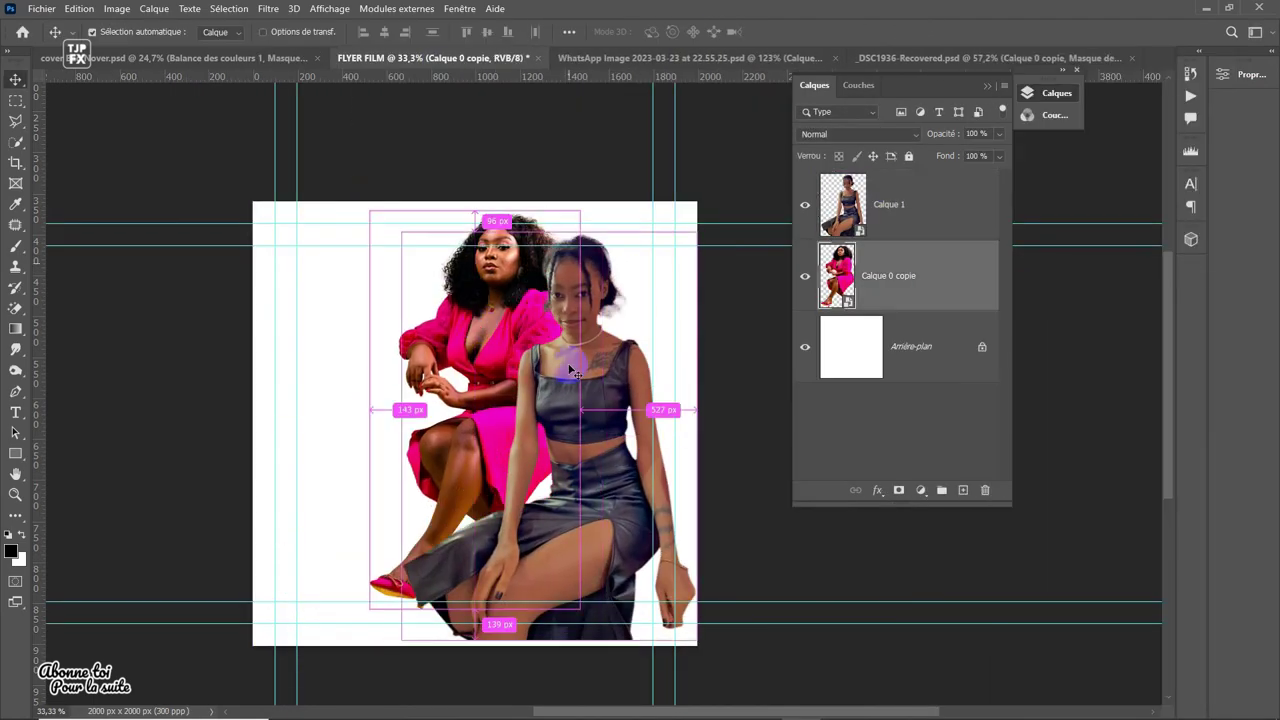
{"action": "left_click_drag", "start_coordinate": [682, 327], "coordinate": [688, 335]}
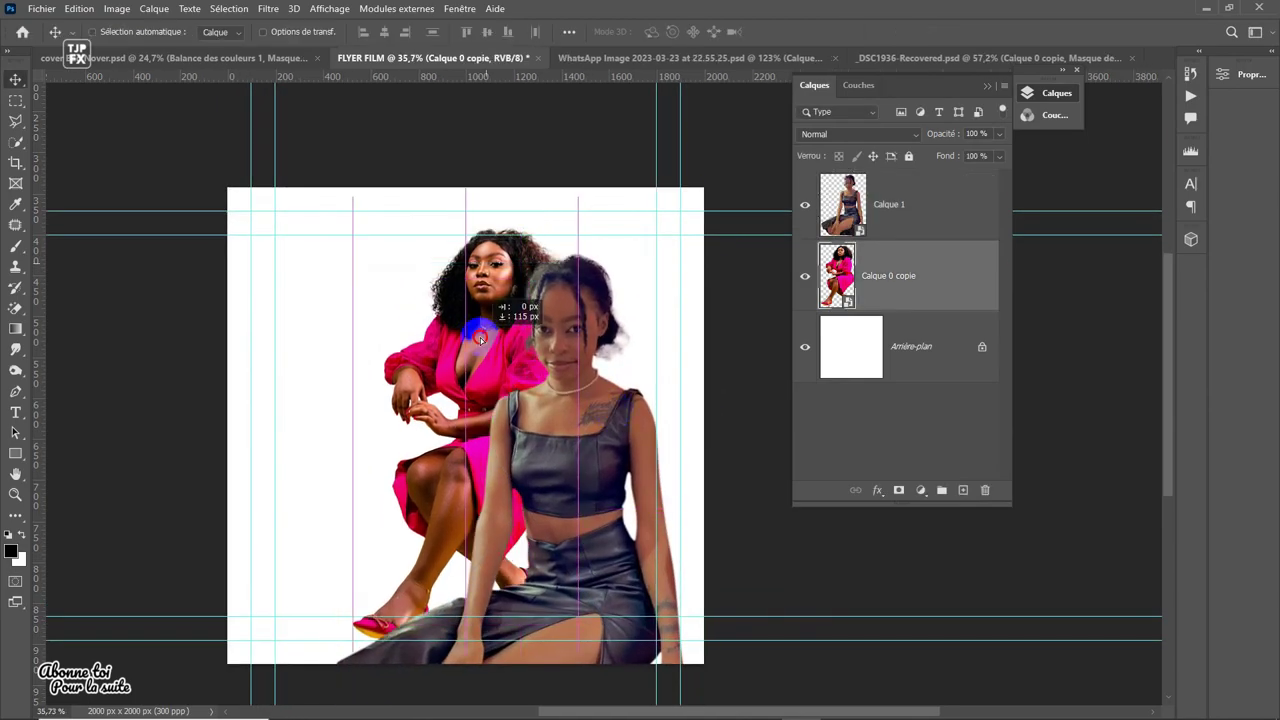
{"action": "left_click_drag", "start_coordinate": [566, 373], "coordinate": [583, 330]}
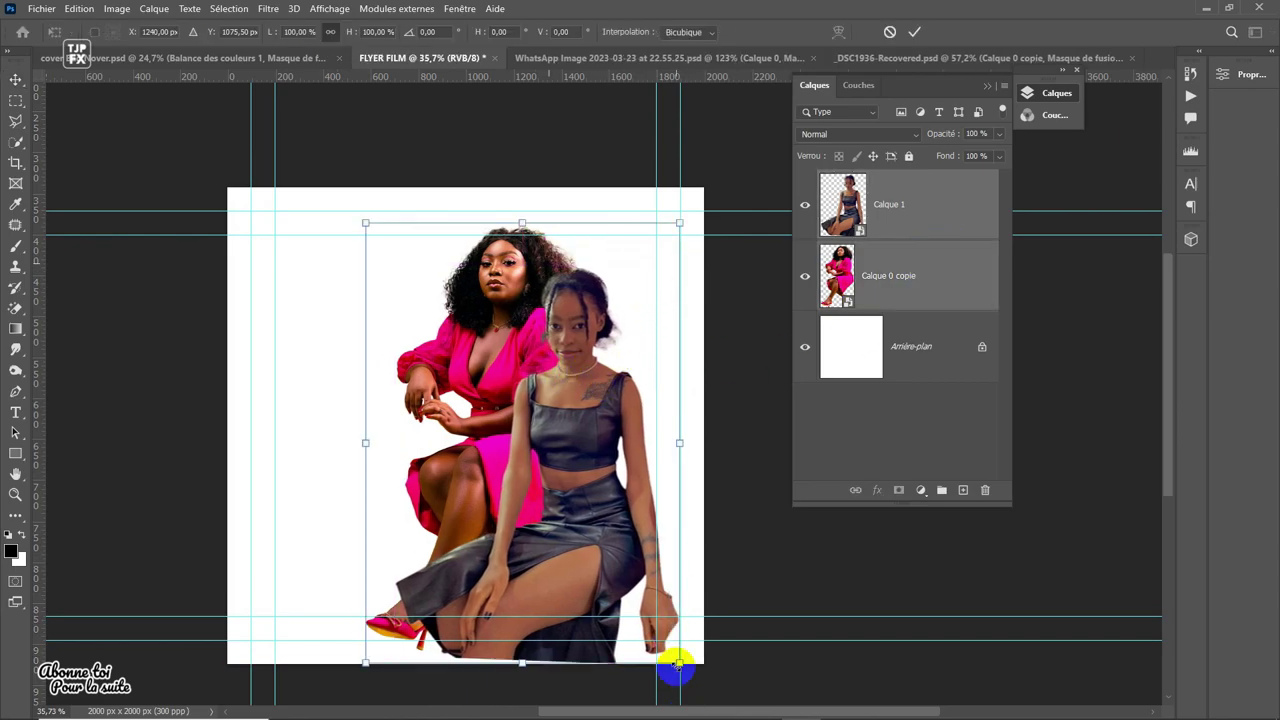
{"action": "left_click_drag", "start_coordinate": [567, 381], "coordinate": [576, 372]}
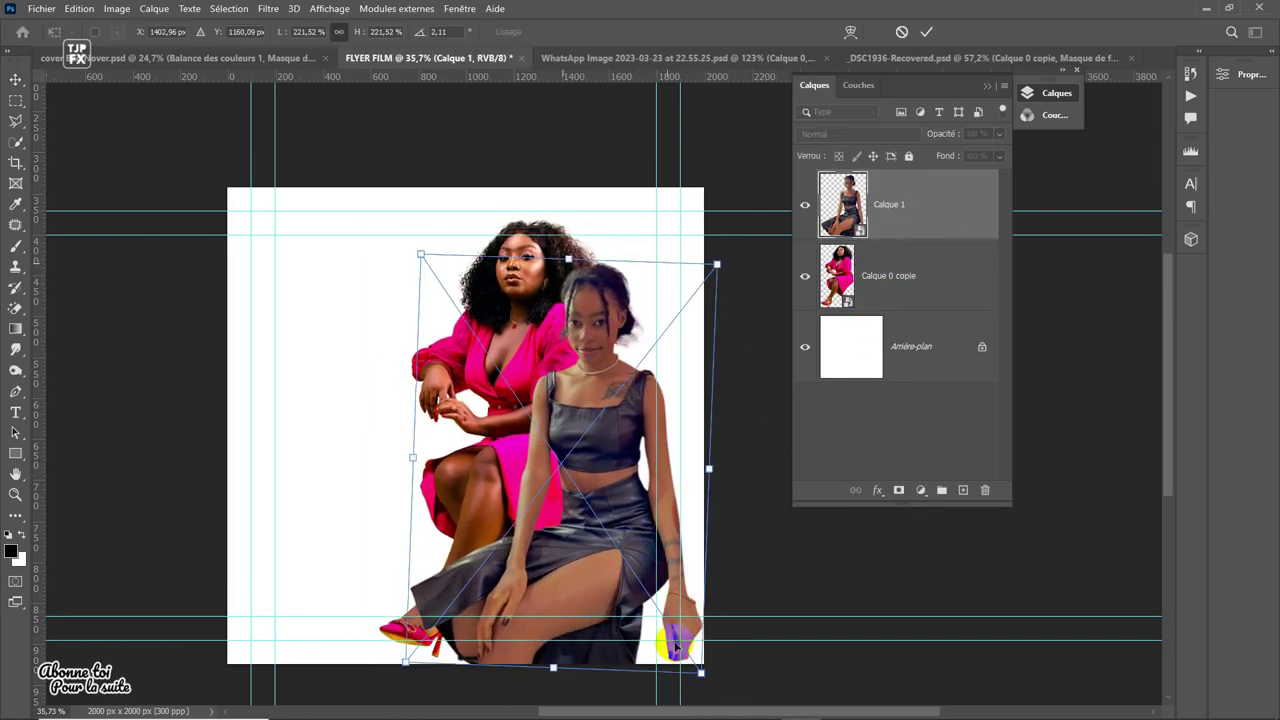
{"action": "left_click_drag", "start_coordinate": [700, 672], "coordinate": [749, 680]}
{"action": "left_click_drag", "start_coordinate": [610, 534], "coordinate": [648, 544]}
- Reorder the layers so the grey-outfit woman is in front of the pink-dress woman, and reposition both
{"action": "left_click", "coordinate": [913, 278]}
{"action": "key", "text": "ctrl+t"}
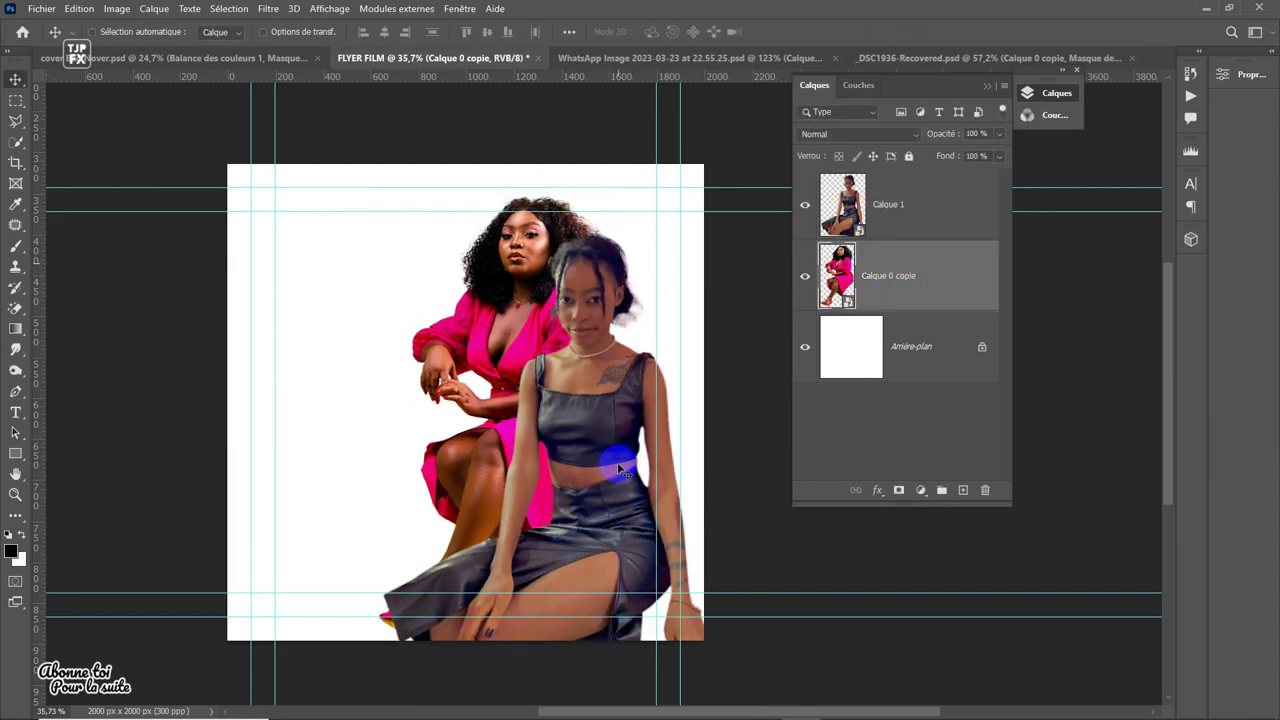
{"action": "key", "text": "ctrl+bracketright"}
{"action": "left_click_drag", "start_coordinate": [668, 285], "coordinate": [676, 271]}
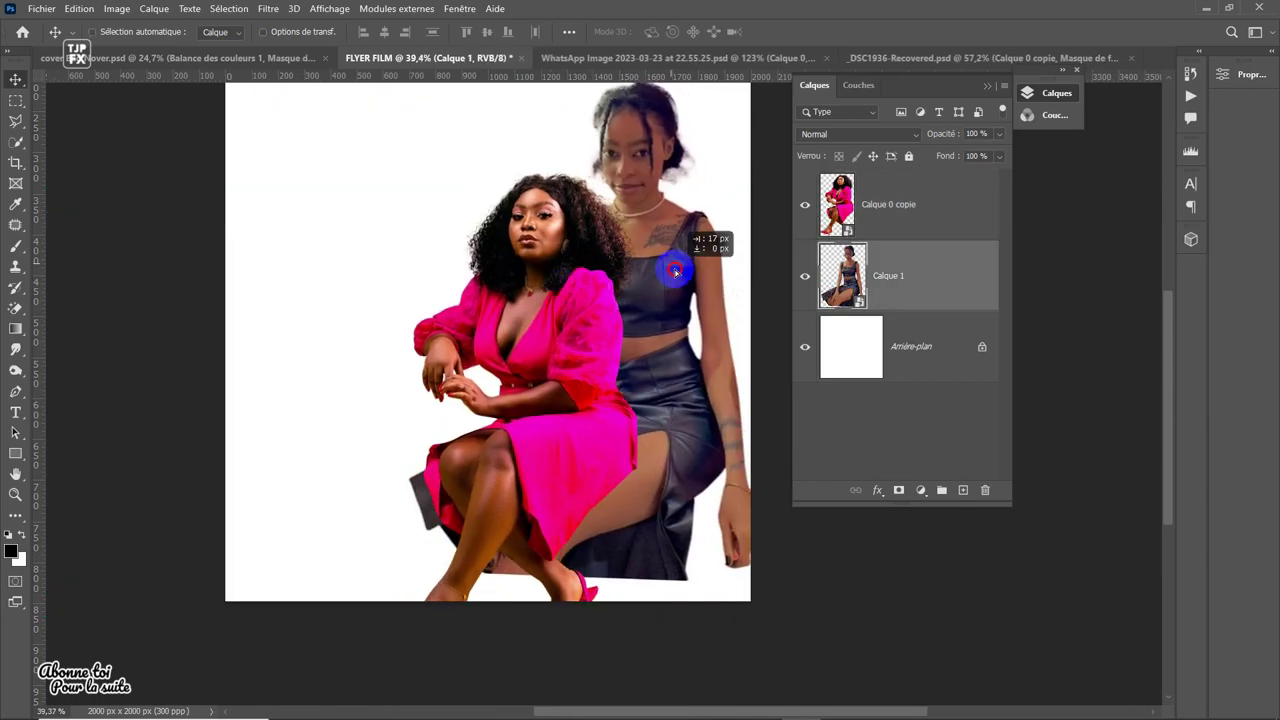
{"action": "left_click", "coordinate": [920, 223]}
{"action": "key", "text": "ctrl+bracketleft"}
{"action": "left_click_drag", "start_coordinate": [537, 177], "coordinate": [543, 200]}
{"action": "mouse_move", "coordinate": [643, 247]}
{"action": "left_mouse_down"}
{"action": "mouse_move", "coordinate": [648, 290]}
{"action": "mouse_move", "coordinate": [628, 281]}
{"action": "left_mouse_up"}
{"action": "left_click", "coordinate": [655, 282], "text": "ctrl+shift"}
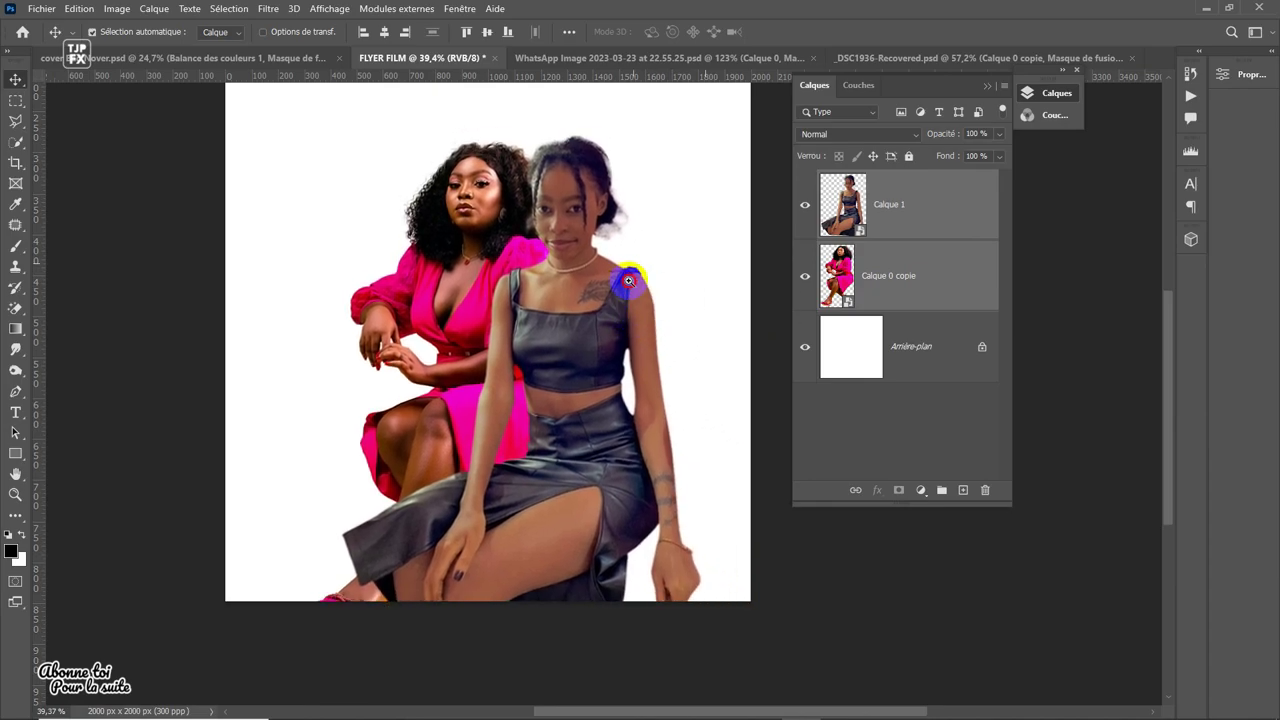
- Enlarge the pink-dress woman's layer (Calque 0 copie) and flip her horizontally
{"action": "scroll", "coordinate": [640, 260], "scroll_direction": "down", "scroll_amount": 1}
{"action": "left_click", "coordinate": [651, 251]}
{"action": "key", "text": "ctrl+t"}
{"action": "left_click_drag", "start_coordinate": [656, 380], "coordinate": [665, 387]}
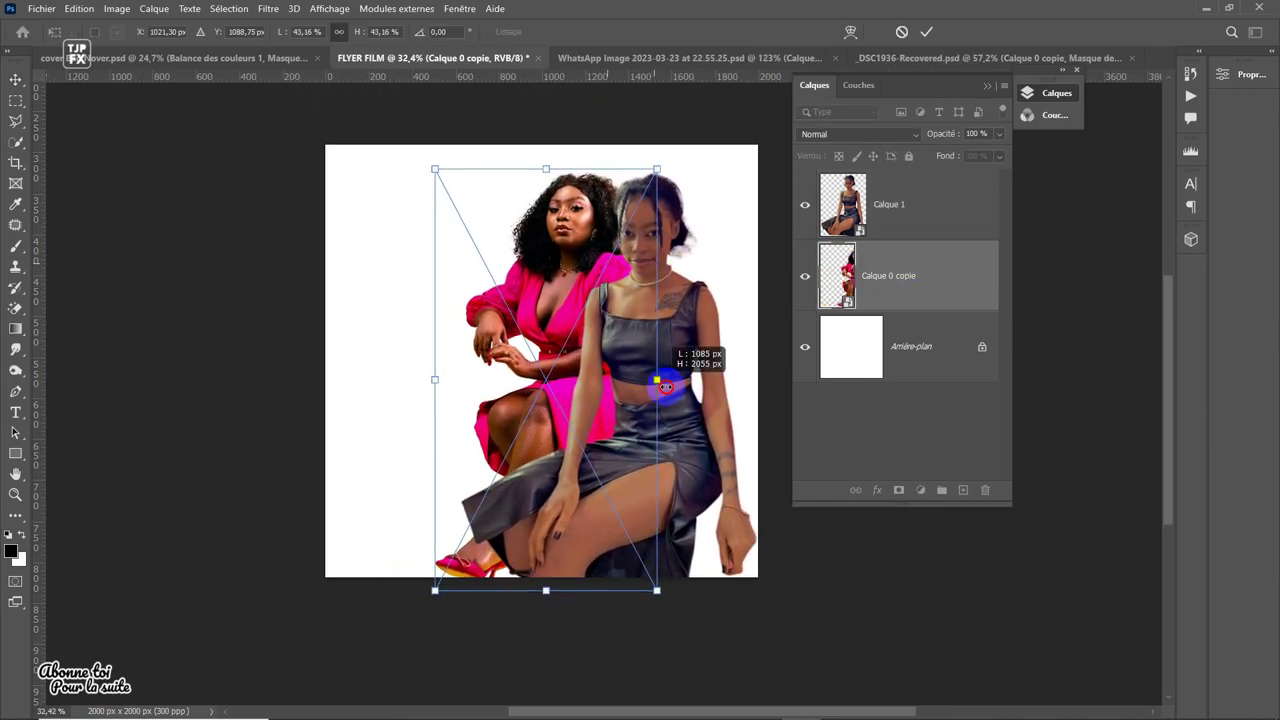
{"action": "right_click", "coordinate": [660, 385]}
{"action": "left_click", "coordinate": [786, 697]}
{"action": "key", "text": "Return"}
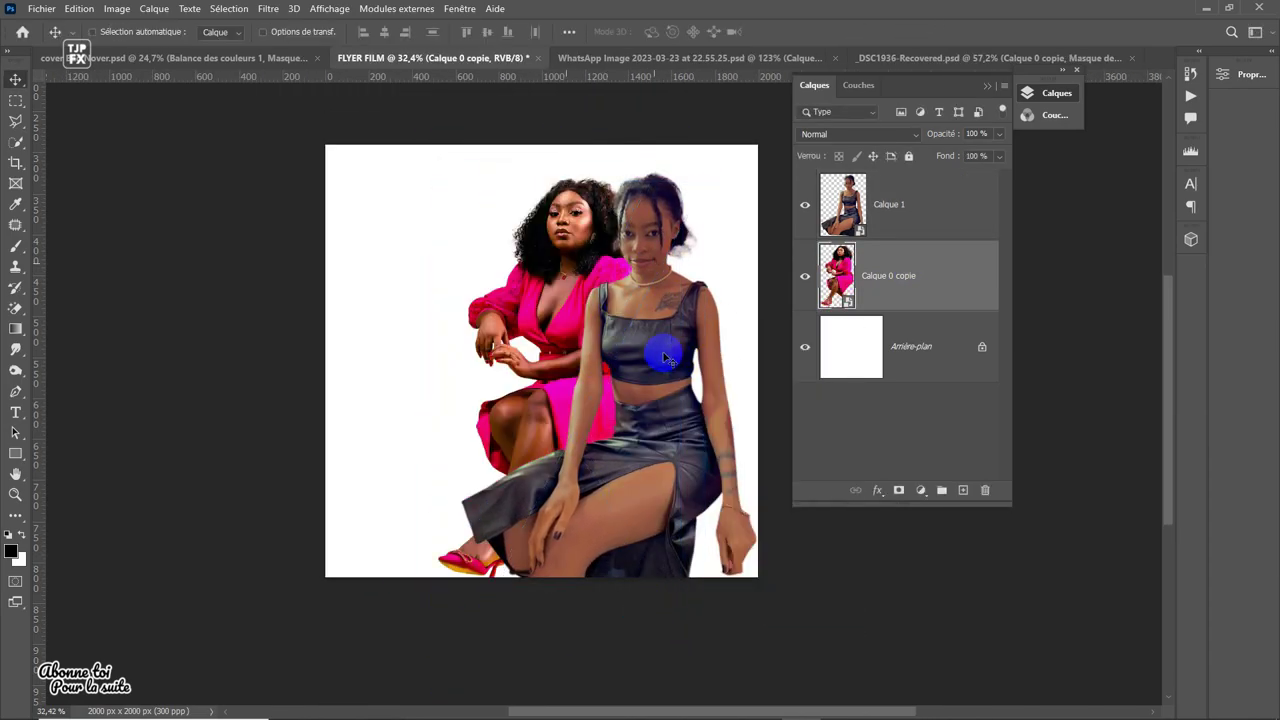
- Place the grey-outfit woman, then shift and scale both women together on the right
{"action": "key", "text": "ctrl+t"}
{"action": "left_click_drag", "start_coordinate": [663, 357], "coordinate": [663, 286]}
{"action": "key", "text": "Return"}
{"action": "left_click_drag", "start_coordinate": [638, 330], "coordinate": [665, 347]}
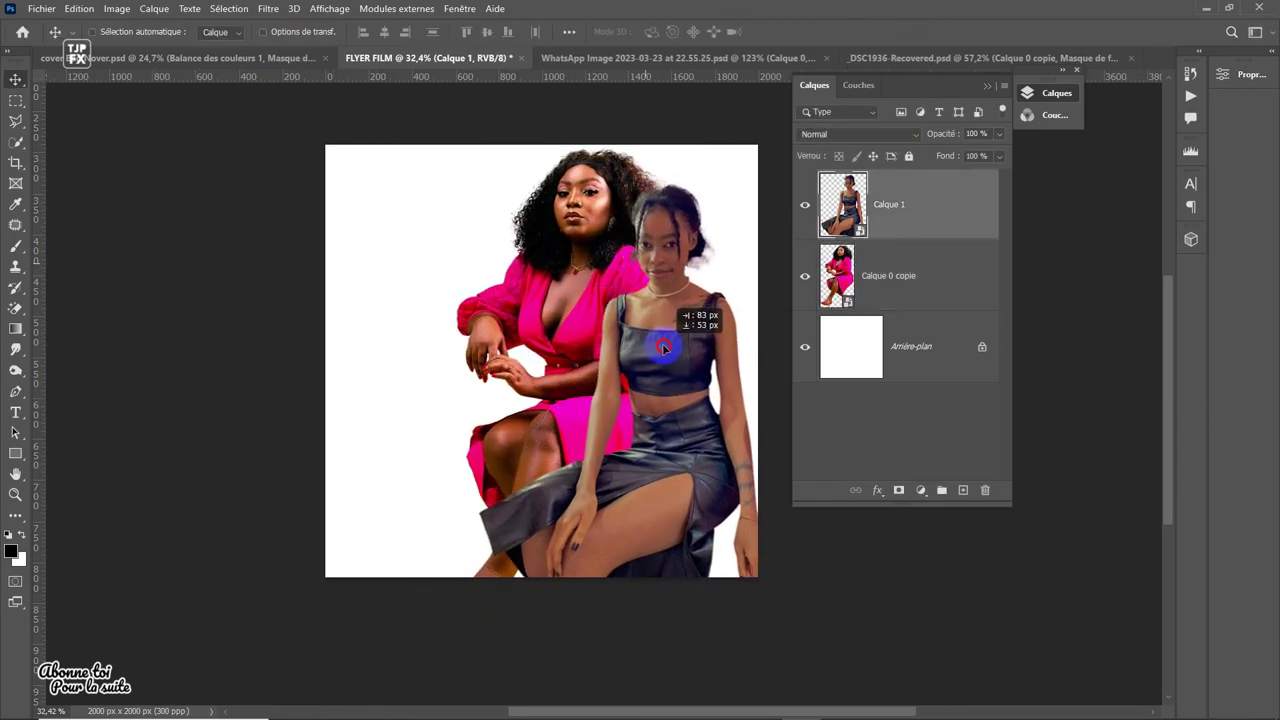
{"action": "left_click", "coordinate": [616, 260], "text": "shift"}
{"action": "left_click_drag", "start_coordinate": [616, 260], "coordinate": [607, 300]}
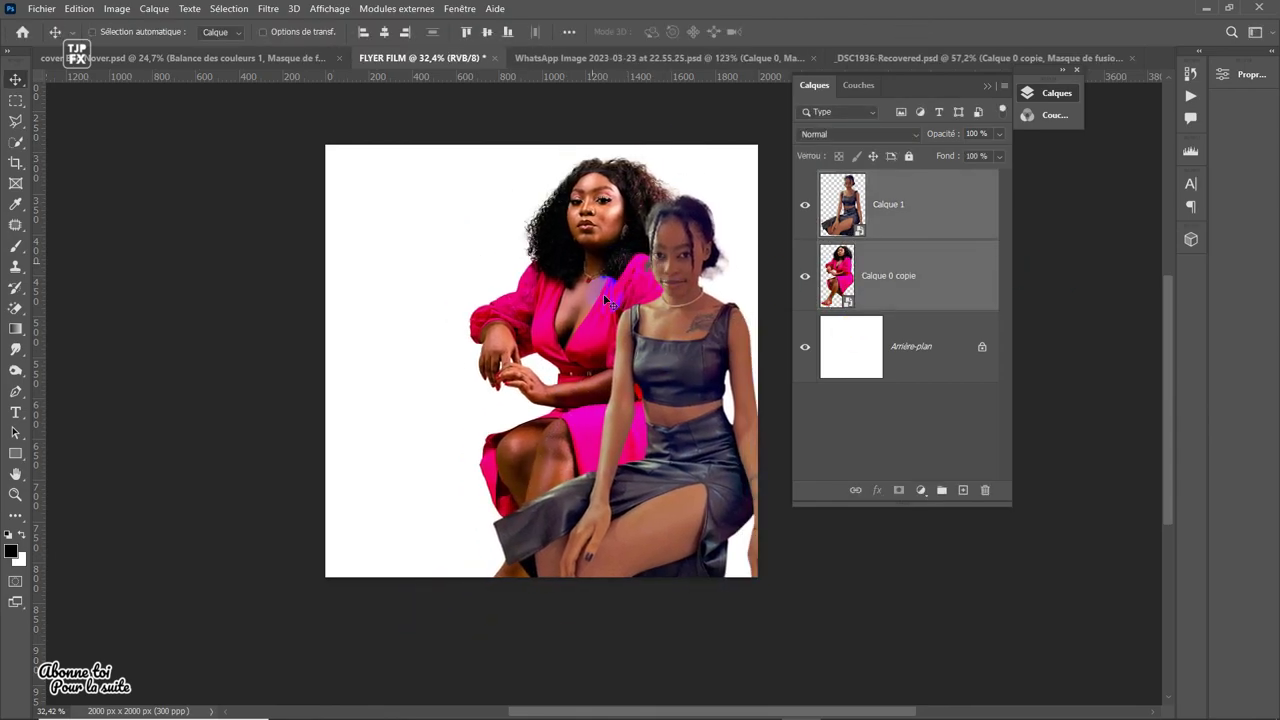
{"action": "key", "text": "ctrl+t"}
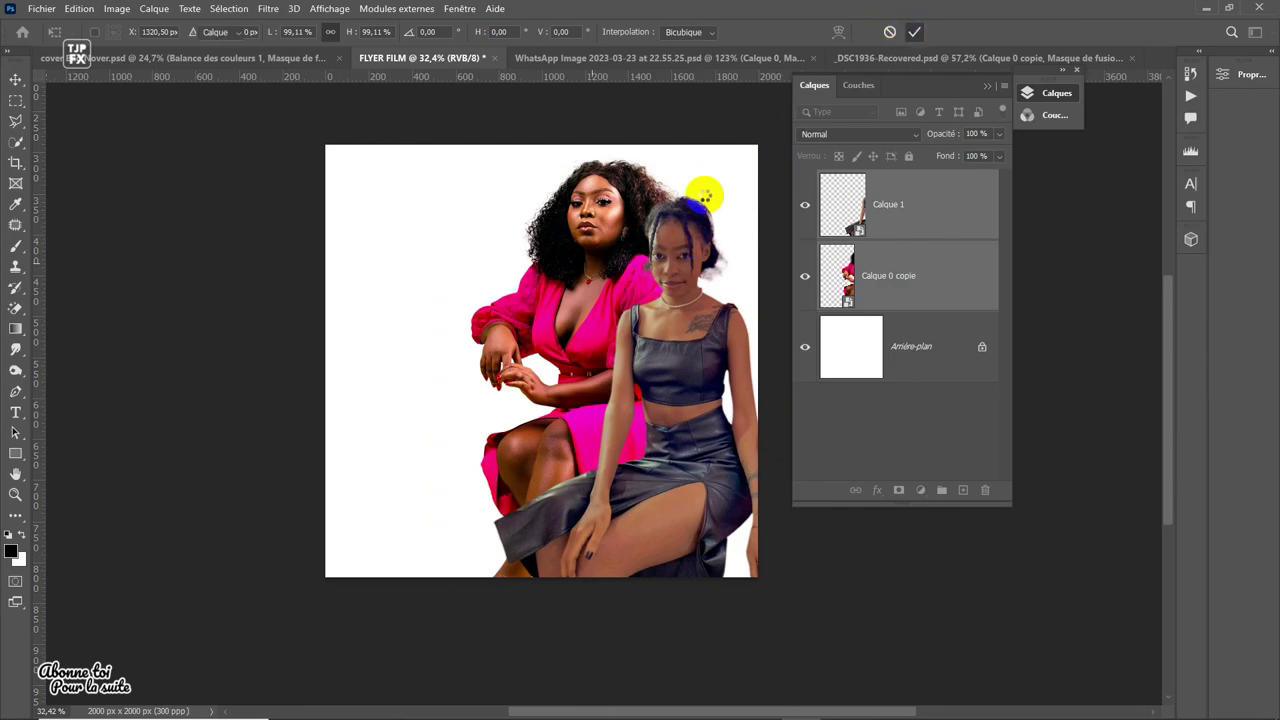
{"action": "key", "text": "Return"}
{"action": "scroll", "coordinate": [560, 212], "scroll_direction": "up", "scroll_amount": 3}
- Paste the 'Belle-mère androïde' title, shrink it and place it at the top left
{"action": "key", "text": "ctrl+v"}
{"action": "key", "text": "ctrl+t"}
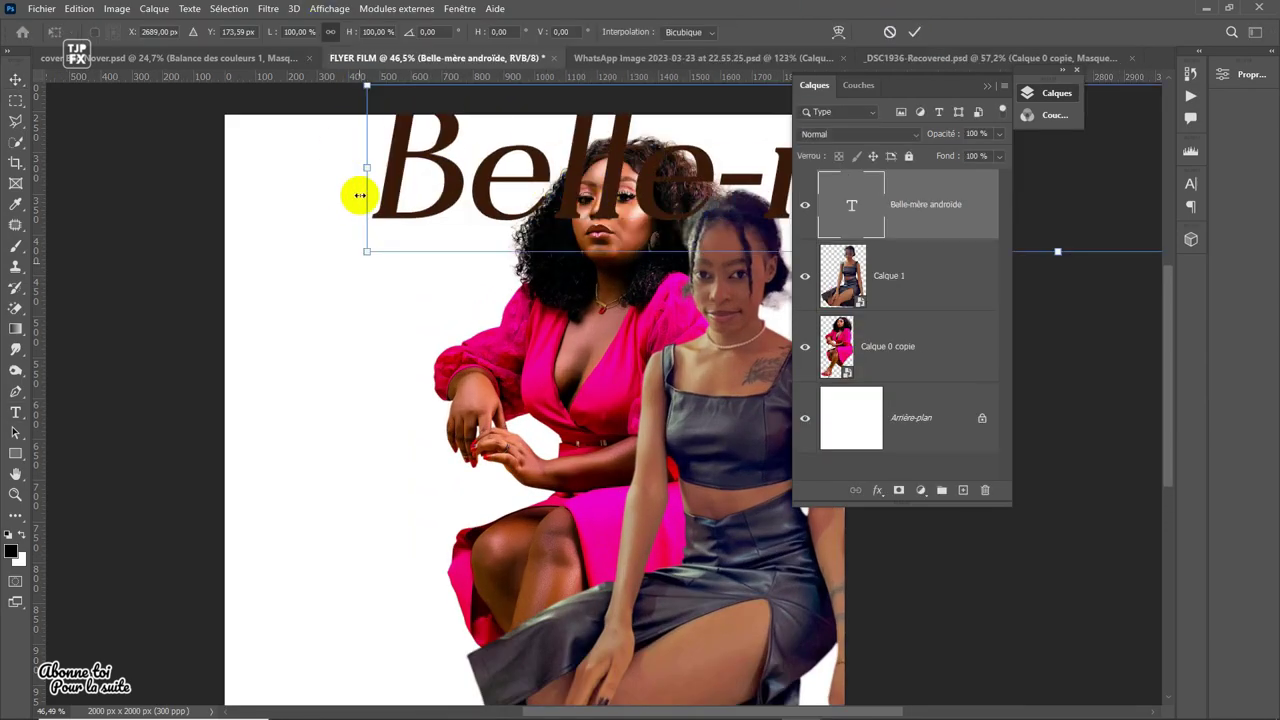
{"action": "left_click_drag", "start_coordinate": [412, 244], "coordinate": [571, 186]}
{"action": "left_click_drag", "start_coordinate": [409, 229], "coordinate": [243, 286]}
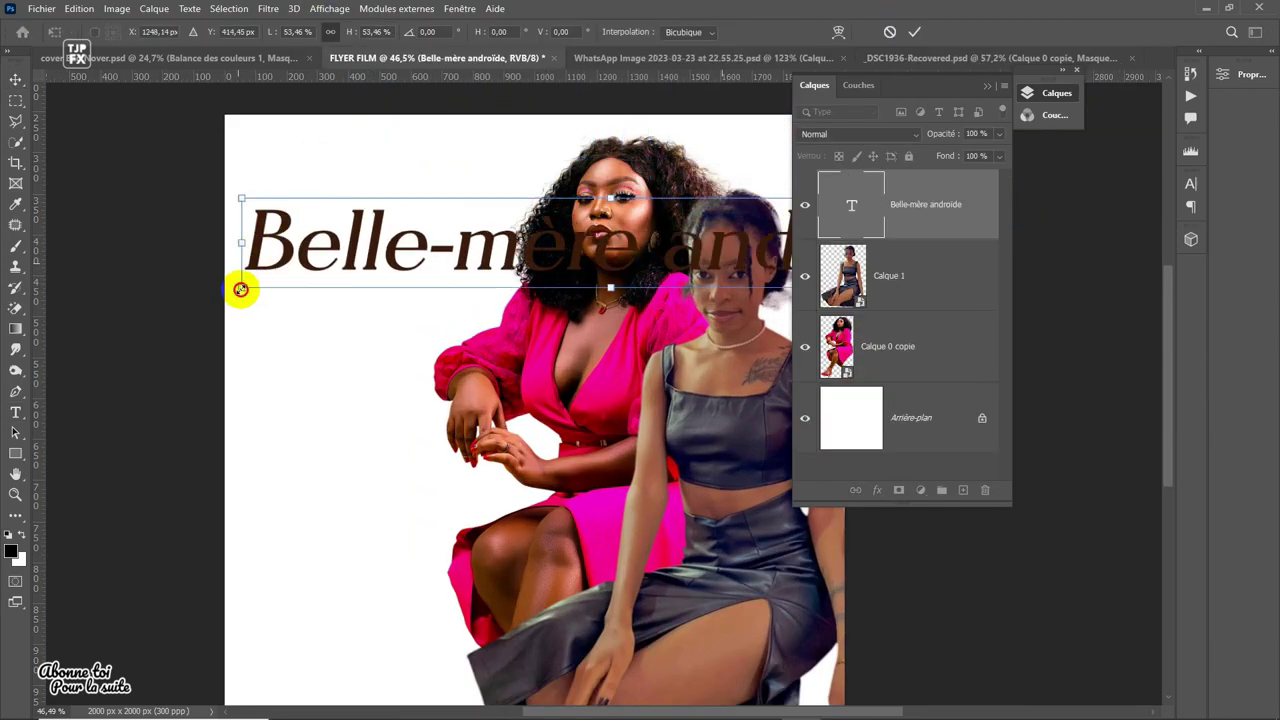
{"action": "key", "text": "Return"}
{"action": "left_click_drag", "start_coordinate": [568, 257], "coordinate": [423, 209]}
- Delete 'androïde' from the title, shift Belle-mère right, and select the duplicated line's text
{"action": "double_click", "coordinate": [590, 195]}
{"action": "key", "text": "BackSpace"}
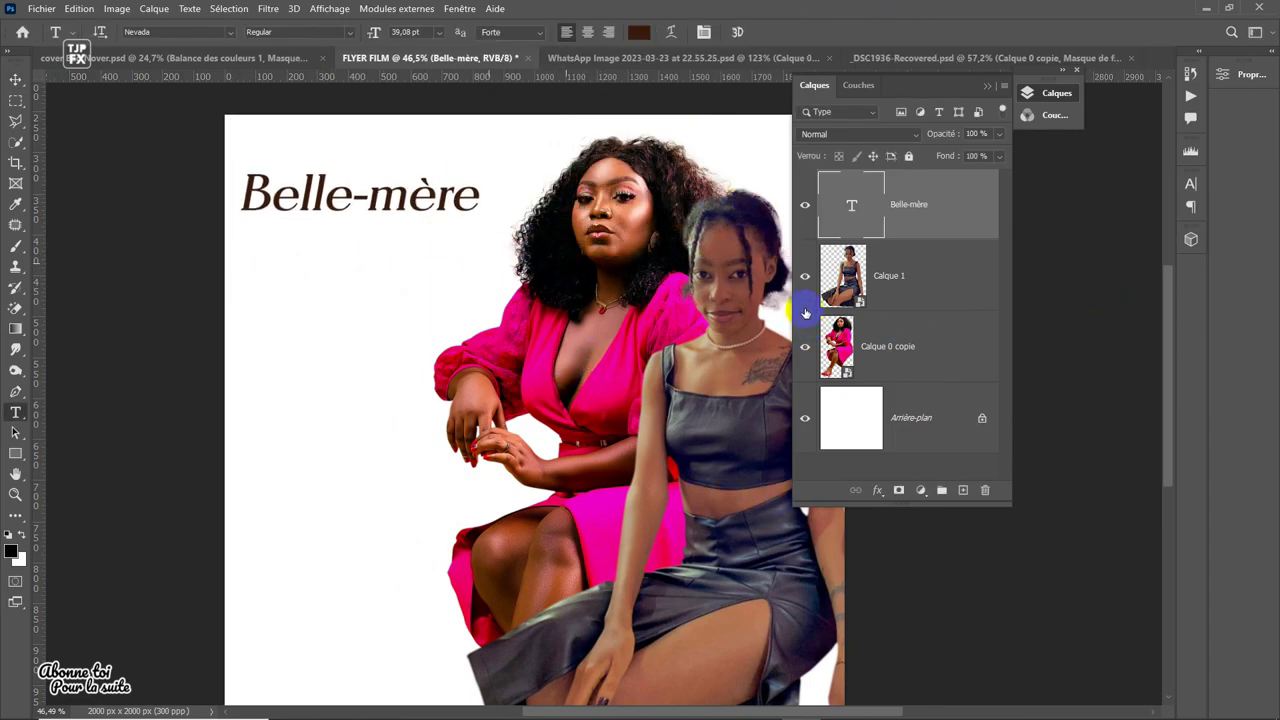
{"action": "key", "text": "v"}
{"action": "left_click_drag", "start_coordinate": [430, 216], "coordinate": [475, 218]}
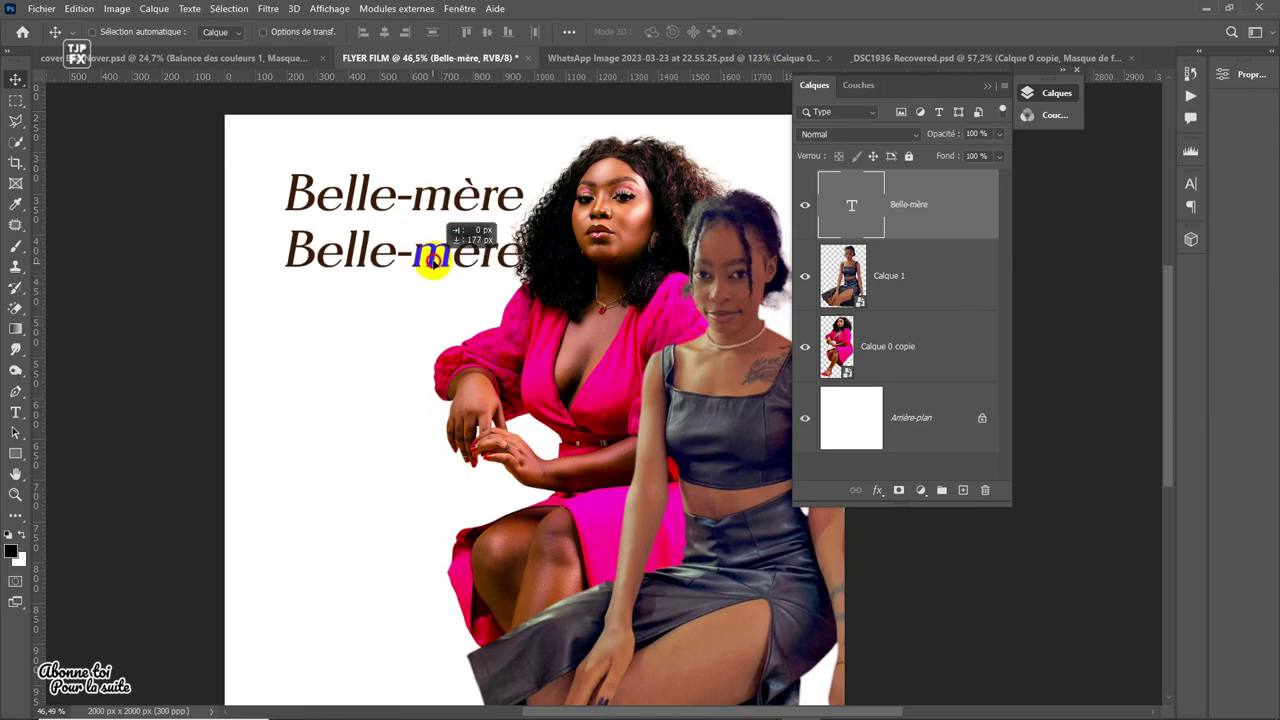
{"action": "double_click", "coordinate": [520, 252]}
- Retype the second line as 'Androïde' and turn off Faux Italic on both title lines
{"action": "type", "text": "androïdeA"}
{"action": "key", "text": "ctrl+Return"}
{"action": "key", "text": "v"}
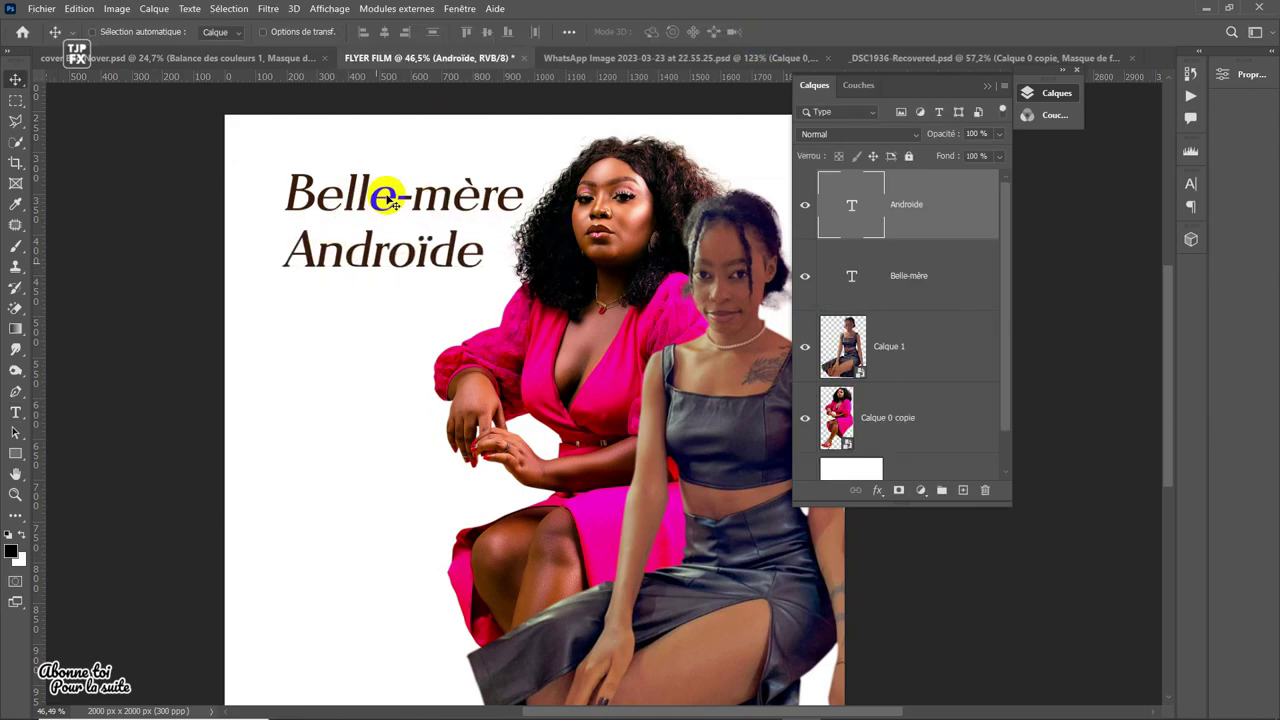
{"action": "key", "text": "alt+shift+bracketleft"}
{"action": "left_click", "coordinate": [1190, 183]}
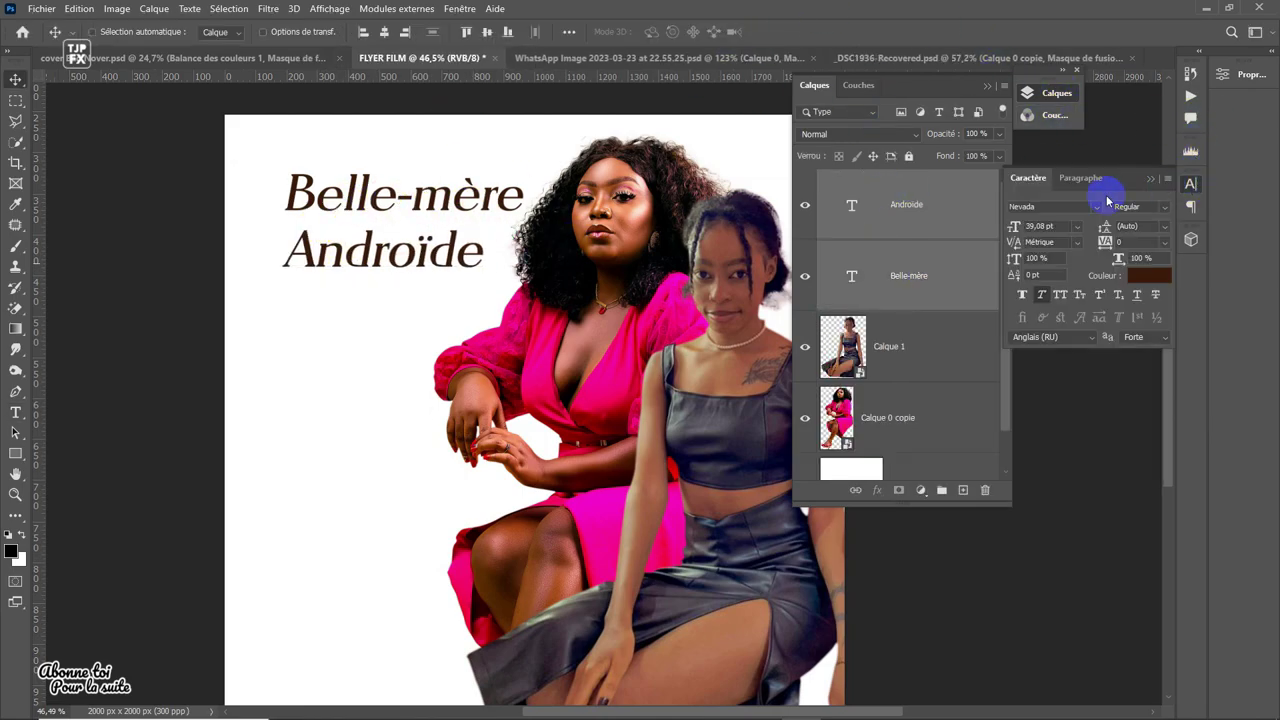
{"action": "left_click", "coordinate": [1040, 298]}
- Enlarge both title lines, then duplicate Belle-mère as a third line below Androïde
{"action": "key", "text": "ctrl+t"}
{"action": "mouse_move", "coordinate": [514, 266]}
{"action": "left_mouse_down"}
{"action": "mouse_move", "coordinate": [620, 295]}
{"action": "mouse_move", "coordinate": [564, 252]}
{"action": "left_mouse_up"}
{"action": "key", "text": "Return"}
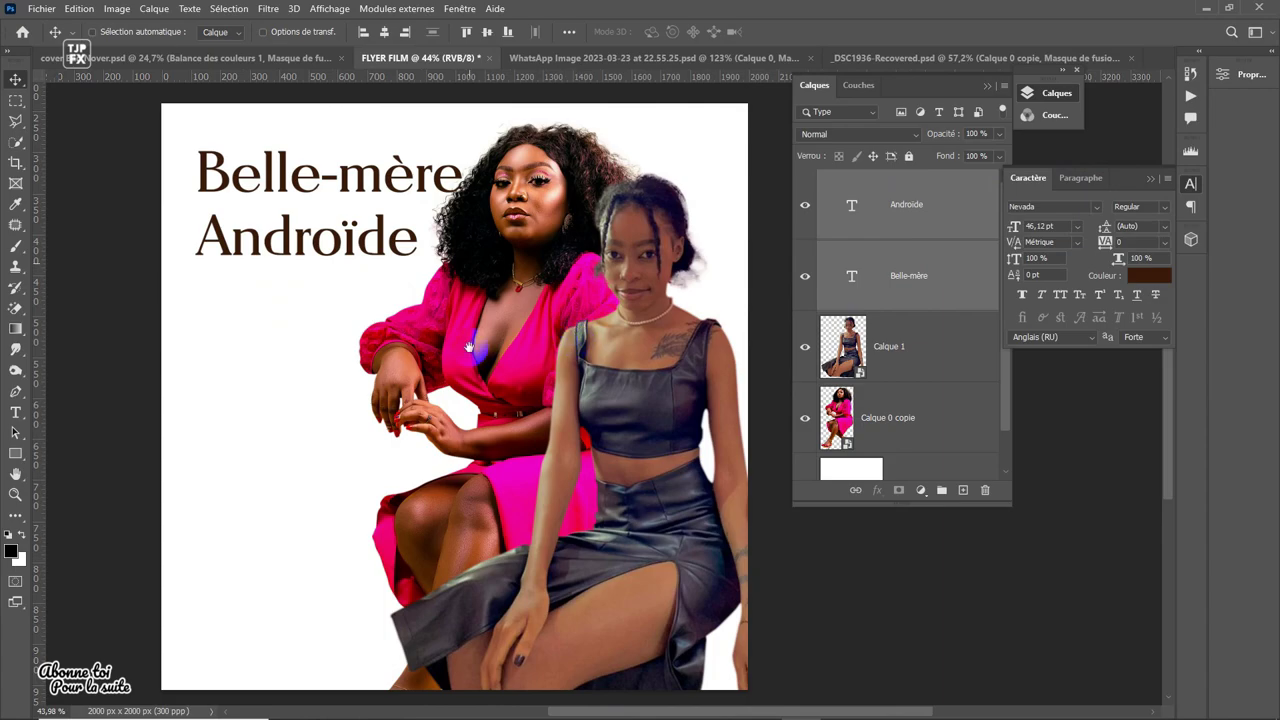
{"action": "key", "text": "ctrl+t"}
{"action": "left_click_drag", "start_coordinate": [463, 232], "coordinate": [457, 229]}
{"action": "key", "text": "Return"}
{"action": "left_click", "coordinate": [908, 276]}
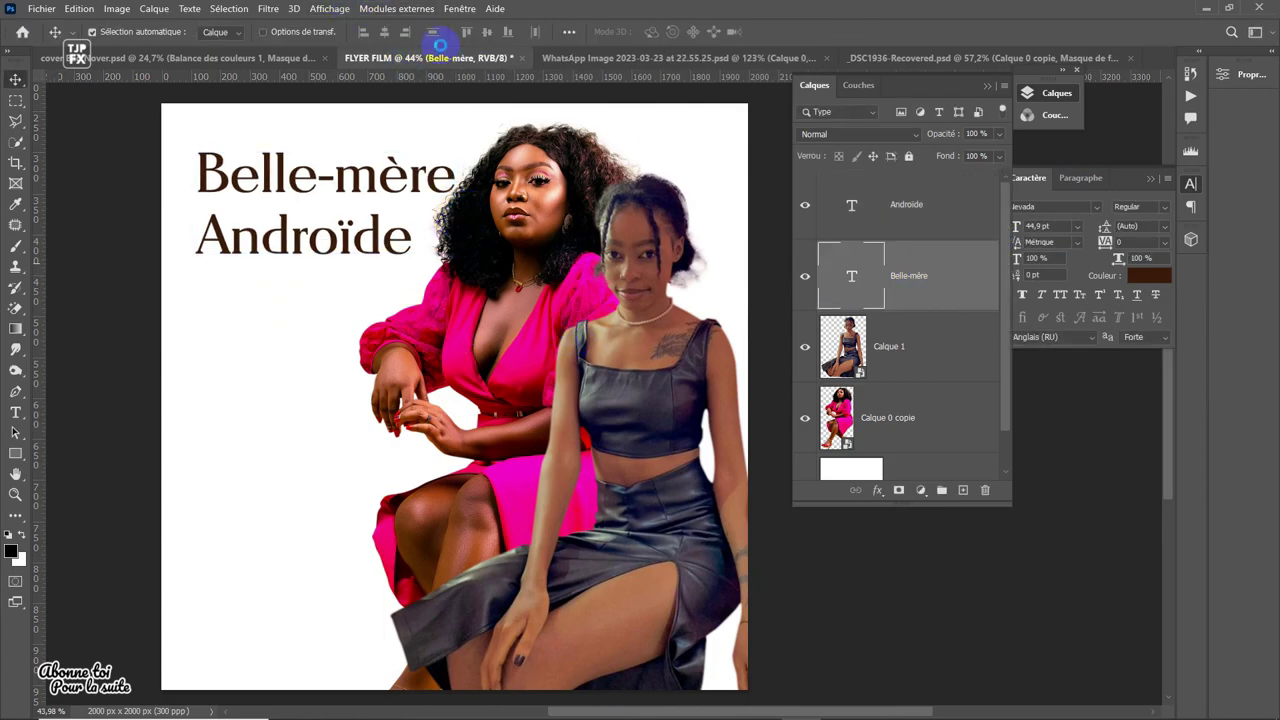
{"action": "left_click_drag", "start_coordinate": [385, 179], "coordinate": [385, 282]}
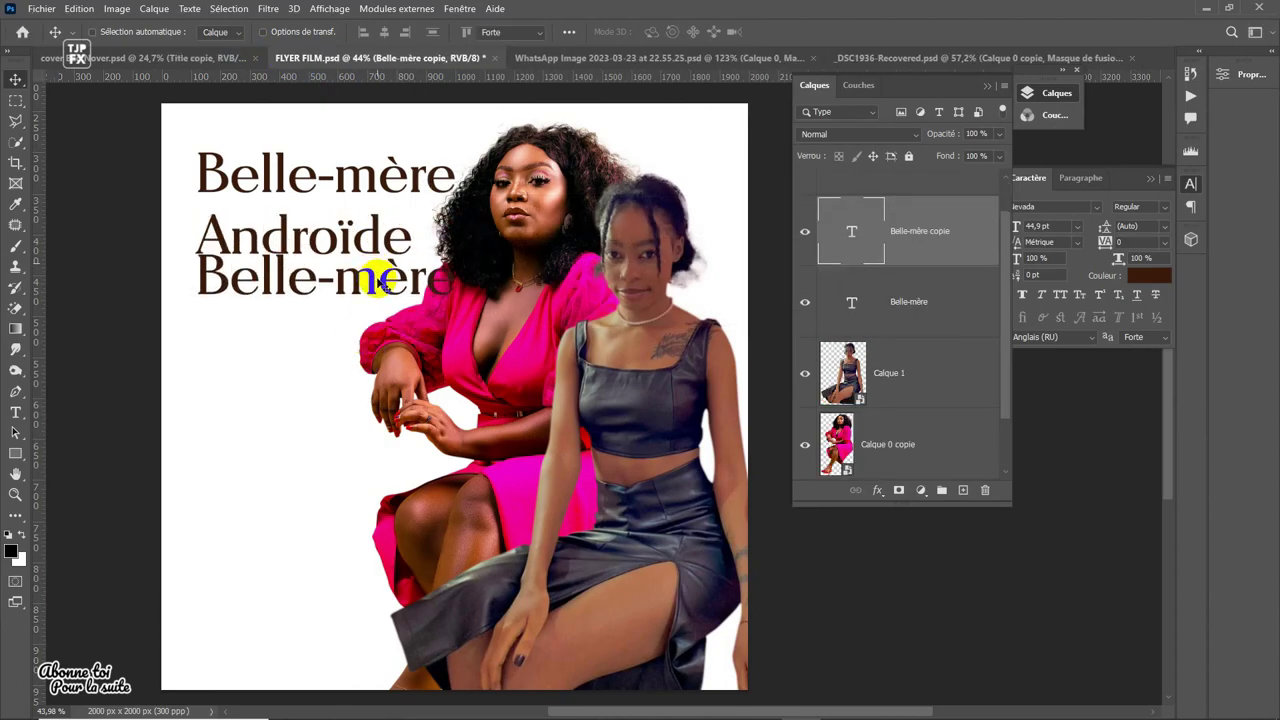
- Paste ANDROÏDE over the third Belle-mère line and colour it pink
{"action": "left_click", "coordinate": [16, 411]}
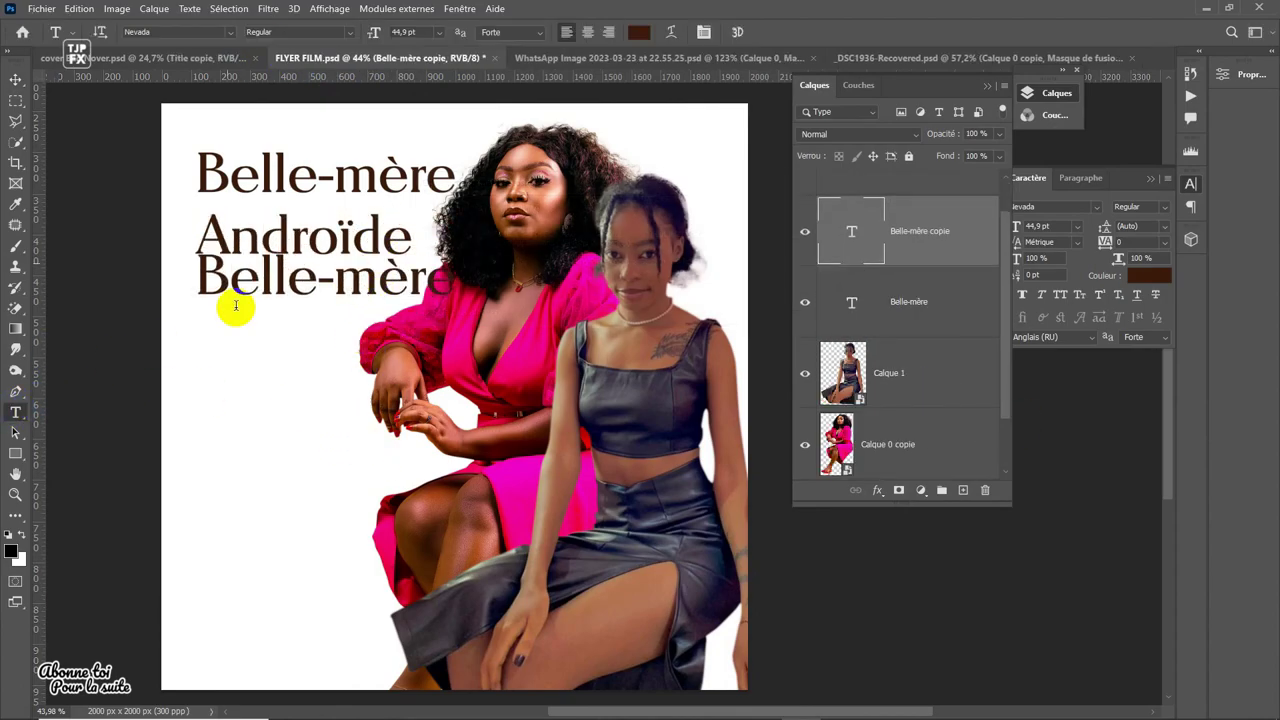
{"action": "left_click", "coordinate": [310, 240]}
{"action": "triple_click", "coordinate": [388, 277]}
{"action": "key", "text": "ctrl+v"}
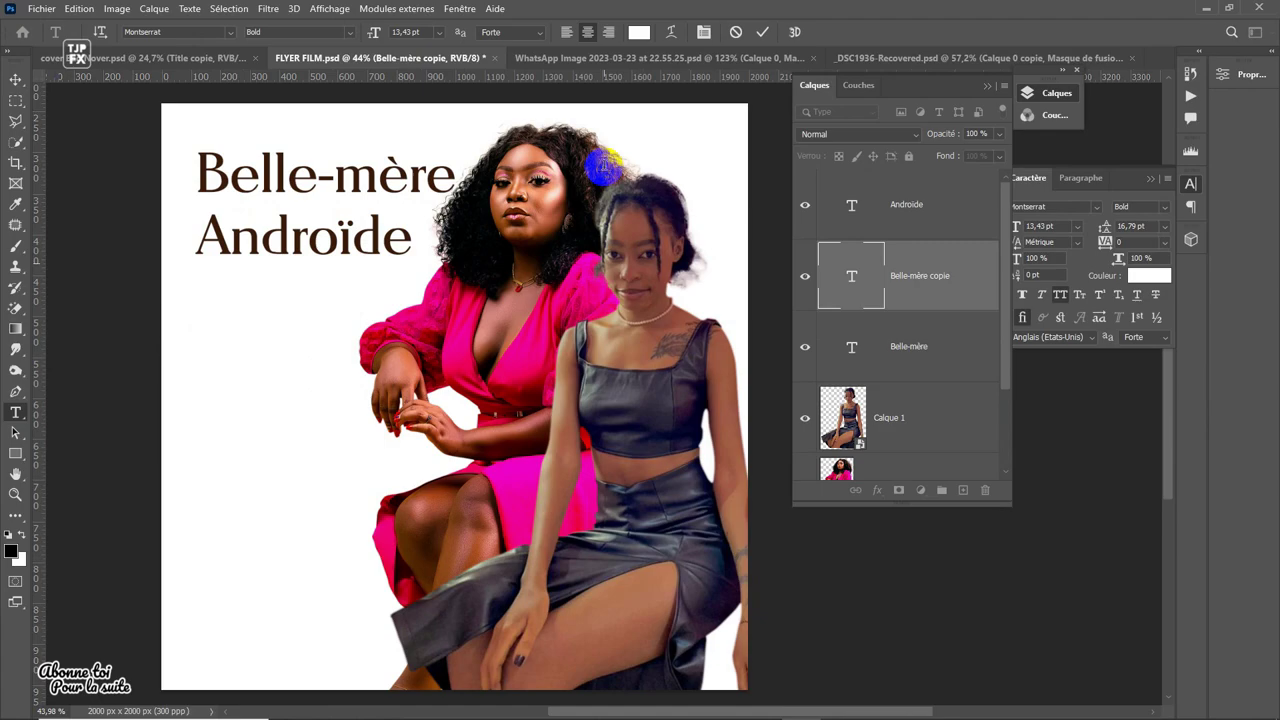
{"action": "left_click", "coordinate": [1148, 275]}
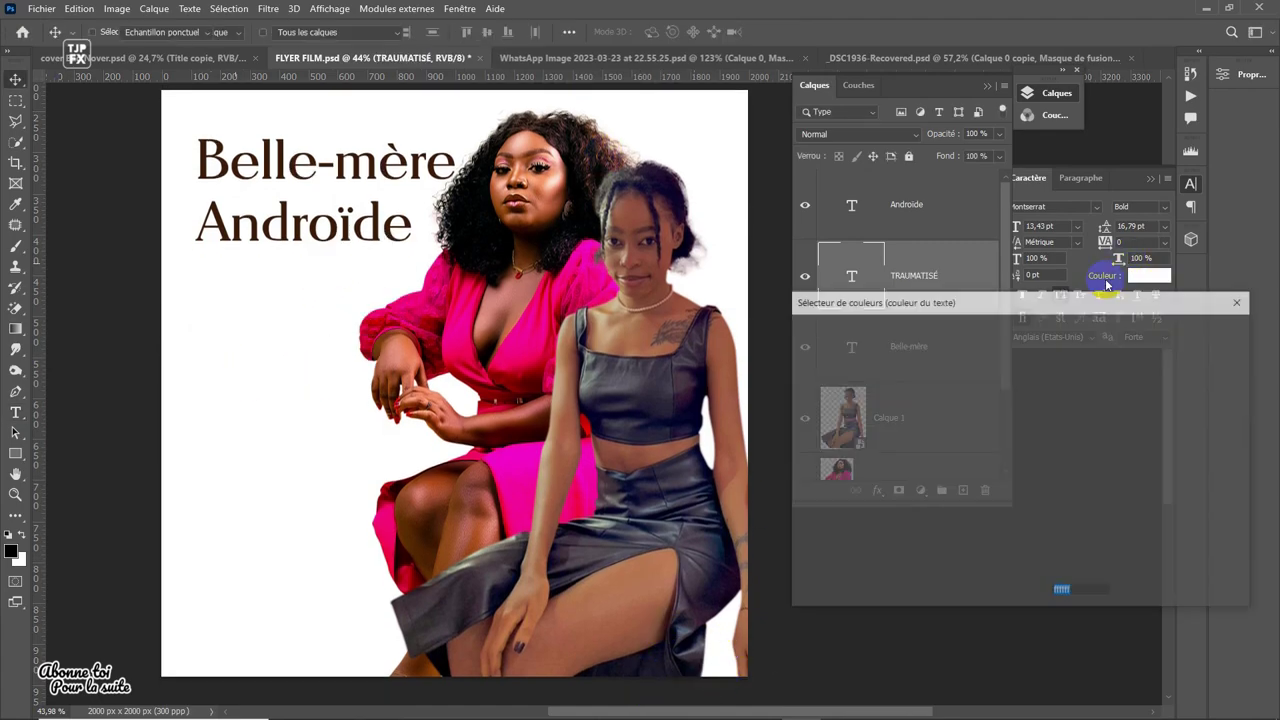
{"action": "left_click", "coordinate": [480, 330]}
{"action": "key", "text": "Return"}
- Hide the serif Androïde line, then enlarge the pink ANDROÏDE and move it under Belle-mère
{"action": "left_click", "coordinate": [895, 205]}
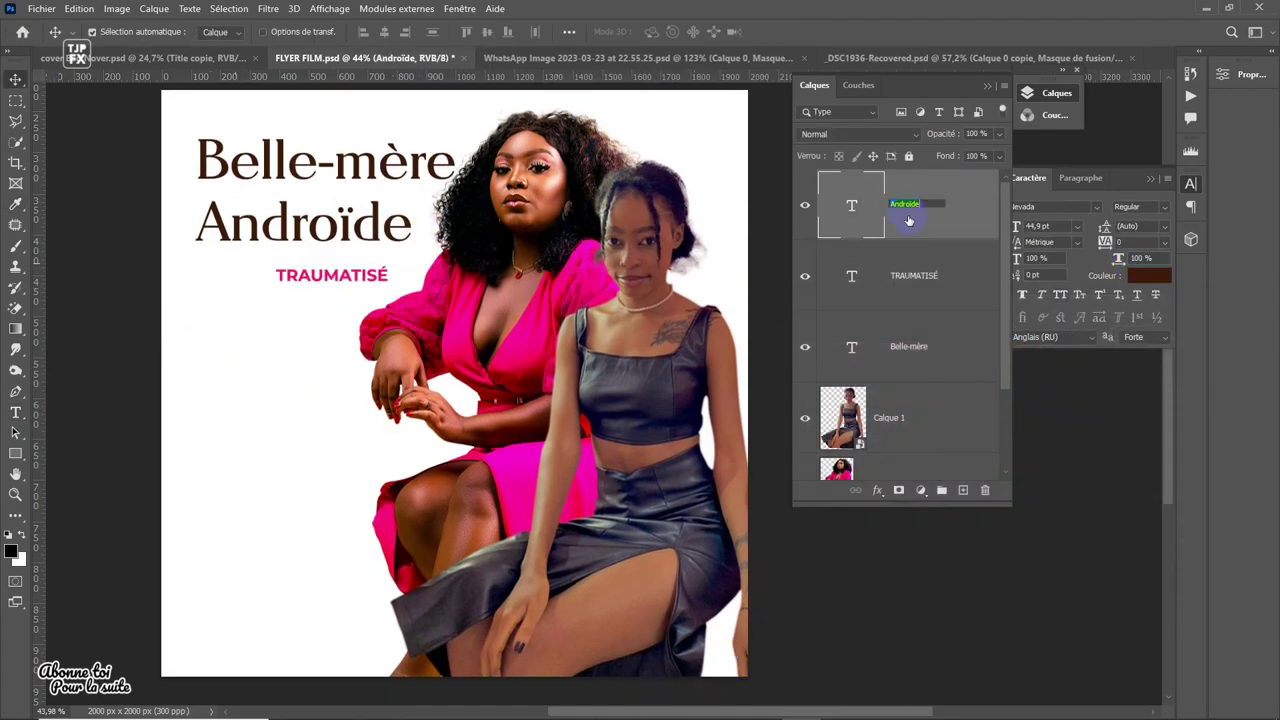
{"action": "left_click", "coordinate": [884, 277]}
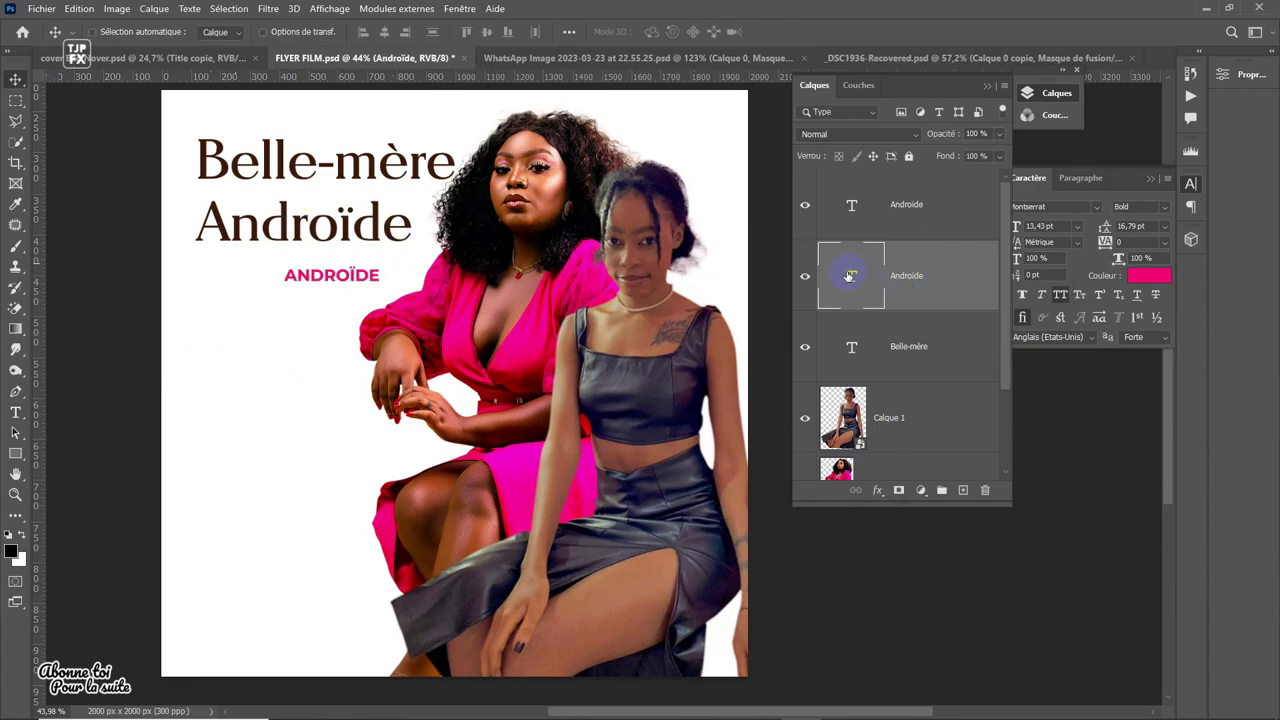
{"action": "left_click", "coordinate": [380, 232], "text": "ctrl"}
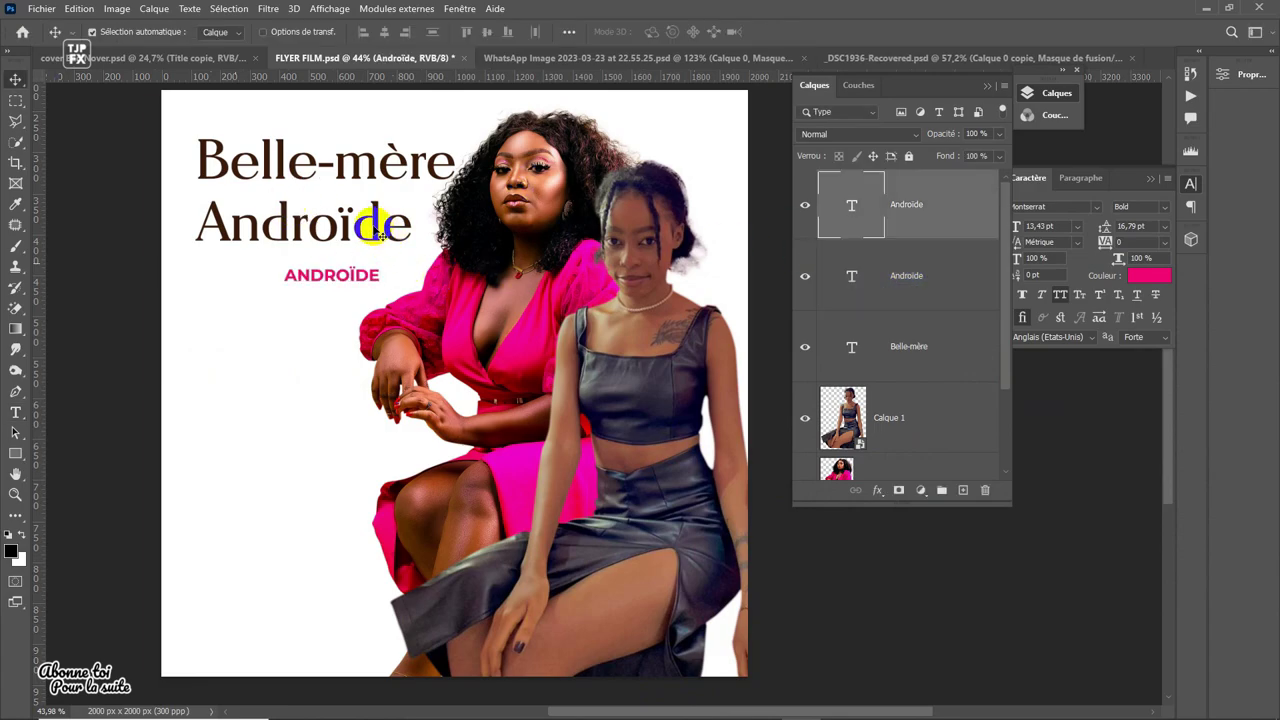
{"action": "left_click", "coordinate": [325, 282]}
{"action": "left_click_drag", "start_coordinate": [381, 266], "coordinate": [428, 252]}
{"action": "mouse_move", "coordinate": [380, 292]}
{"action": "left_mouse_down"}
{"action": "mouse_move", "coordinate": [356, 259]}
{"action": "mouse_move", "coordinate": [355, 218]}
{"action": "left_mouse_up"}
{"action": "left_click", "coordinate": [418, 168]}
- Draw a box around ANDROÏDE on a new layer and fill it white
{"action": "left_click", "coordinate": [955, 285]}
{"action": "key", "text": "m"}
{"action": "mouse_move", "coordinate": [205, 182]}
{"action": "left_mouse_down"}
{"action": "mouse_move", "coordinate": [402, 250]}
{"action": "mouse_move", "coordinate": [414, 240]}
{"action": "left_mouse_up"}
{"action": "key", "text": "ctrl+shift+n"}
{"action": "key", "text": "Return"}
{"action": "key", "text": "ctrl+BackSpace"}
- Move the box below the text, give it a teal Color Overlay, and make ANDROÏDE white
{"action": "left_click_drag", "start_coordinate": [956, 292], "coordinate": [930, 339]}
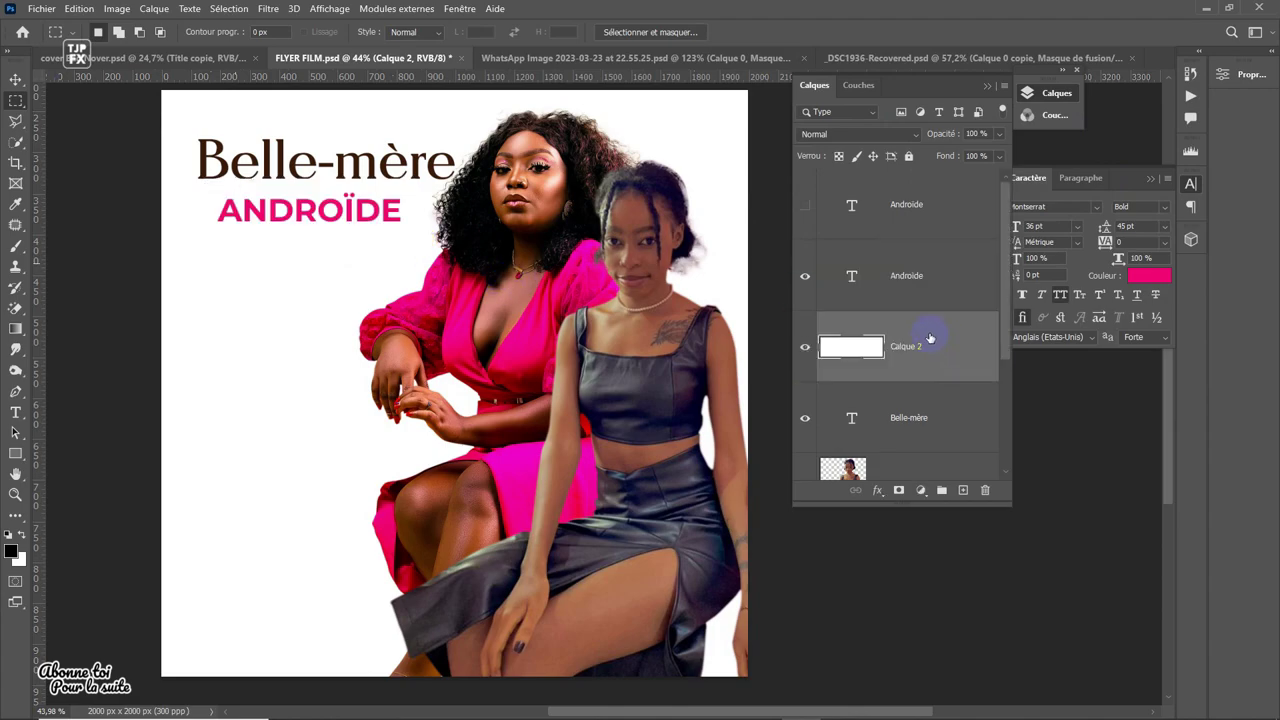
{"action": "left_click", "coordinate": [878, 490]}
{"action": "left_click", "coordinate": [951, 597]}
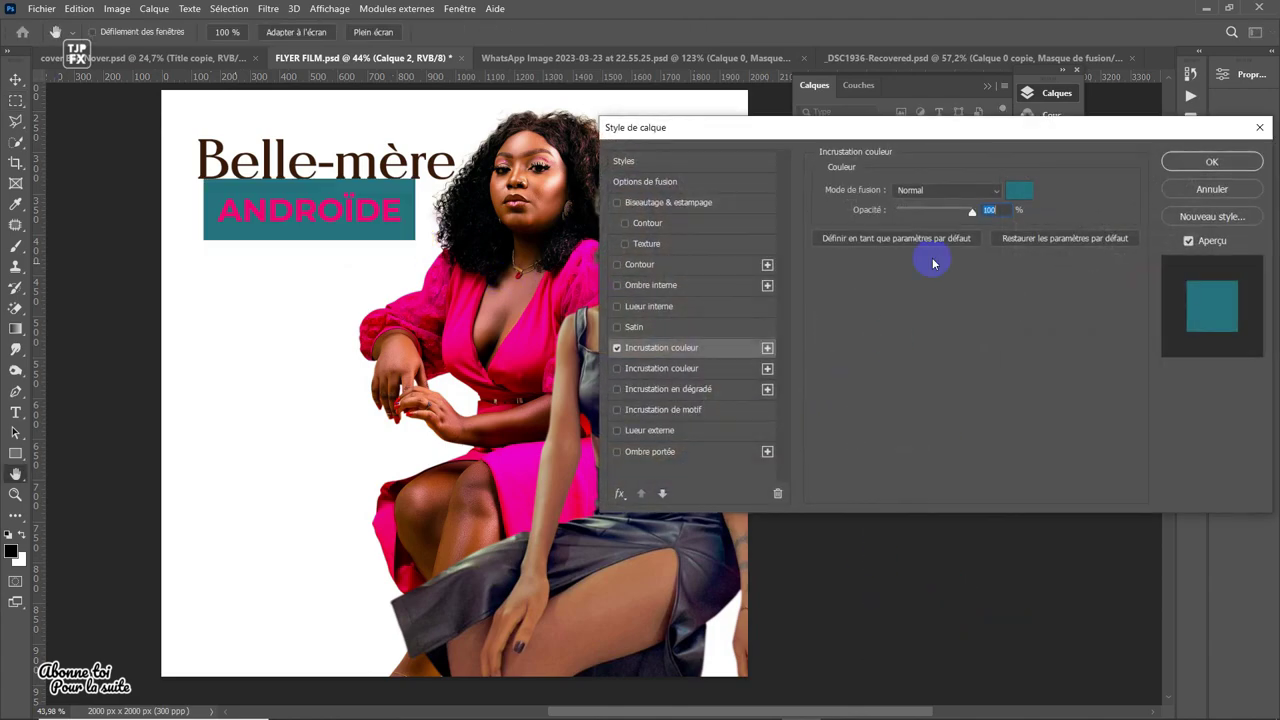
{"action": "left_click", "coordinate": [1218, 162]}
{"action": "left_click", "coordinate": [1148, 275]}
{"action": "left_click", "coordinate": [220, 357]}
{"action": "key", "text": "Return"}
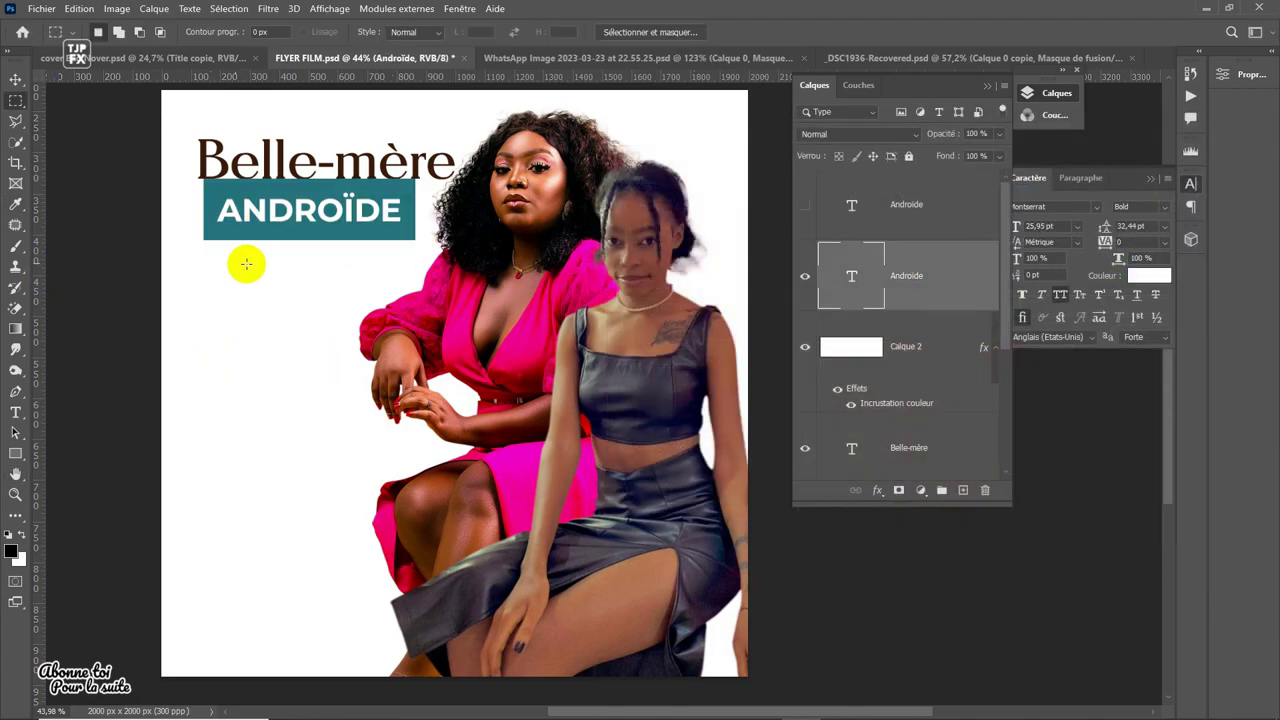
{"action": "scroll", "coordinate": [249, 263], "scroll_direction": "up", "scroll_amount": 2}
- Shrink the teal box to fit snugly around ANDROÏDE
{"action": "left_click", "coordinate": [920, 346]}
{"action": "key", "text": "ctrl+t"}
{"action": "left_click_drag", "start_coordinate": [325, 162], "coordinate": [325, 175]}
{"action": "key", "text": "Return"}
{"action": "left_click", "coordinate": [906, 275], "text": "ctrl"}
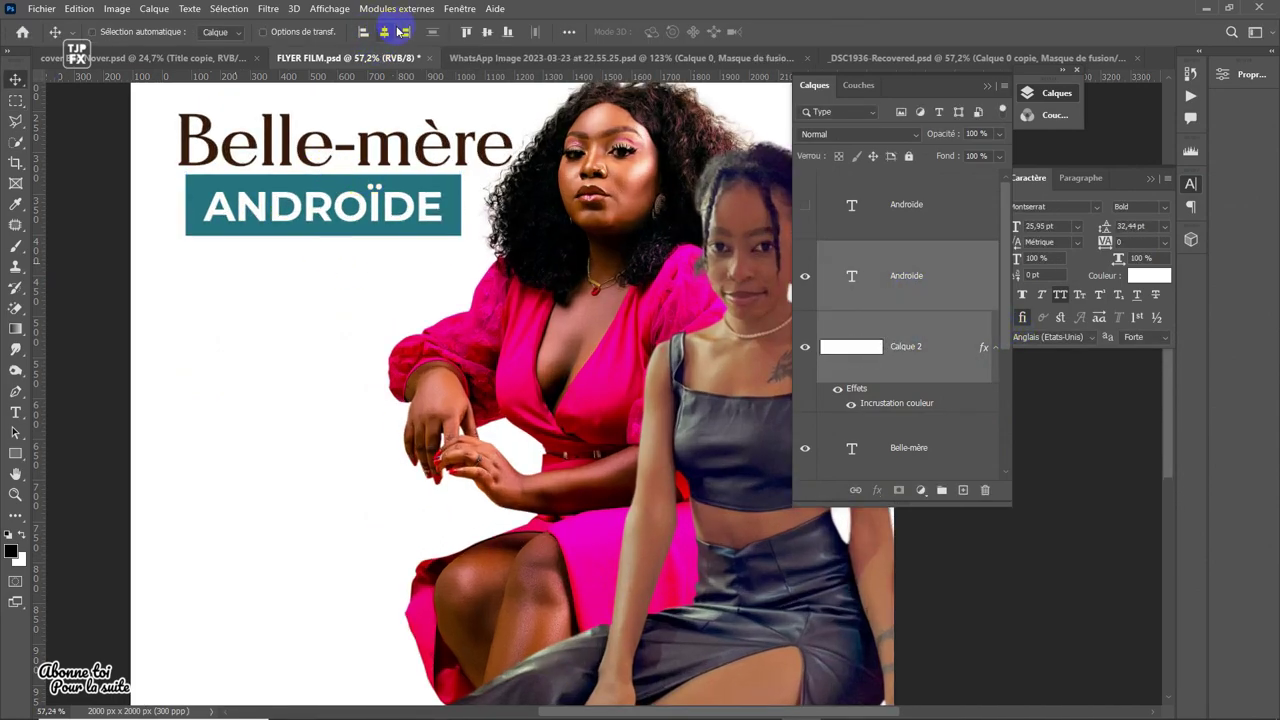
- Enlarge the Belle-mère title
{"action": "left_click", "coordinate": [457, 157], "text": "ctrl"}
{"action": "key", "text": "ctrl+t"}
{"action": "left_click_drag", "start_coordinate": [514, 140], "coordinate": [560, 129]}
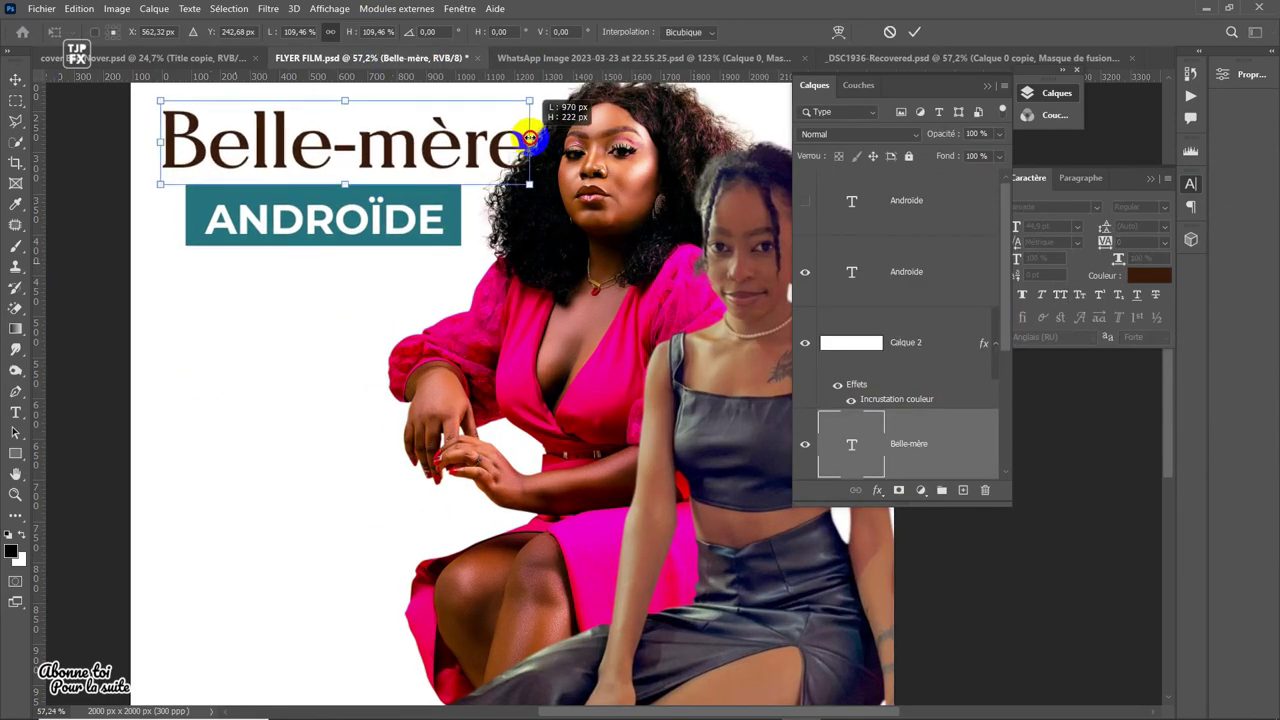
{"action": "key", "text": "ctrl+minus"}
{"action": "key", "text": "Return"}
- Switch the Belle-mère title to All Caps and shrink it to fit
{"action": "scroll", "coordinate": [318, 195], "scroll_direction": "up", "scroll_amount": 2}
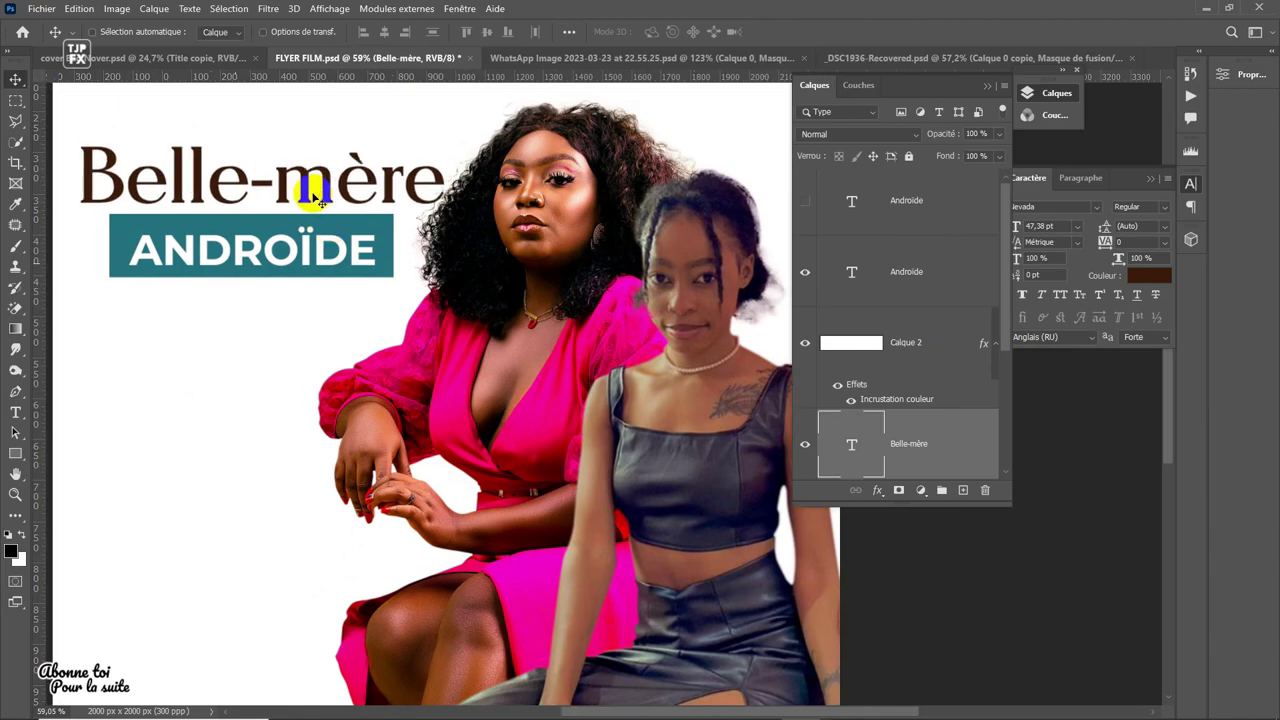
{"action": "left_click", "coordinate": [1060, 294]}
{"action": "key", "text": "ctrl+t"}
{"action": "left_click_drag", "start_coordinate": [529, 123], "coordinate": [486, 129]}
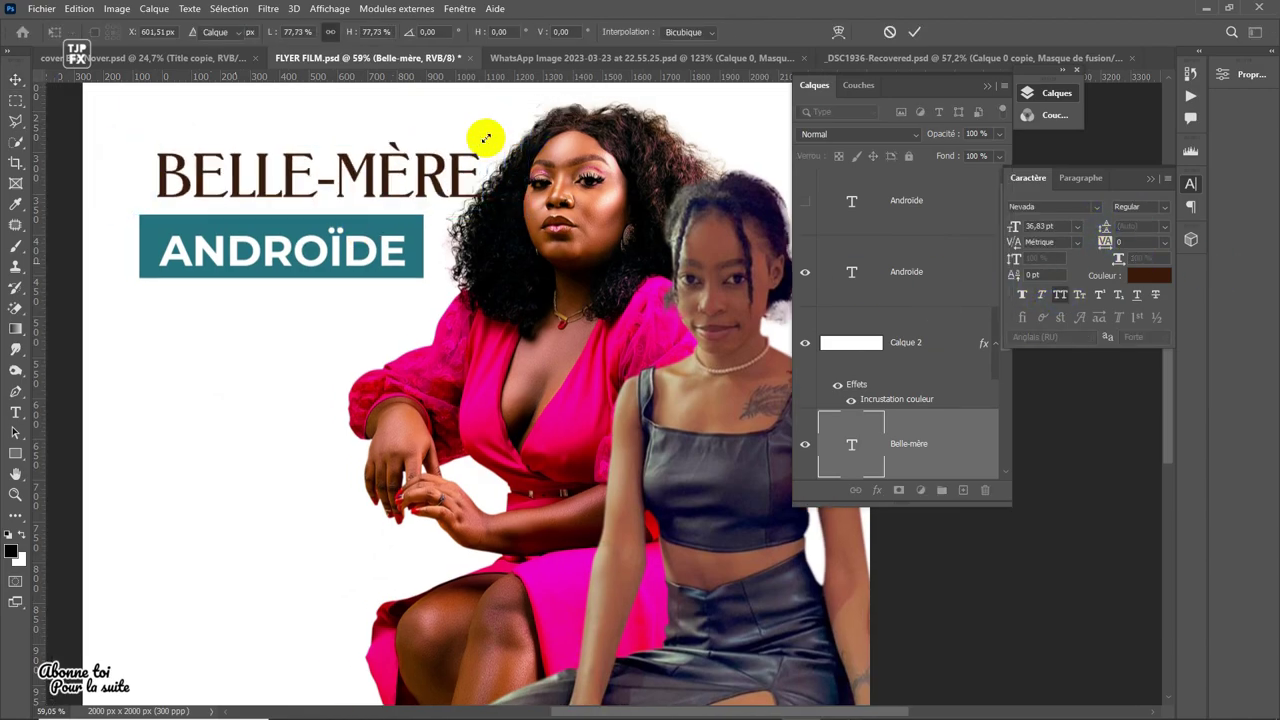
{"action": "key", "text": "Return"}
{"action": "scroll", "coordinate": [435, 225], "scroll_direction": "down", "scroll_amount": 2}
{"action": "scroll", "coordinate": [435, 225], "scroll_direction": "up", "scroll_amount": 1}
{"action": "left_click", "coordinate": [903, 200]}
{"action": "left_click", "coordinate": [1096, 206]}
- Set ANDROÏDE to Medium weight and the BELLE-MÈRE title to Montserrat Bold
{"action": "left_click", "coordinate": [1150, 300]}
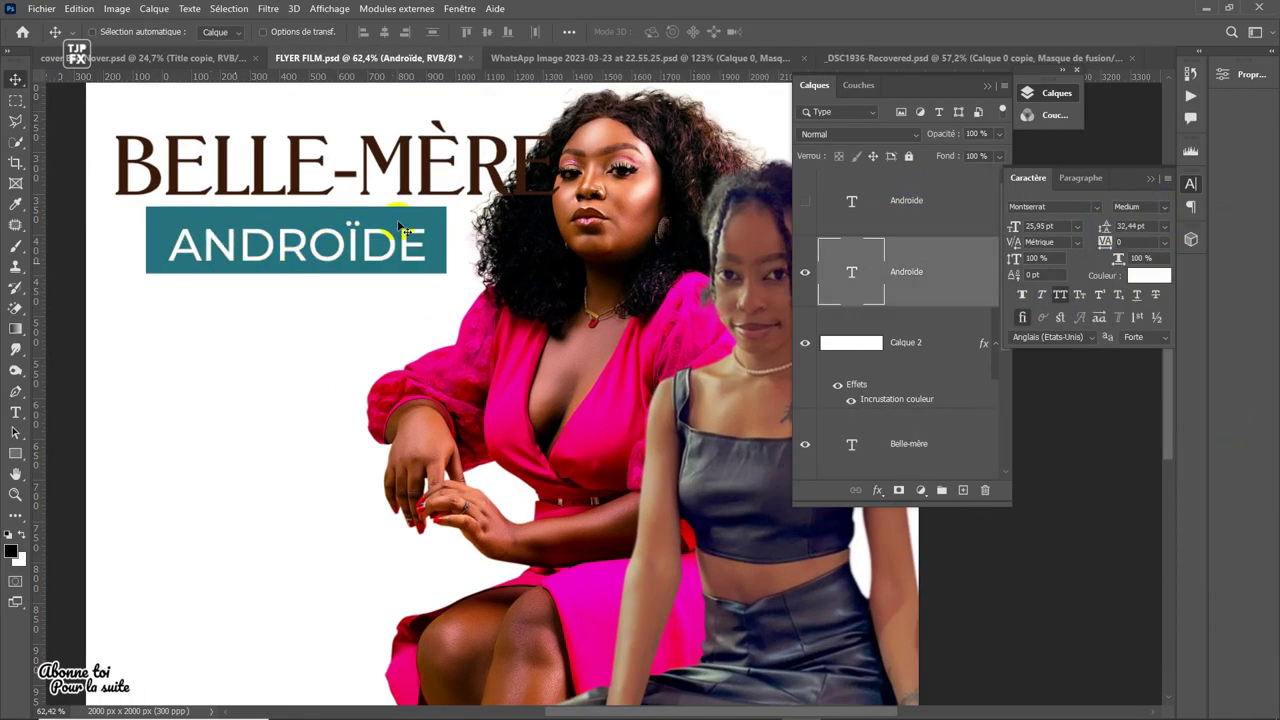
{"action": "left_click", "coordinate": [1046, 212]}
{"action": "left_click", "coordinate": [1096, 207]}
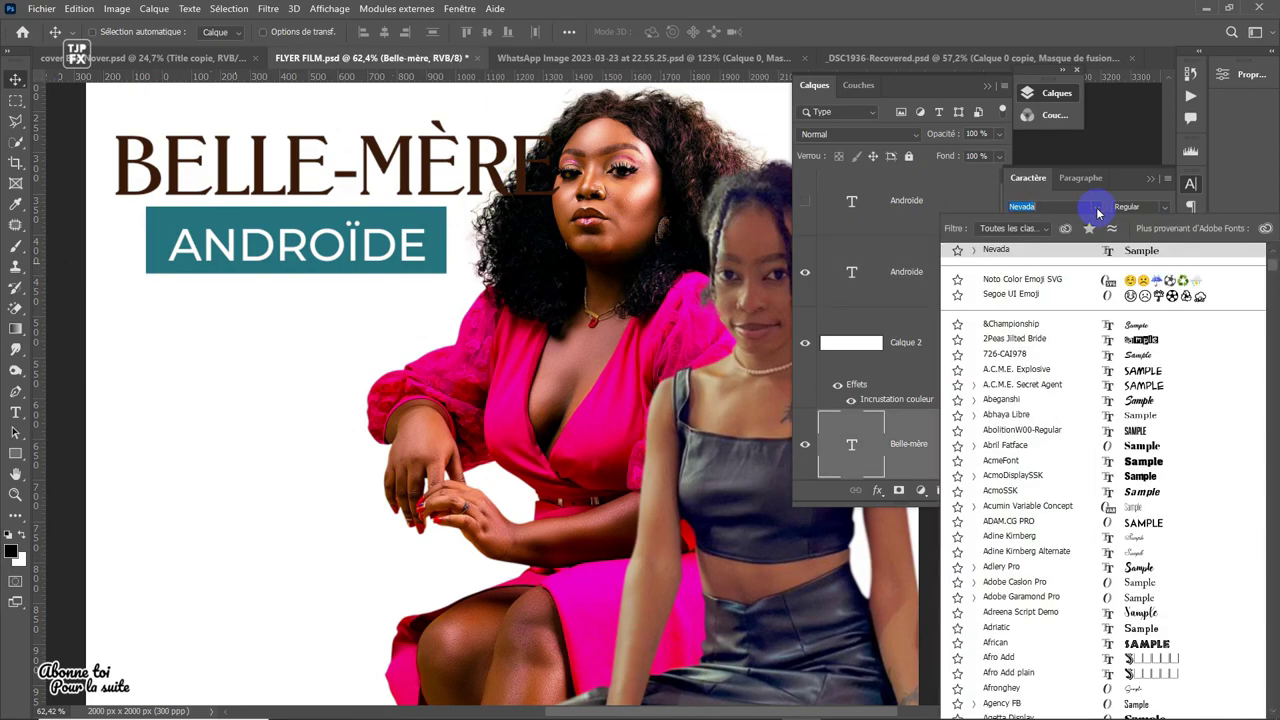
{"action": "type", "text": "Montserrat"}
{"action": "scroll", "coordinate": [1071, 400], "scroll_direction": "down", "scroll_amount": 2}
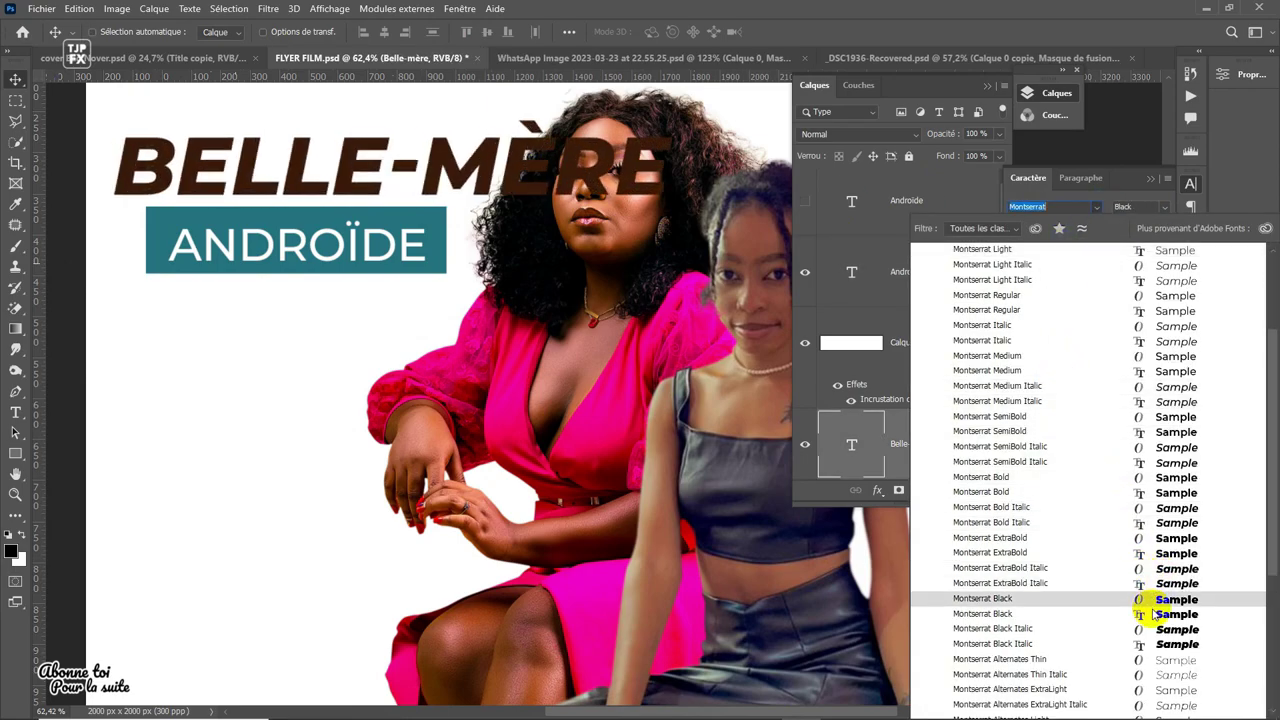
{"action": "left_click", "coordinate": [1114, 490]}
{"action": "scroll", "coordinate": [523, 286], "scroll_direction": "down", "scroll_amount": 3}
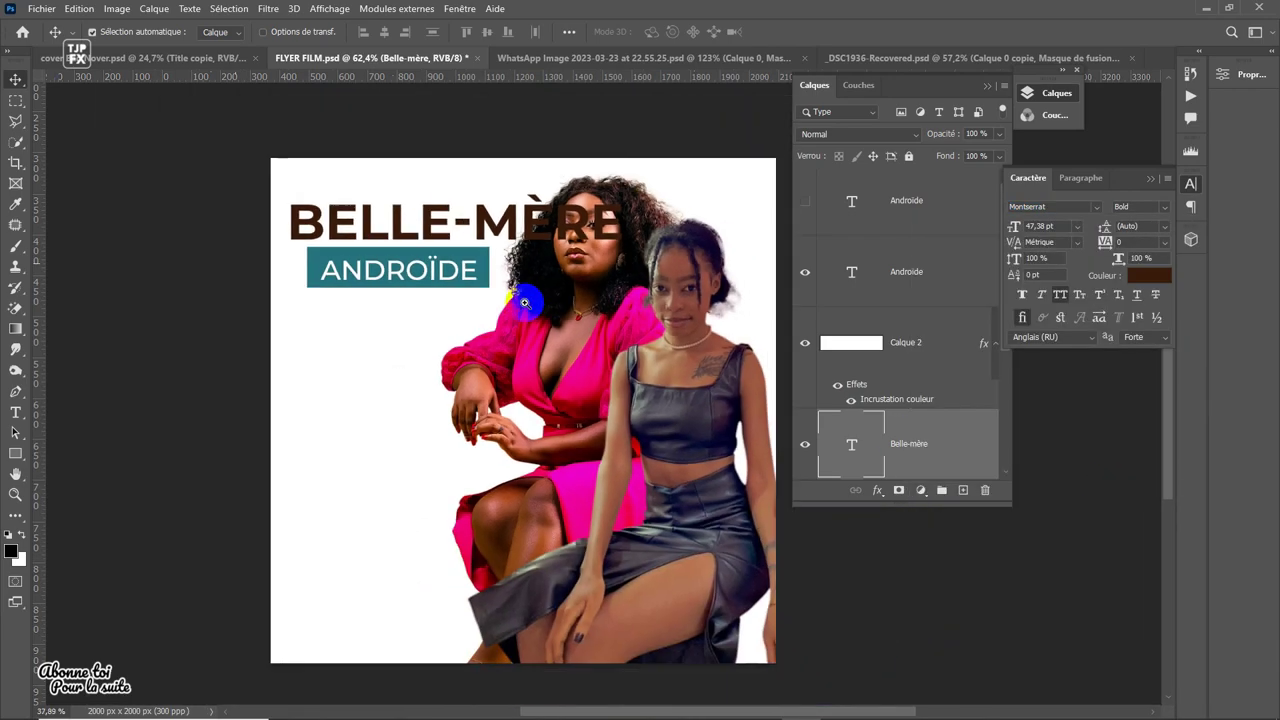
- Move both women lower, enlarge BELLE-MÈRE, and shift the ANDROÏDE box right
{"action": "left_click", "coordinate": [845, 368], "text": "shift"}
{"action": "left_click_drag", "start_coordinate": [536, 263], "coordinate": [537, 333]}
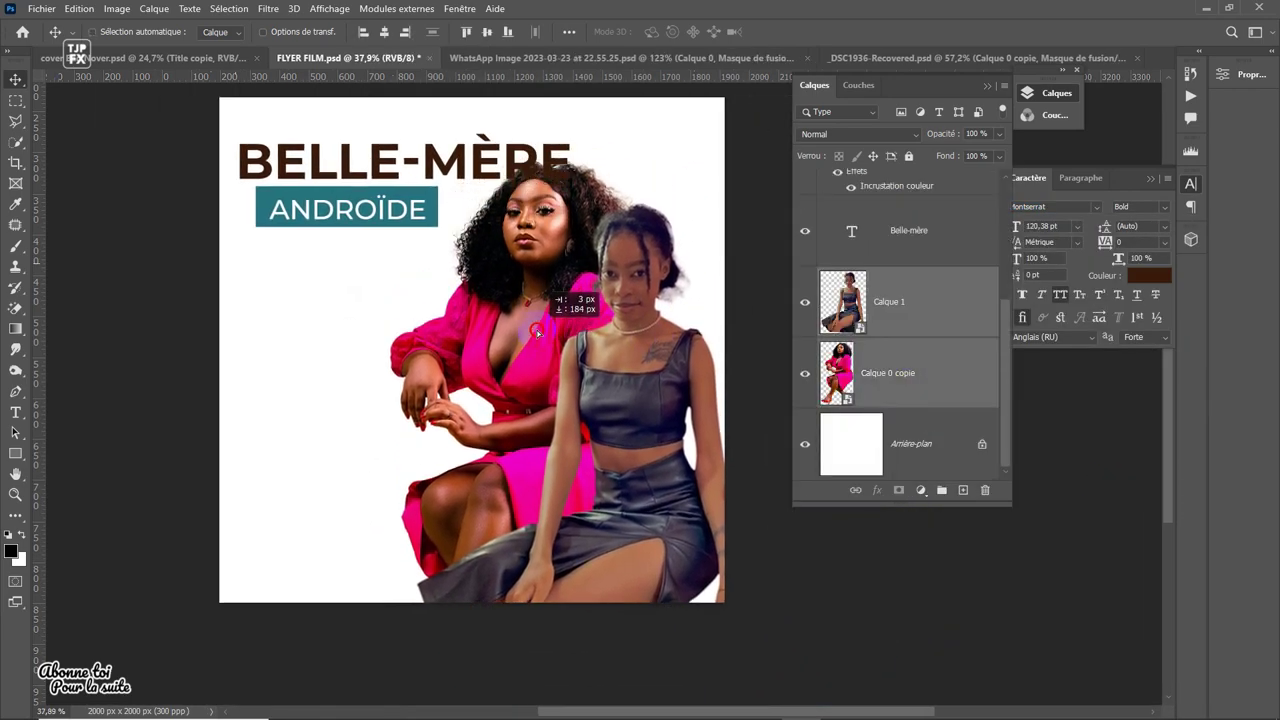
{"action": "left_click", "coordinate": [921, 247]}
{"action": "left_click_drag", "start_coordinate": [570, 128], "coordinate": [651, 110]}
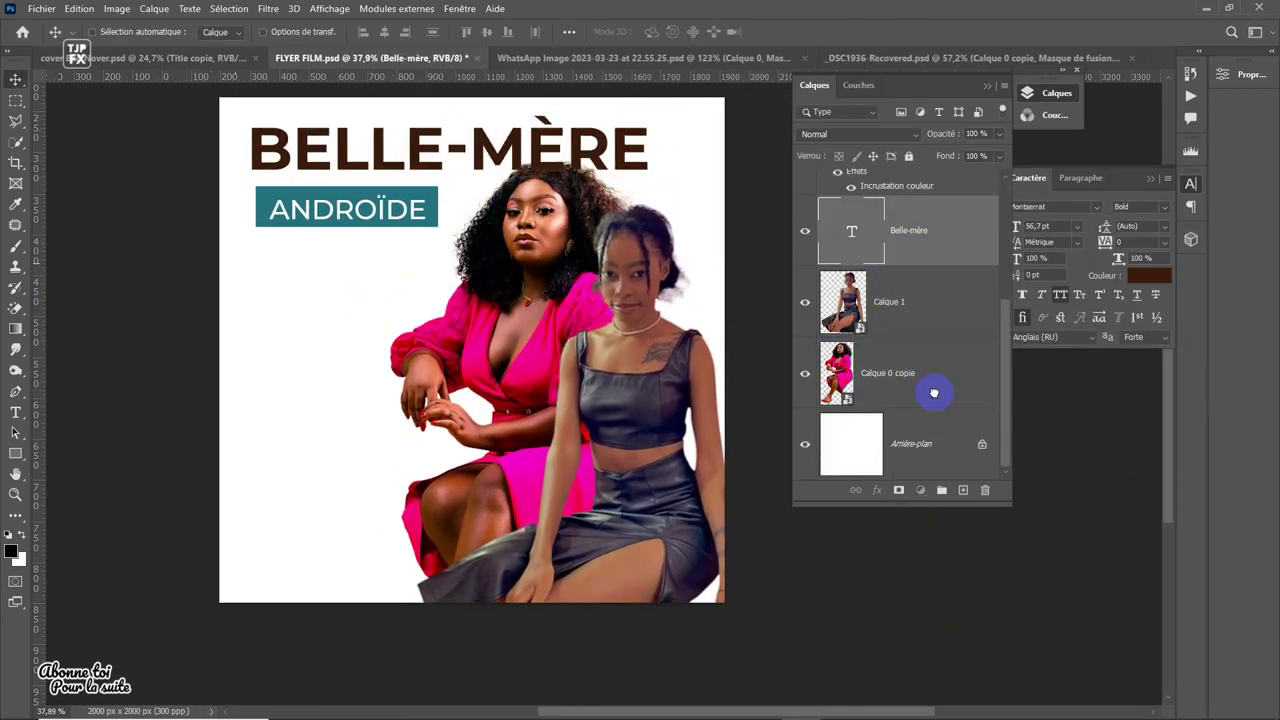
{"action": "left_click_drag", "start_coordinate": [933, 392], "coordinate": [933, 400]}
{"action": "left_click_drag", "start_coordinate": [375, 201], "coordinate": [419, 201]}
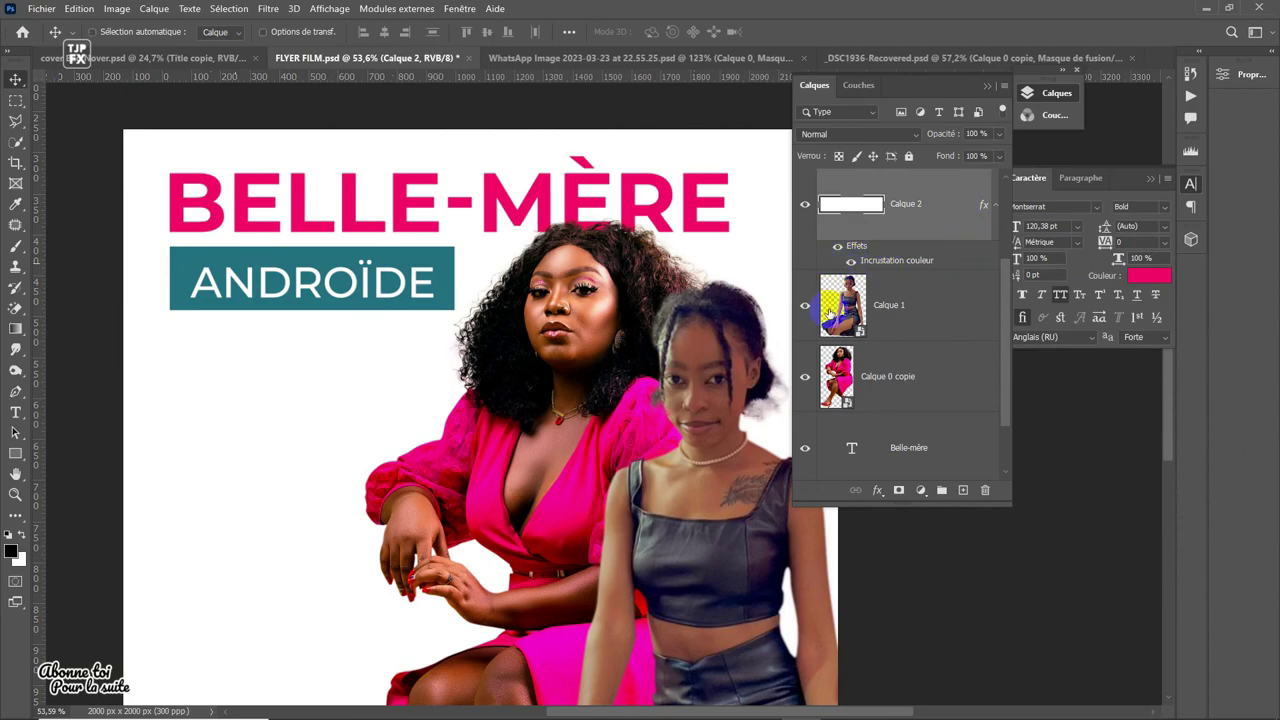
- Recolour the ANDROÏDE box with the title's pink, stretch it to the left edge, and save
{"action": "left_click", "coordinate": [733, 578]}
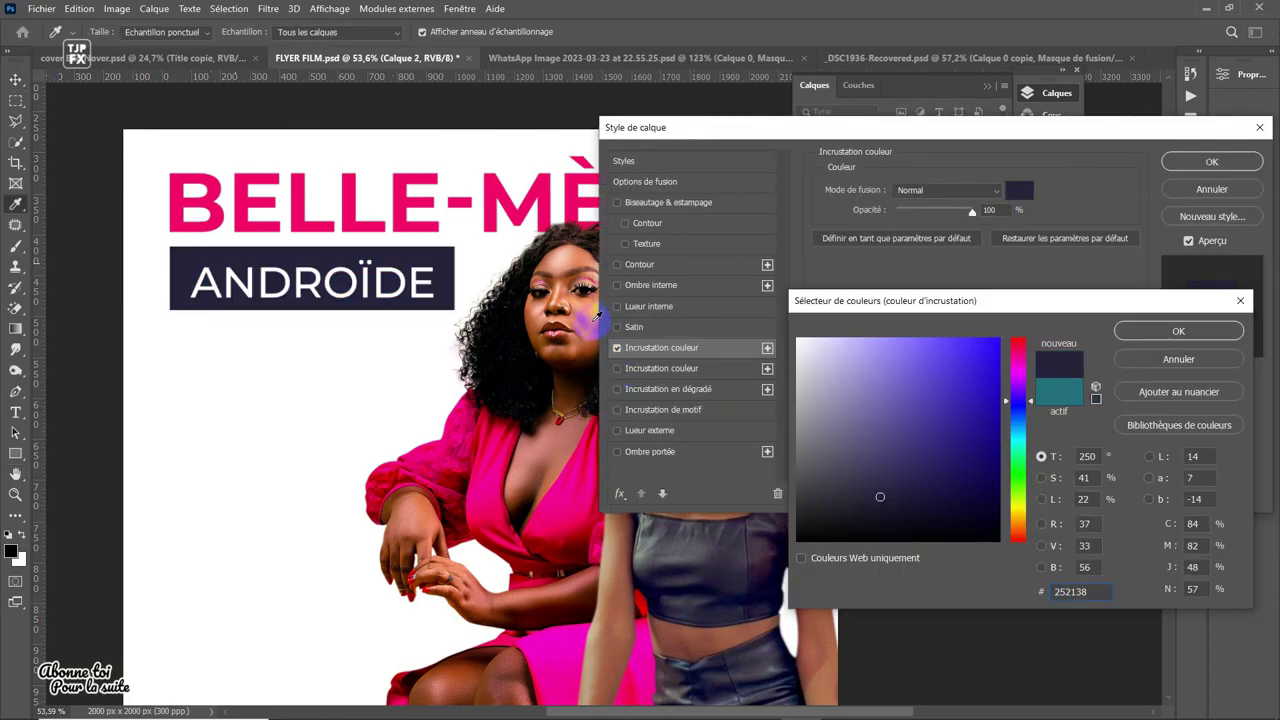
{"action": "left_click_drag", "start_coordinate": [596, 316], "coordinate": [349, 245]}
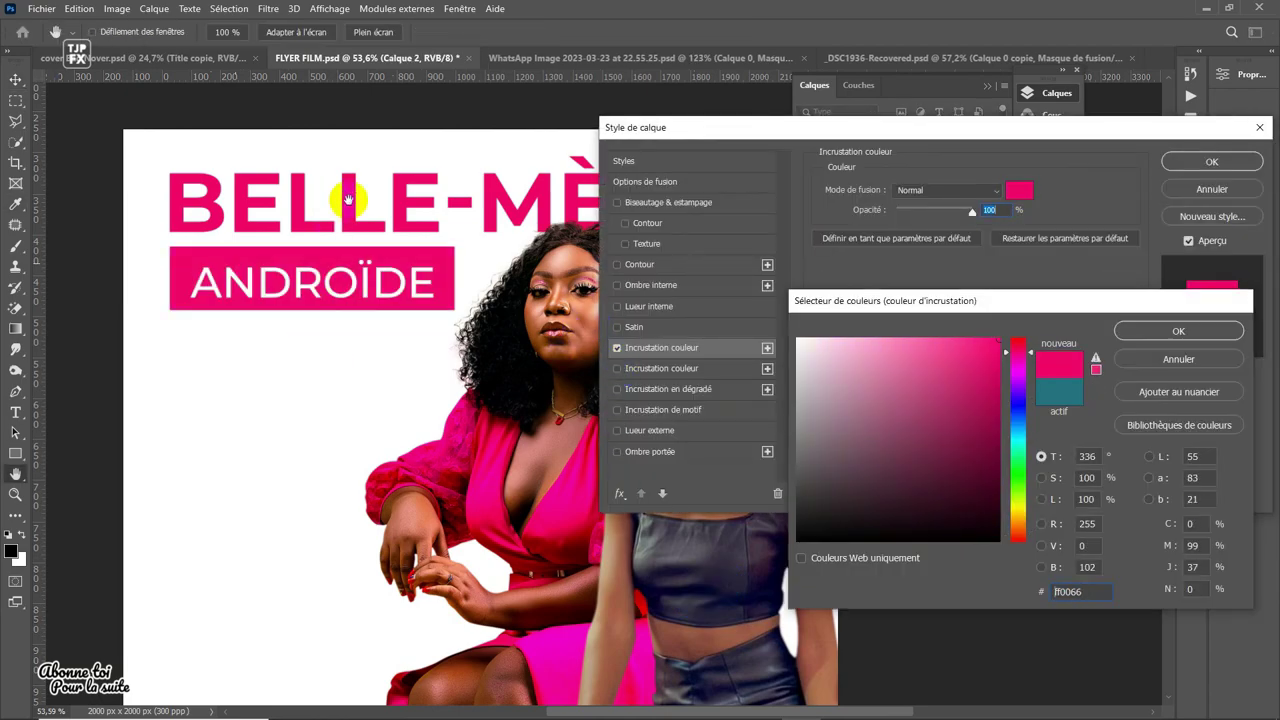
{"action": "key", "text": "Return"}
{"action": "key", "text": "Return"}
{"action": "scroll", "coordinate": [343, 200], "scroll_direction": "down", "scroll_amount": 2}
{"action": "key", "text": "ctrl+t"}
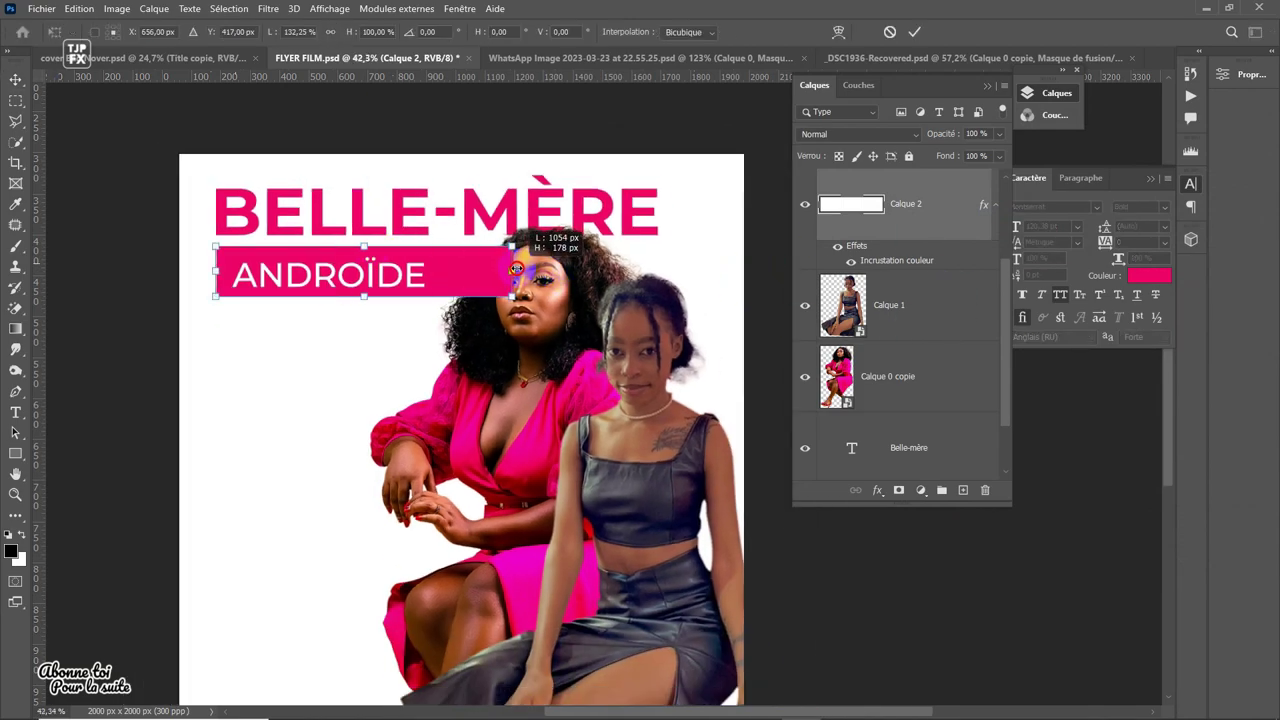
{"action": "left_click_drag", "start_coordinate": [924, 215], "coordinate": [806, 325]}
{"action": "key", "text": "ctrl+s"}
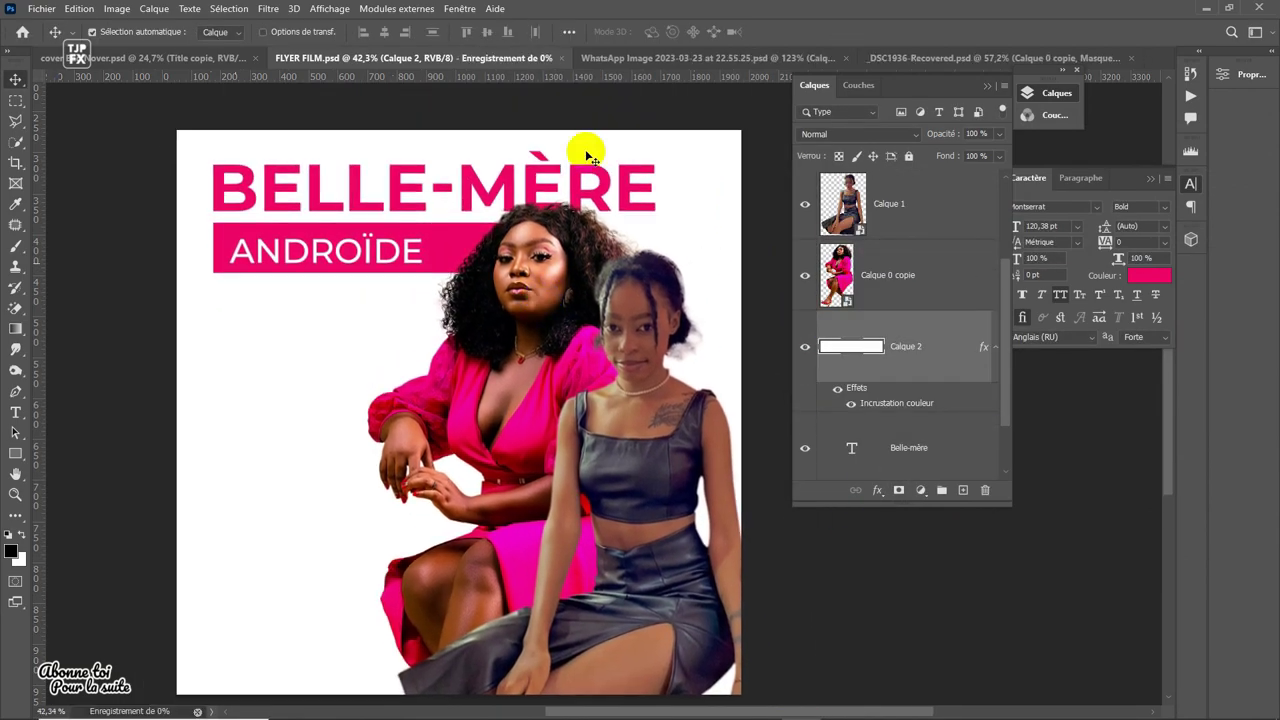
- Enlarge the BELLE-MÈRE title slightly
{"action": "scroll", "coordinate": [325, 232], "scroll_direction": "up", "scroll_amount": 1}
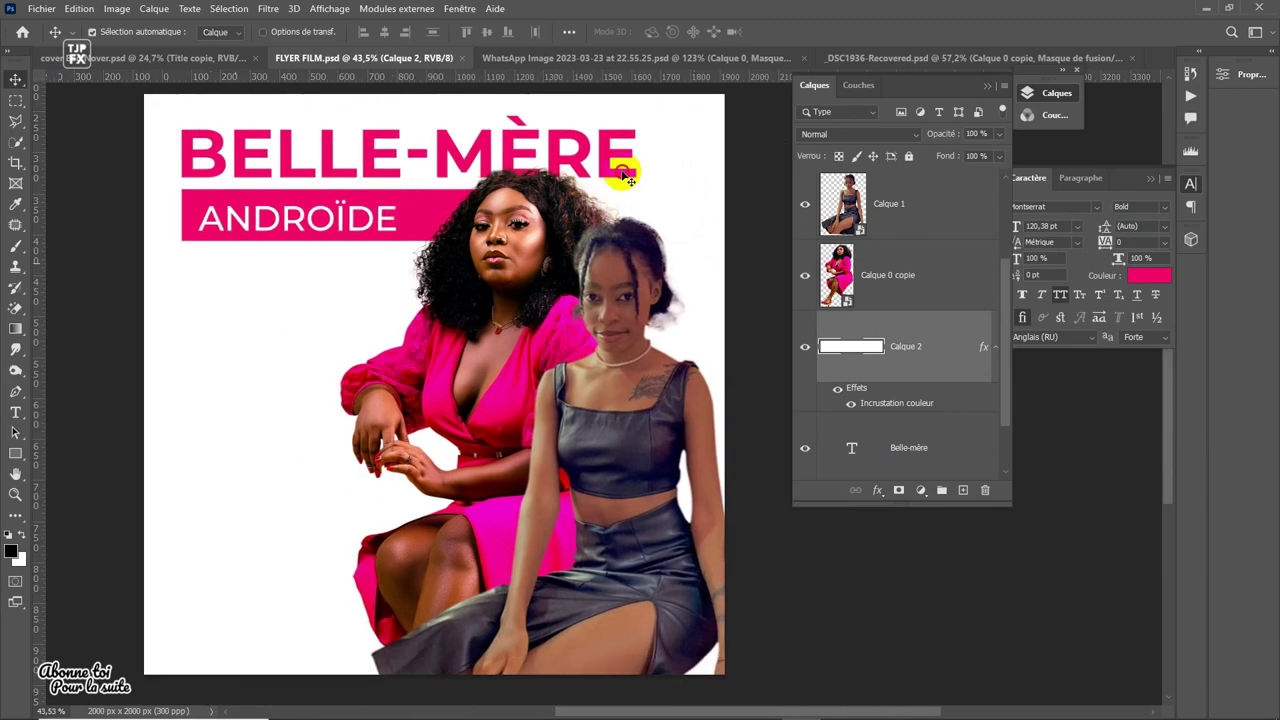
{"action": "left_click", "coordinate": [600, 163]}
{"action": "key", "text": "ctrl+t"}
{"action": "left_click_drag", "start_coordinate": [656, 149], "coordinate": [674, 137]}
{"action": "key", "text": "Return"}
{"action": "scroll", "coordinate": [669, 123], "scroll_direction": "down", "scroll_amount": 1}
- Mask the pink-dress woman's layer and gradient-fade her right side into white
{"action": "left_click", "coordinate": [887, 271]}
{"action": "left_click", "coordinate": [898, 490]}
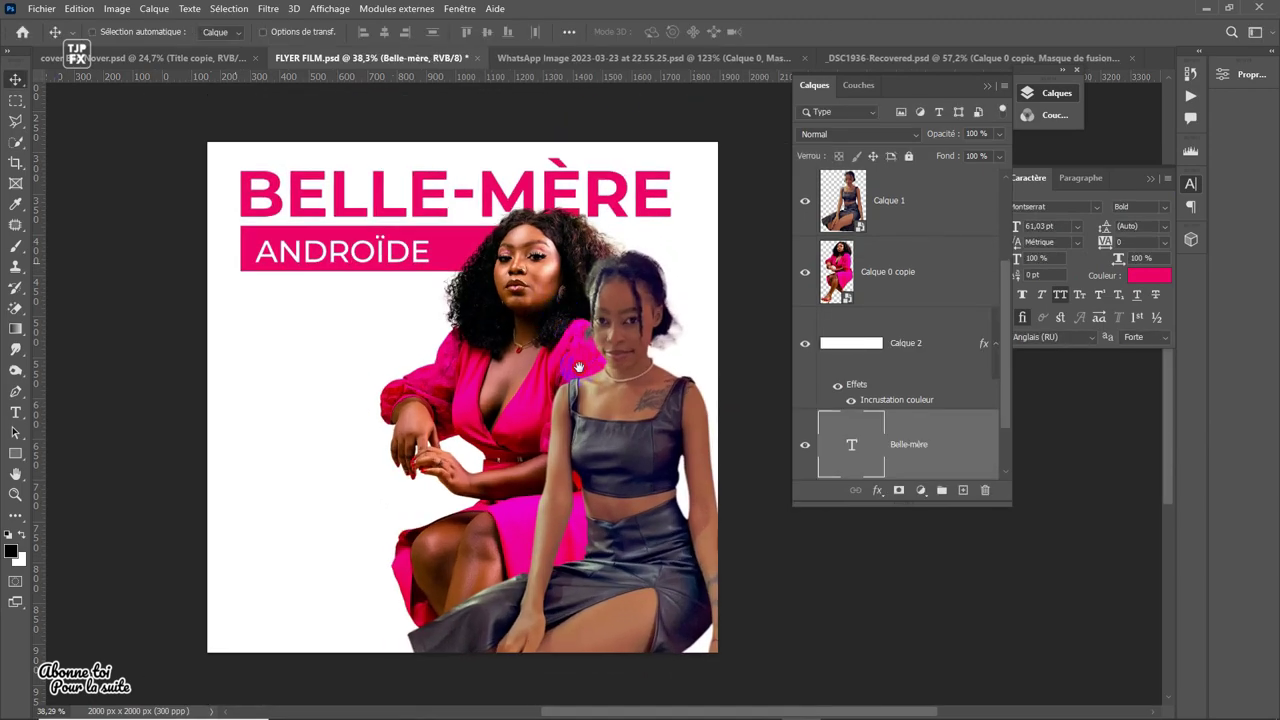
{"action": "key", "text": "g"}
{"action": "left_click_drag", "start_coordinate": [745, 450], "coordinate": [740, 393]}
{"action": "left_click_drag", "start_coordinate": [751, 290], "coordinate": [598, 240]}
{"action": "left_click_drag", "start_coordinate": [608, 366], "coordinate": [615, 328]}
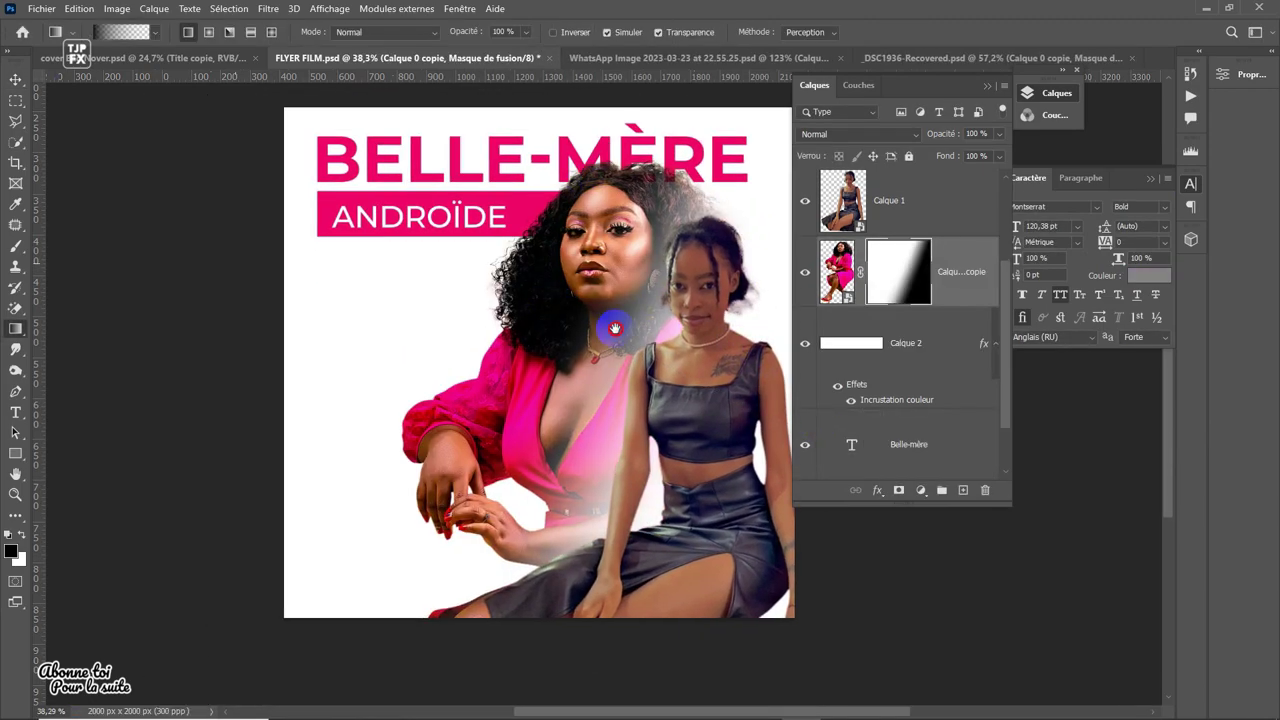
- Mask the seated woman's layer and gradient-fade her lower body into white
{"action": "left_click", "coordinate": [917, 206]}
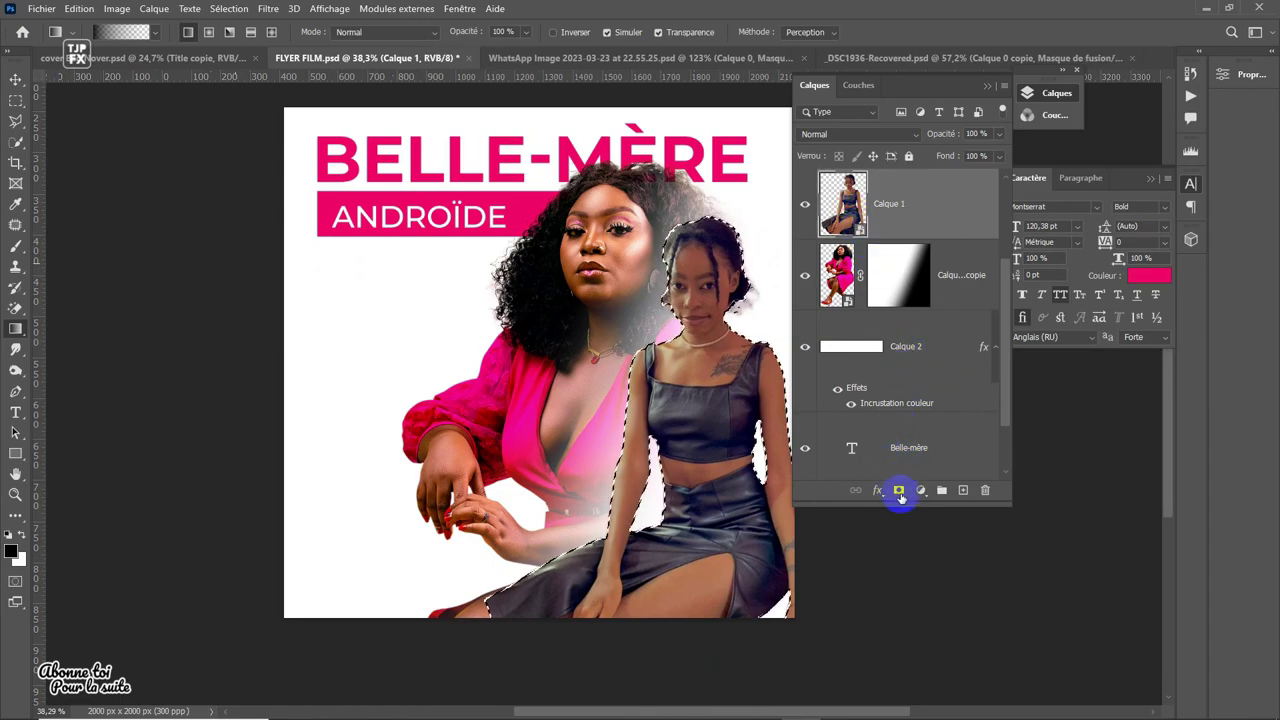
{"action": "left_click", "coordinate": [898, 490]}
{"action": "left_click_drag", "start_coordinate": [612, 563], "coordinate": [640, 203]}
- Brush the pink-dress woman's mask at lower opacity to soften her hand and lower body
{"action": "left_click", "coordinate": [898, 275]}
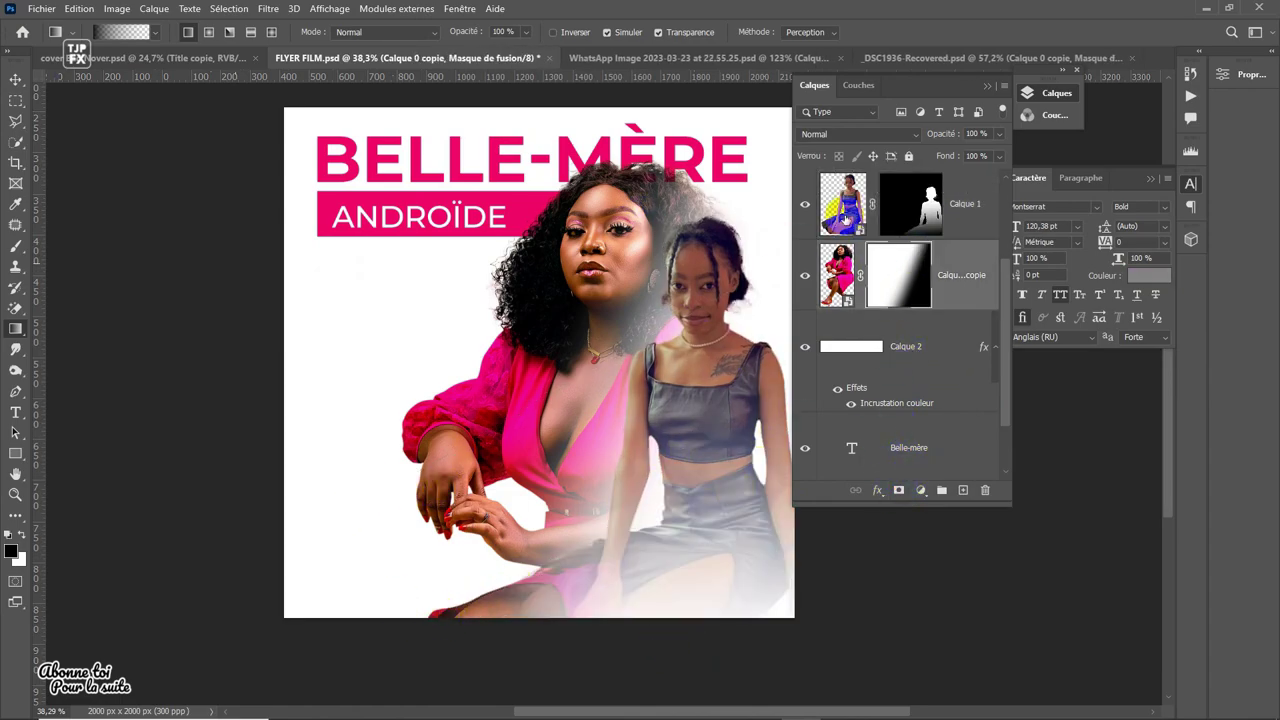
{"action": "key", "text": "b"}
{"action": "left_click_drag", "start_coordinate": [430, 470], "coordinate": [353, 516]}
{"action": "scroll", "coordinate": [353, 516], "scroll_direction": "down", "scroll_amount": 1}
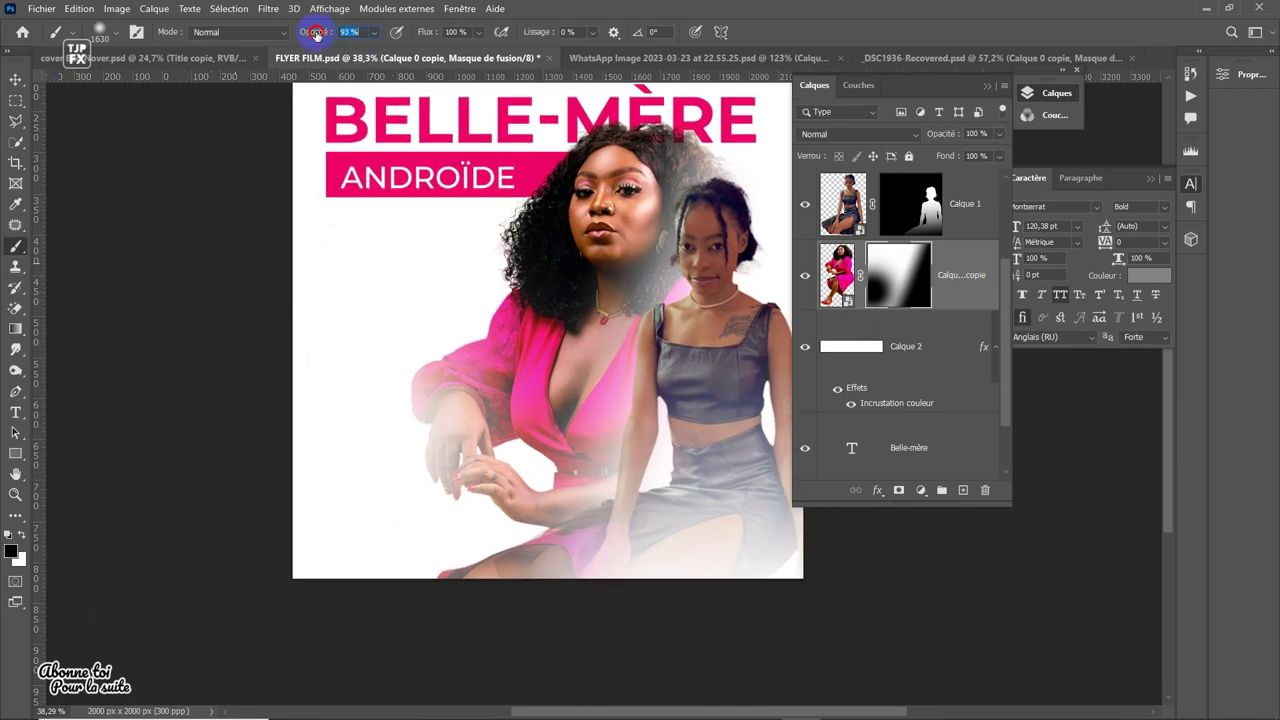
{"action": "key", "text": "7"}
{"action": "key", "text": "7"}
{"action": "left_click_drag", "start_coordinate": [600, 626], "coordinate": [531, 634]}
{"action": "key", "text": "v"}
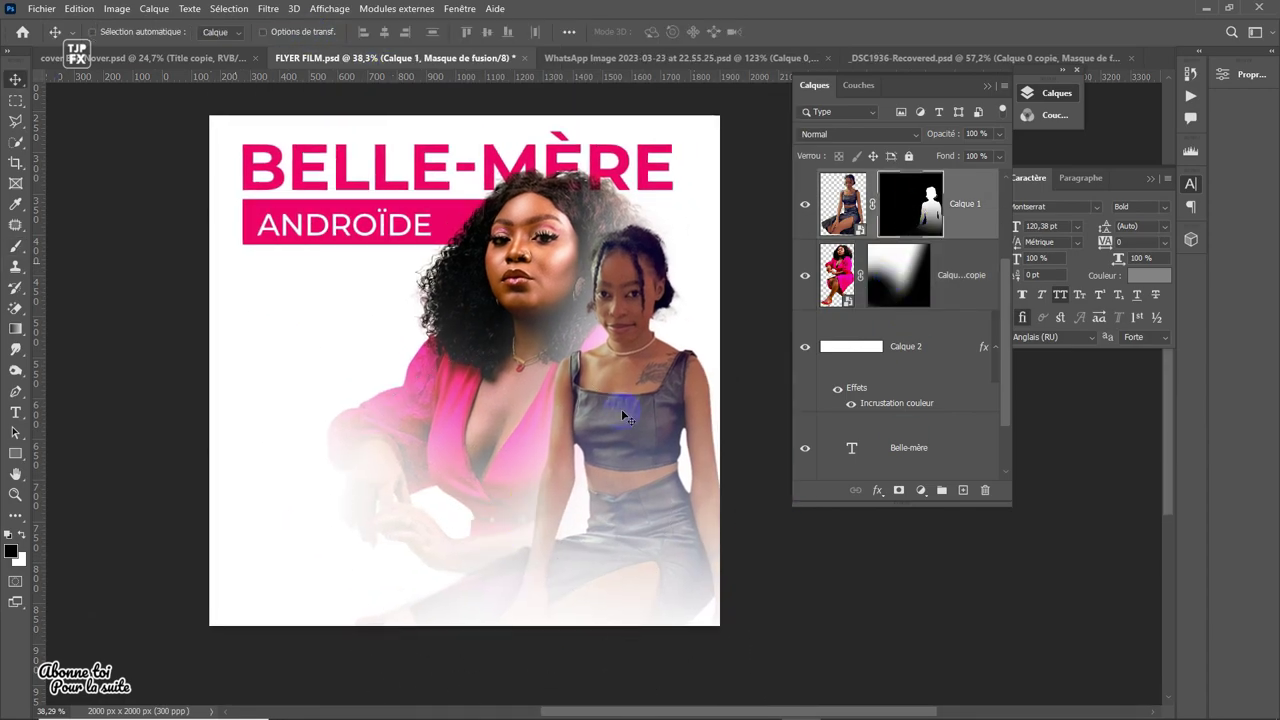
{"action": "scroll", "coordinate": [553, 452], "scroll_direction": "up", "scroll_amount": 5}
- Paint white on her mask so her hair fades back in behind the other woman
{"action": "left_click", "coordinate": [870, 256]}
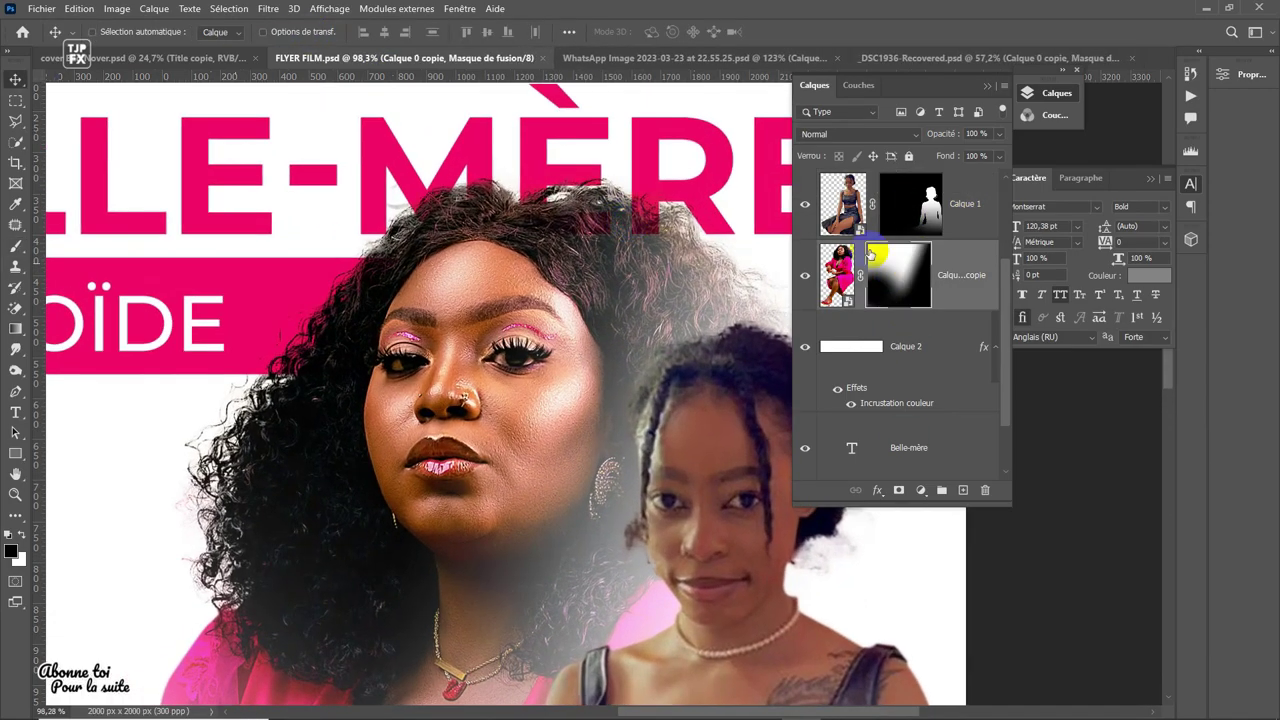
{"action": "key", "text": "b"}
{"action": "scroll", "coordinate": [660, 250], "scroll_direction": "up", "scroll_amount": 2}
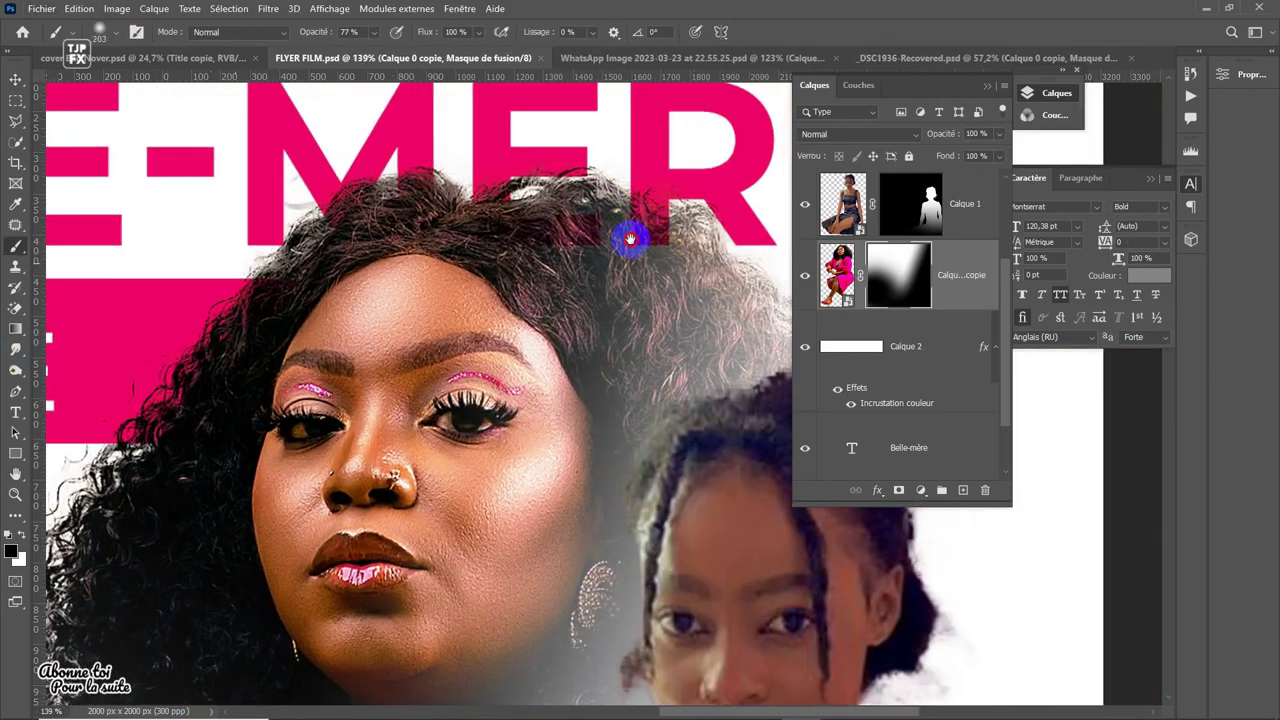
{"action": "key", "text": "x"}
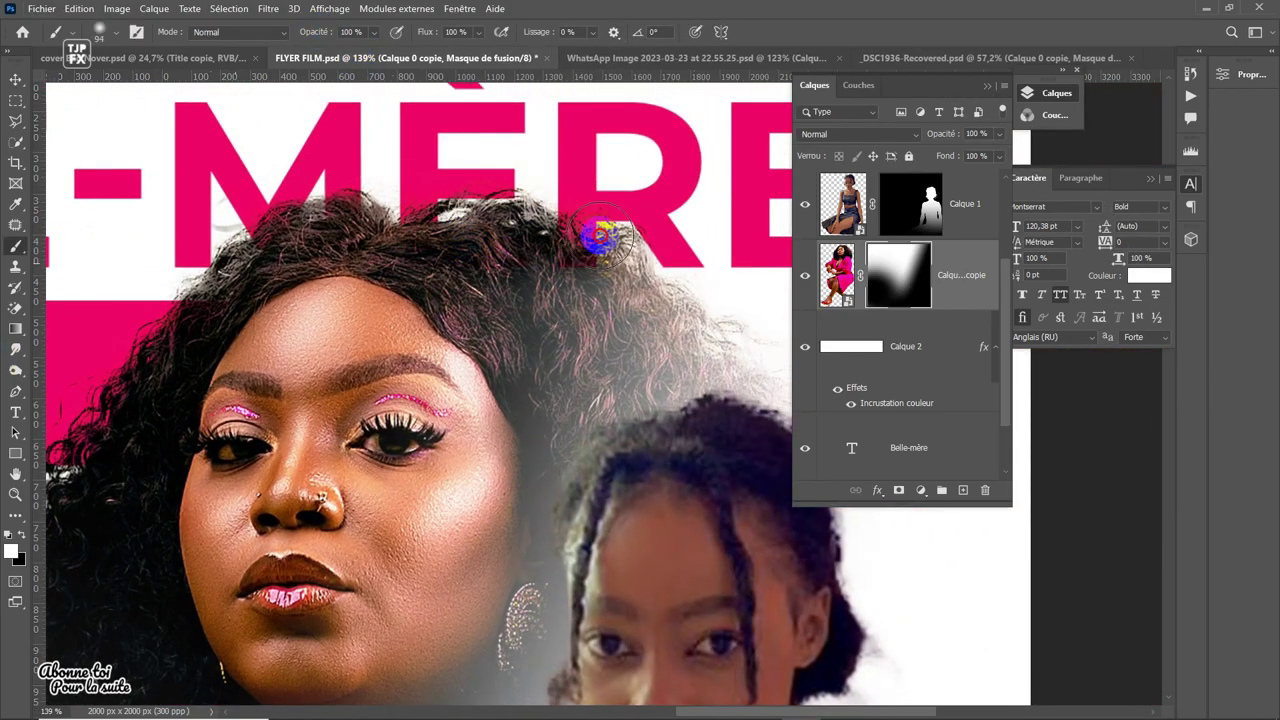
{"action": "scroll", "coordinate": [443, 212], "scroll_direction": "down", "scroll_amount": 5}
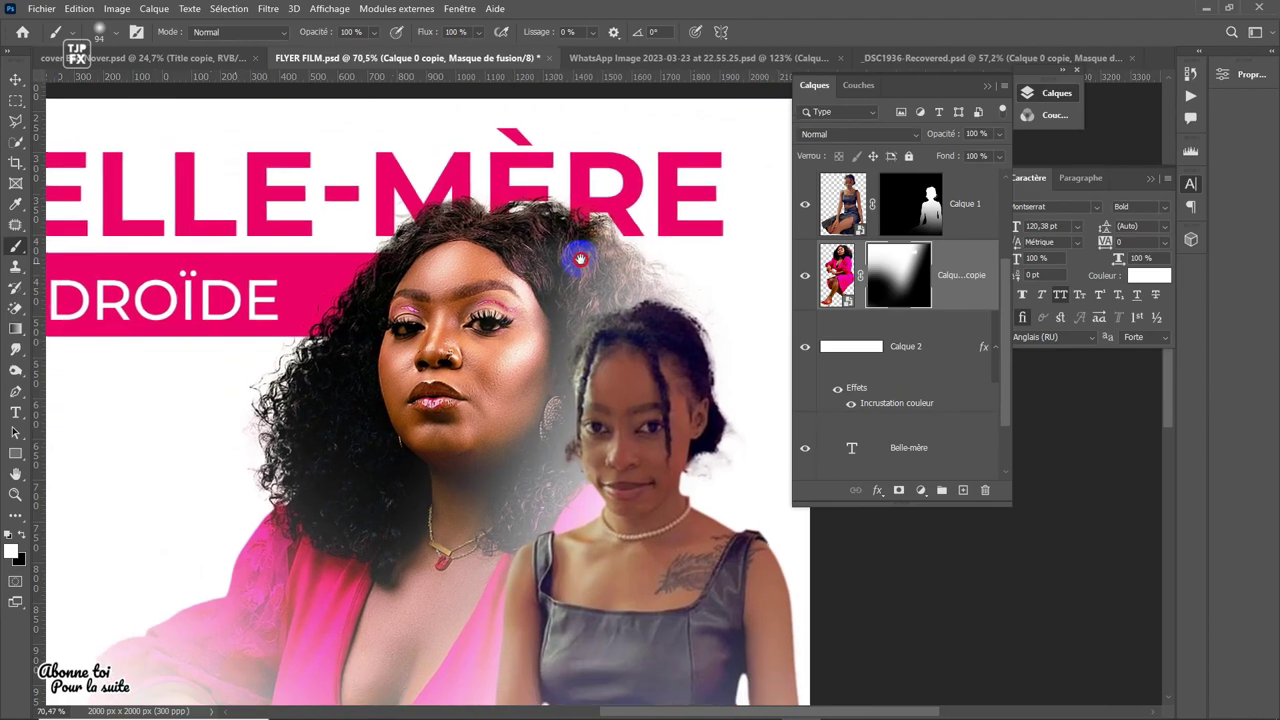
{"action": "key", "text": "v"}
{"action": "scroll", "coordinate": [558, 305], "scroll_direction": "down", "scroll_amount": 1}
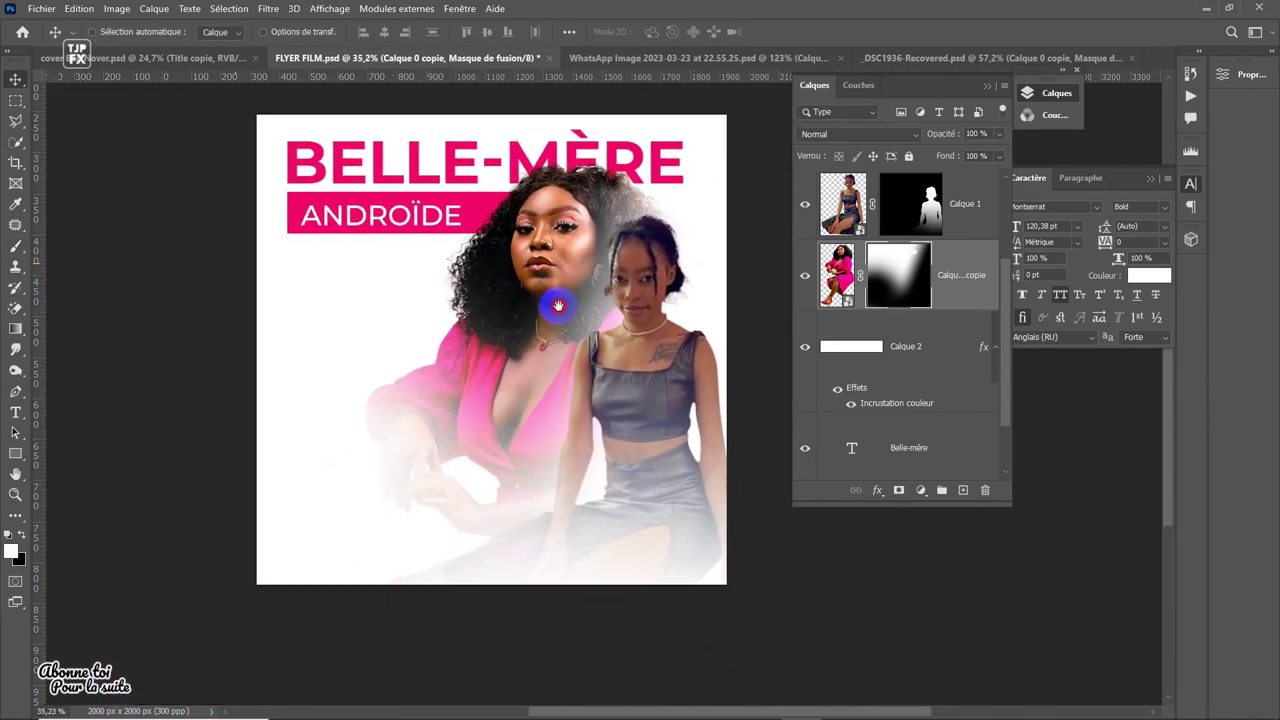
{"action": "scroll", "coordinate": [567, 301], "scroll_direction": "up", "scroll_amount": 1}
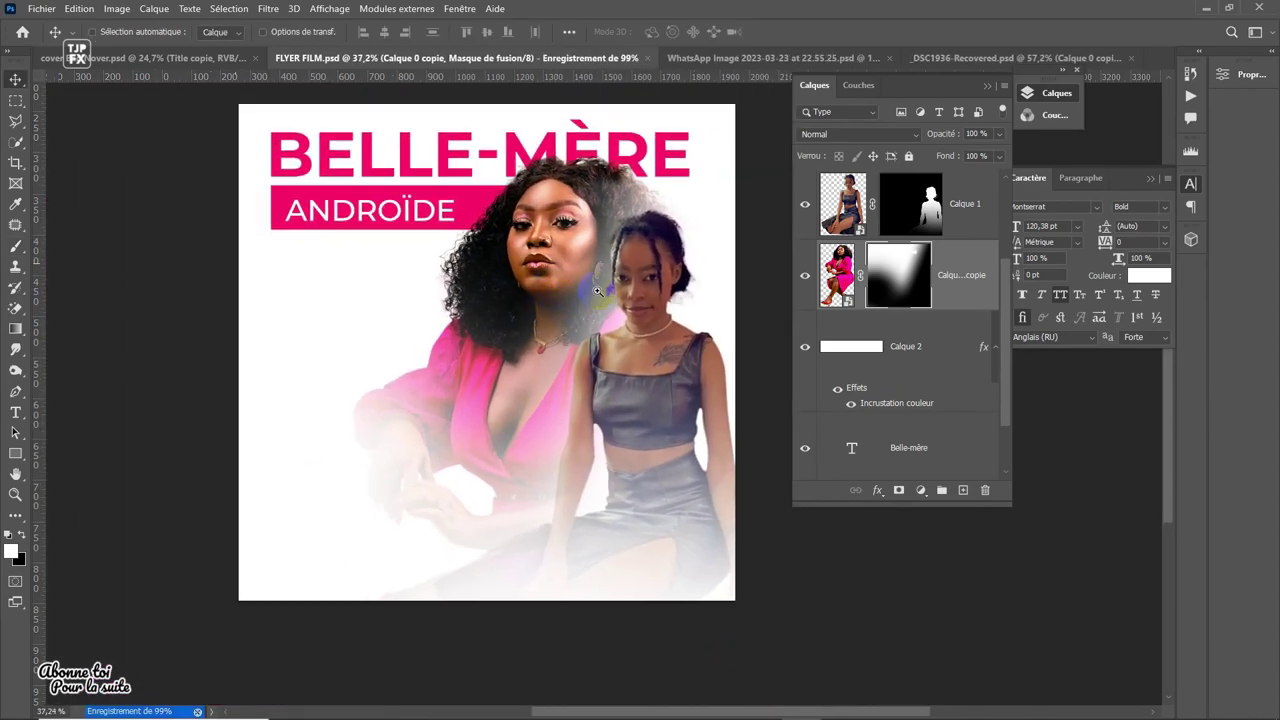
{"action": "scroll", "coordinate": [567, 301], "scroll_direction": "up", "scroll_amount": 1}
- Duplicate the title text as 'kompressor et Cindy B', shrink it and place it below ANDROÏDE
{"action": "left_click_drag", "start_coordinate": [493, 125], "coordinate": [493, 410]}
{"action": "type", "text": "tkompressor et Cindy B"}
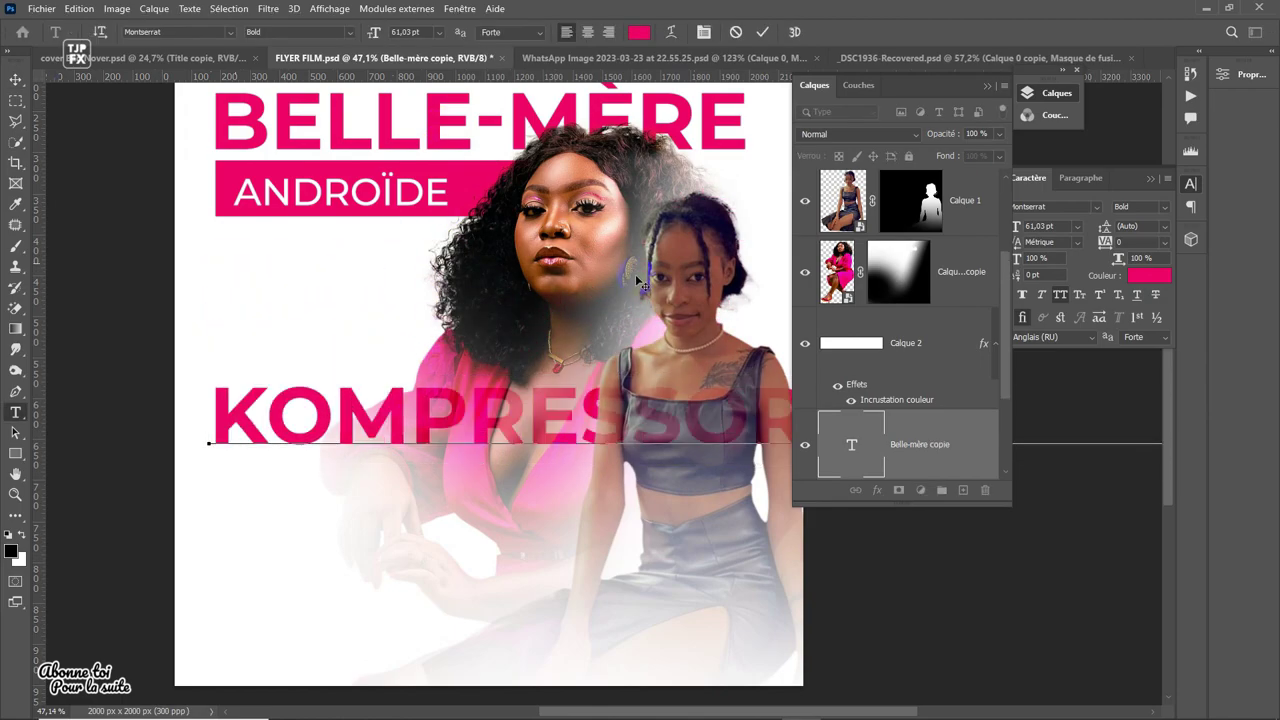
{"action": "key", "text": "ctrl+t"}
{"action": "left_click_drag", "start_coordinate": [214, 371], "coordinate": [766, 391]}
{"action": "key", "text": "Return"}
{"action": "key", "text": "v"}
{"action": "left_click_drag", "start_coordinate": [693, 430], "coordinate": [290, 266]}
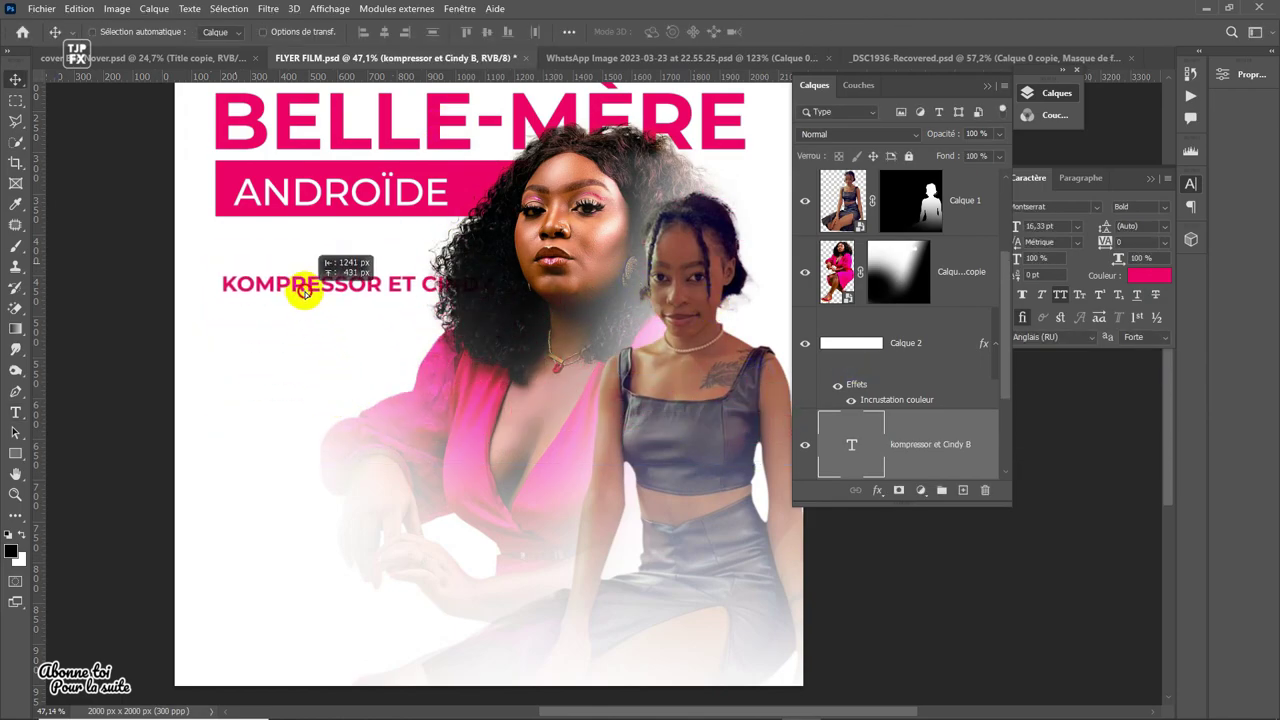
{"action": "scroll", "coordinate": [290, 266], "scroll_direction": "up", "scroll_amount": 1}
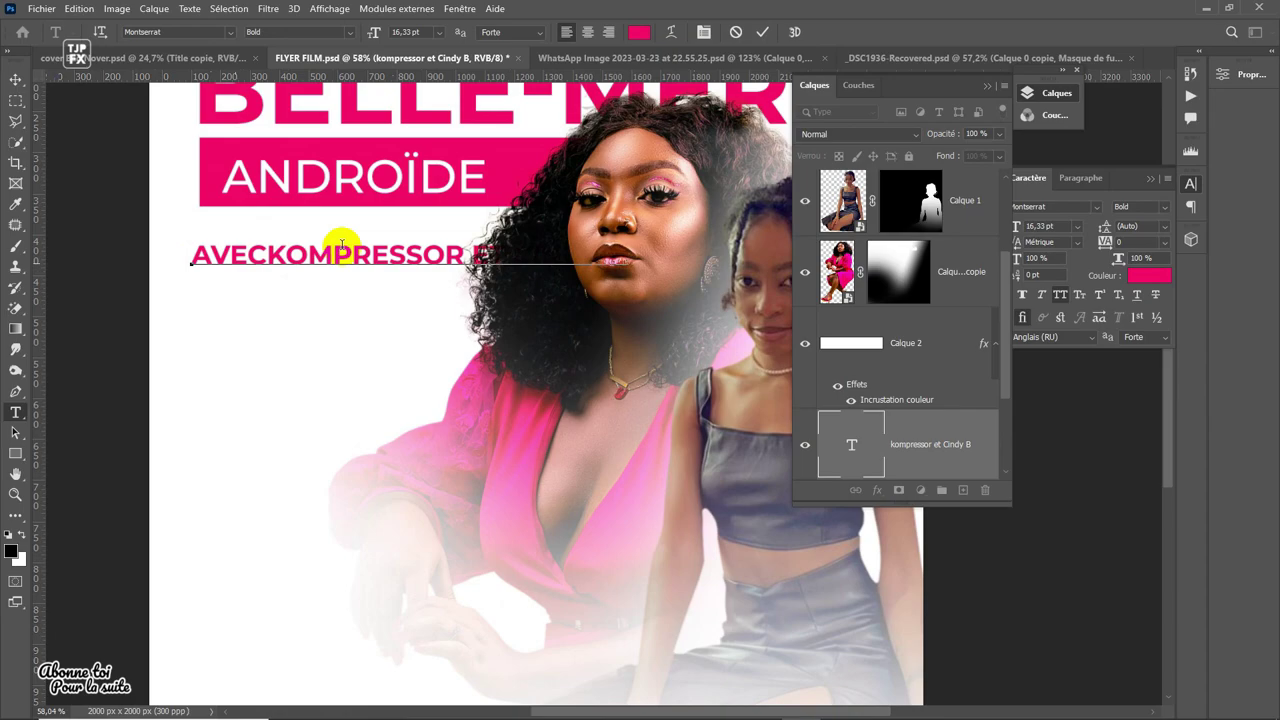
{"action": "left_click_drag", "start_coordinate": [318, 304], "coordinate": [363, 291]}
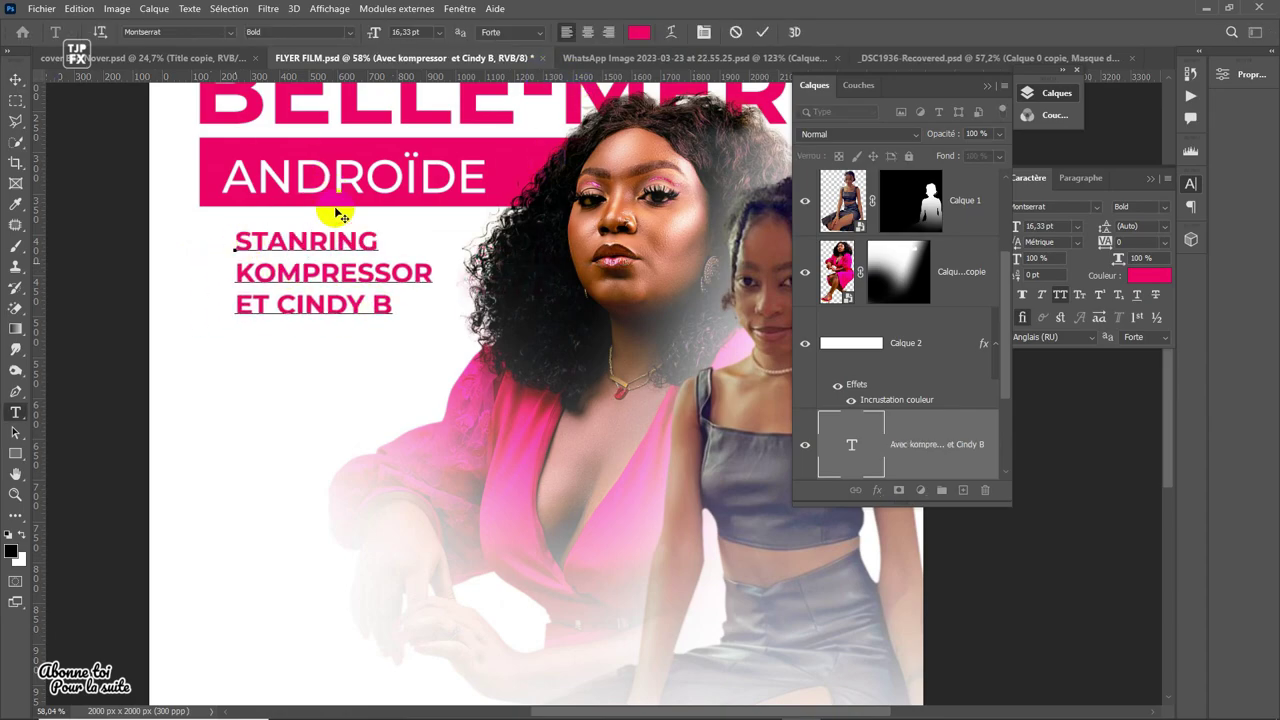
- Split STANRING and the cast names onto separate text layers, making STANRING black
{"action": "left_click_drag", "start_coordinate": [234, 262], "coordinate": [414, 309]}
{"action": "key", "text": "ctrl+c"}
{"action": "key", "text": "BackSpace"}
{"action": "key", "text": "ctrl+Return"}
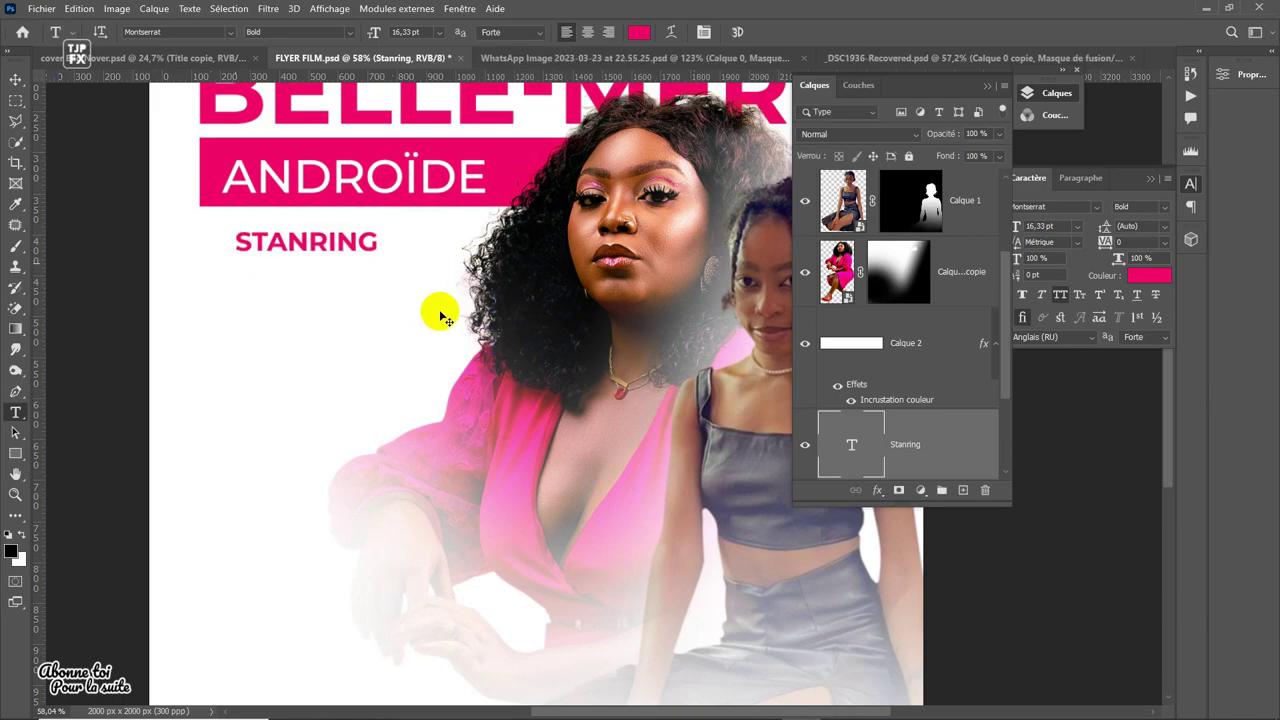
{"action": "key", "text": "v"}
{"action": "double_click", "coordinate": [358, 285]}
{"action": "key", "text": "ctrl+a"}
{"action": "key", "text": "ctrl+v"}
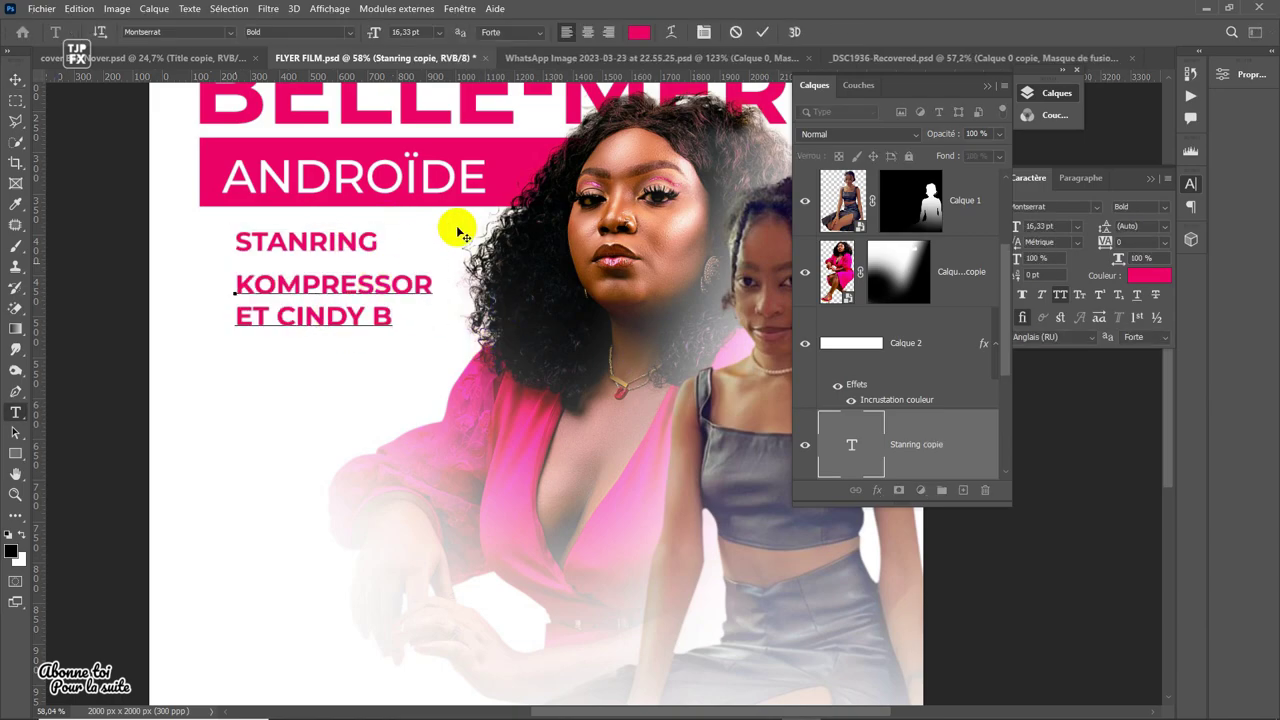
{"action": "key", "text": "ctrl+Return"}
{"action": "left_click", "coordinate": [363, 251]}
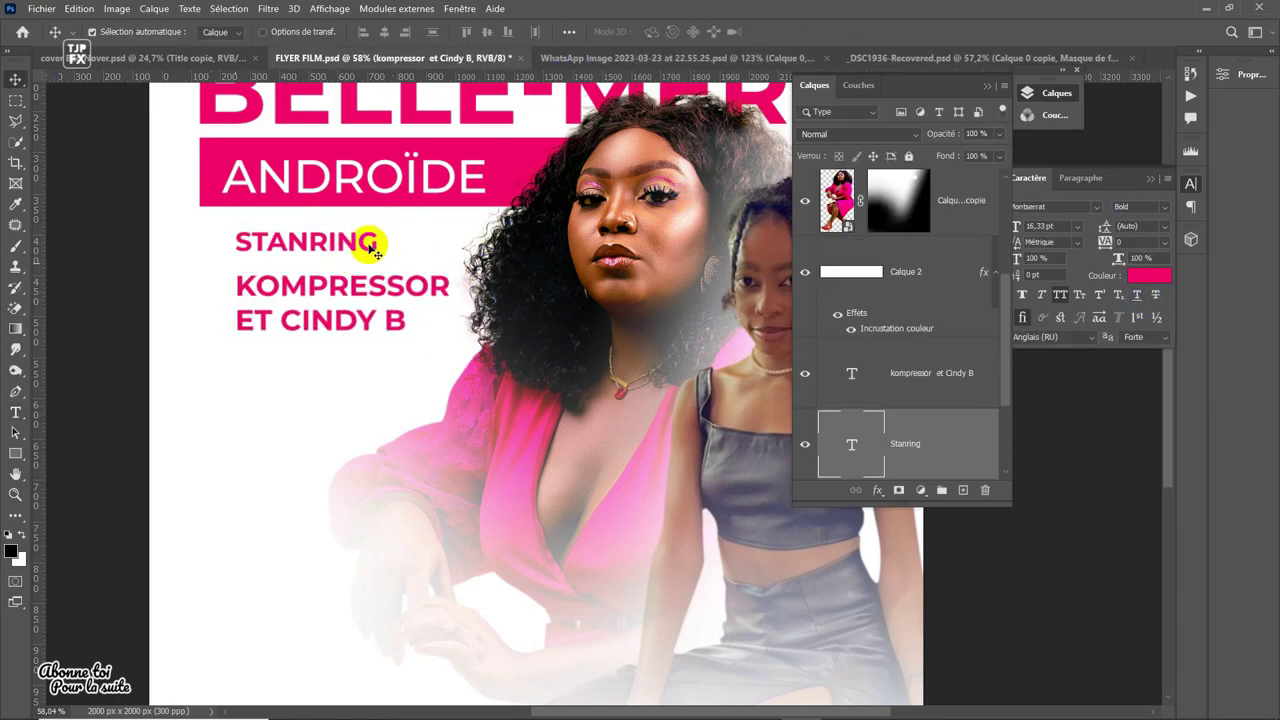
{"action": "left_click", "coordinate": [639, 32]}
{"action": "key", "text": "Return"}
- Align the KOMPRESSOR ET CINDY B names under STANRING and scale STANRING smaller
{"action": "scroll", "coordinate": [675, 265], "scroll_direction": "down", "scroll_amount": 3}
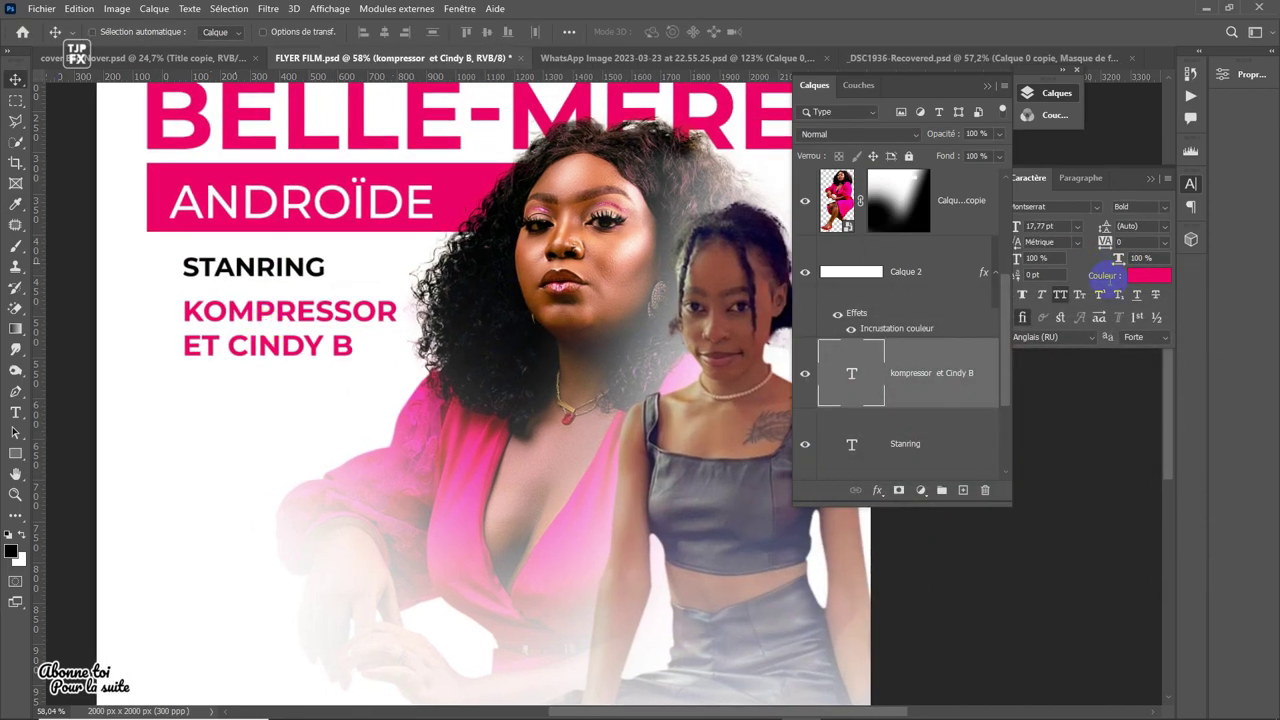
{"action": "left_click_drag", "start_coordinate": [365, 287], "coordinate": [386, 287]}
{"action": "left_click", "coordinate": [405, 252], "text": "shift"}
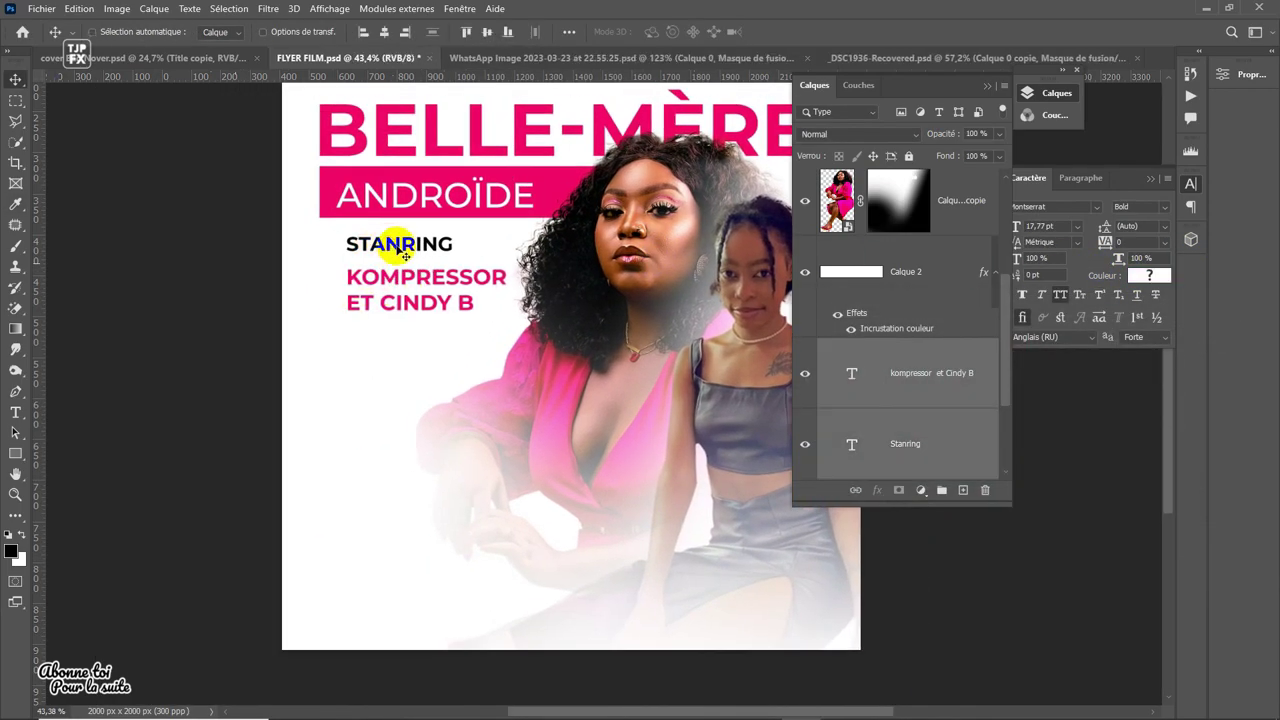
{"action": "scroll", "coordinate": [429, 297], "scroll_direction": "up", "scroll_amount": 3}
{"action": "left_click", "coordinate": [417, 216]}
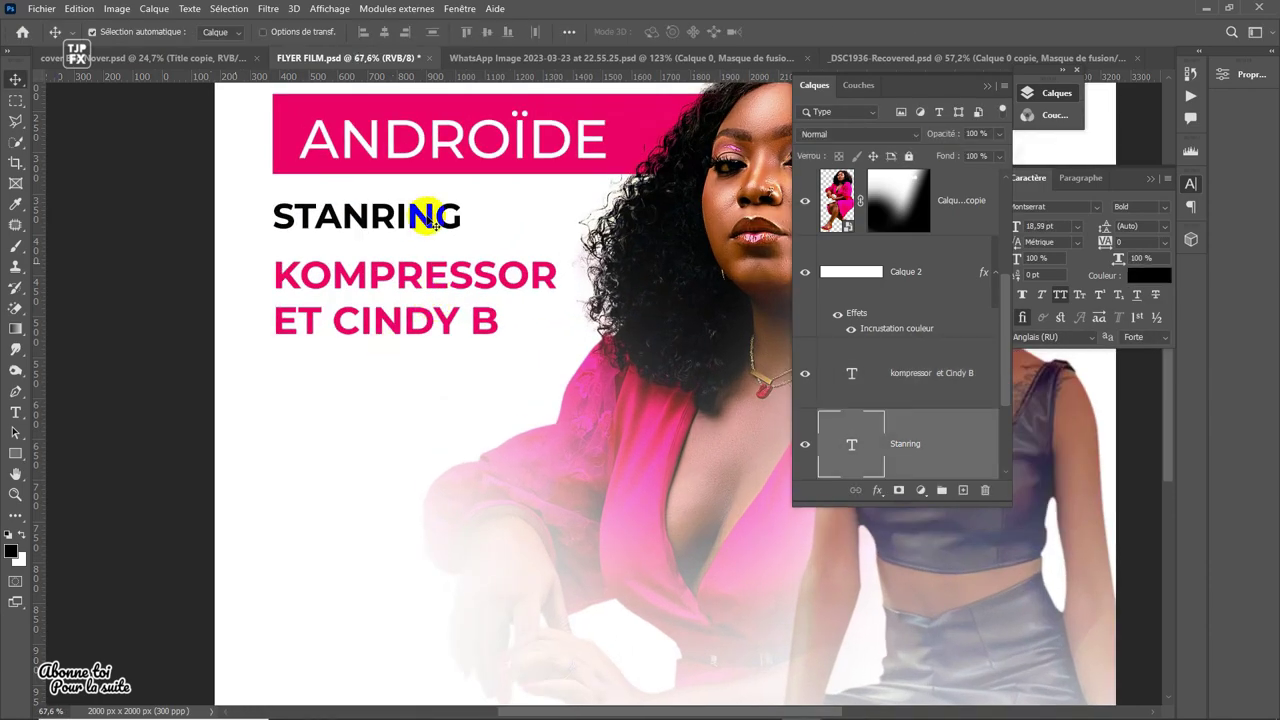
{"action": "key", "text": "ctrl+t"}
{"action": "key", "text": "Return"}
- Colour the word ET in the cast names black
{"action": "left_click_drag", "start_coordinate": [343, 314], "coordinate": [282, 312]}
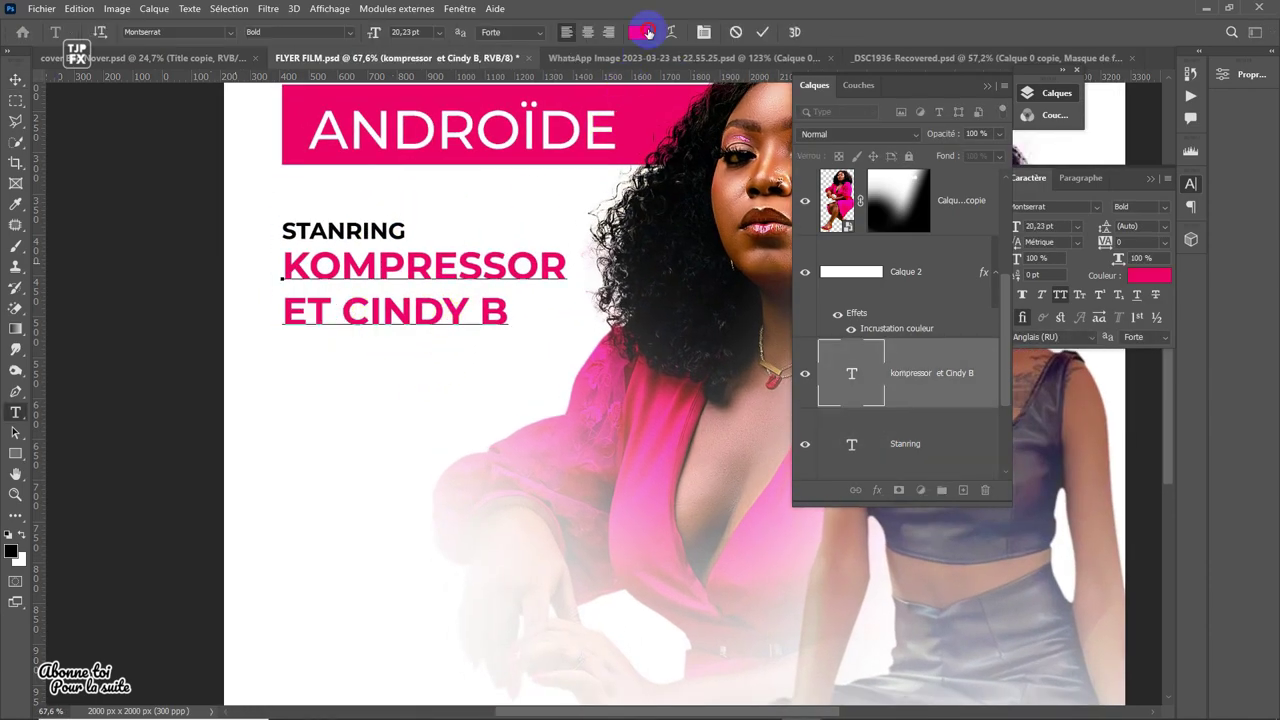
{"action": "left_click", "coordinate": [637, 32]}
{"action": "key", "text": "Return"}
{"action": "key", "text": "ctrl+Return"}
{"action": "key", "text": "v"}
{"action": "scroll", "coordinate": [465, 312], "scroll_direction": "down", "scroll_amount": 4}
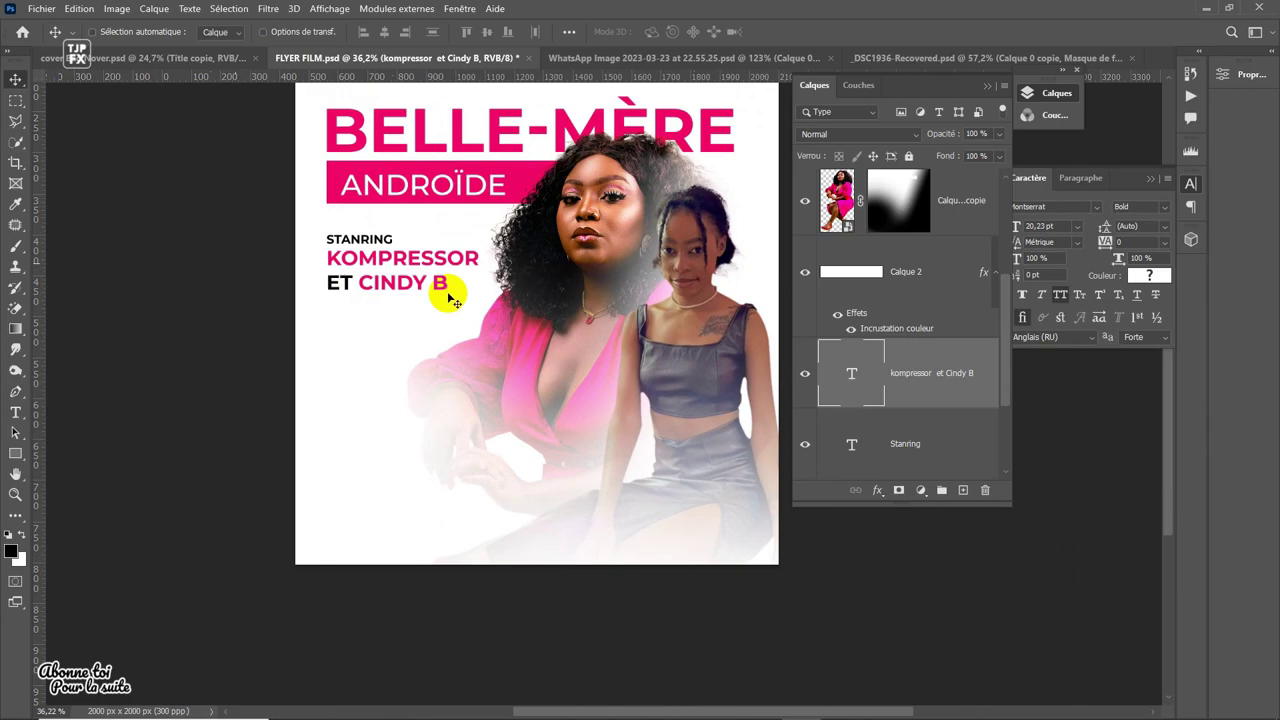
{"action": "scroll", "coordinate": [450, 298], "scroll_direction": "up", "scroll_amount": 1}
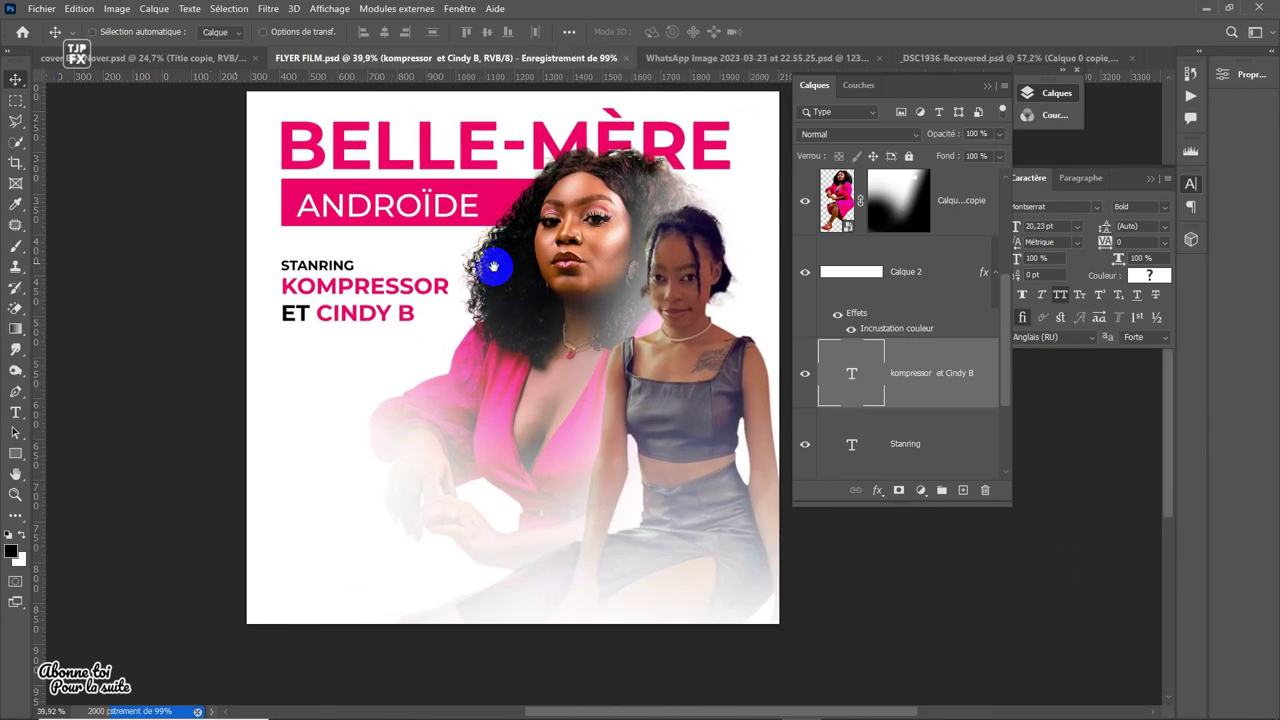
{"action": "scroll", "coordinate": [493, 266], "scroll_direction": "up", "scroll_amount": 1}
- Gradient and paint white on Calque 1's mask to reveal more of the grey-top girl
{"action": "key", "text": "g"}
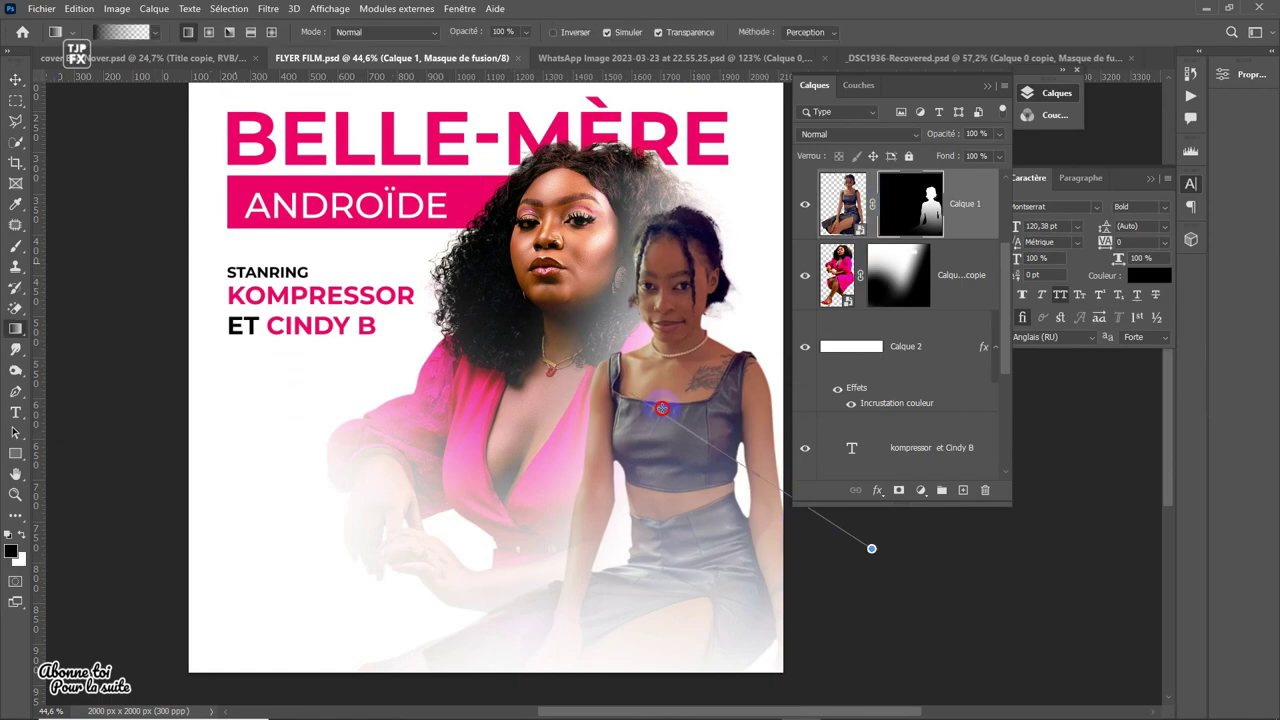
{"action": "left_click_drag", "start_coordinate": [871, 548], "coordinate": [1023, 614]}
{"action": "key", "text": "b"}
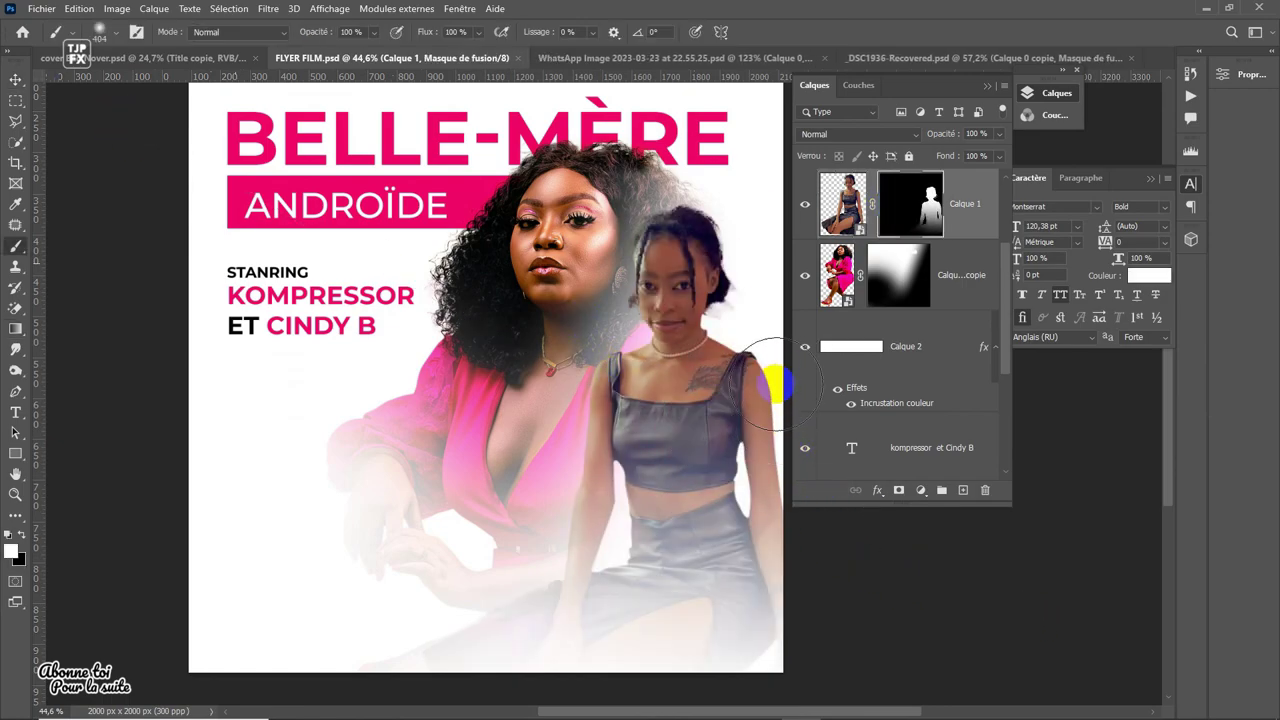
{"action": "left_click", "coordinate": [776, 385]}
{"action": "mouse_move", "coordinate": [755, 443]}
{"action": "left_mouse_down"}
{"action": "mouse_move", "coordinate": [714, 400]}
{"action": "mouse_move", "coordinate": [671, 386]}
{"action": "left_mouse_up"}
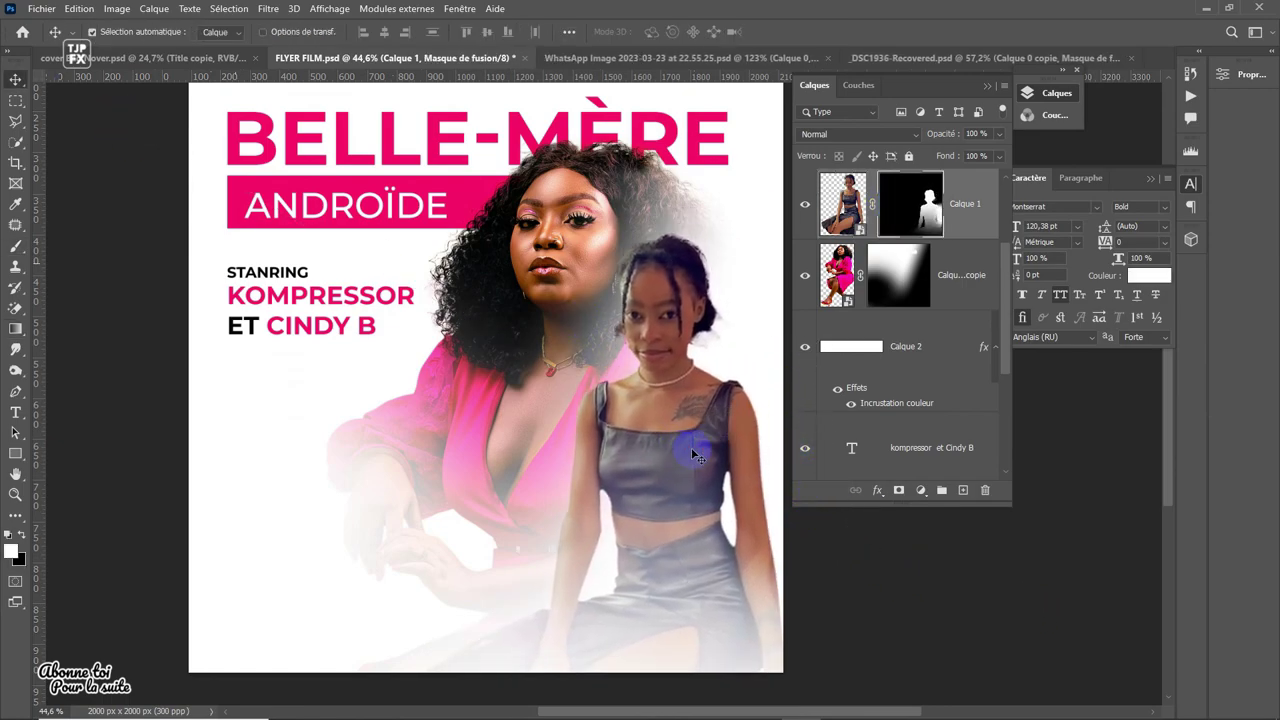
- Enlarge the girl, rotate her slightly and move her toward the right edge
{"action": "key", "text": "ctrl+t"}
{"action": "left_click_drag", "start_coordinate": [816, 511], "coordinate": [849, 517]}
{"action": "key", "text": "Return"}
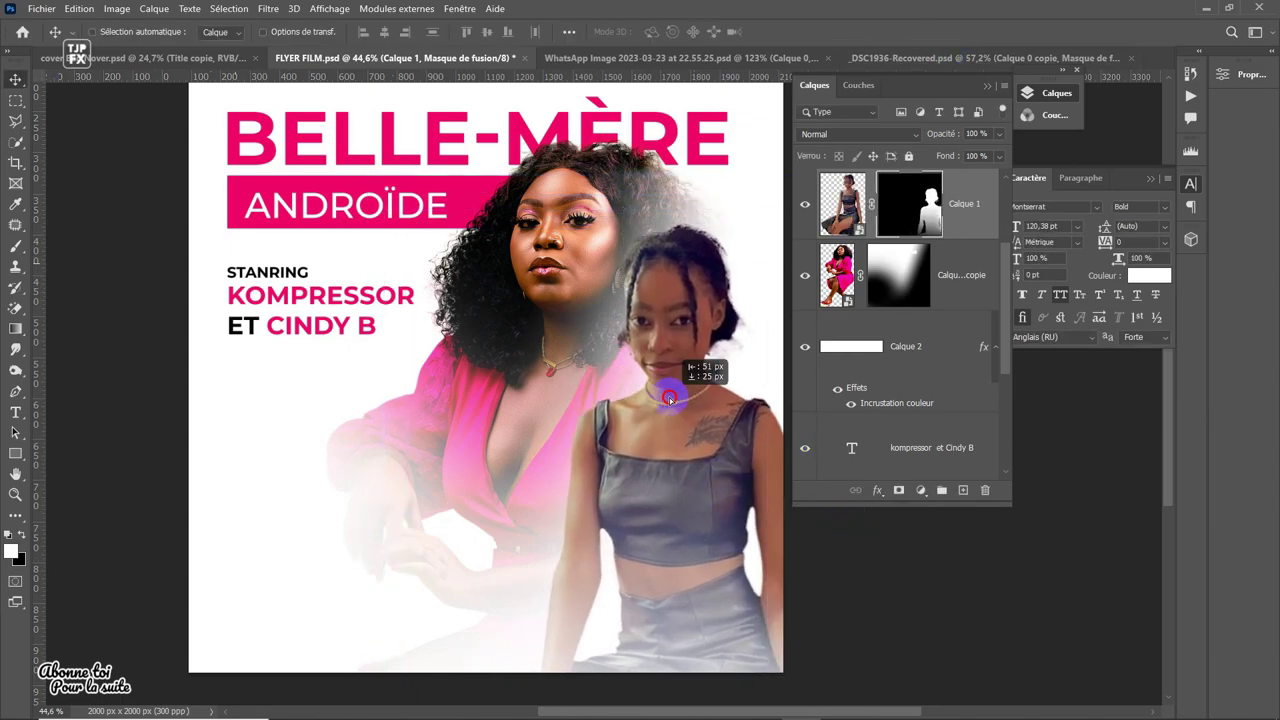
{"action": "scroll", "coordinate": [714, 420], "scroll_direction": "down", "scroll_amount": 2}
{"action": "scroll", "coordinate": [710, 428], "scroll_direction": "down", "scroll_amount": 1}
{"action": "key", "text": "ctrl+t"}
{"action": "mouse_move", "coordinate": [832, 500]}
{"action": "left_mouse_down"}
{"action": "mouse_move", "coordinate": [857, 509]}
{"action": "mouse_move", "coordinate": [835, 480]}
{"action": "left_mouse_up"}
{"action": "left_click_drag", "start_coordinate": [877, 331], "coordinate": [873, 291]}
{"action": "key", "text": "Return"}
{"action": "scroll", "coordinate": [705, 361], "scroll_direction": "up", "scroll_amount": 3}
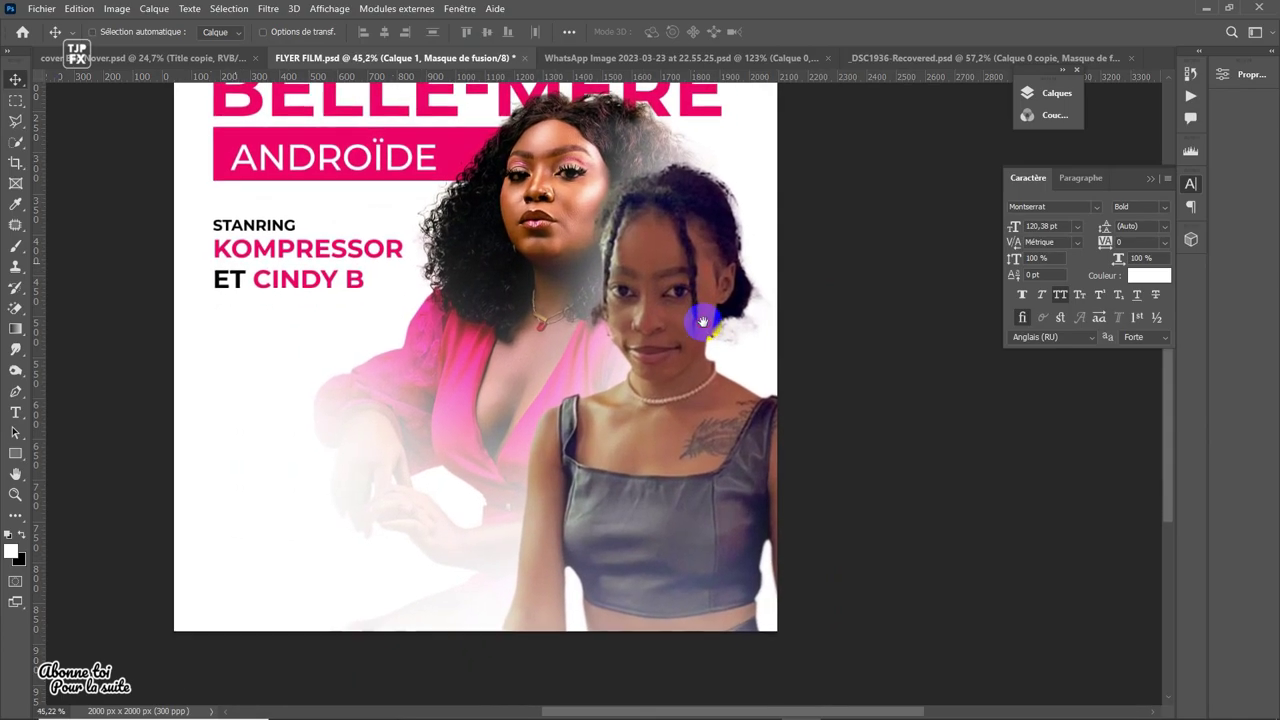
{"action": "mouse_move", "coordinate": [647, 334]}
{"action": "left_mouse_down"}
{"action": "mouse_move", "coordinate": [661, 361]}
{"action": "mouse_move", "coordinate": [768, 210]}
{"action": "left_mouse_up"}
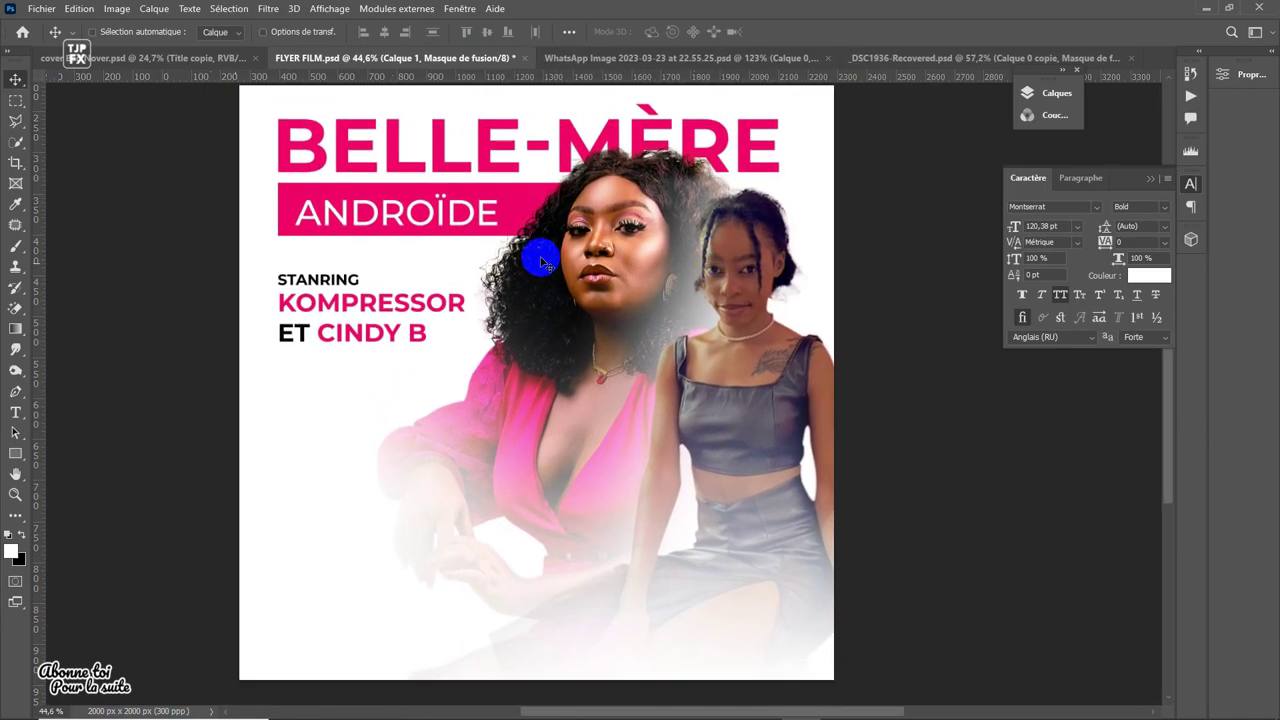
- Give the word ET in the cast names a lighter font weight
{"action": "left_click", "coordinate": [429, 340], "text": "ctrl"}
{"action": "key", "text": "ctrl+t"}
{"action": "key", "text": "Return"}
{"action": "scroll", "coordinate": [301, 334], "scroll_direction": "up", "scroll_amount": 2}
{"action": "double_click", "coordinate": [293, 337]}
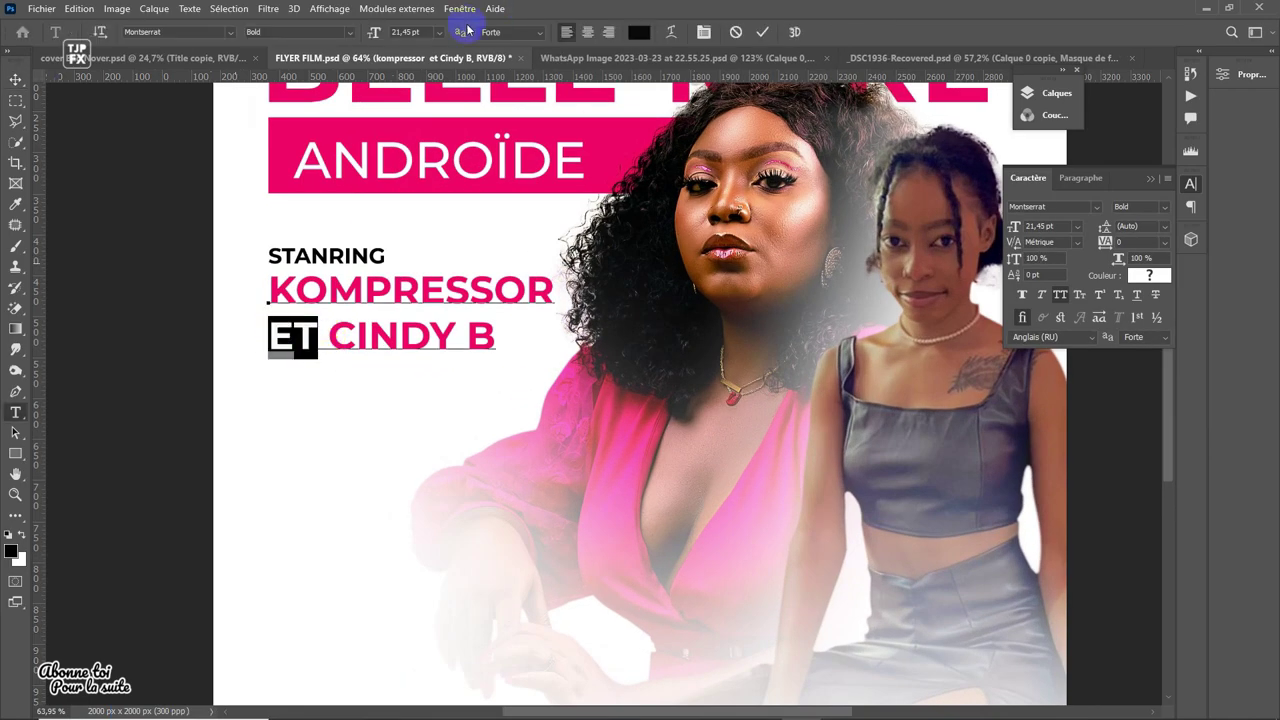
{"action": "type", "text": "14"}
{"action": "key", "text": "ctrl+Return"}
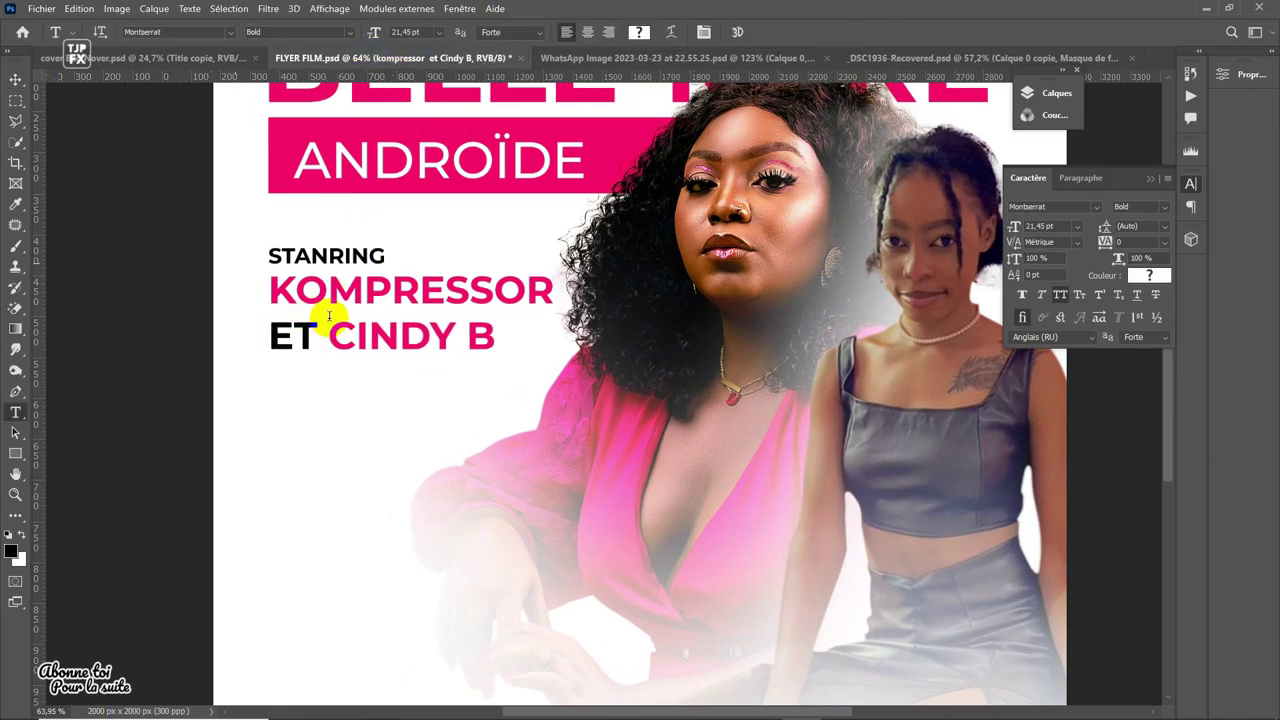
{"action": "scroll", "coordinate": [441, 305], "scroll_direction": "down", "scroll_amount": 2}
- Copy the names layer below and retype it as a small 'DISPONIBLE SUR LES PLATES FORMES DIGITALES' line
{"action": "left_click_drag", "start_coordinate": [420, 262], "coordinate": [420, 372]}
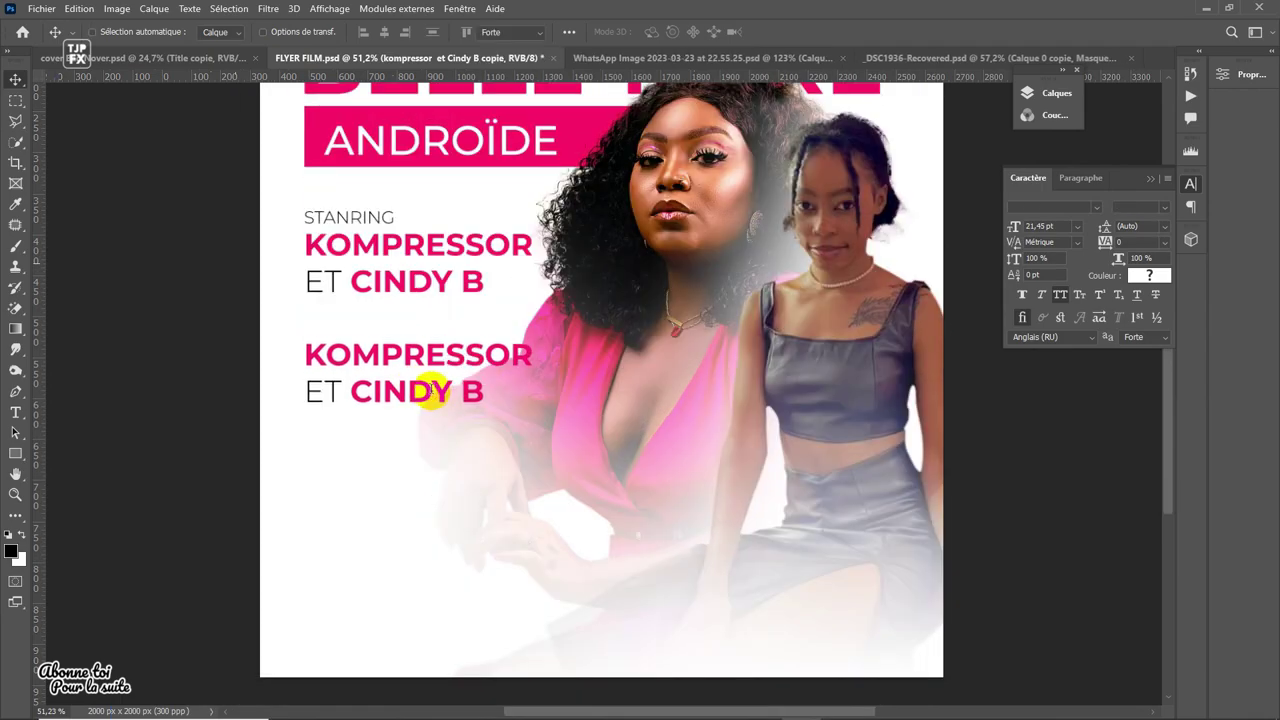
{"action": "left_click", "coordinate": [420, 372]}
{"action": "key", "text": "ctrl+a"}
{"action": "type", "text": "DI"}
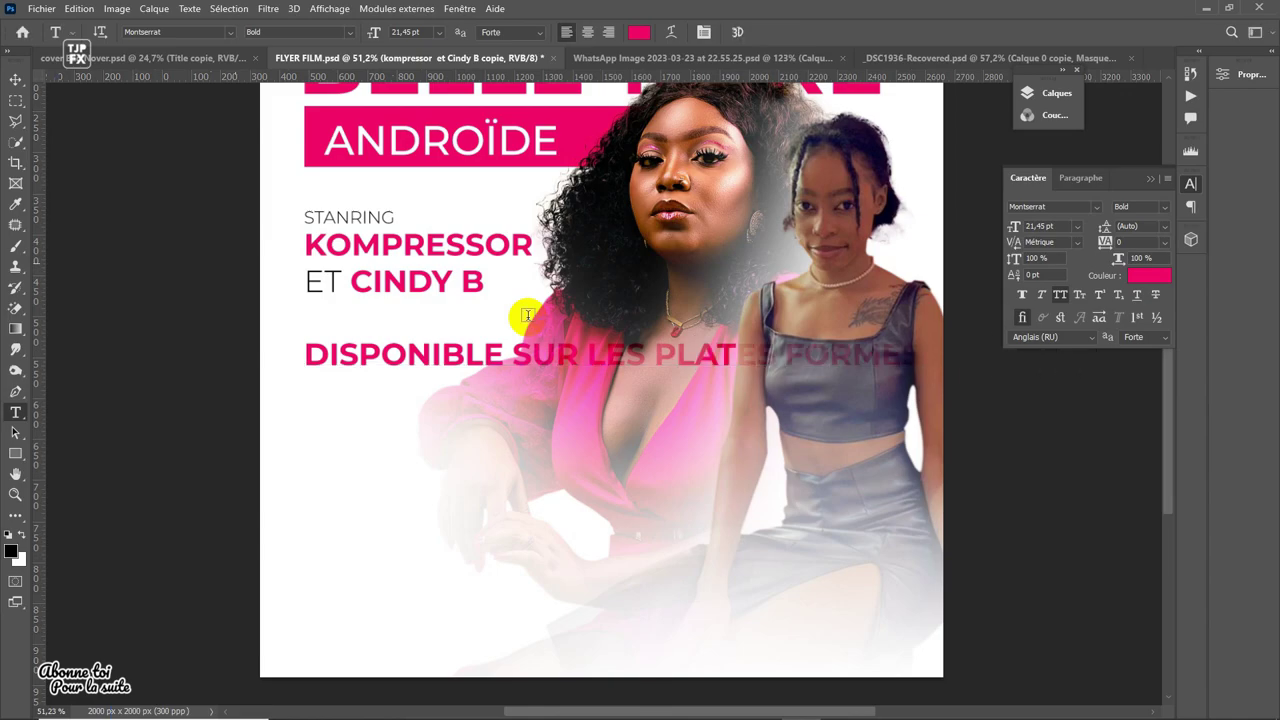
{"action": "left_click_drag", "start_coordinate": [1094, 366], "coordinate": [608, 343]}
{"action": "key", "text": "ctrl+Return"}
{"action": "scroll", "coordinate": [516, 350], "scroll_direction": "up", "scroll_amount": 1}
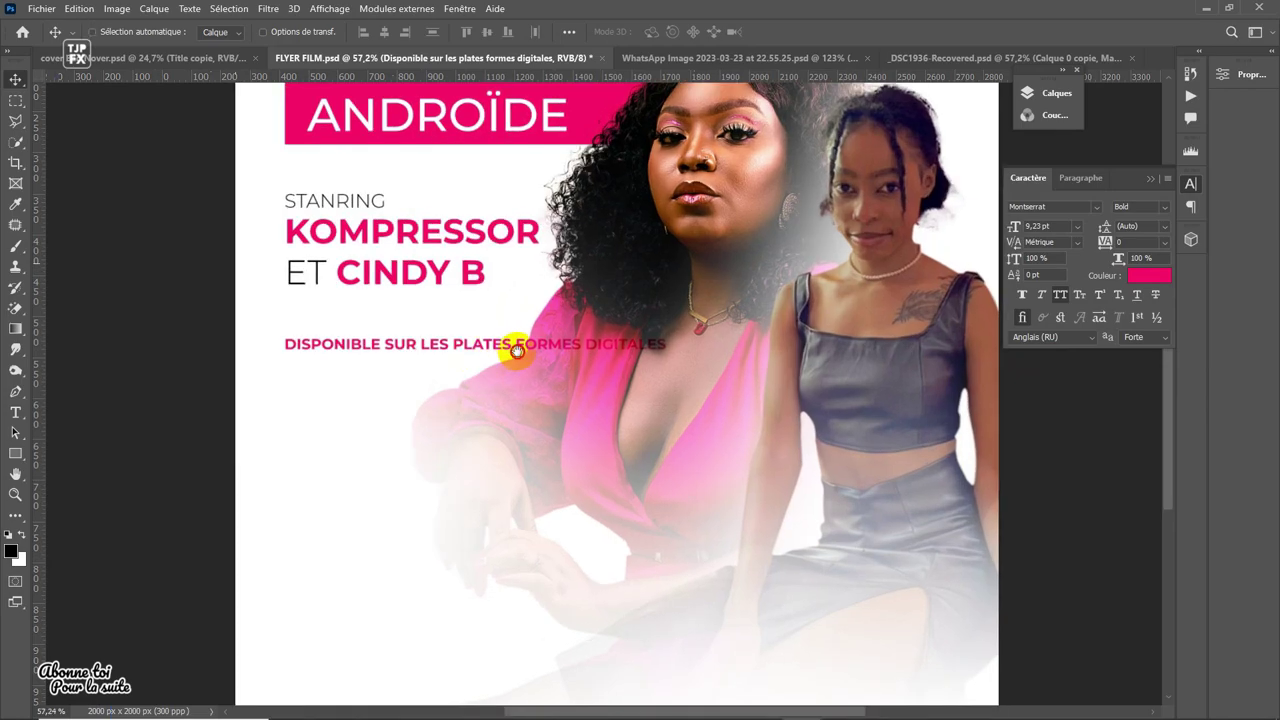
{"action": "left_click_drag", "start_coordinate": [516, 350], "coordinate": [465, 380]}
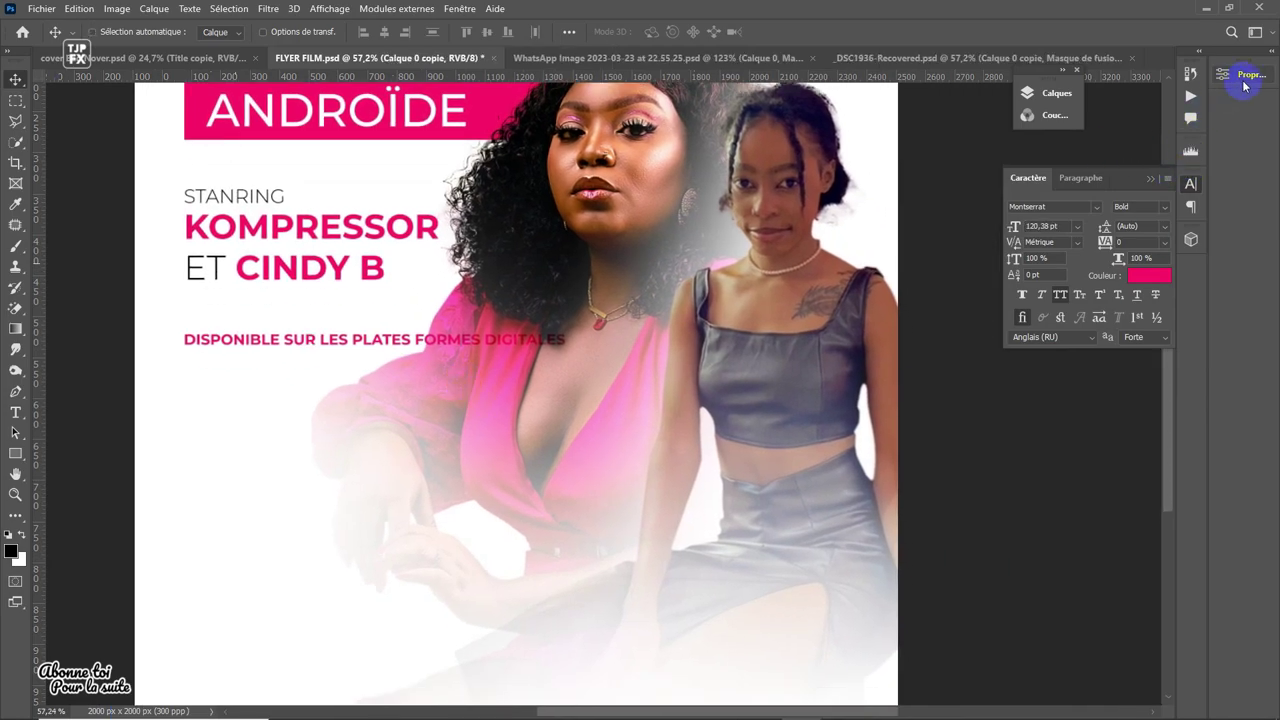
- Paint white on the Calque 0 copie mask to reveal more of the pink arm and dress
{"action": "left_click", "coordinate": [1062, 93]}
{"action": "mouse_move", "coordinate": [447, 297]}
{"action": "left_mouse_down"}
{"action": "mouse_move", "coordinate": [528, 371]}
{"action": "mouse_move", "coordinate": [586, 328]}
{"action": "left_mouse_up"}
{"action": "mouse_move", "coordinate": [386, 394]}
{"action": "left_mouse_down"}
{"action": "mouse_move", "coordinate": [336, 437]}
{"action": "mouse_move", "coordinate": [443, 629]}
{"action": "mouse_move", "coordinate": [437, 294]}
{"action": "mouse_move", "coordinate": [565, 428]}
{"action": "left_mouse_up"}
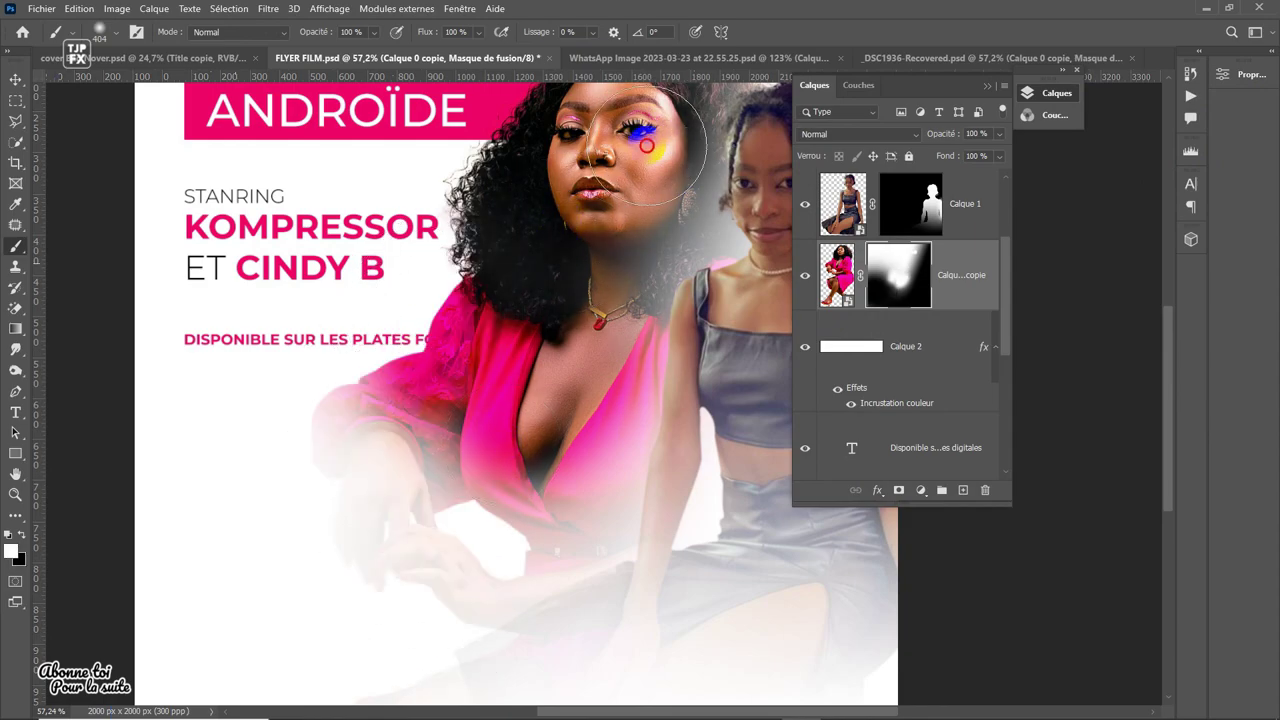
{"action": "scroll", "coordinate": [647, 146], "scroll_direction": "down", "scroll_amount": 2}
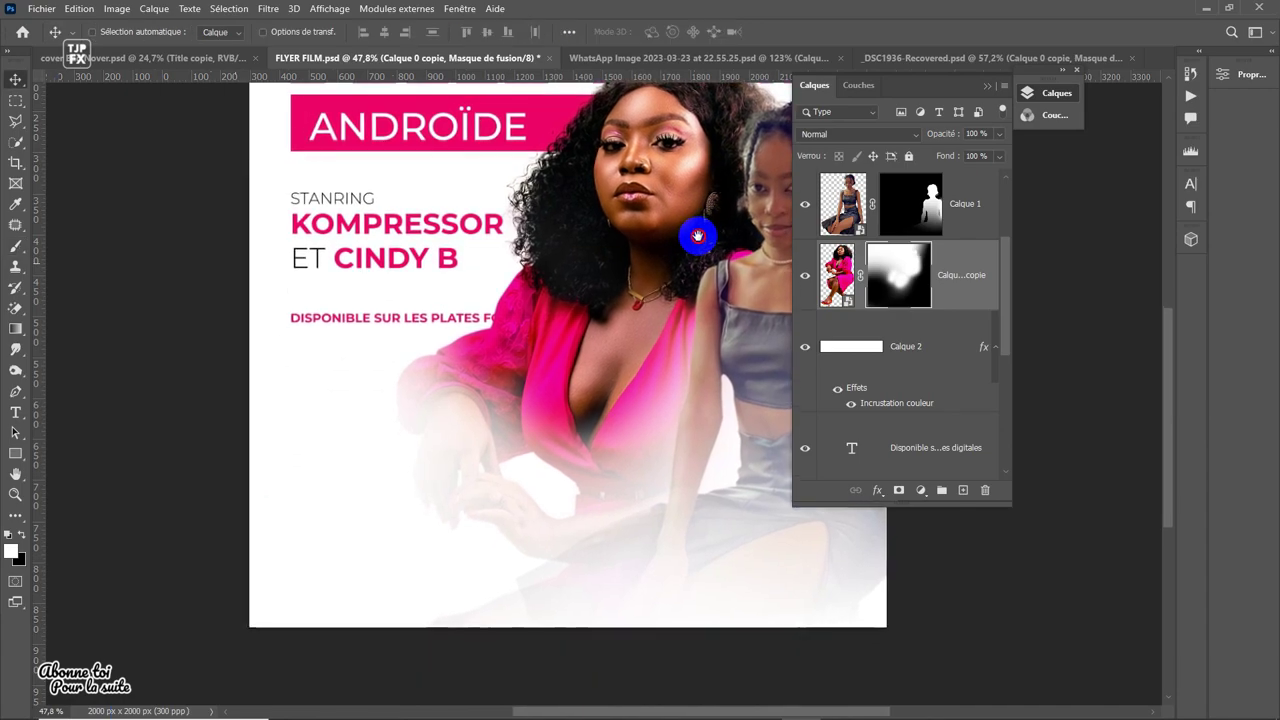
{"action": "key", "text": "v"}
{"action": "left_click", "coordinate": [930, 444]}
- Shift the pink-dress woman right and reposition the DISPONIBLE text under the names
{"action": "left_click_drag", "start_coordinate": [565, 331], "coordinate": [537, 327]}
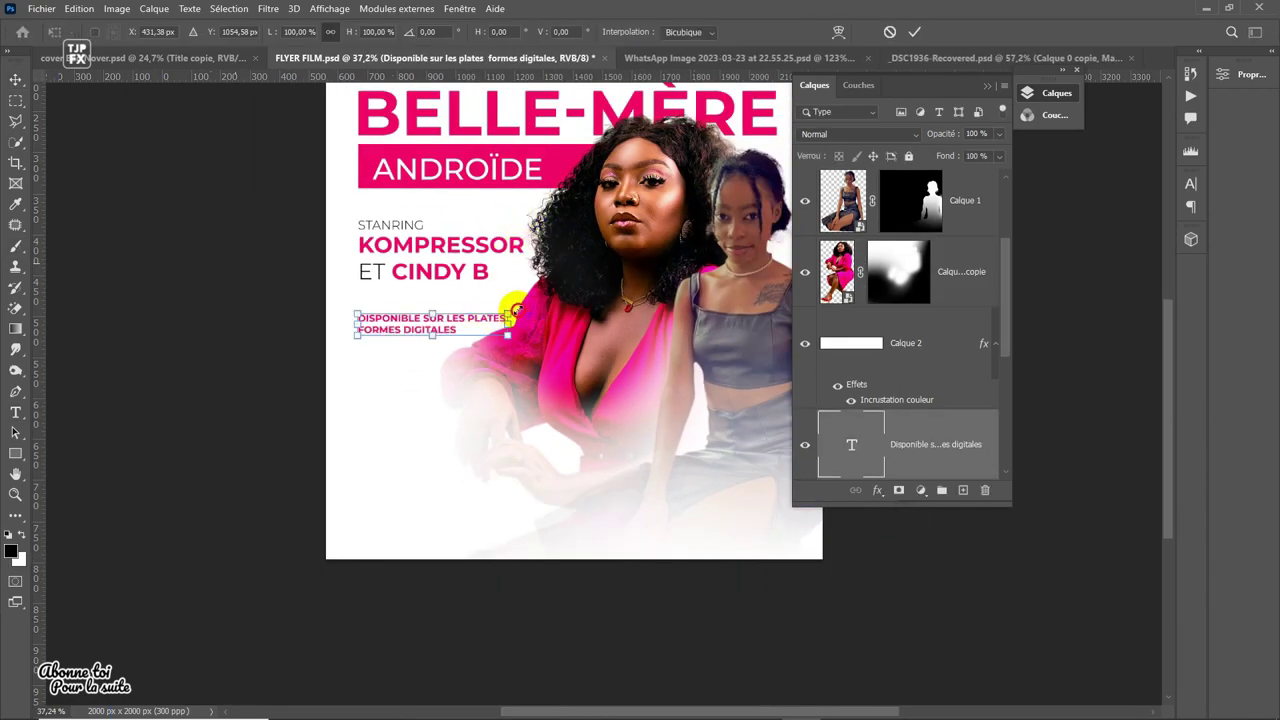
{"action": "key", "text": "Escape"}
{"action": "scroll", "coordinate": [502, 360], "scroll_direction": "up", "scroll_amount": 2}
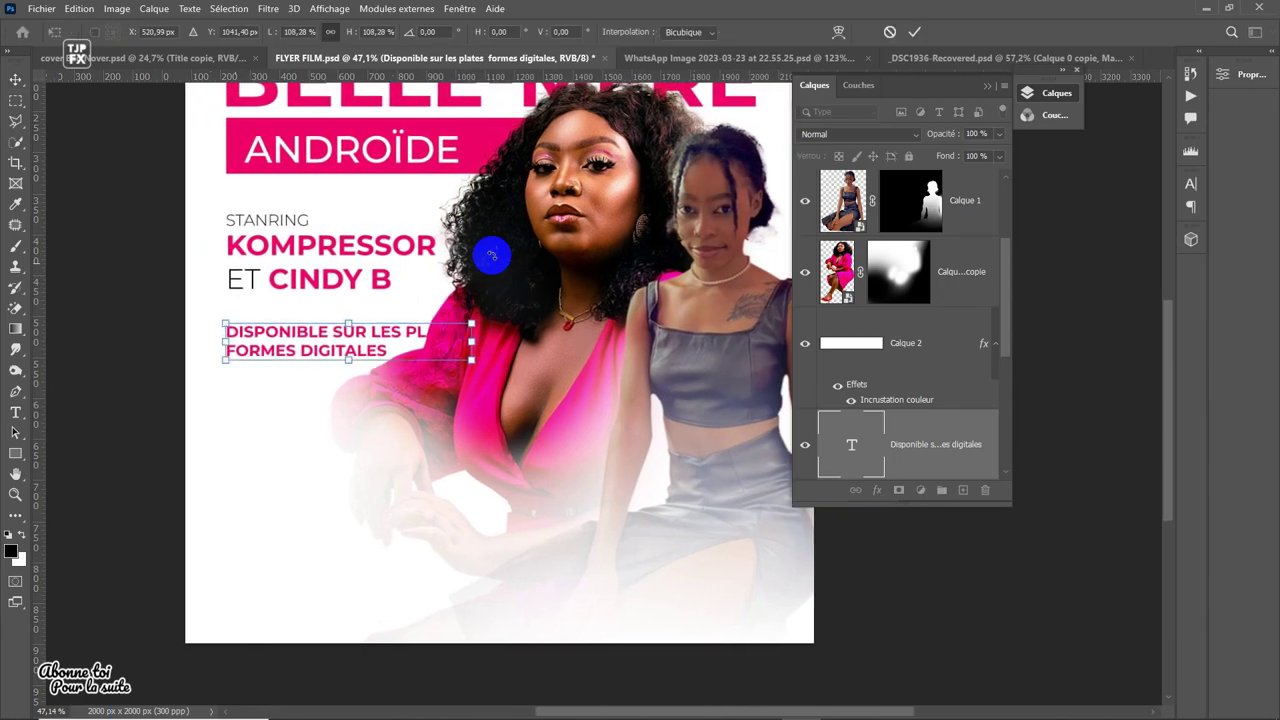
{"action": "mouse_move", "coordinate": [486, 251]}
{"action": "left_mouse_down"}
{"action": "mouse_move", "coordinate": [443, 291]}
{"action": "mouse_move", "coordinate": [530, 300]}
{"action": "left_mouse_up"}
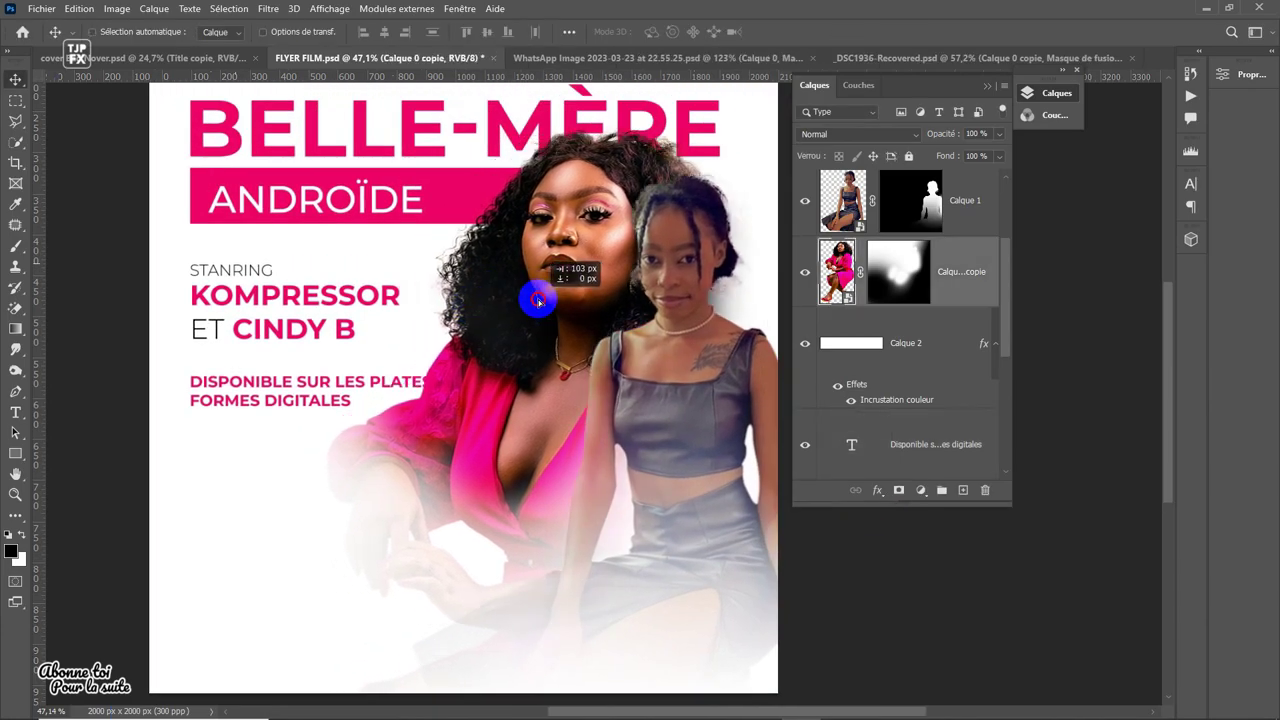
{"action": "left_click", "coordinate": [375, 386]}
{"action": "key", "text": "ctrl+t"}
{"action": "left_click_drag", "start_coordinate": [420, 400], "coordinate": [464, 330]}
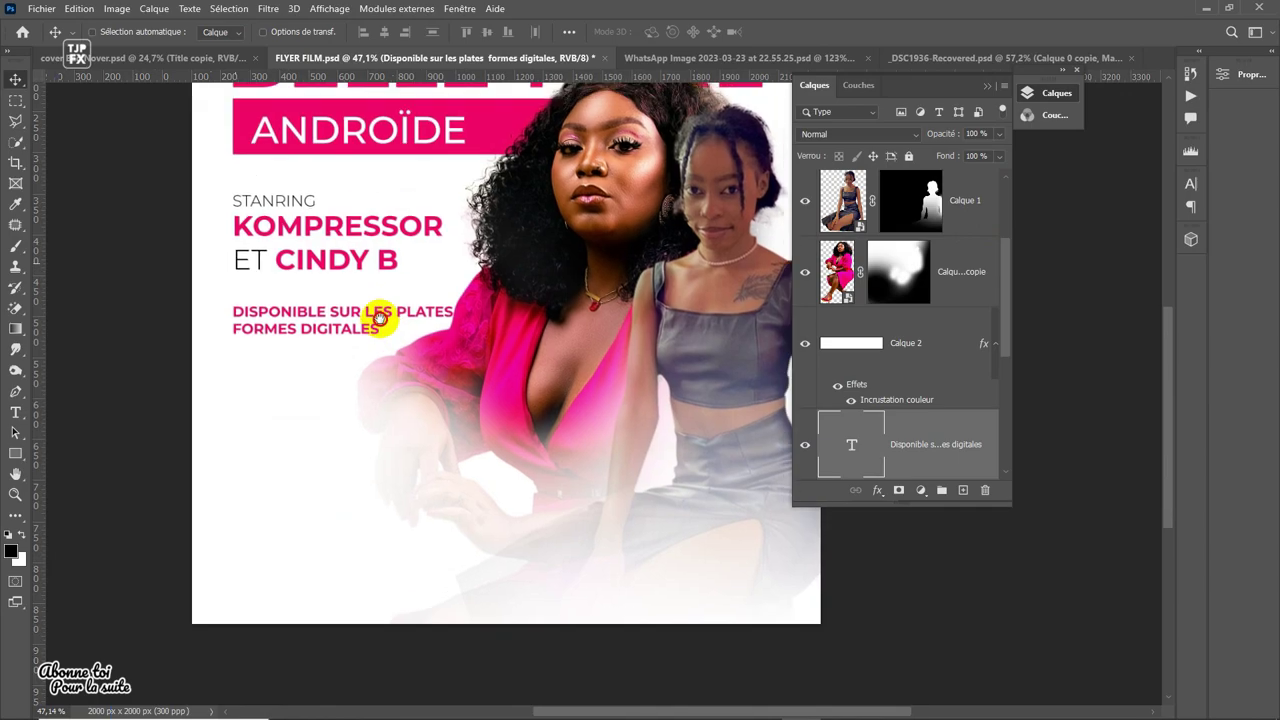
{"action": "key", "text": "Return"}
- Set the DISPONIBLE text colour to black and select all of its text
{"action": "left_click", "coordinate": [1190, 183]}
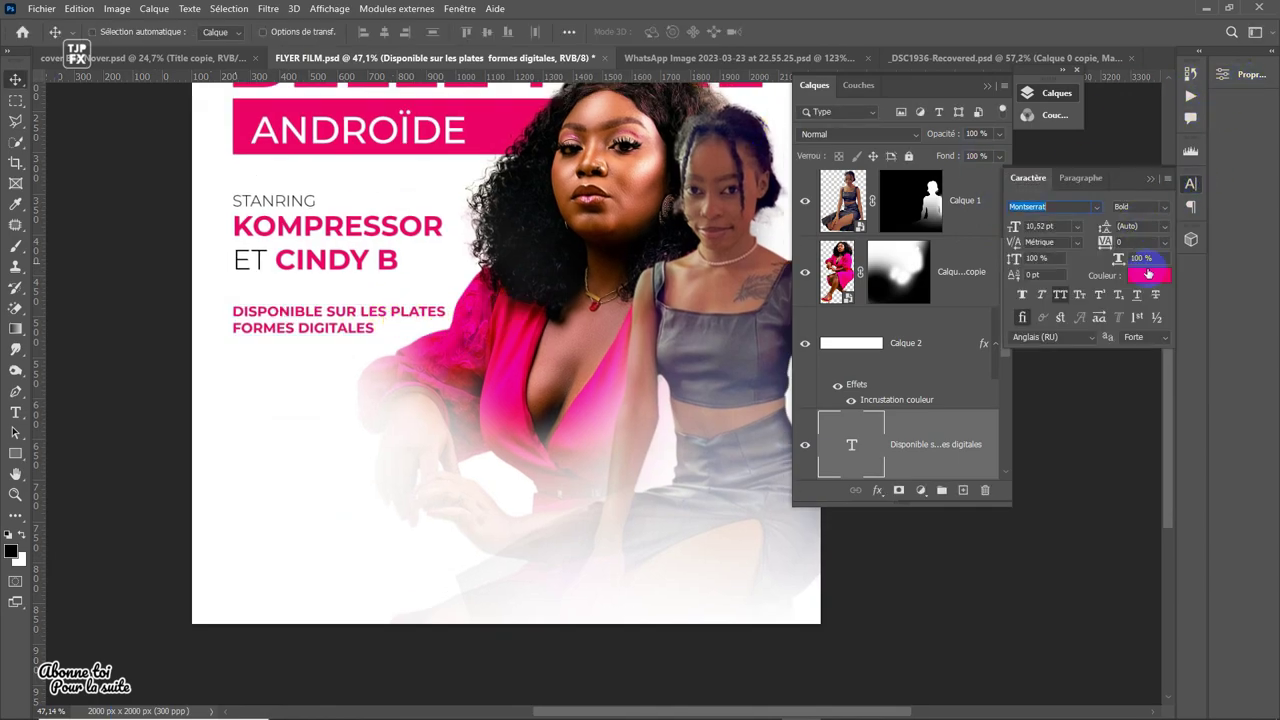
{"action": "left_click", "coordinate": [1148, 275]}
{"action": "key", "text": "Return"}
{"action": "scroll", "coordinate": [430, 310], "scroll_direction": "up", "scroll_amount": 2}
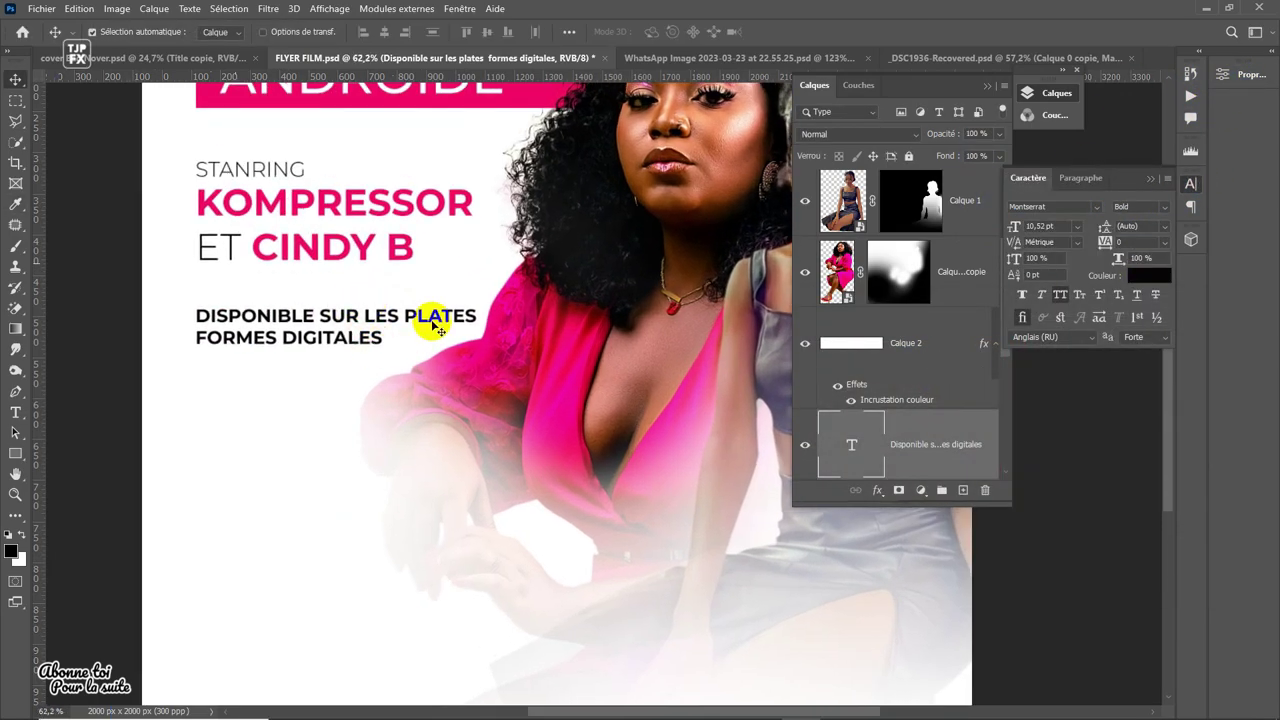
{"action": "key", "text": "t"}
{"action": "left_click_drag", "start_coordinate": [385, 342], "coordinate": [196, 318]}
{"action": "mouse_move", "coordinate": [566, 704]}
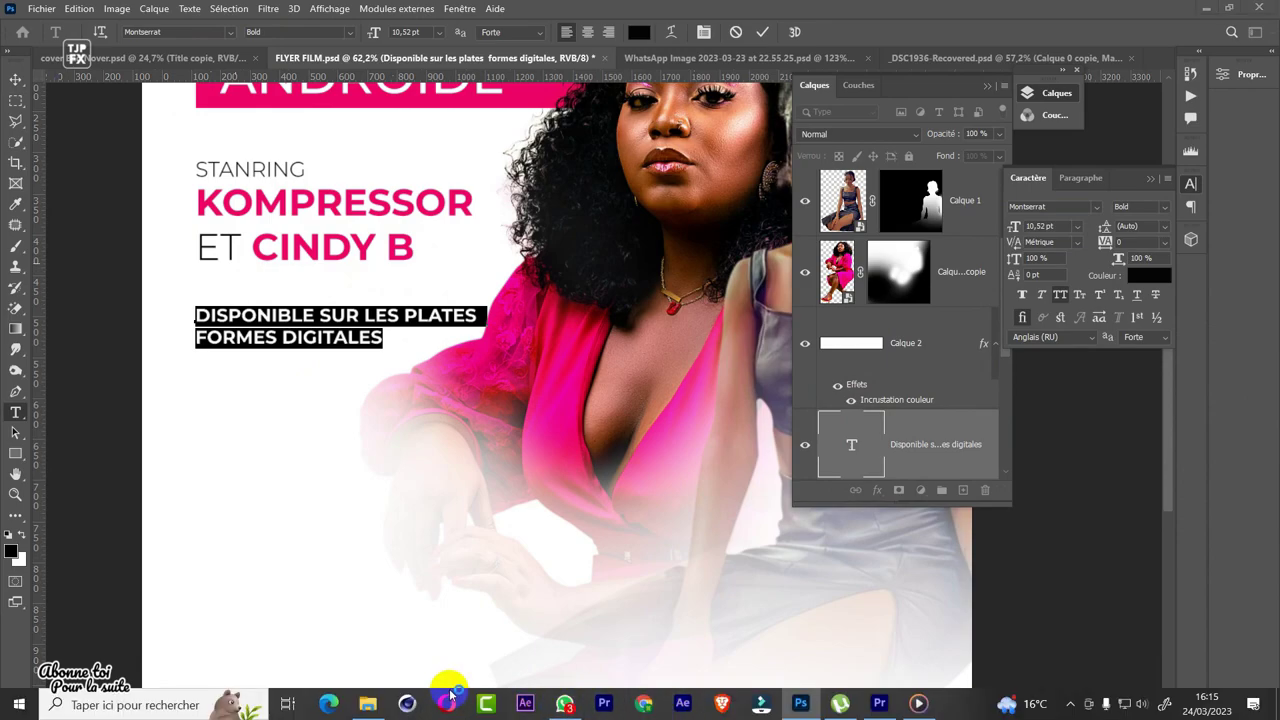
- Fill a rectangular selection around the availability text with black on a new layer
{"action": "key", "text": "Escape"}
{"action": "key", "text": "m"}
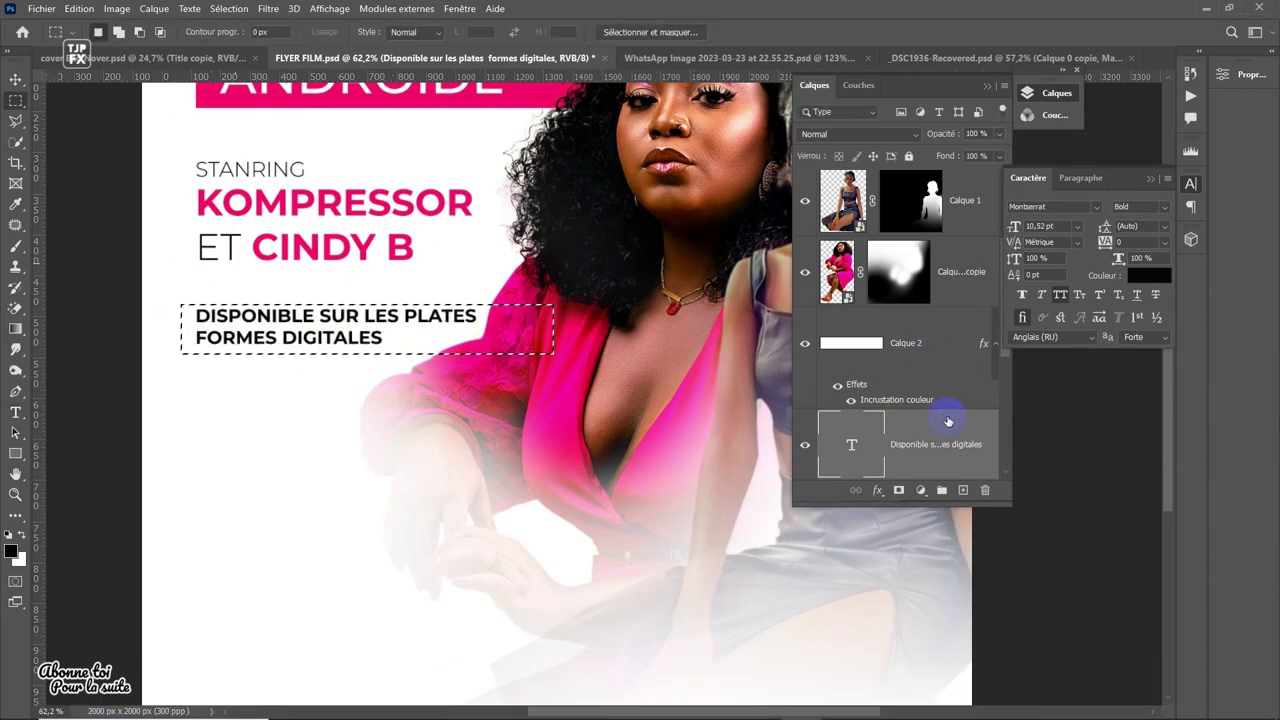
{"action": "left_click", "coordinate": [963, 490]}
{"action": "key", "text": "alt+BackSpace"}
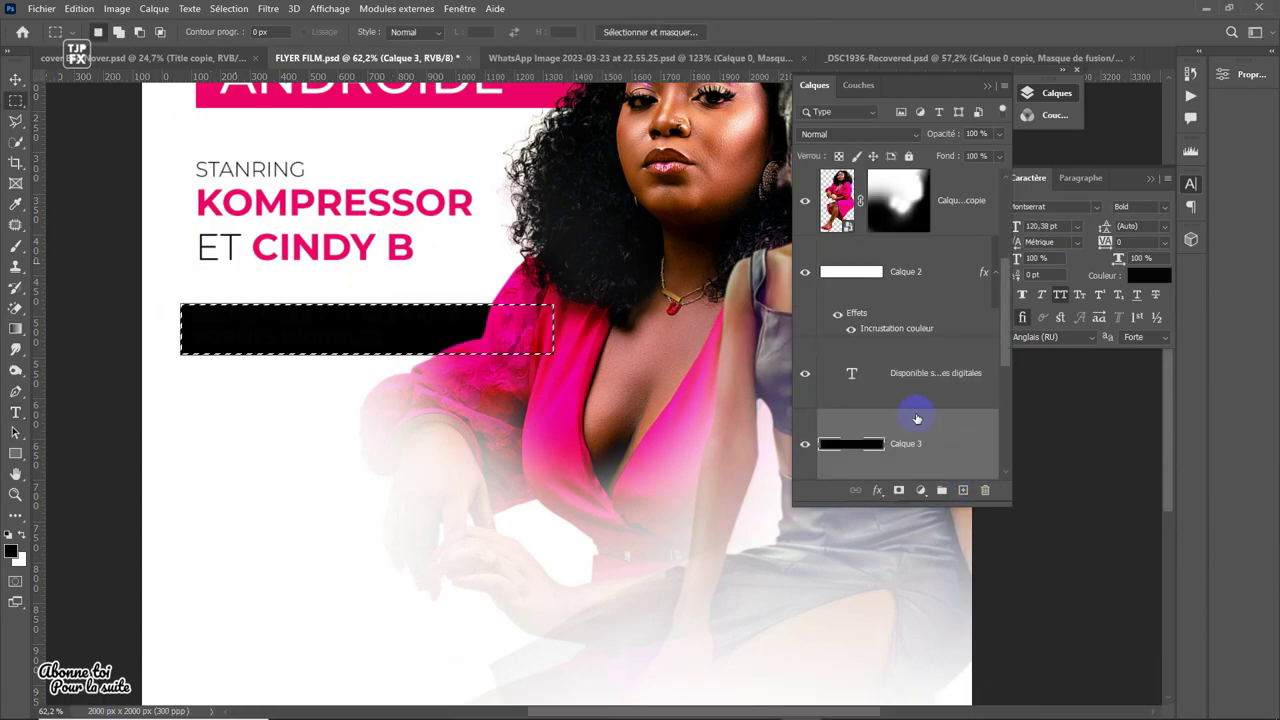
{"action": "key", "text": "v"}
- Make the availability text white and select it together with the black bar
{"action": "left_click", "coordinate": [400, 337]}
{"action": "left_click", "coordinate": [1148, 275]}
{"action": "left_click", "coordinate": [798, 336]}
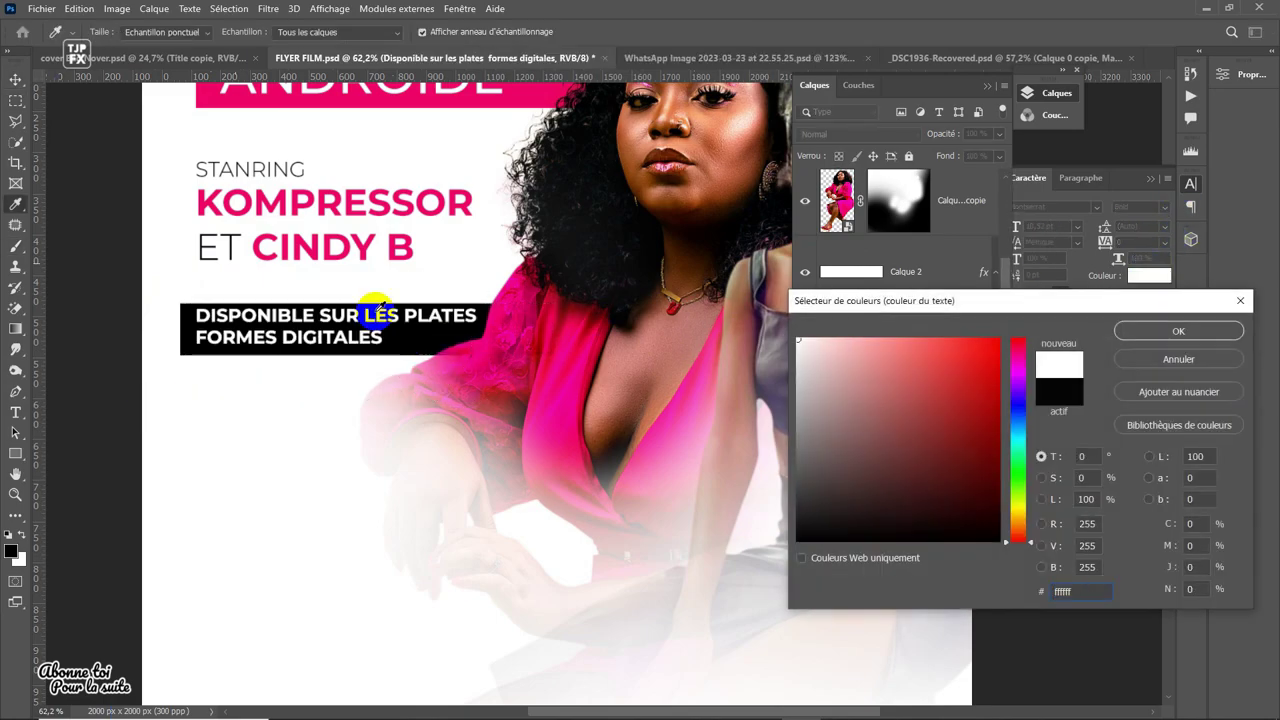
{"action": "left_click", "coordinate": [1151, 331]}
{"action": "key", "text": "alt+shift+bracketleft"}
{"action": "scroll", "coordinate": [383, 297], "scroll_direction": "down", "scroll_amount": 3}
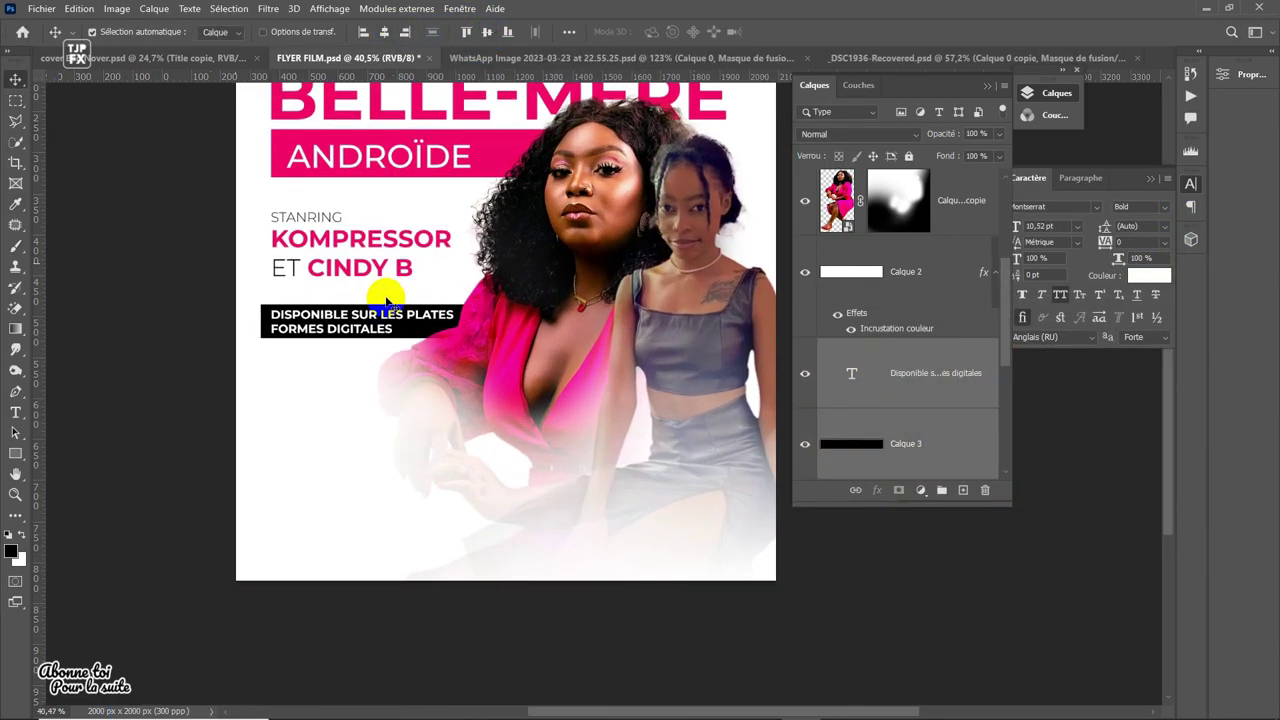
{"action": "scroll", "coordinate": [370, 372], "scroll_direction": "up", "scroll_amount": 2}
- Give the bar a pink Color Overlay layer effect
{"action": "left_click", "coordinate": [903, 424]}
{"action": "left_click", "coordinate": [877, 490]}
{"action": "left_click", "coordinate": [930, 598]}
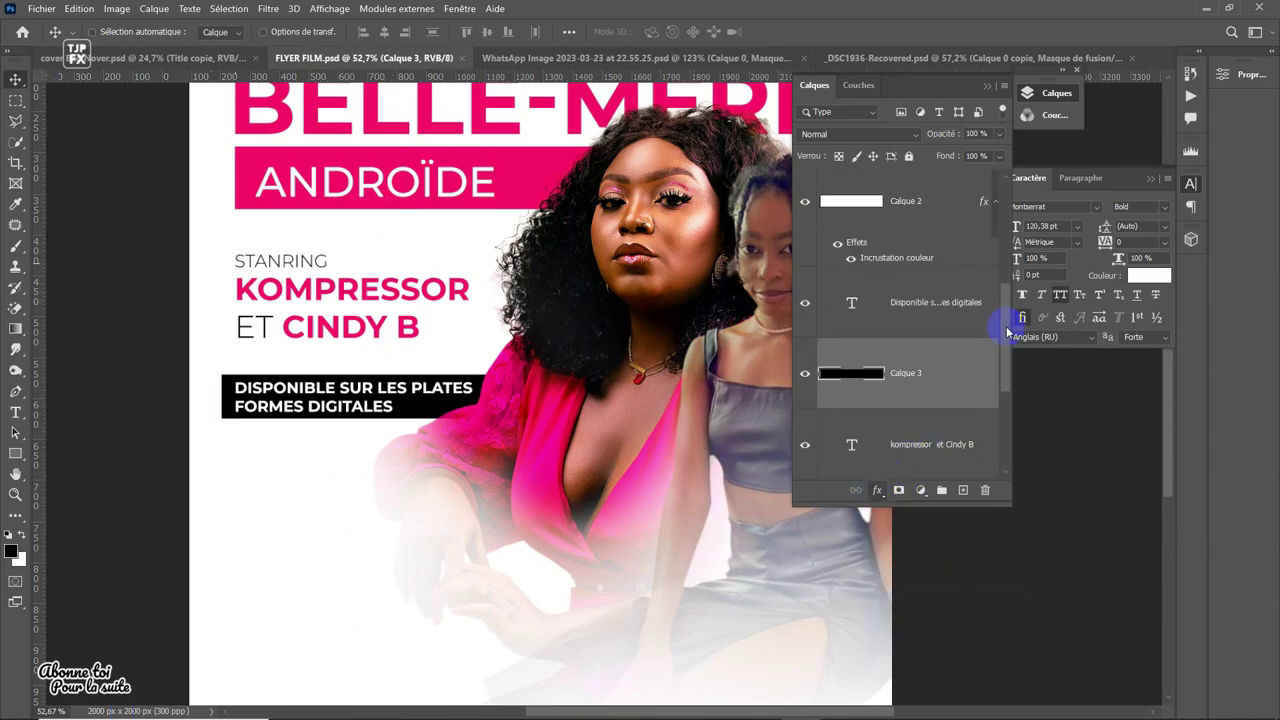
{"action": "key", "text": "Return"}
{"action": "scroll", "coordinate": [410, 387], "scroll_direction": "up", "scroll_amount": 2}
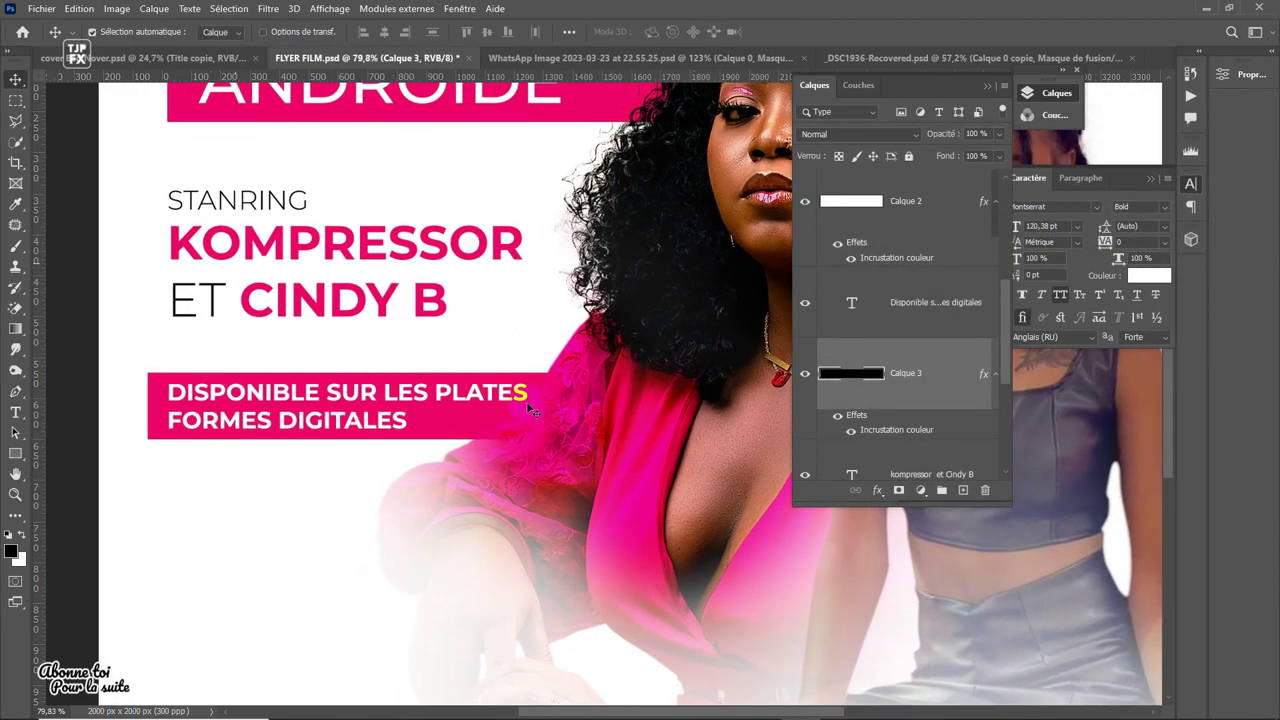
{"action": "scroll", "coordinate": [526, 401], "scroll_direction": "up", "scroll_amount": 3}
{"action": "scroll", "coordinate": [911, 390], "scroll_direction": "up", "scroll_amount": 3}
{"action": "left_click", "coordinate": [898, 271]}
- Save the flyer and colour the availability text copy with the banner's pink
{"action": "scroll", "coordinate": [550, 420], "scroll_direction": "up", "scroll_amount": 3}
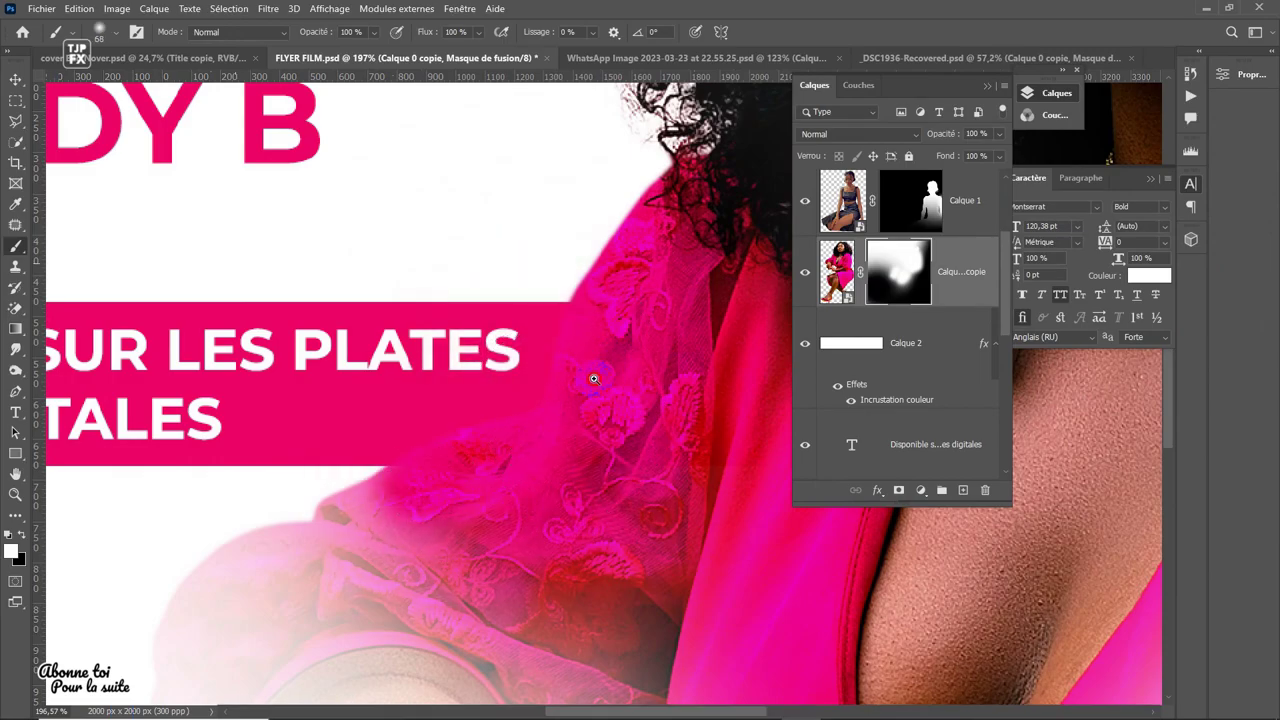
{"action": "scroll", "coordinate": [593, 379], "scroll_direction": "down", "scroll_amount": 5}
{"action": "key", "text": "ctrl+s"}
{"action": "scroll", "coordinate": [530, 378], "scroll_direction": "up", "scroll_amount": 2}
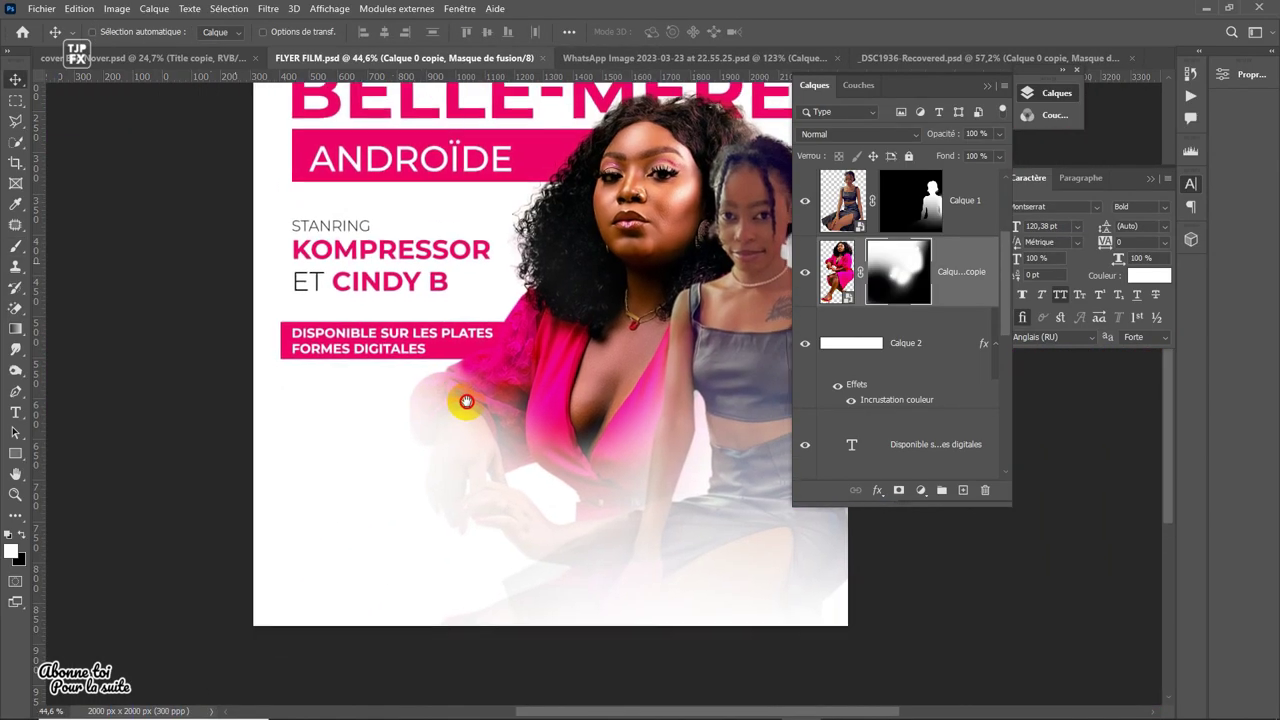
{"action": "scroll", "coordinate": [480, 314], "scroll_direction": "right", "scroll_amount": 3}
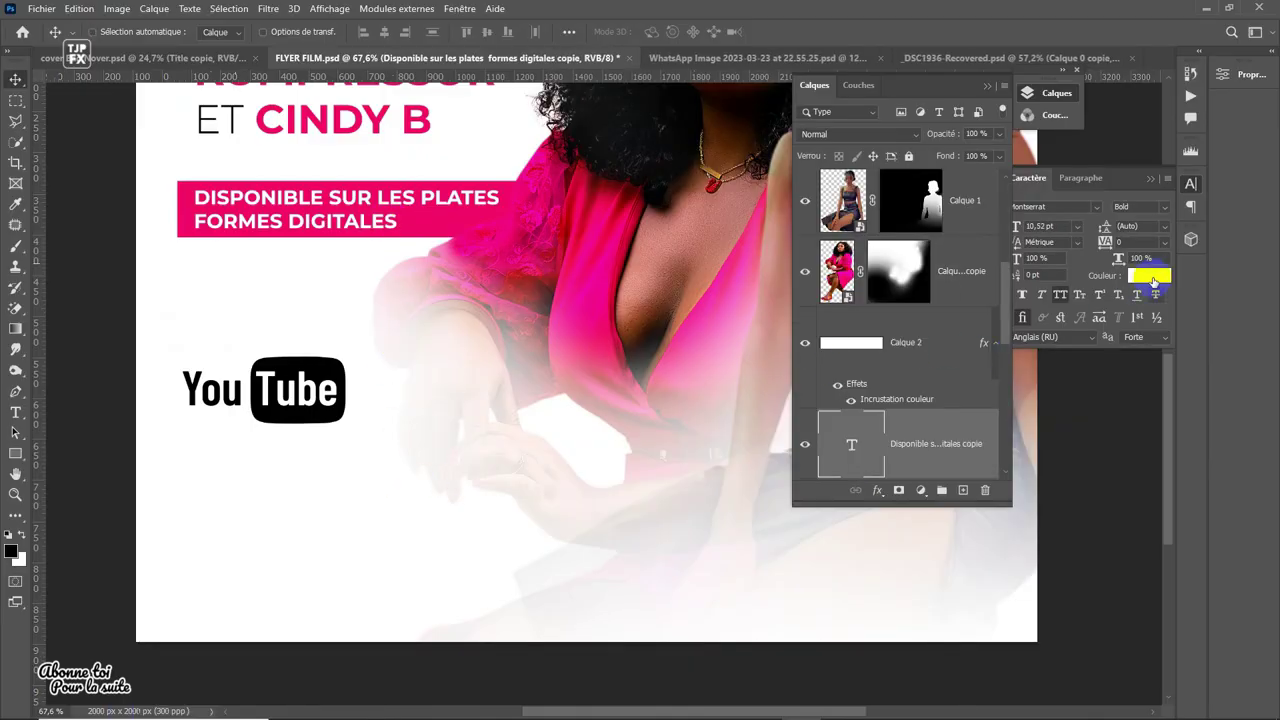
{"action": "left_click", "coordinate": [1150, 276]}
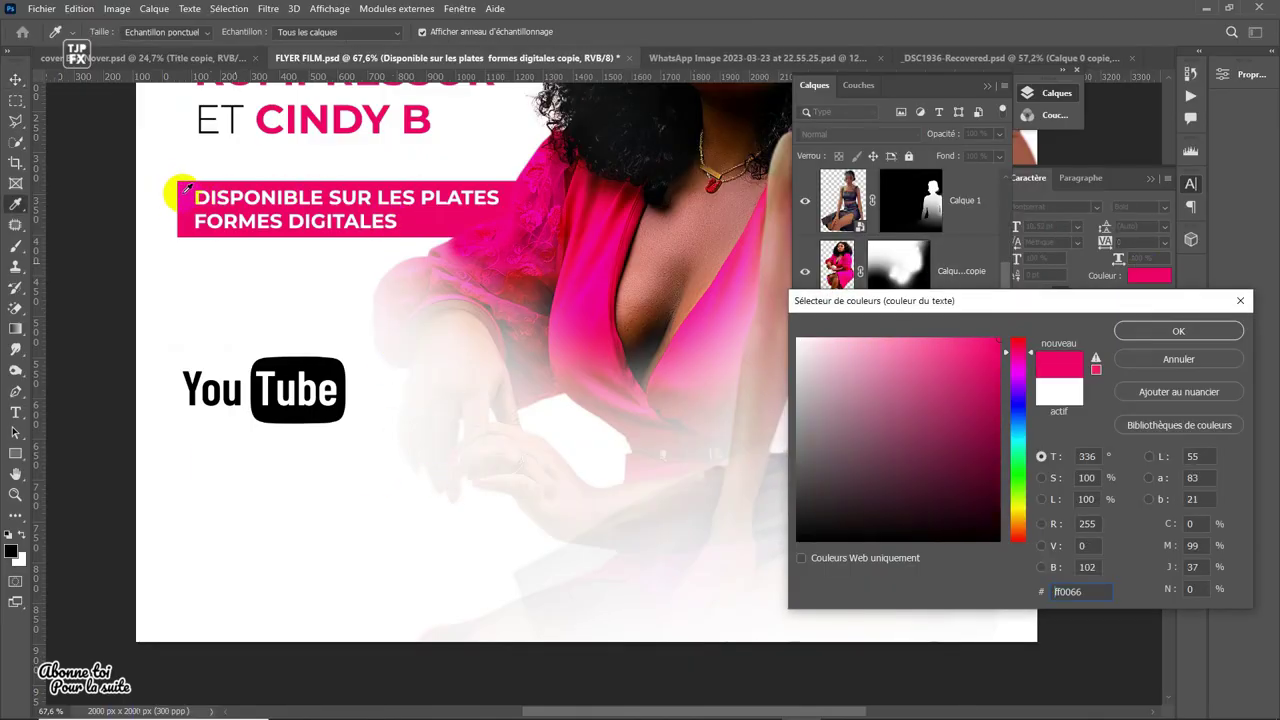
{"action": "key", "text": "alt+Tab"}
{"action": "key", "text": "alt+Tab"}
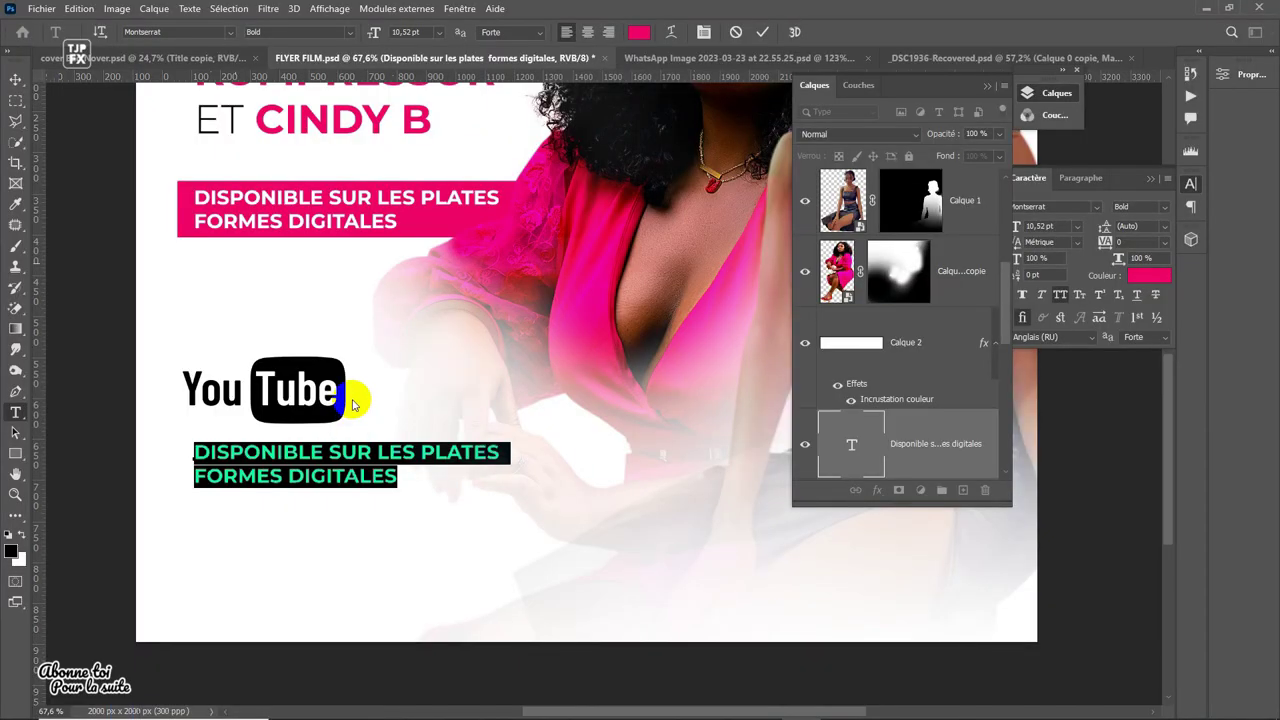
- Commit the retyped schedule line and scale MARDI ET SAMEDI up larger
{"action": "type", "text": "TOUS"}
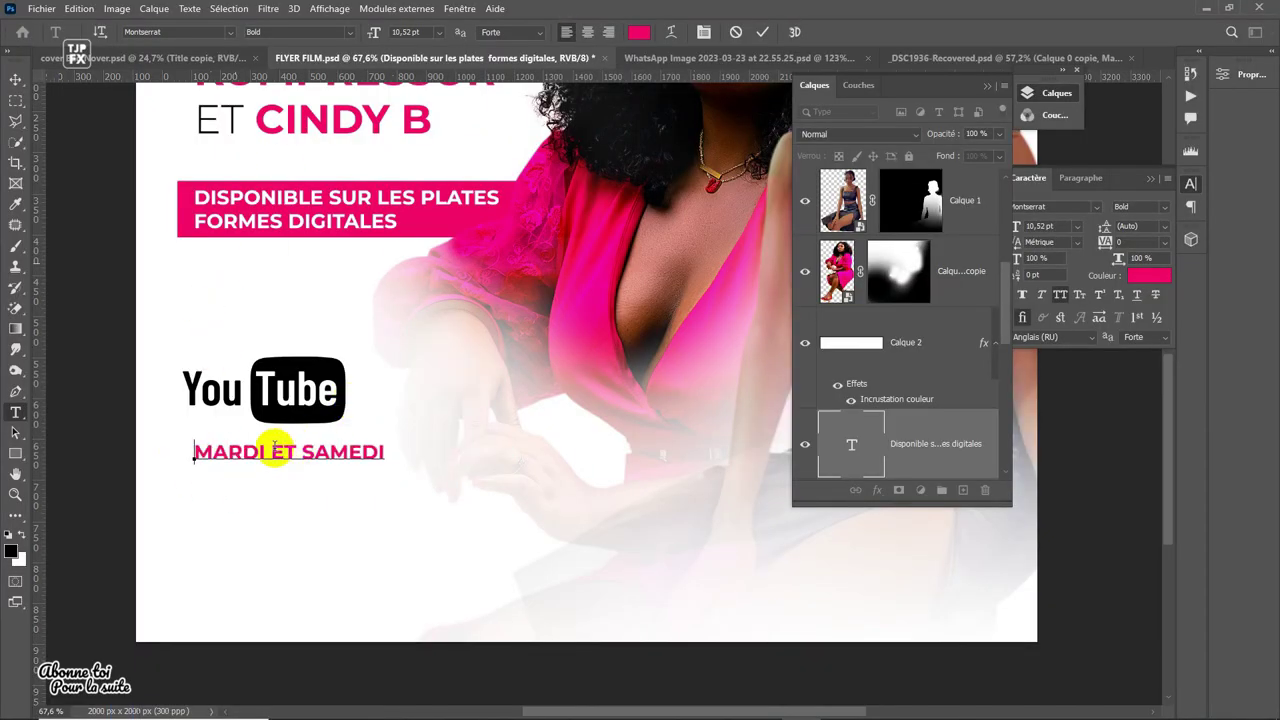
{"action": "type", "text": "v"}
{"action": "left_click_drag", "start_coordinate": [345, 423], "coordinate": [388, 425]}
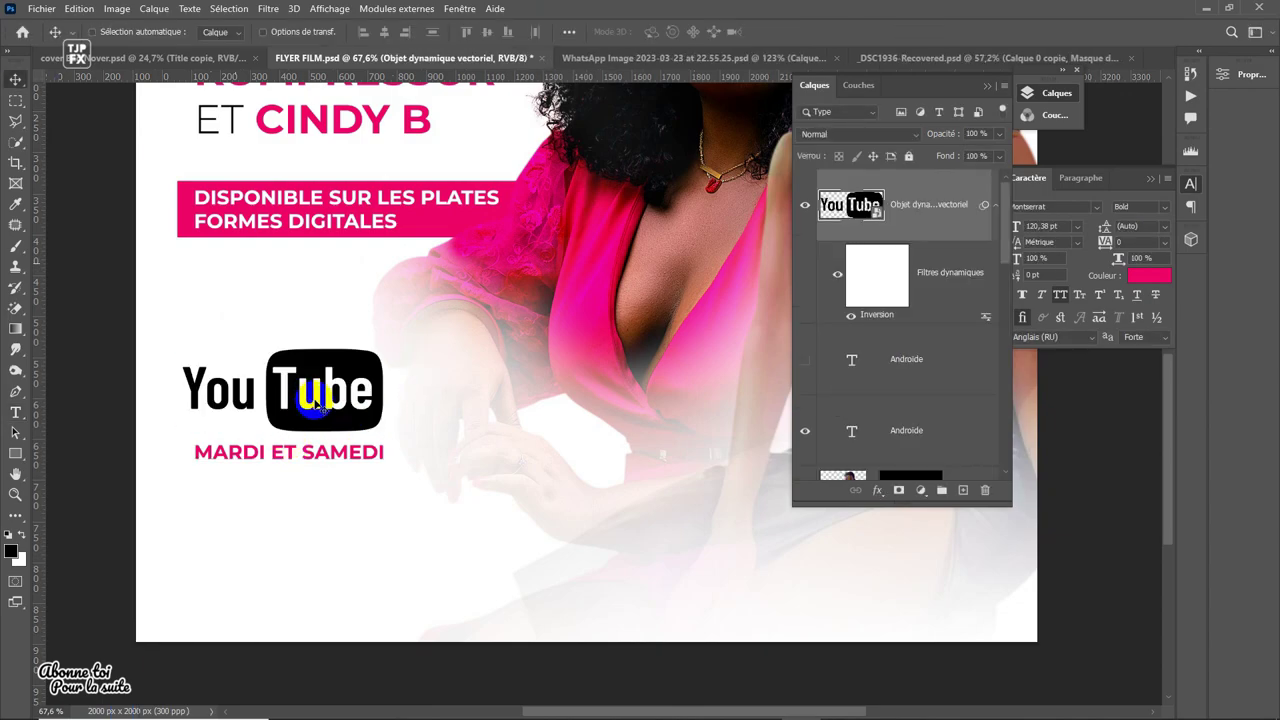
{"action": "key", "text": "ctrl+z"}
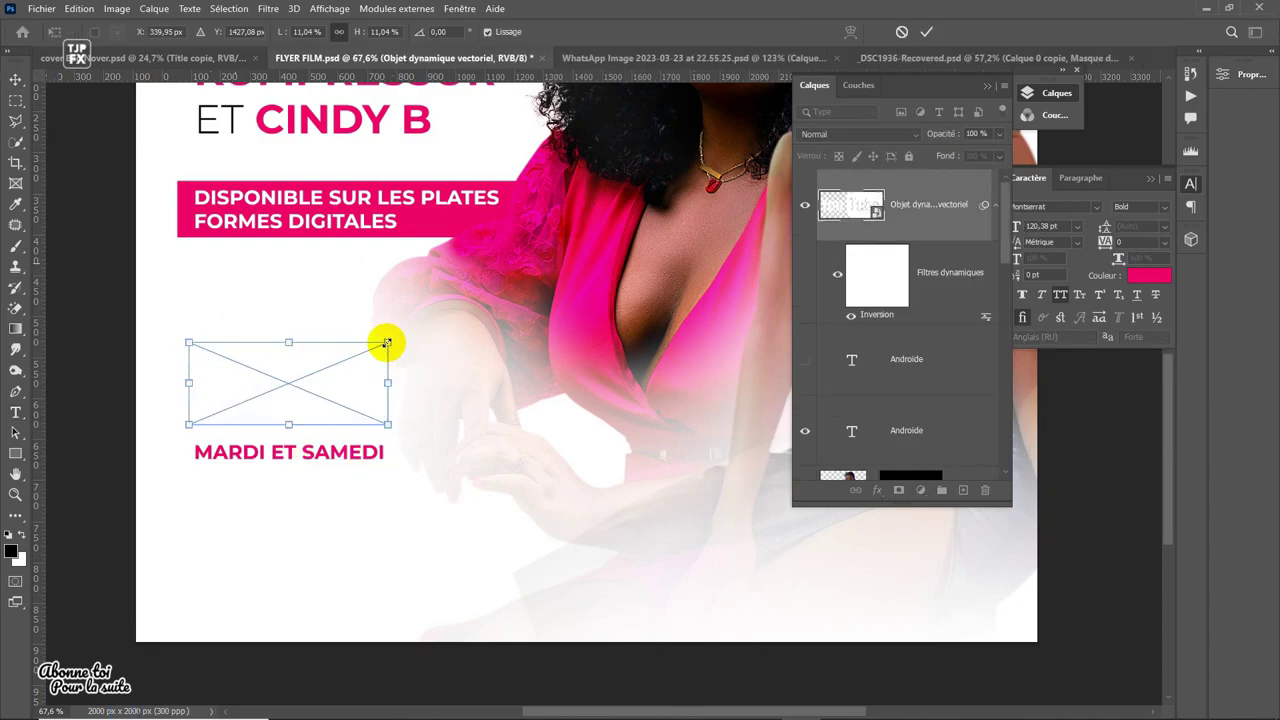
{"action": "left_click", "coordinate": [309, 457]}
{"action": "key", "text": "ctrl+t"}
{"action": "left_click_drag", "start_coordinate": [383, 461], "coordinate": [523, 475]}
{"action": "left_click", "coordinate": [290, 408]}
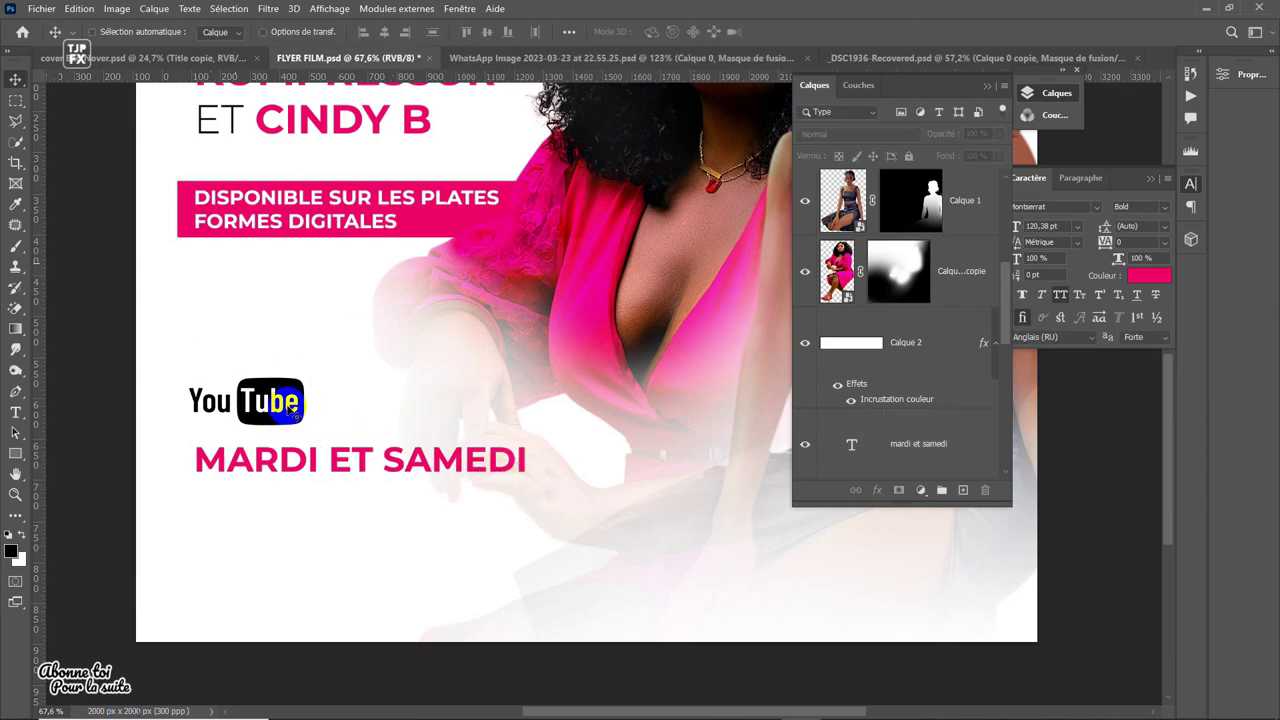
- Enlarge the YouTube logo with Free Transform and zoom out to view the flyer
{"action": "left_click", "coordinate": [293, 401]}
{"action": "scroll", "coordinate": [293, 401], "scroll_direction": "up", "scroll_amount": 2}
{"action": "key", "text": "ctrl+t"}
{"action": "key", "text": "Return"}
{"action": "left_click_drag", "start_coordinate": [343, 394], "coordinate": [608, 471]}
{"action": "scroll", "coordinate": [305, 435], "scroll_direction": "down", "scroll_amount": 2}
{"action": "key", "text": "ctrl+t"}
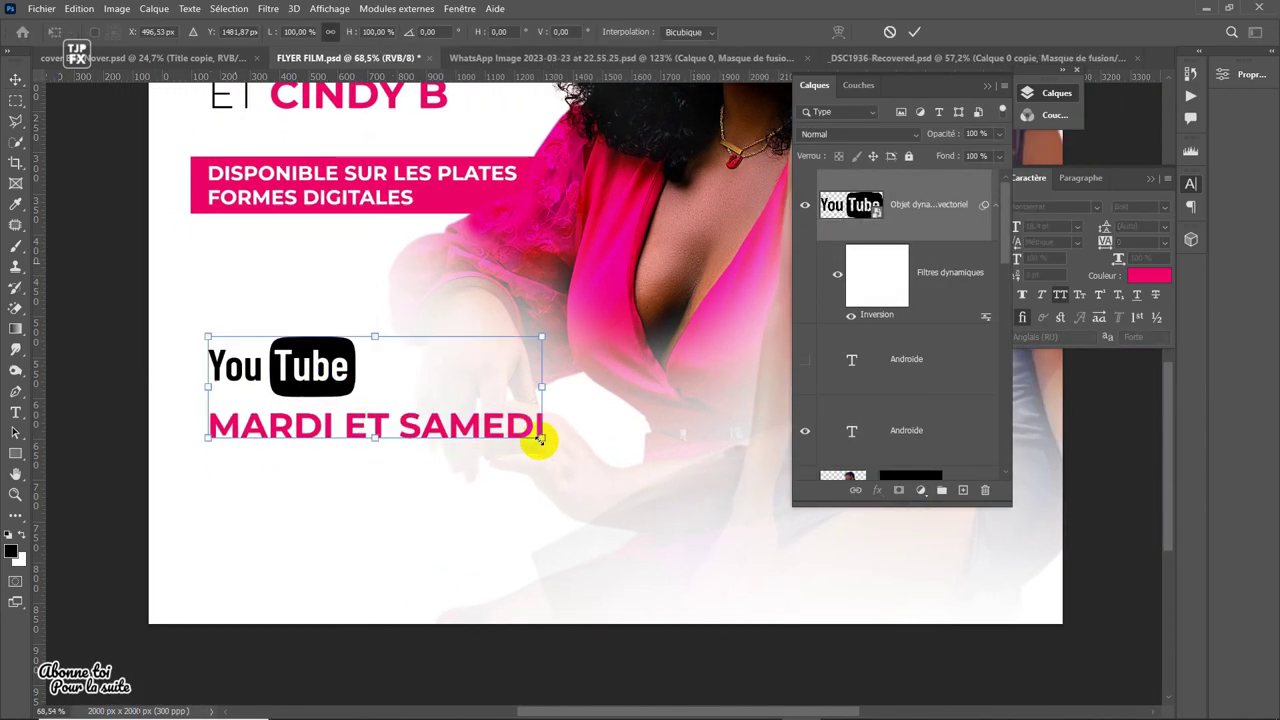
{"action": "key", "text": "Return"}
{"action": "scroll", "coordinate": [381, 432], "scroll_direction": "down", "scroll_amount": 2}
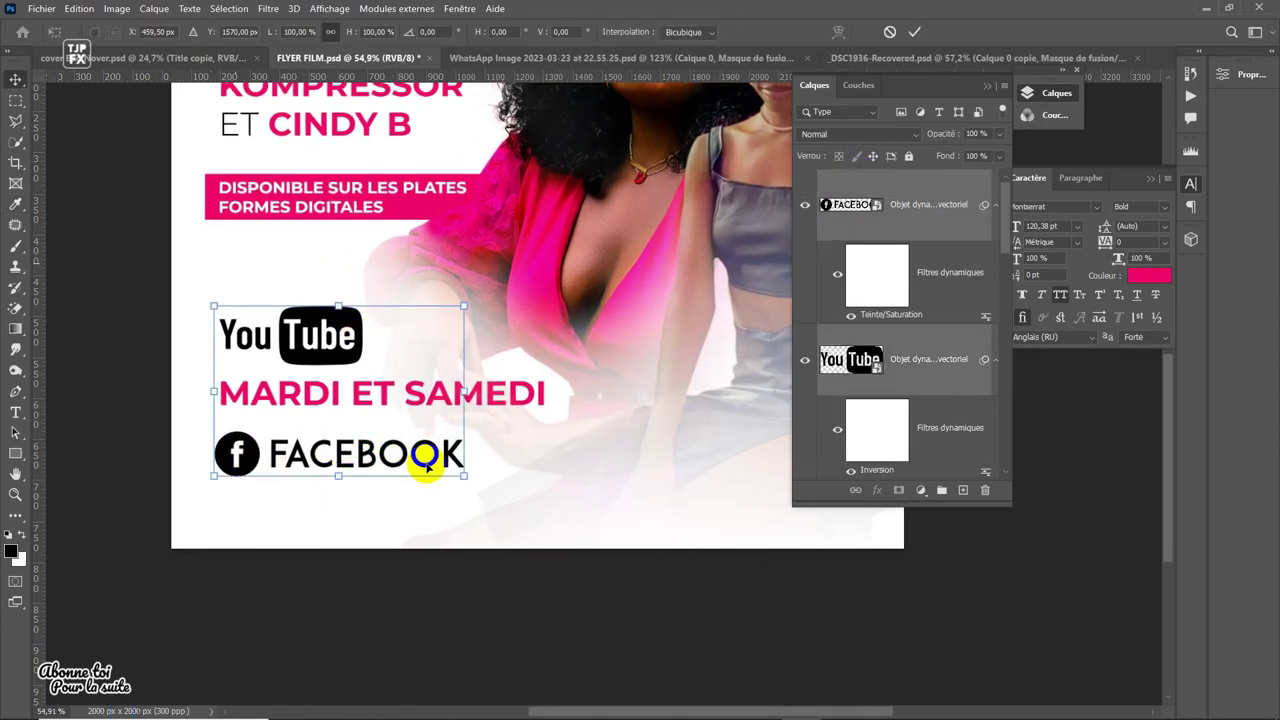
- Rearrange the FACEBOOK and YouTube logos, shrinking and repositioning them on the flyer
{"action": "left_click_drag", "start_coordinate": [423, 466], "coordinate": [391, 449]}
{"action": "left_click_drag", "start_coordinate": [310, 332], "coordinate": [310, 355]}
{"action": "left_click_drag", "start_coordinate": [300, 420], "coordinate": [300, 450]}
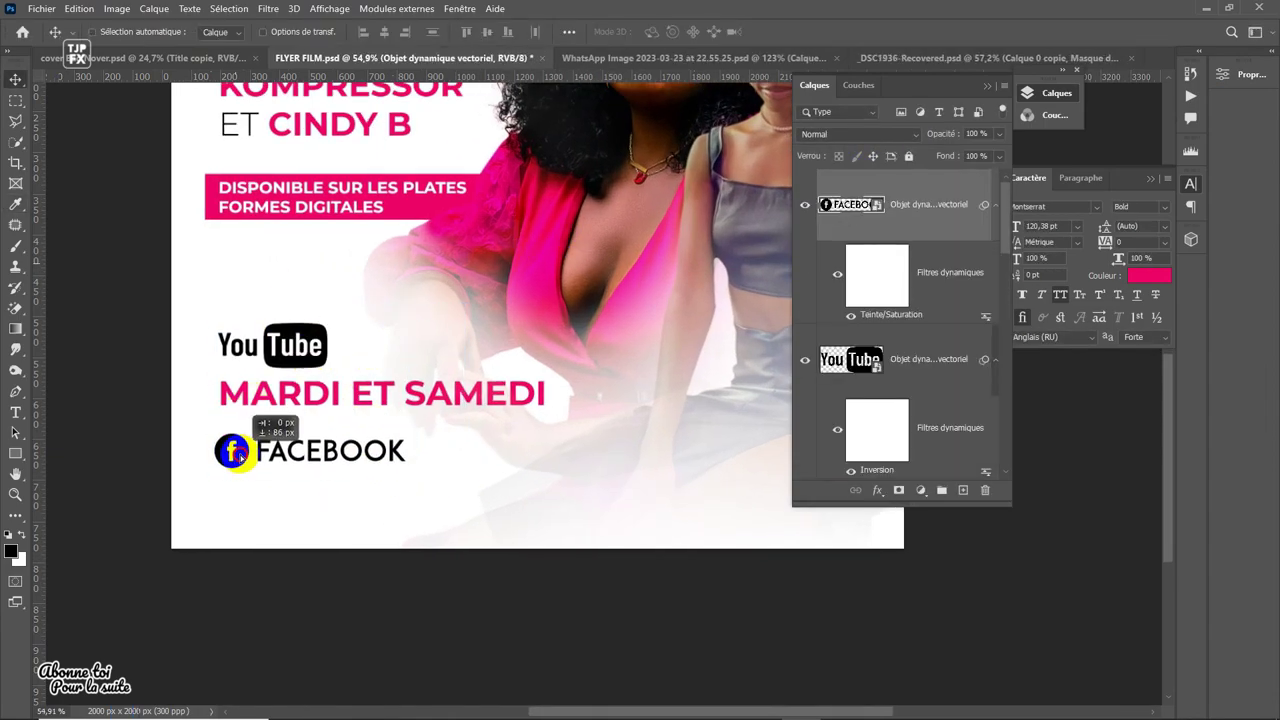
{"action": "left_click_drag", "start_coordinate": [408, 326], "coordinate": [398, 338]}
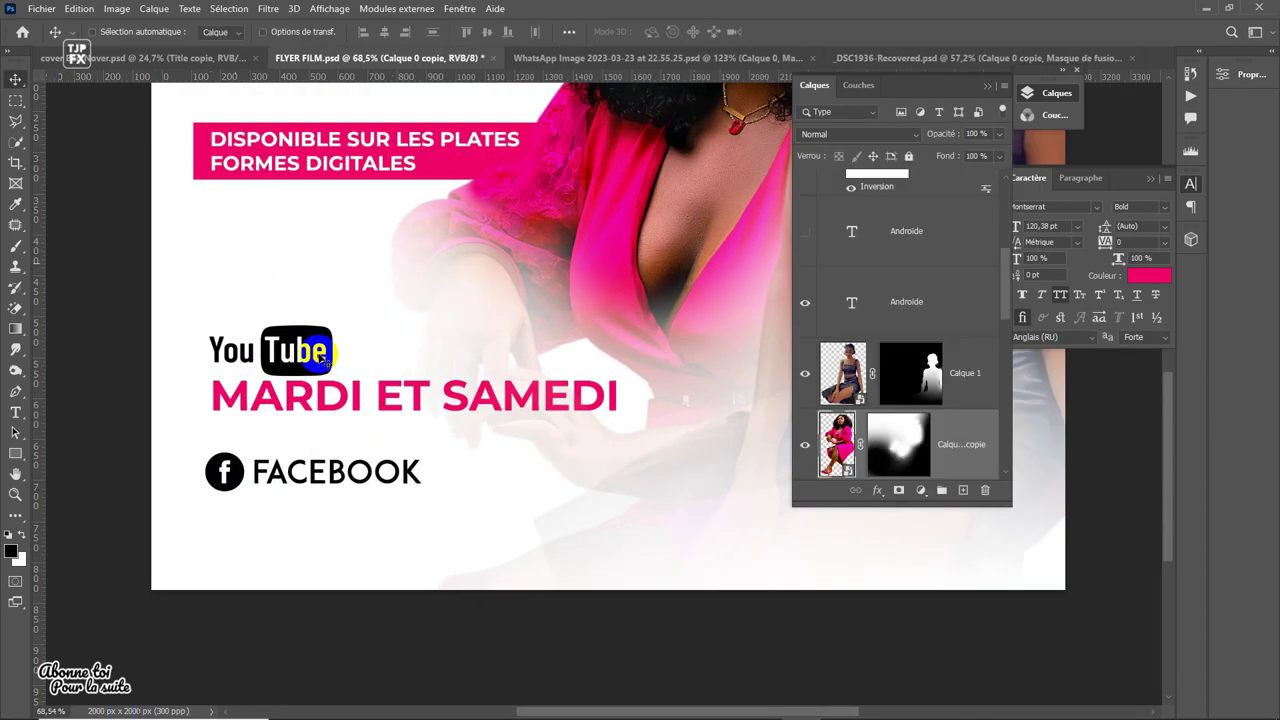
{"action": "left_click", "coordinate": [340, 340]}
{"action": "key", "text": "Return"}
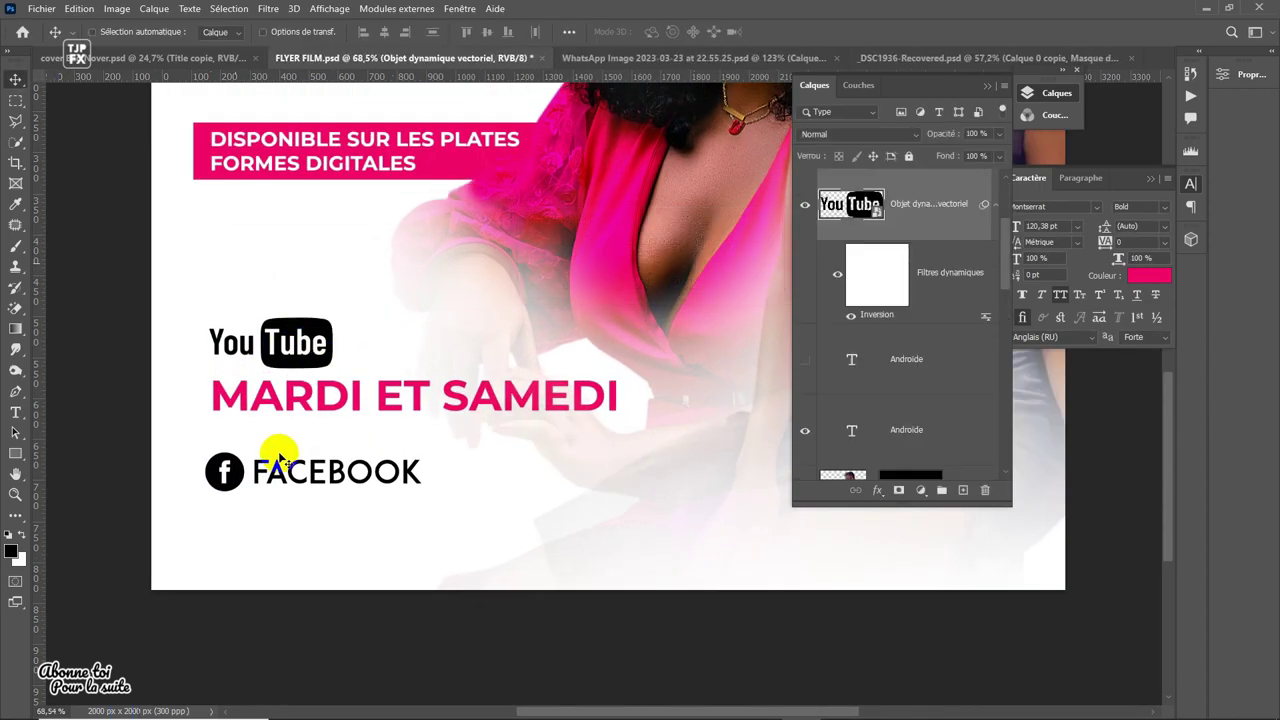
{"action": "left_click_drag", "start_coordinate": [337, 371], "coordinate": [320, 357]}
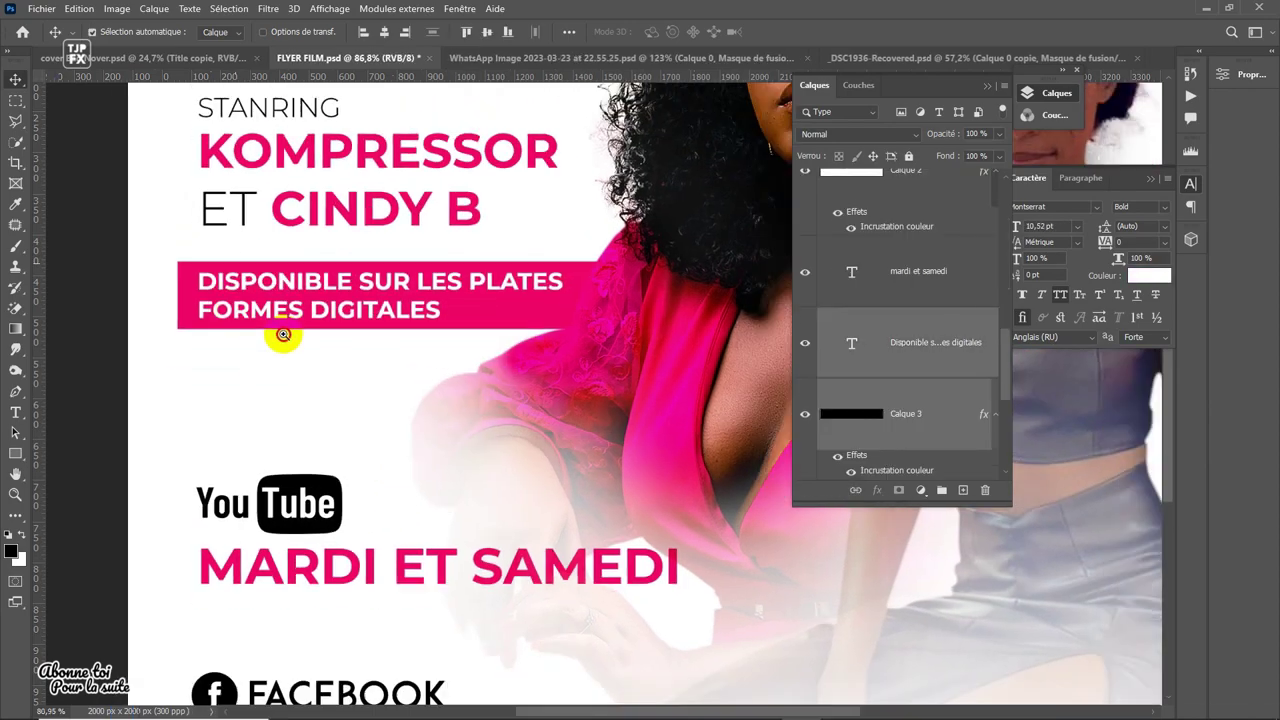
{"action": "scroll", "coordinate": [283, 334], "scroll_direction": "down", "scroll_amount": 3}
- Shrink the DISPONIBLE banner and its text with Free Transform
{"action": "left_click_drag", "start_coordinate": [239, 375], "coordinate": [251, 375]}
{"action": "key", "text": "ctrl+t"}
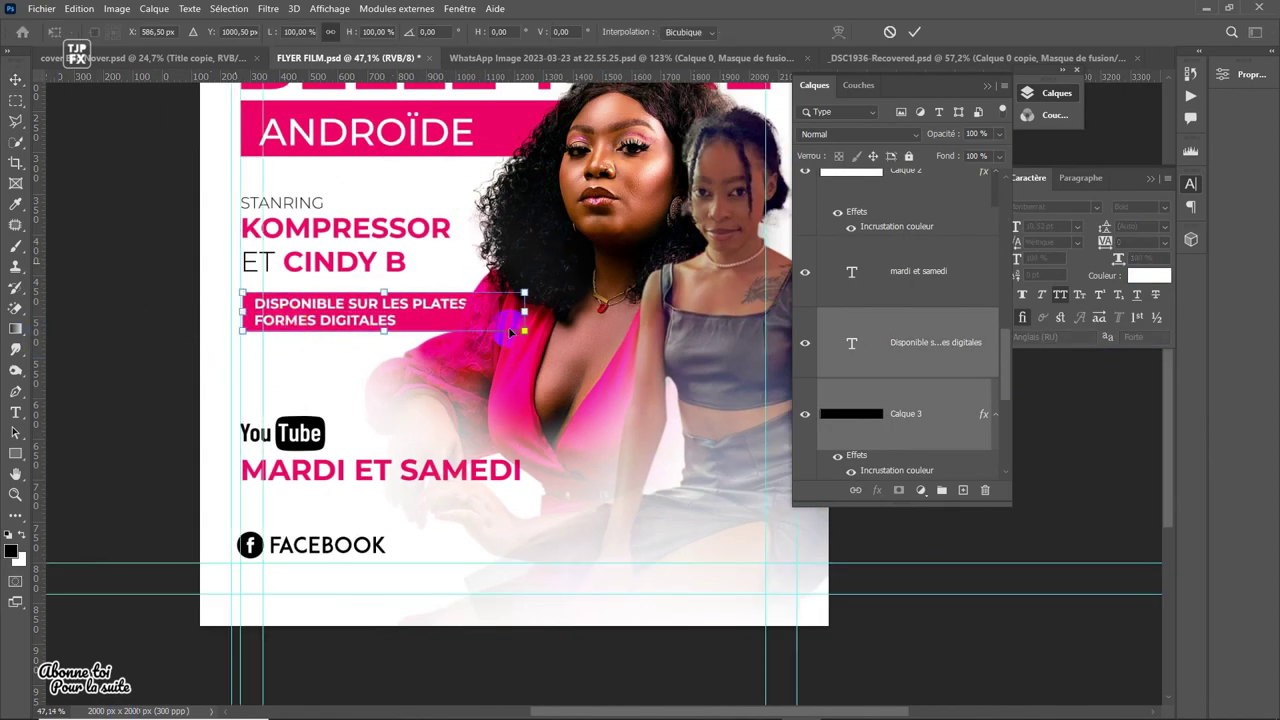
{"action": "left_click_drag", "start_coordinate": [455, 329], "coordinate": [396, 320]}
{"action": "key", "text": "Return"}
{"action": "scroll", "coordinate": [350, 425], "scroll_direction": "up", "scroll_amount": 2}
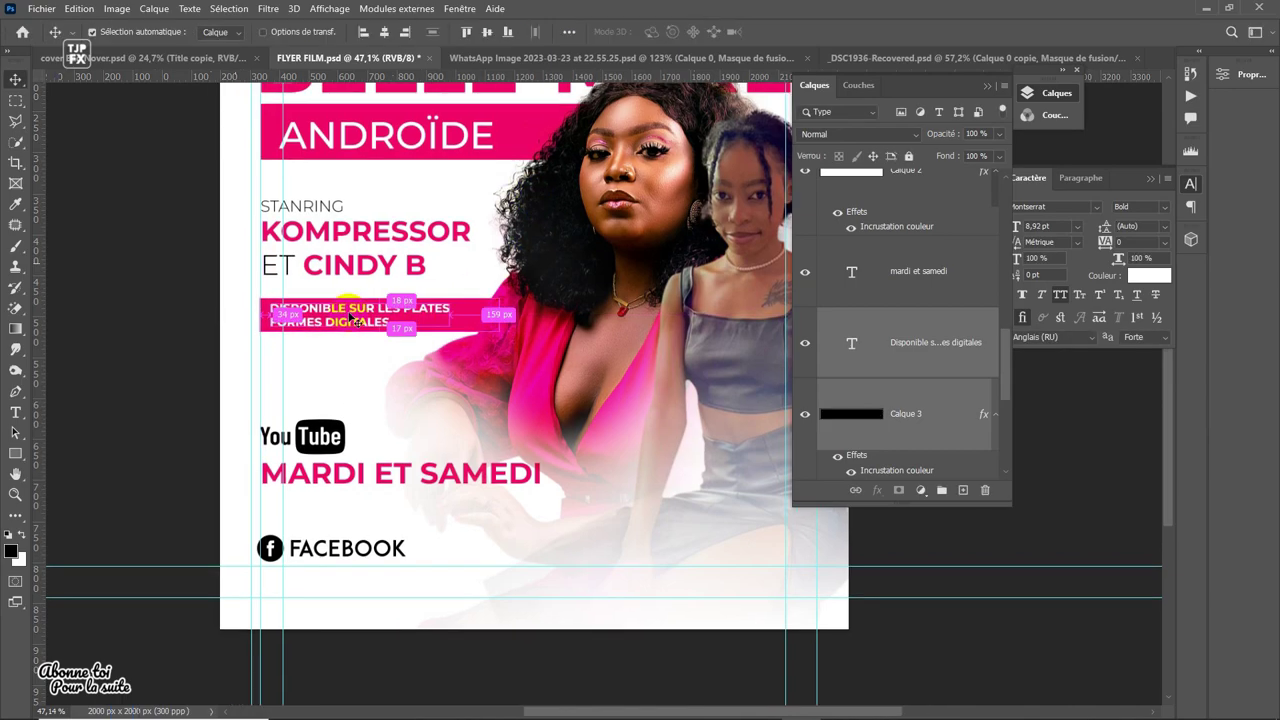
- Place a copy of the MARDI ET SAMEDI line under the FACEBOOK logo
{"action": "left_click", "coordinate": [350, 425]}
{"action": "left_click", "coordinate": [362, 449]}
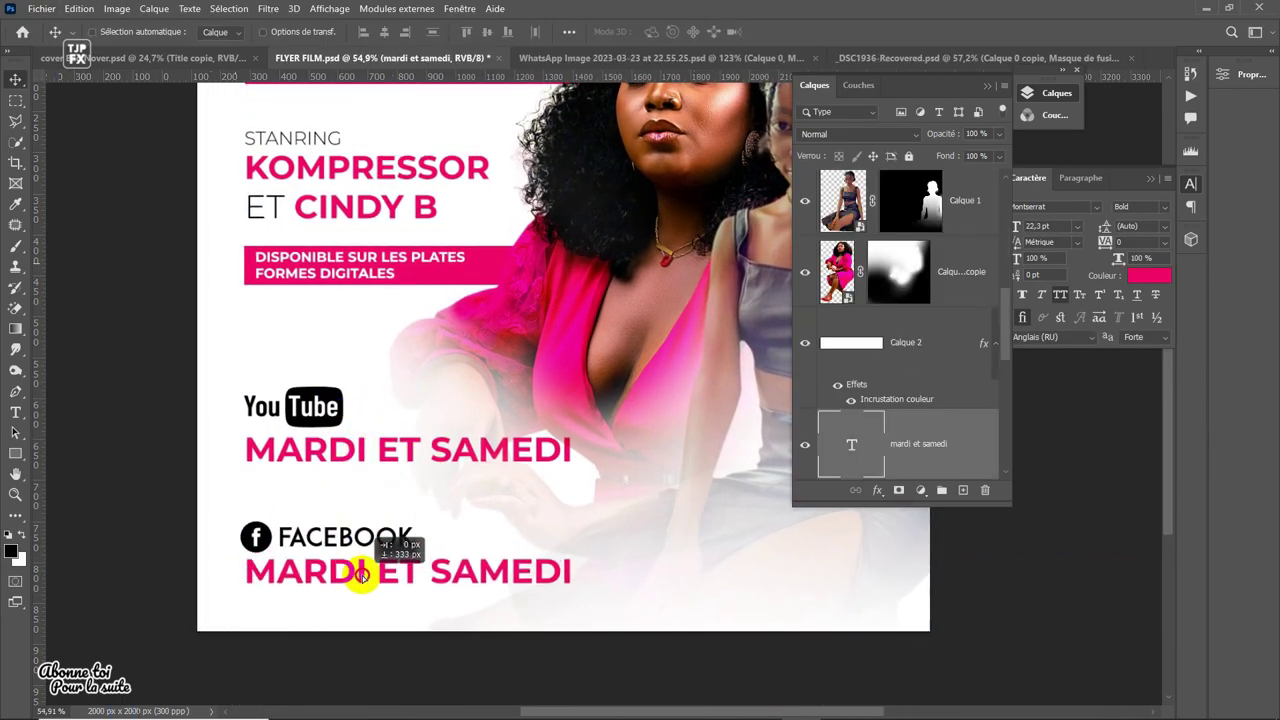
{"action": "left_click_drag", "start_coordinate": [362, 575], "coordinate": [362, 575]}
{"action": "scroll", "coordinate": [362, 575], "scroll_direction": "down", "scroll_amount": 2}
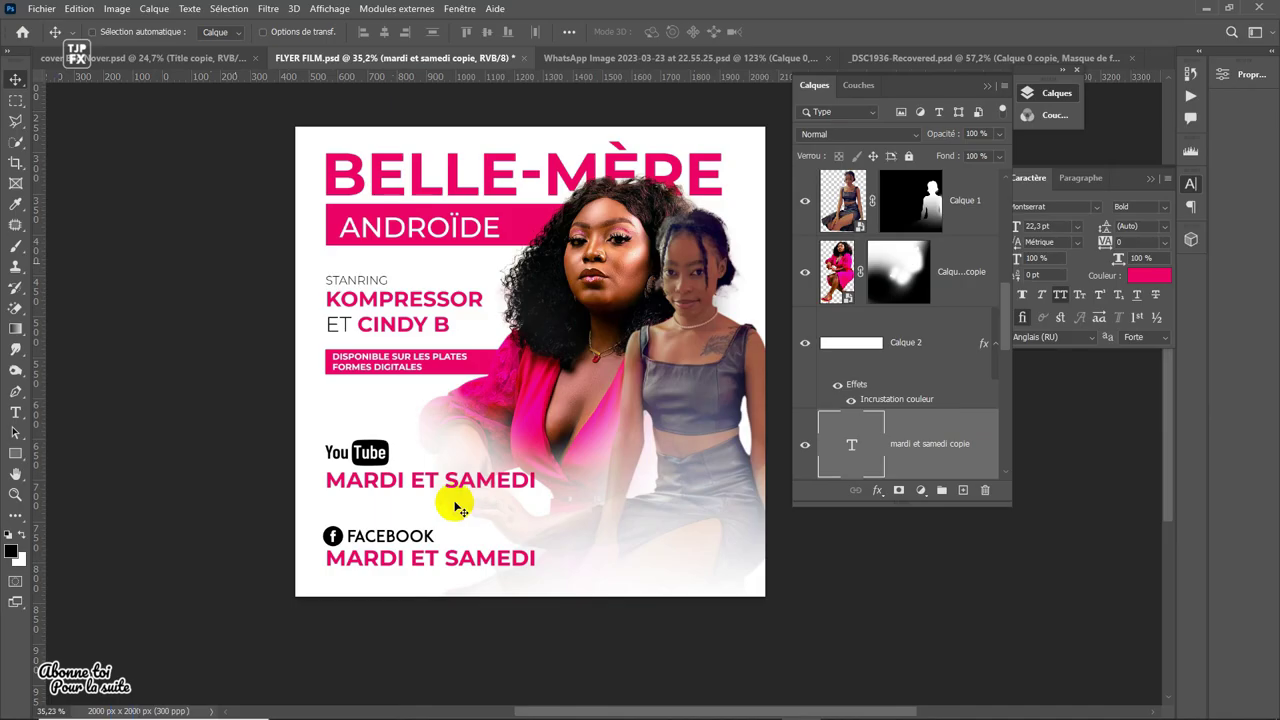
{"action": "scroll", "coordinate": [454, 508], "scroll_direction": "up", "scroll_amount": 2}
{"action": "scroll", "coordinate": [443, 503], "scroll_direction": "up", "scroll_amount": 1}
- Consult the WhatsApp reference flyer image for the schedule wording
{"action": "key", "text": "alt+Tab"}
{"action": "left_click", "coordinate": [942, 333]}
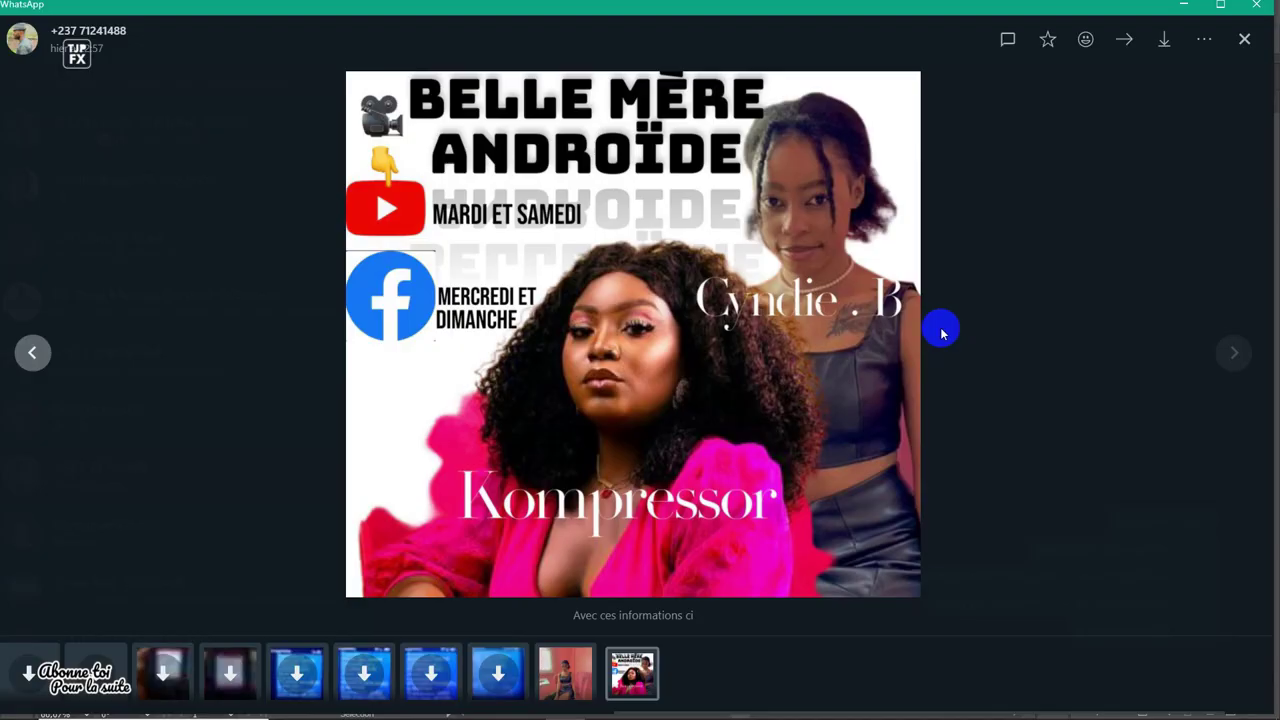
{"action": "key", "text": "alt+Tab"}
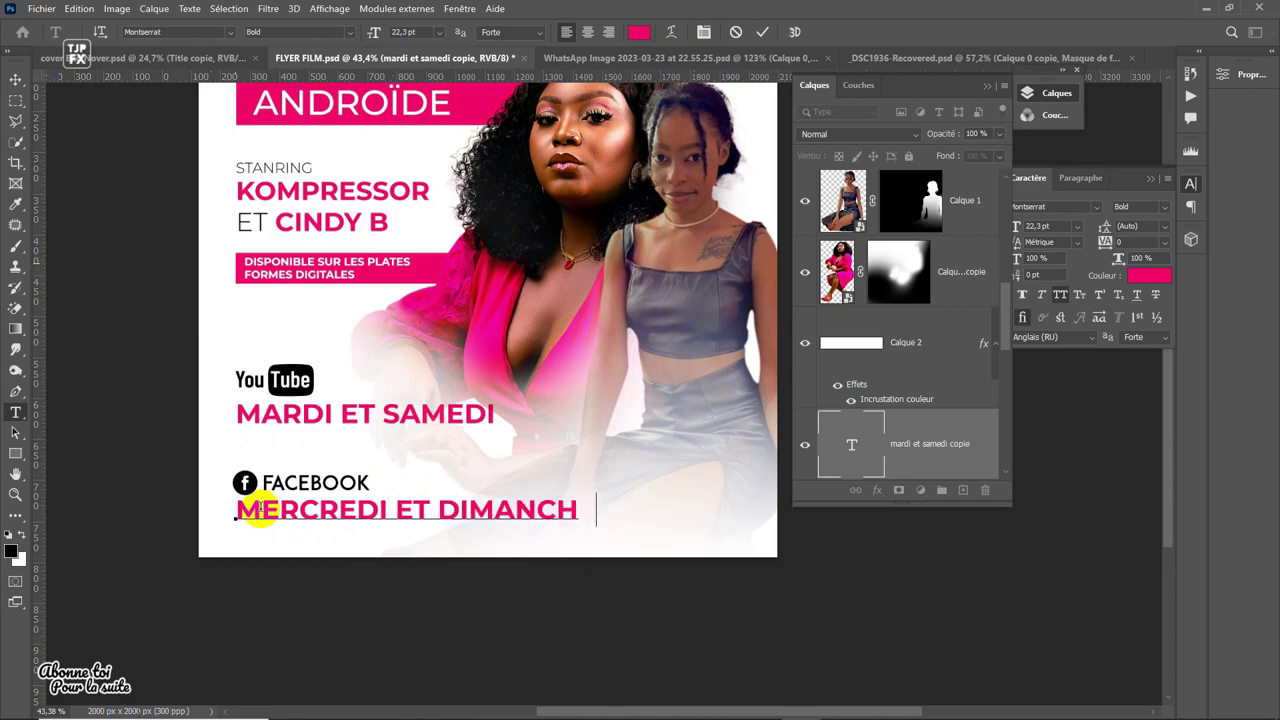
- Finish the Facebook line as 'MERCREDI ET DIMANCHE' and commit the text
{"action": "type", "text": "E"}
{"action": "key", "text": "ctrl+Return"}
{"action": "key", "text": "v"}
{"action": "scroll", "coordinate": [300, 500], "scroll_direction": "up", "scroll_amount": 1}
{"action": "scroll", "coordinate": [357, 491], "scroll_direction": "down", "scroll_amount": 2}
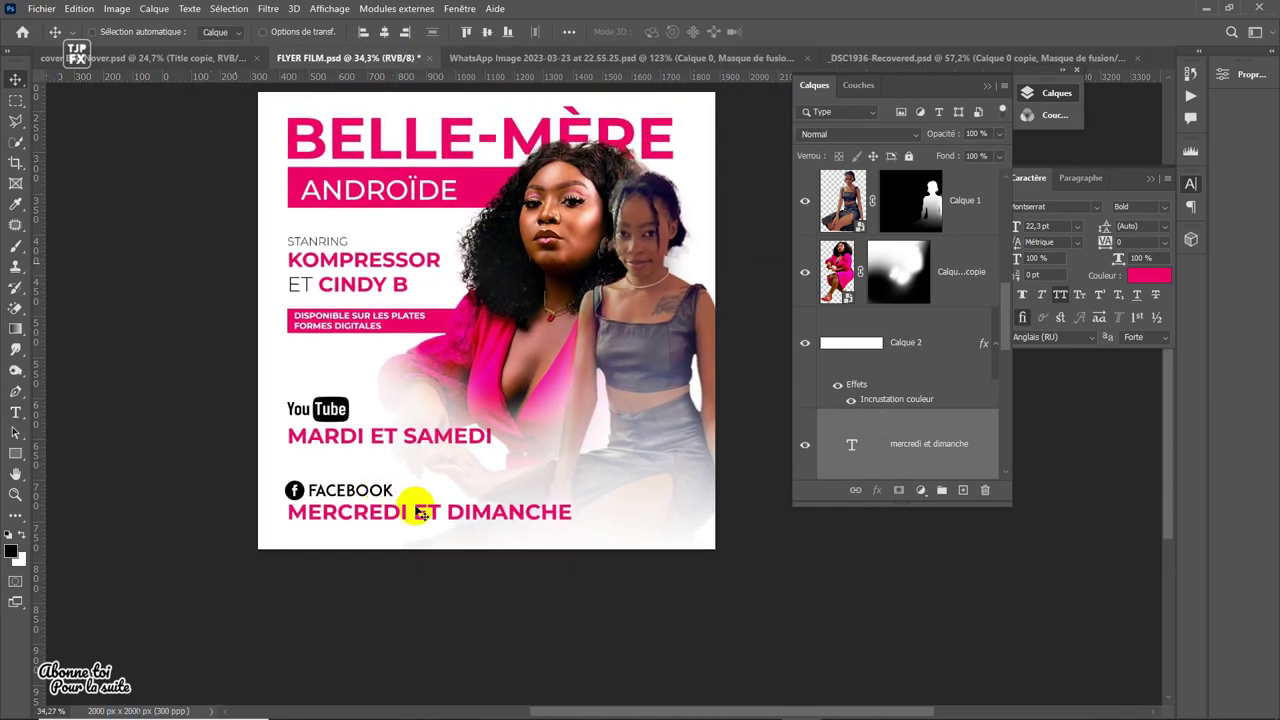
{"action": "scroll", "coordinate": [345, 438], "scroll_direction": "up", "scroll_amount": 2}
{"action": "scroll", "coordinate": [338, 404], "scroll_direction": "down", "scroll_amount": 2}
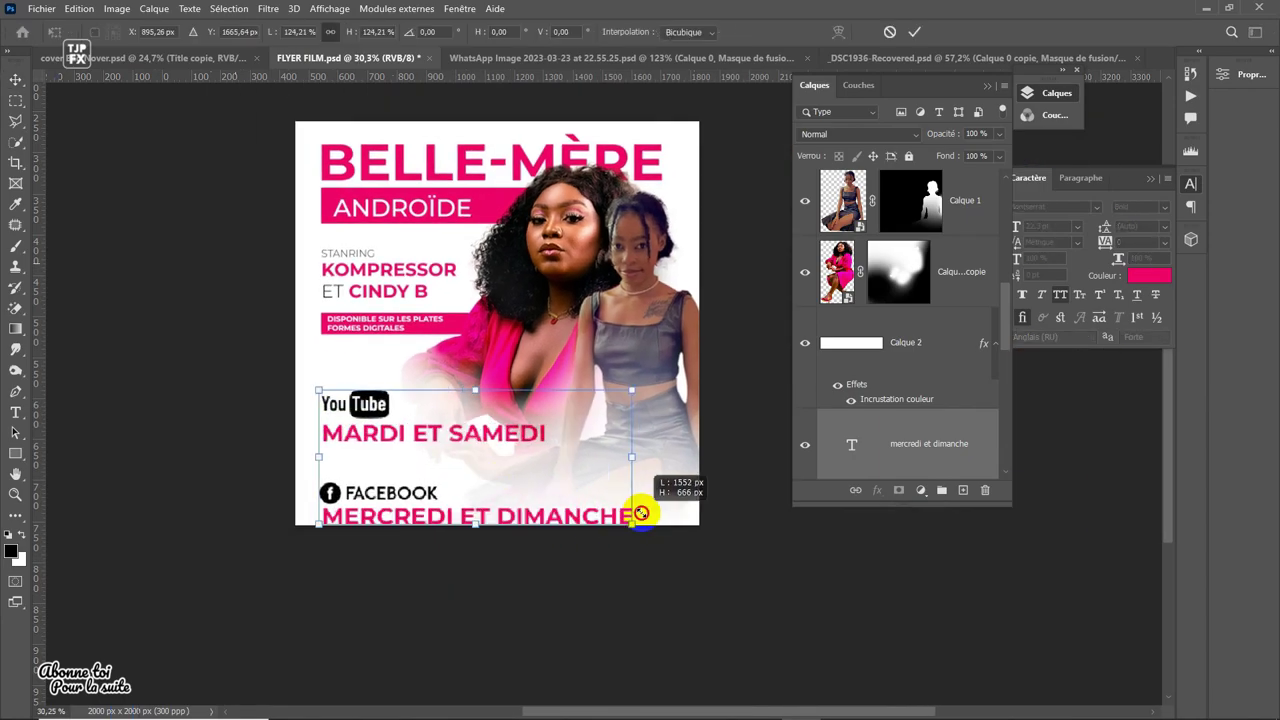
- Zoom in and out to review the logos and both schedules on the flyer
{"action": "left_click", "coordinate": [492, 425]}
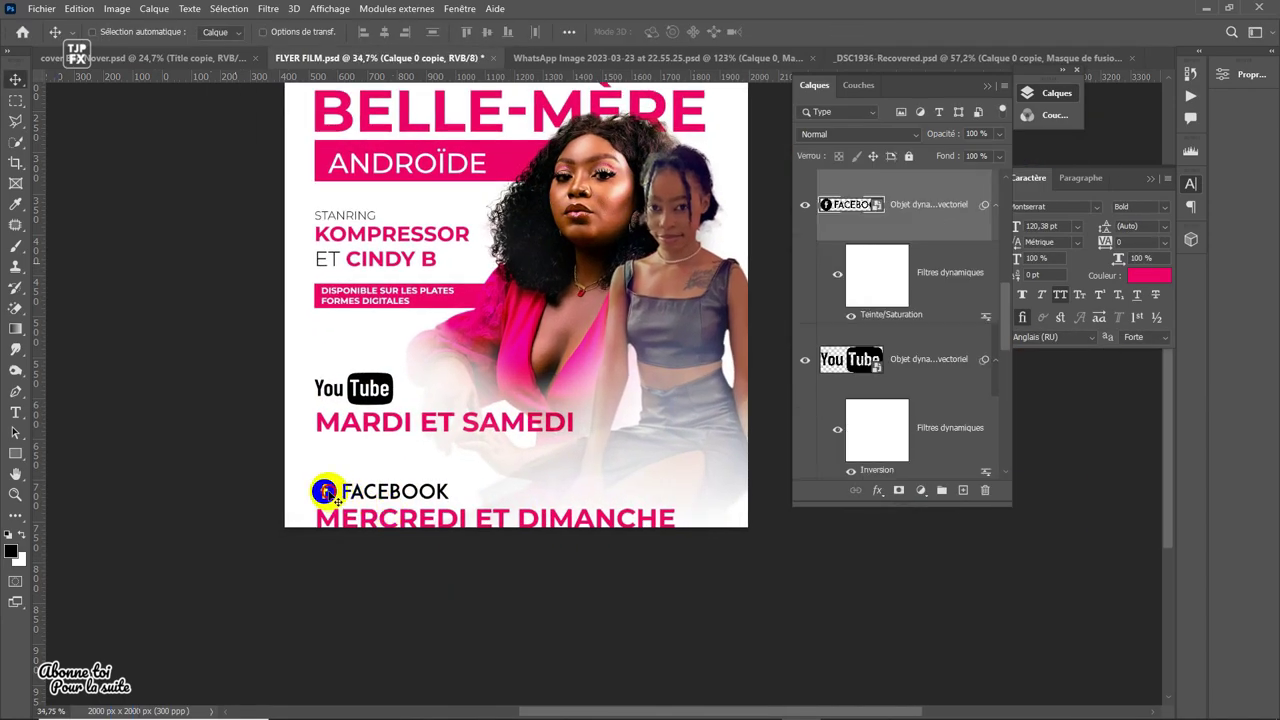
{"action": "scroll", "coordinate": [314, 500], "scroll_direction": "up", "scroll_amount": 2}
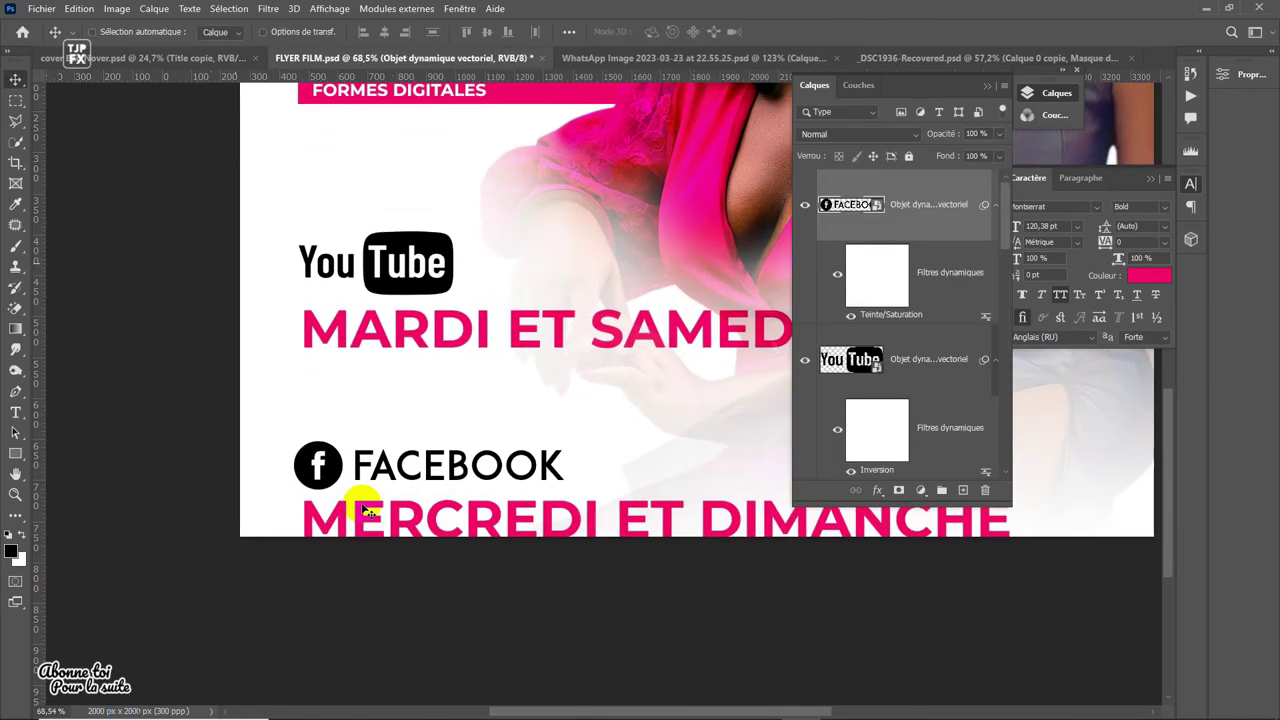
{"action": "scroll", "coordinate": [466, 495], "scroll_direction": "down", "scroll_amount": 2}
{"action": "scroll", "coordinate": [590, 418], "scroll_direction": "down", "scroll_amount": 1}
{"action": "scroll", "coordinate": [563, 437], "scroll_direction": "up", "scroll_amount": 1}
{"action": "scroll", "coordinate": [343, 394], "scroll_direction": "up", "scroll_amount": 1}
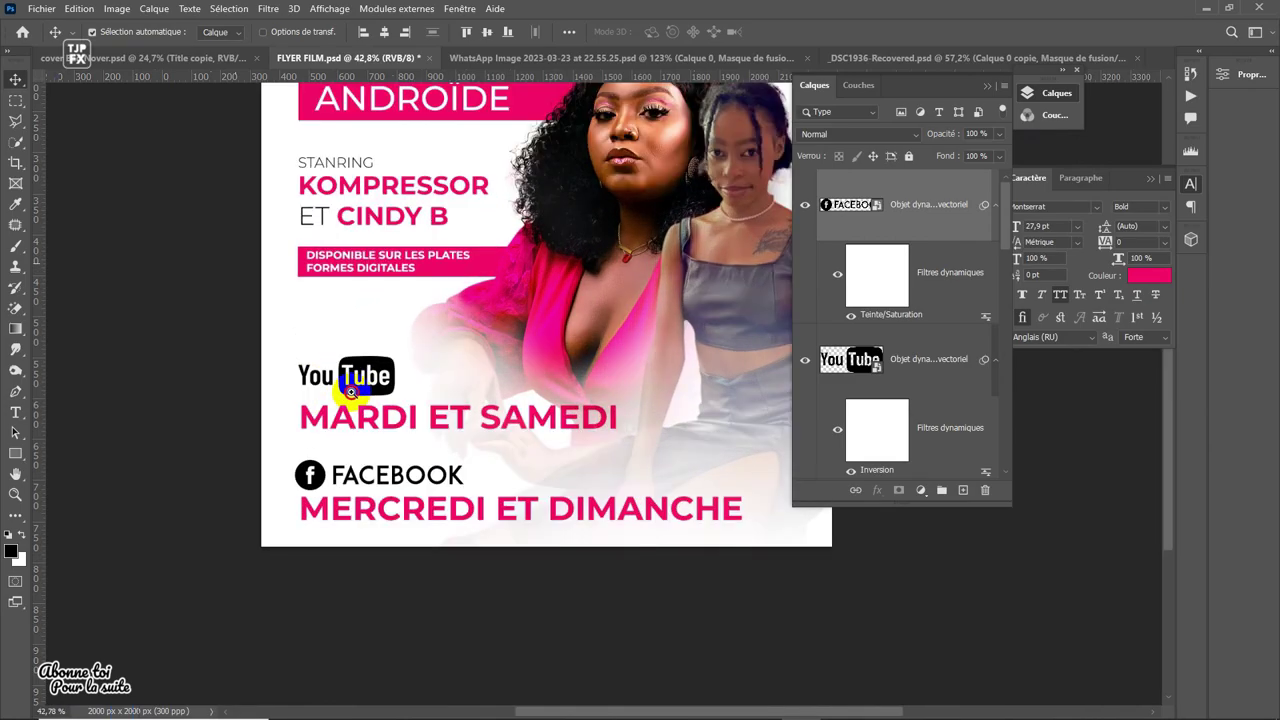
{"action": "scroll", "coordinate": [360, 385], "scroll_direction": "up", "scroll_amount": 1}
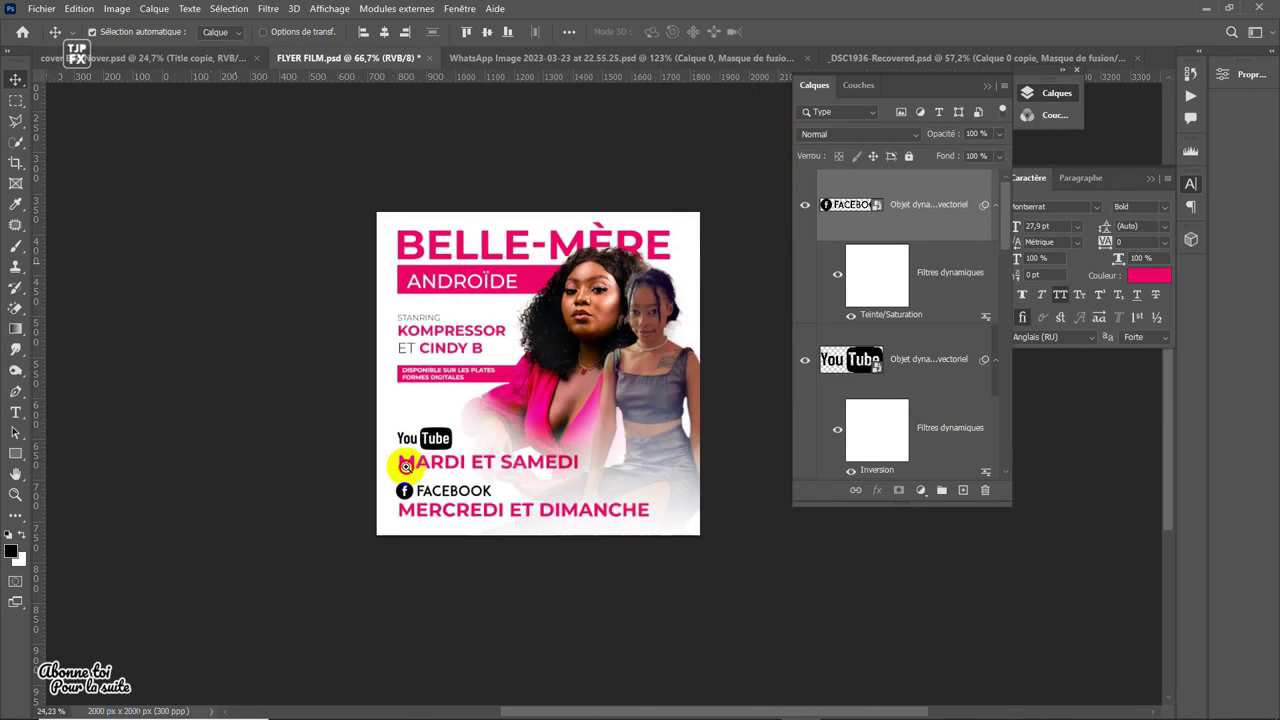
{"action": "scroll", "coordinate": [400, 520], "scroll_direction": "down", "scroll_amount": 2}
- Paint the pink-dressed woman's photo mask beside her arm and around the waists
{"action": "scroll", "coordinate": [471, 480], "scroll_direction": "up", "scroll_amount": 1}
{"action": "left_click", "coordinate": [490, 308], "text": "ctrl"}
{"action": "key", "text": "b"}
{"action": "key", "text": "x"}
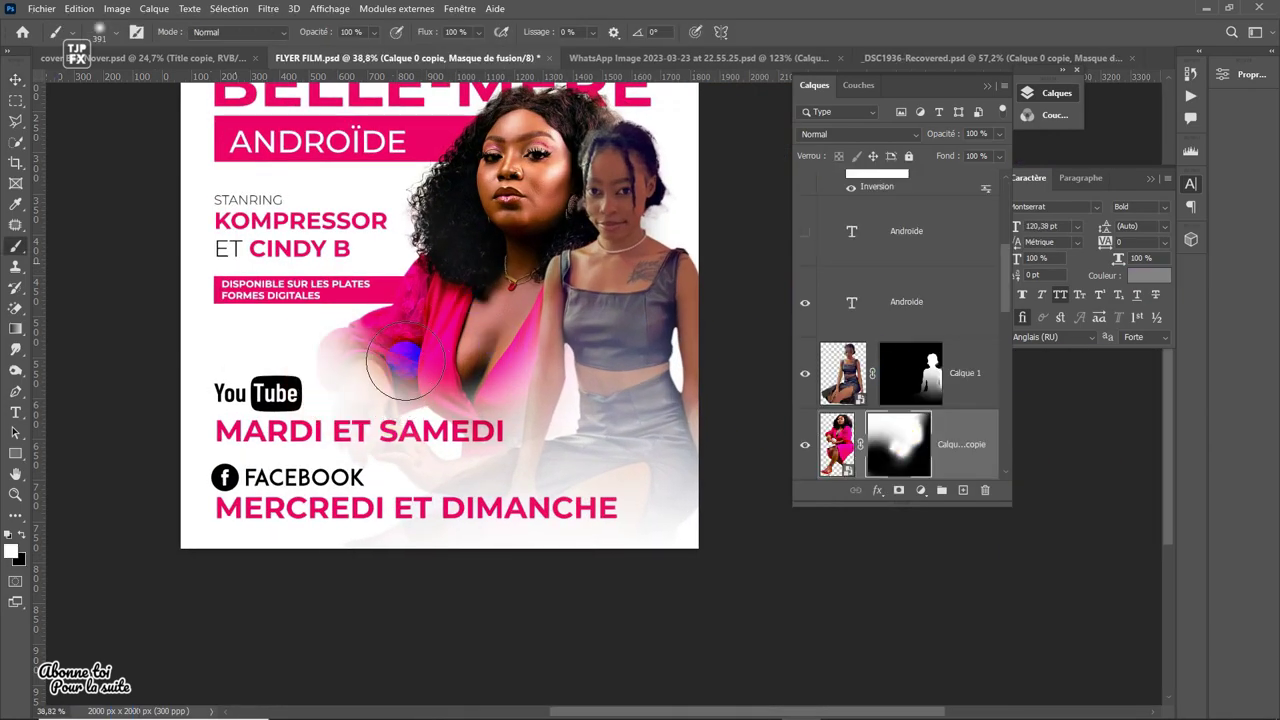
{"action": "left_click_drag", "start_coordinate": [603, 393], "coordinate": [540, 300]}
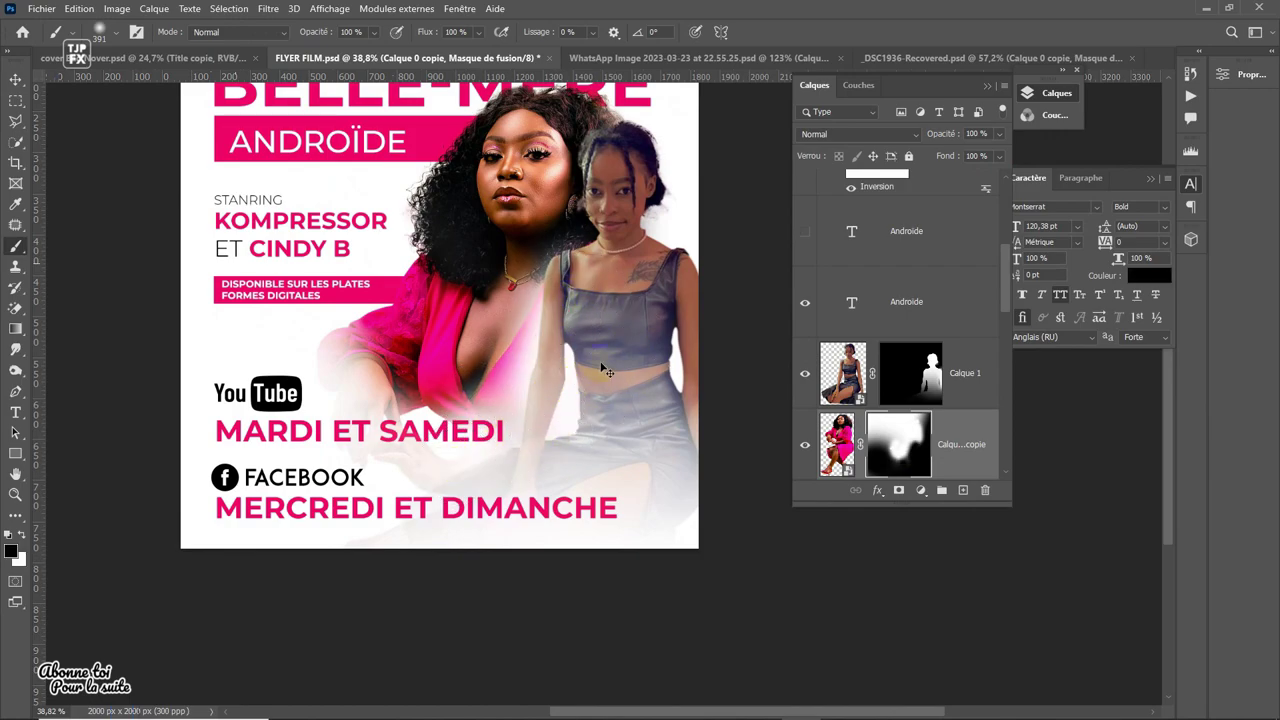
{"action": "key", "text": "ctrl+z"}
{"action": "key", "text": "x"}
{"action": "left_click_drag", "start_coordinate": [600, 350], "coordinate": [665, 311]}
- Paint the standing woman's mask so her top and skirt show fully
{"action": "key", "text": "z"}
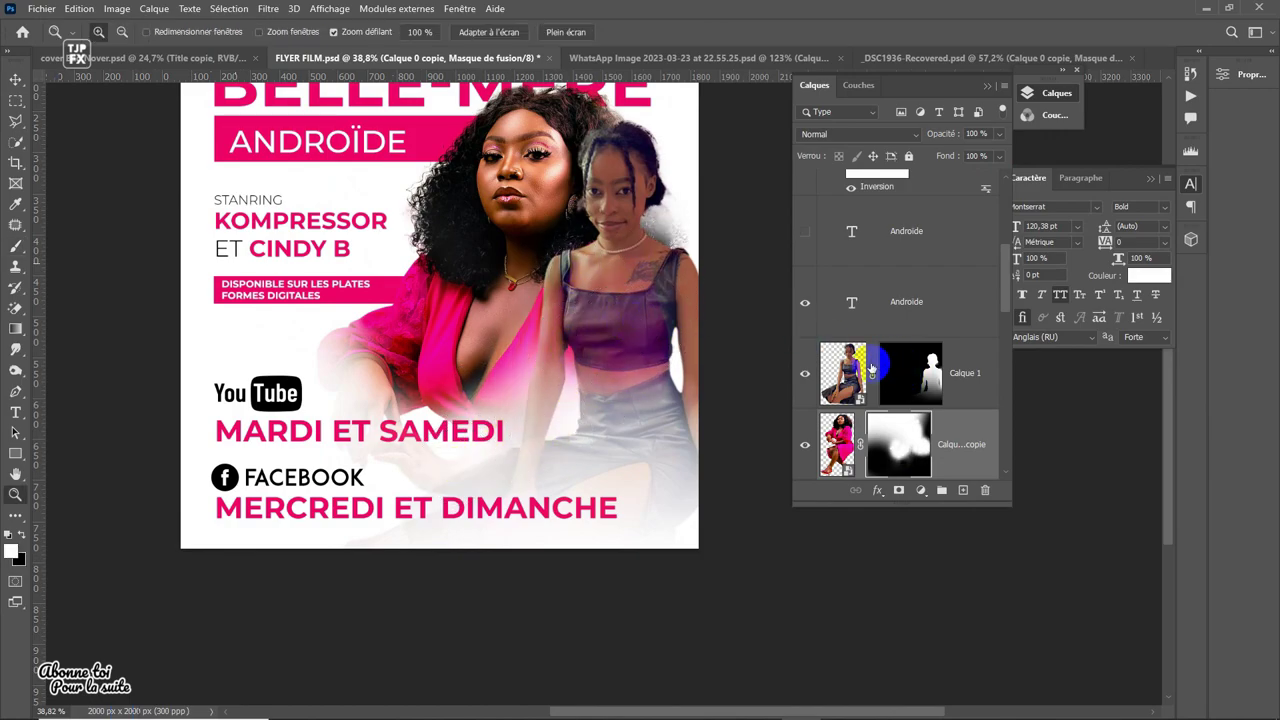
{"action": "left_click", "coordinate": [884, 358]}
{"action": "key", "text": "b"}
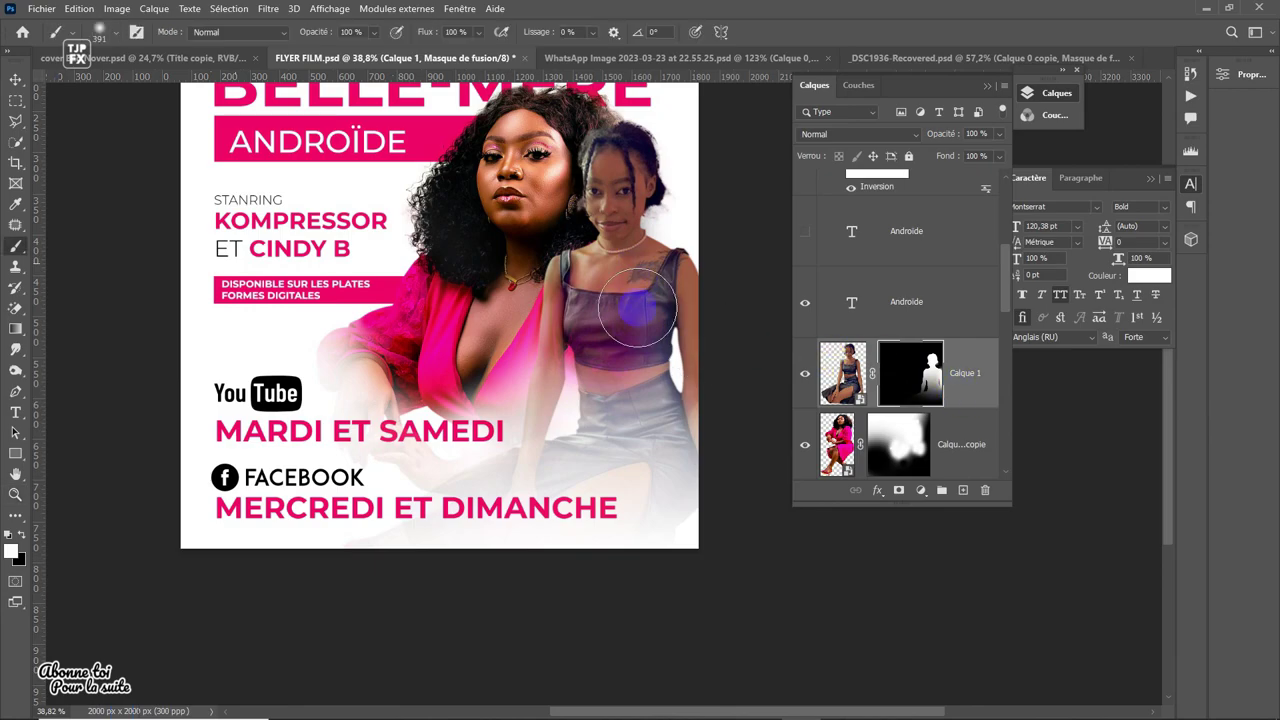
{"action": "left_click_drag", "start_coordinate": [648, 306], "coordinate": [578, 330]}
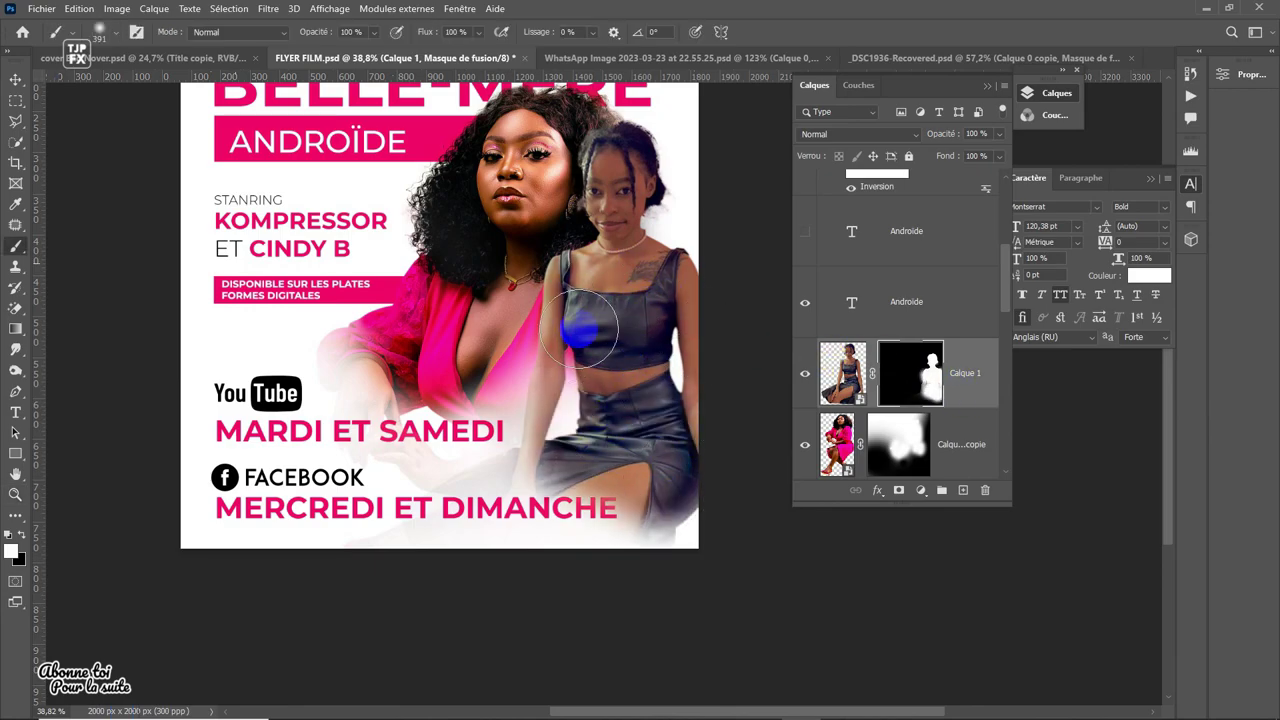
{"action": "scroll", "coordinate": [552, 300], "scroll_direction": "up", "scroll_amount": 3}
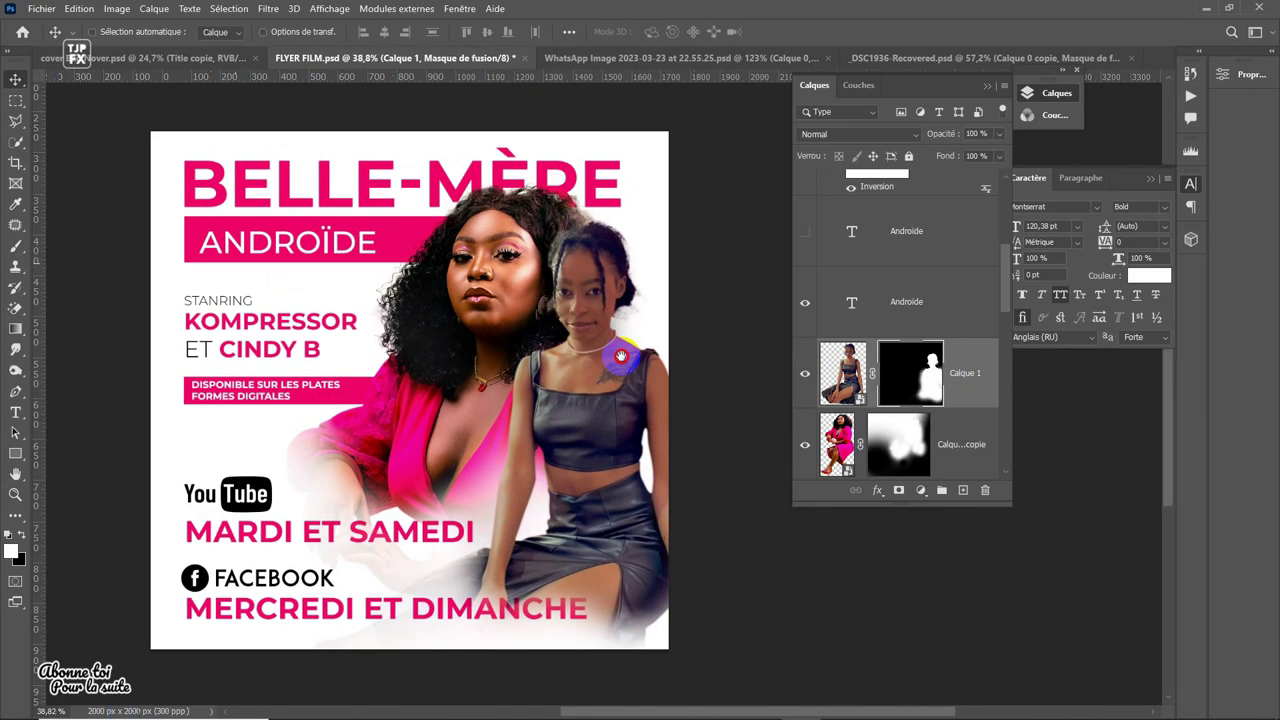
- Brighten the standing woman's photo midtones with a Levels gamma increase
{"action": "left_click", "coordinate": [843, 373]}
{"action": "key", "text": "ctrl+l"}
{"action": "left_click_drag", "start_coordinate": [560, 124], "coordinate": [878, 171]}
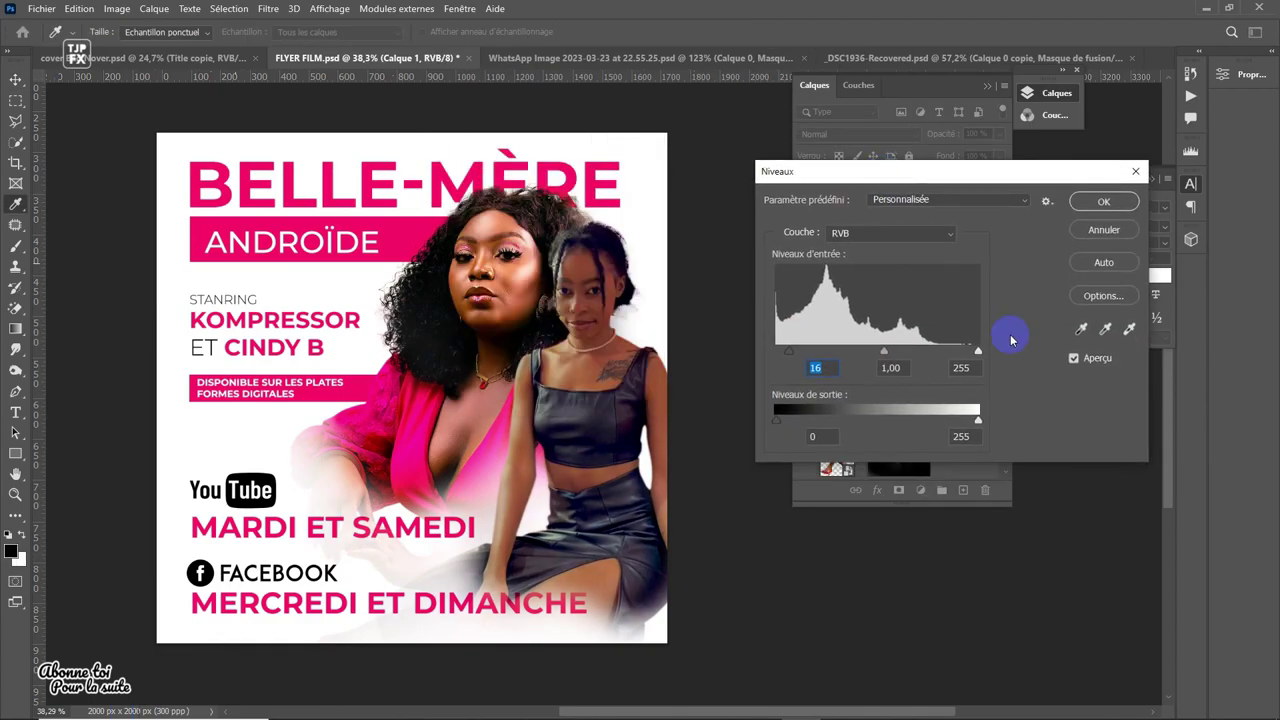
{"action": "left_click_drag", "start_coordinate": [883, 351], "coordinate": [872, 350]}
{"action": "key", "text": "Return"}
{"action": "key", "text": "v"}
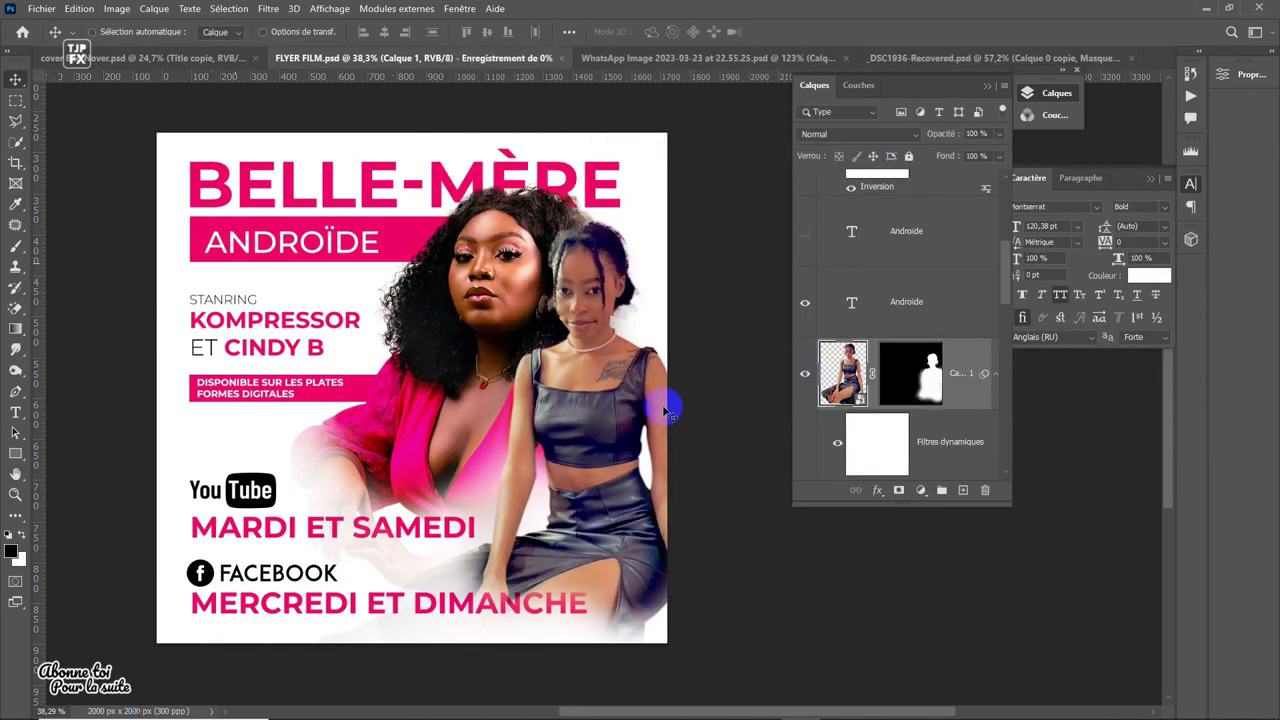
{"action": "scroll", "coordinate": [620, 405], "scroll_direction": "down", "scroll_amount": 1}
{"action": "scroll", "coordinate": [571, 277], "scroll_direction": "up", "scroll_amount": 4}
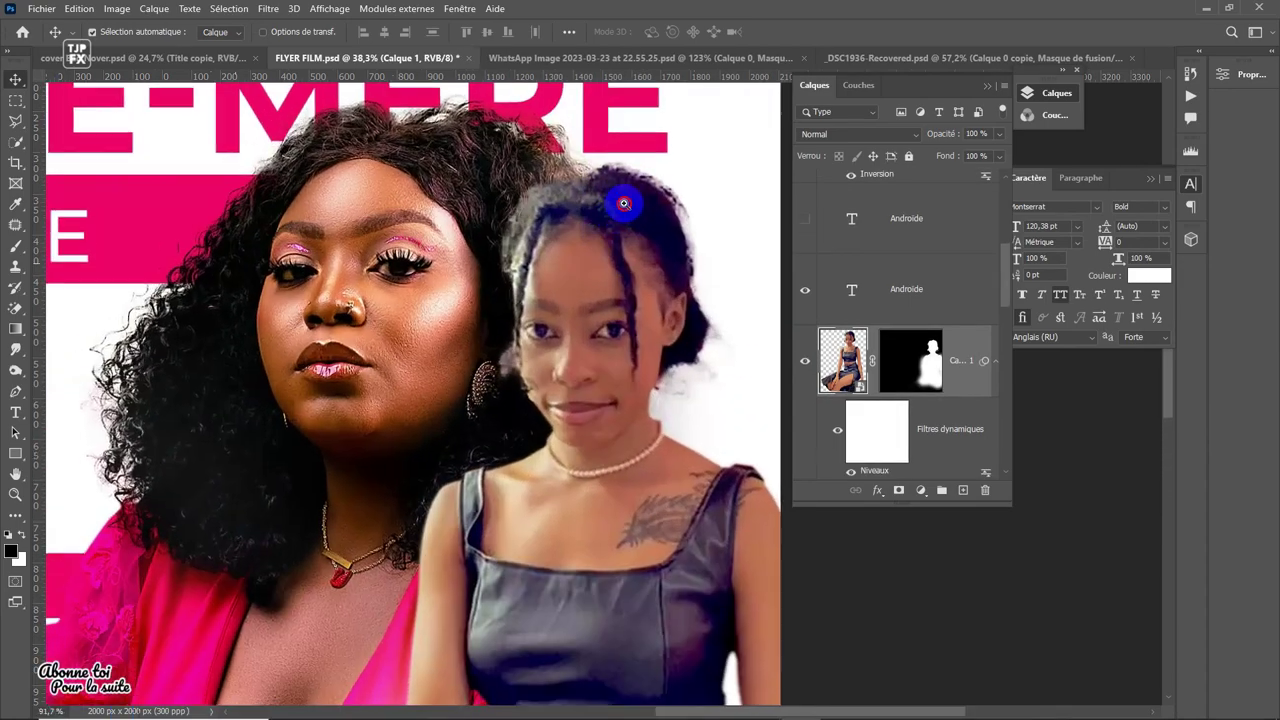
- Burn the left edge of her hair inside the smart object, then save it
{"action": "double_click", "coordinate": [858, 388]}
{"action": "scroll", "coordinate": [551, 214], "scroll_direction": "up", "scroll_amount": 5}
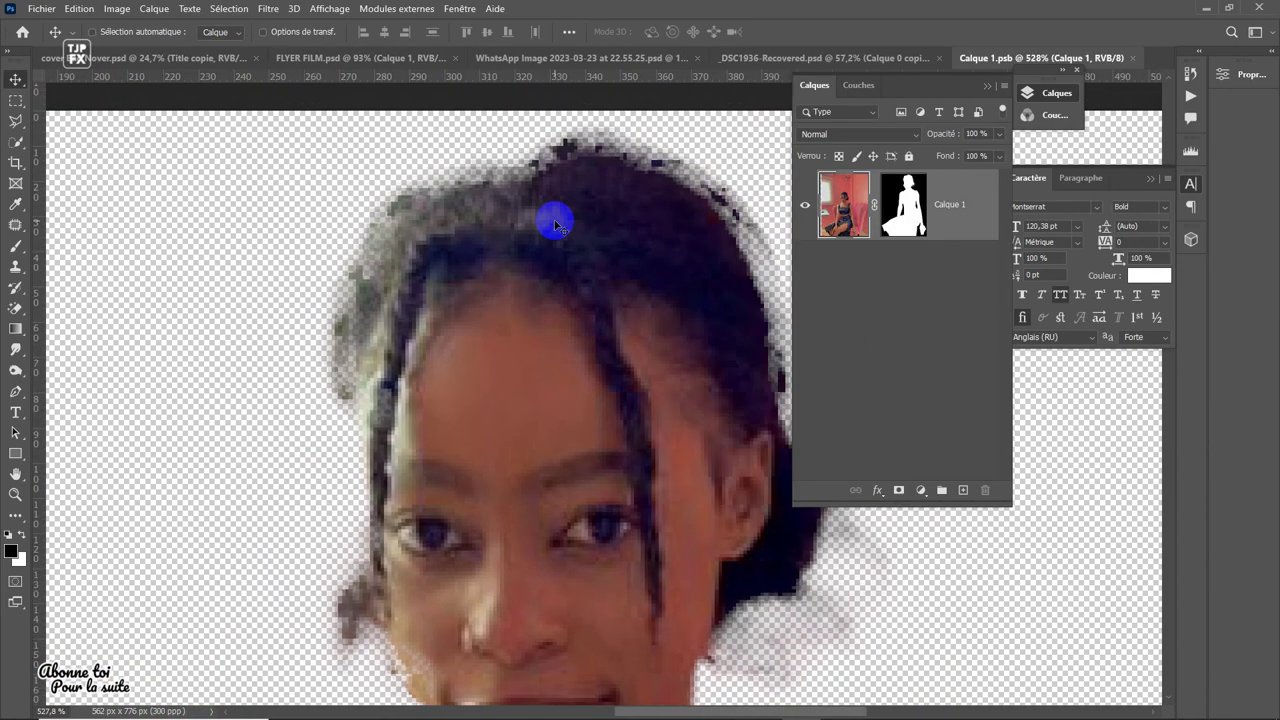
{"action": "key", "text": "o"}
{"action": "left_click_drag", "start_coordinate": [413, 272], "coordinate": [355, 440]}
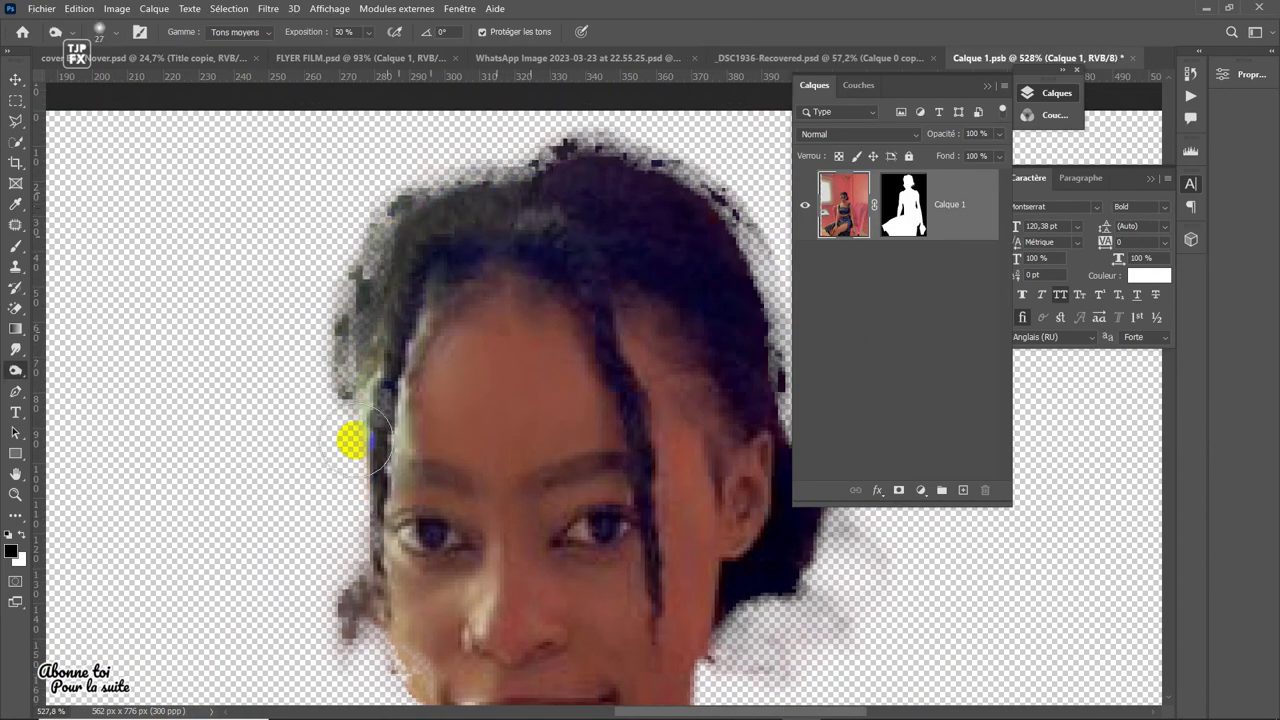
{"action": "key", "text": "ctrl+s"}
{"action": "key", "text": "ctrl+w"}
- Fit the flyer in view and add a Hue/Saturation adjustment layer
{"action": "key", "text": "ctrl+0"}
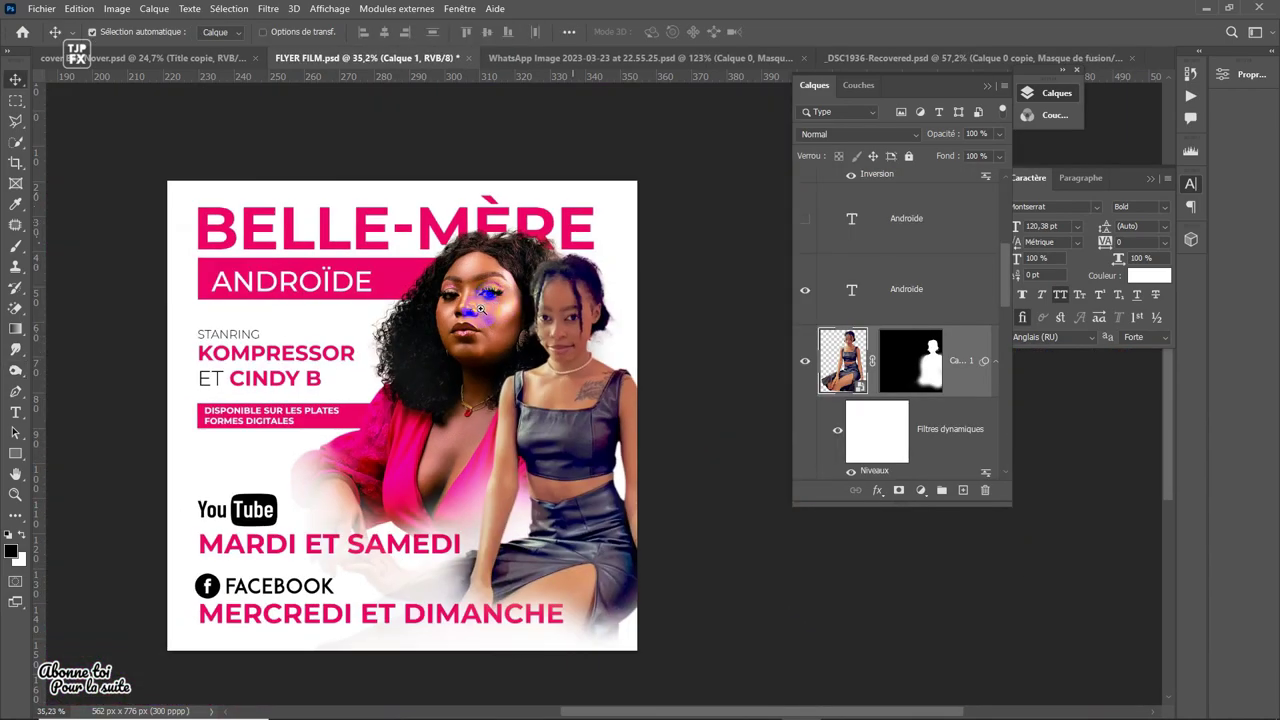
{"action": "key", "text": "v"}
{"action": "left_click", "coordinate": [922, 490]}
{"action": "left_click", "coordinate": [960, 352]}
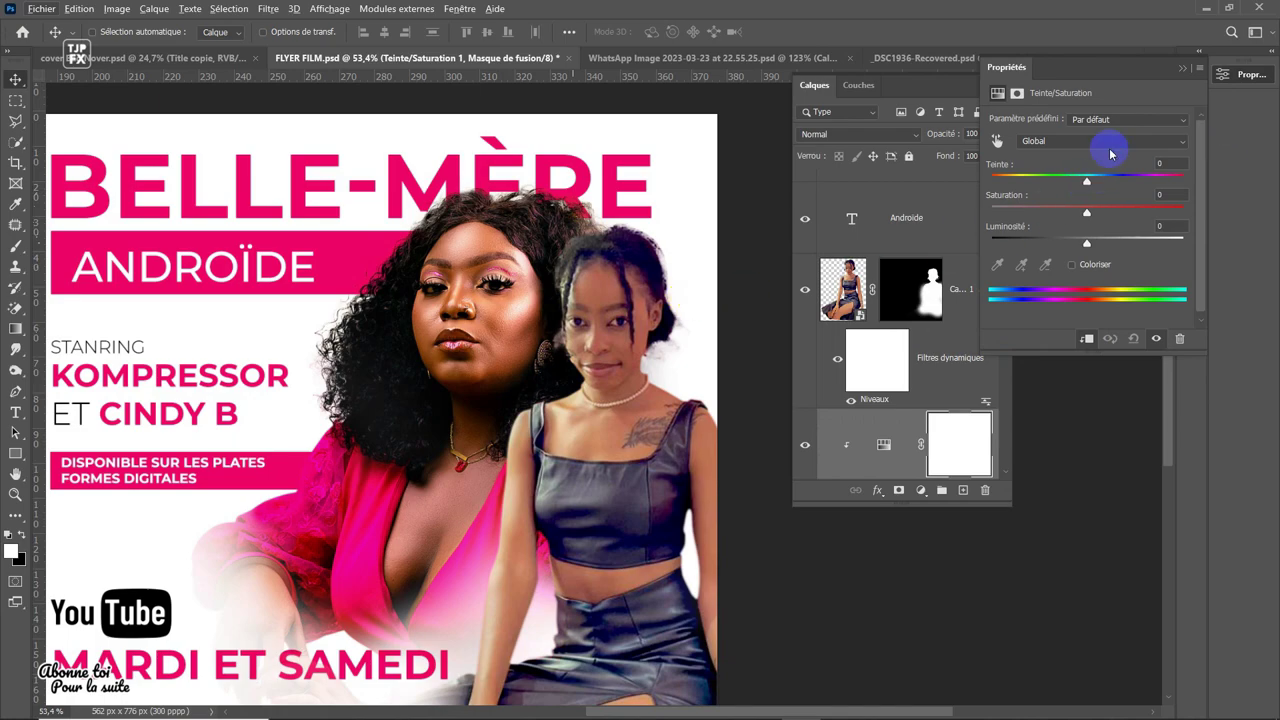
- Desaturate both women's photos with Hue/Saturation, removing all colour from the seated woman
{"action": "left_click", "coordinate": [1110, 141]}
{"action": "left_click", "coordinate": [1034, 163]}
{"action": "mouse_move", "coordinate": [1087, 212]}
{"action": "left_mouse_down"}
{"action": "mouse_move", "coordinate": [1006, 214]}
{"action": "mouse_move", "coordinate": [1053, 217]}
{"action": "mouse_move", "coordinate": [1113, 246]}
{"action": "left_mouse_up"}
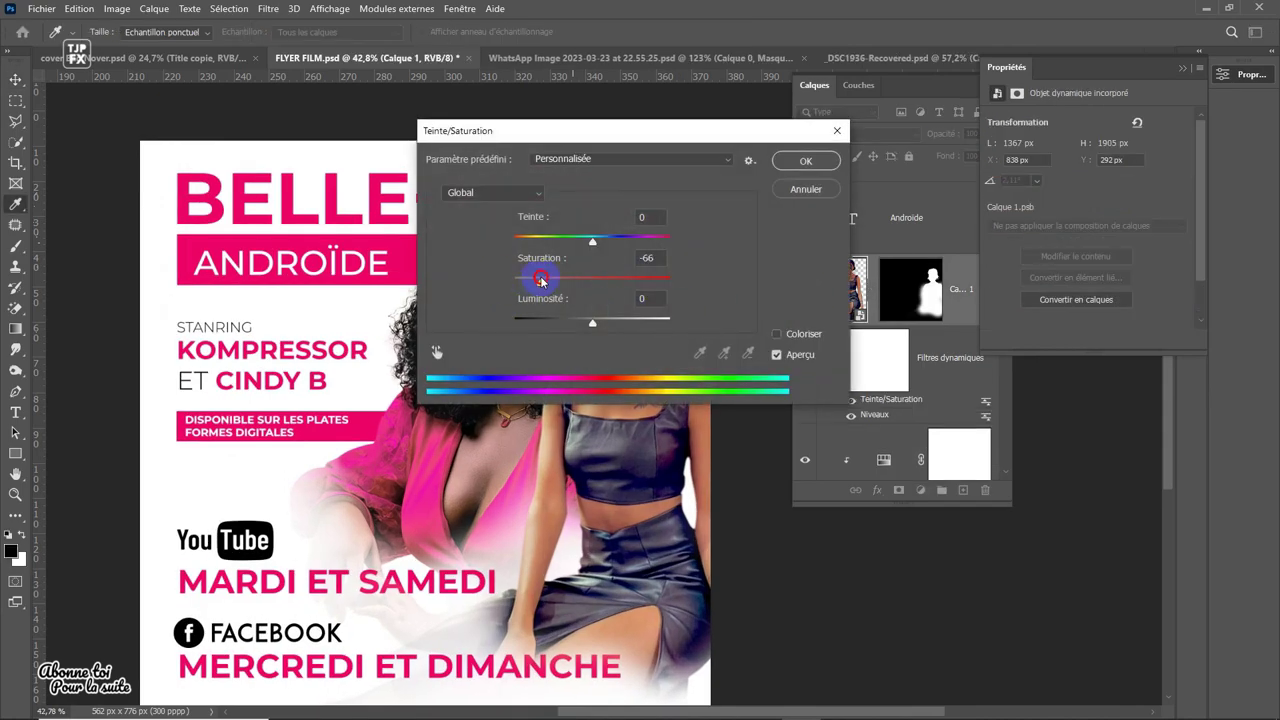
{"action": "left_click", "coordinate": [805, 161]}
{"action": "key", "text": "ctrl+u"}
{"action": "left_click_drag", "start_coordinate": [574, 278], "coordinate": [514, 282]}
{"action": "left_click", "coordinate": [818, 165]}
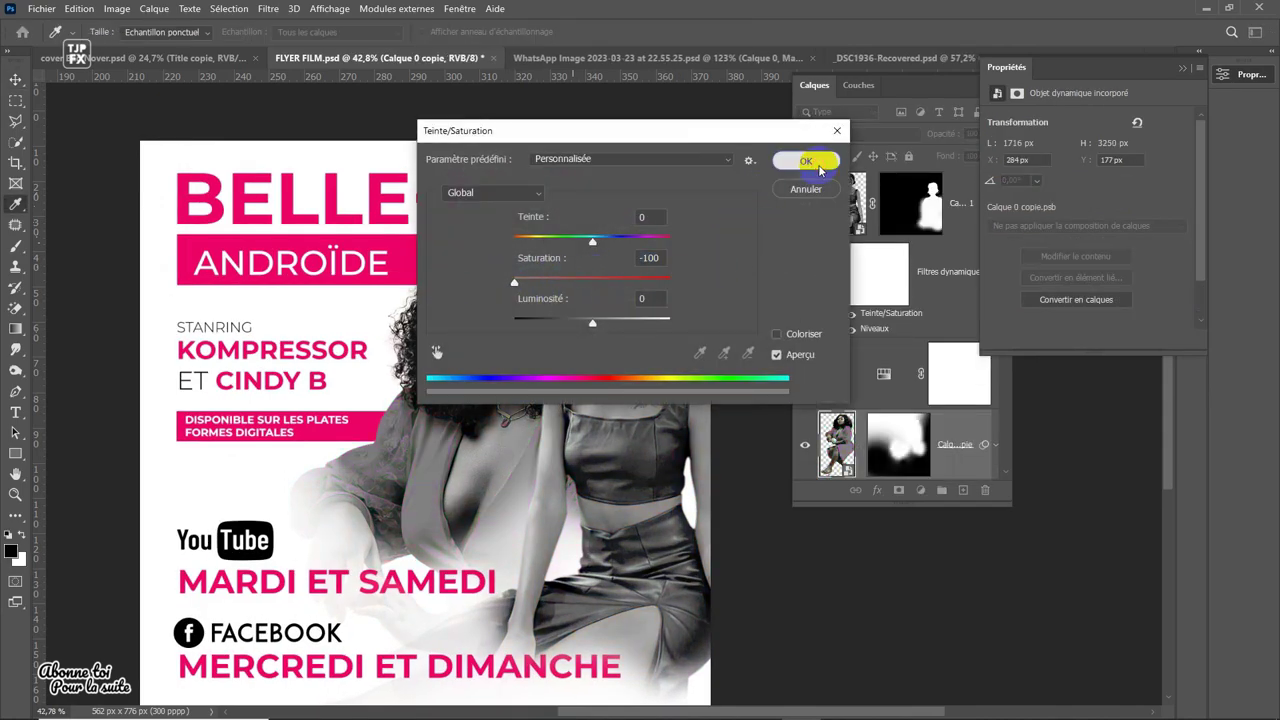
- Deepen the shadows of both photos with Levels by raising the black input
{"action": "left_click", "coordinate": [966, 214]}
{"action": "key", "text": "ctrl+l"}
{"action": "left_click_drag", "start_coordinate": [777, 351], "coordinate": [790, 351]}
{"action": "key", "text": "Return"}
{"action": "left_click", "coordinate": [886, 445]}
{"action": "key", "text": "ctrl+l"}
{"action": "key", "text": "Return"}
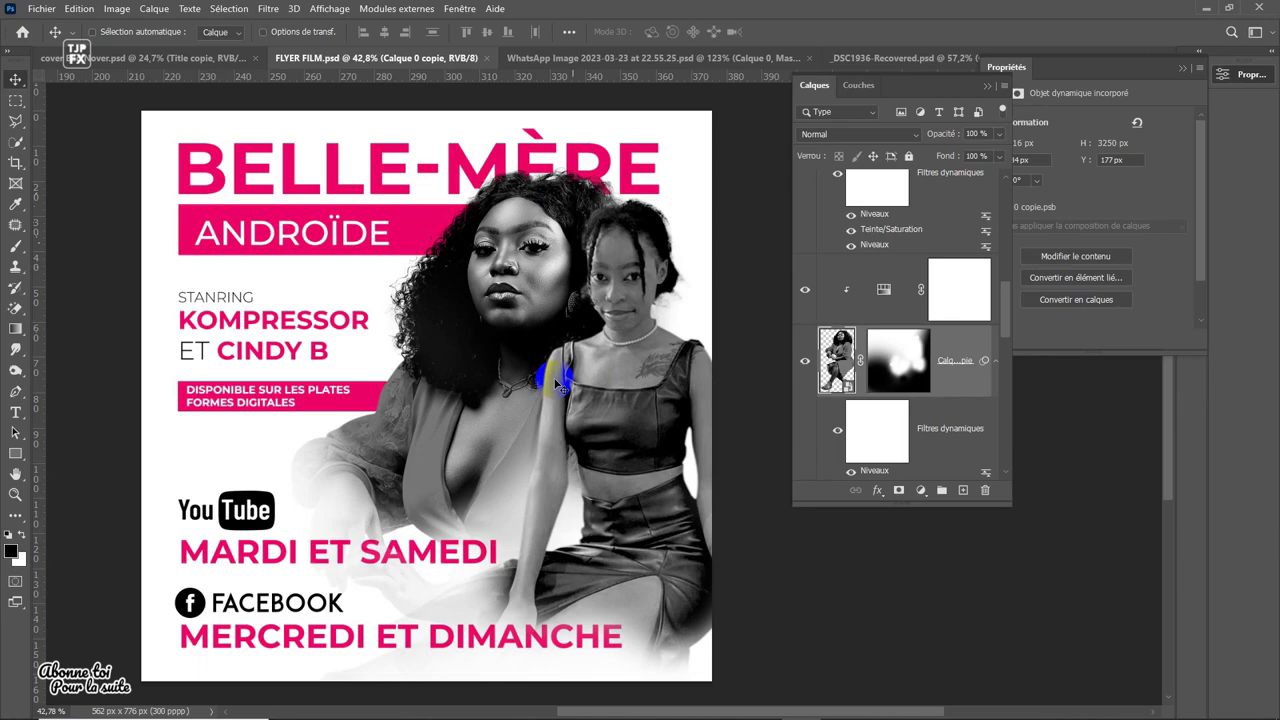
{"action": "scroll", "coordinate": [451, 337], "scroll_direction": "down", "scroll_amount": 1}
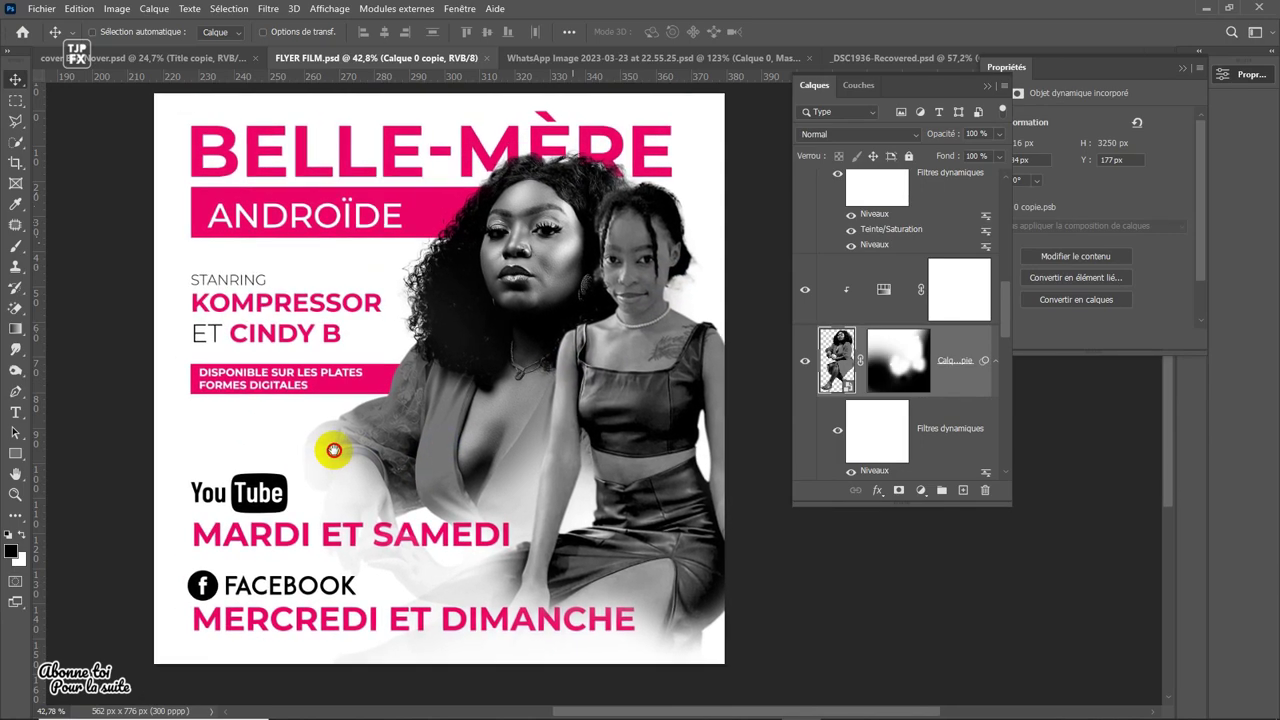
{"action": "scroll", "coordinate": [600, 212], "scroll_direction": "up", "scroll_amount": 3}
{"action": "scroll", "coordinate": [700, 150], "scroll_direction": "down", "scroll_amount": 2}
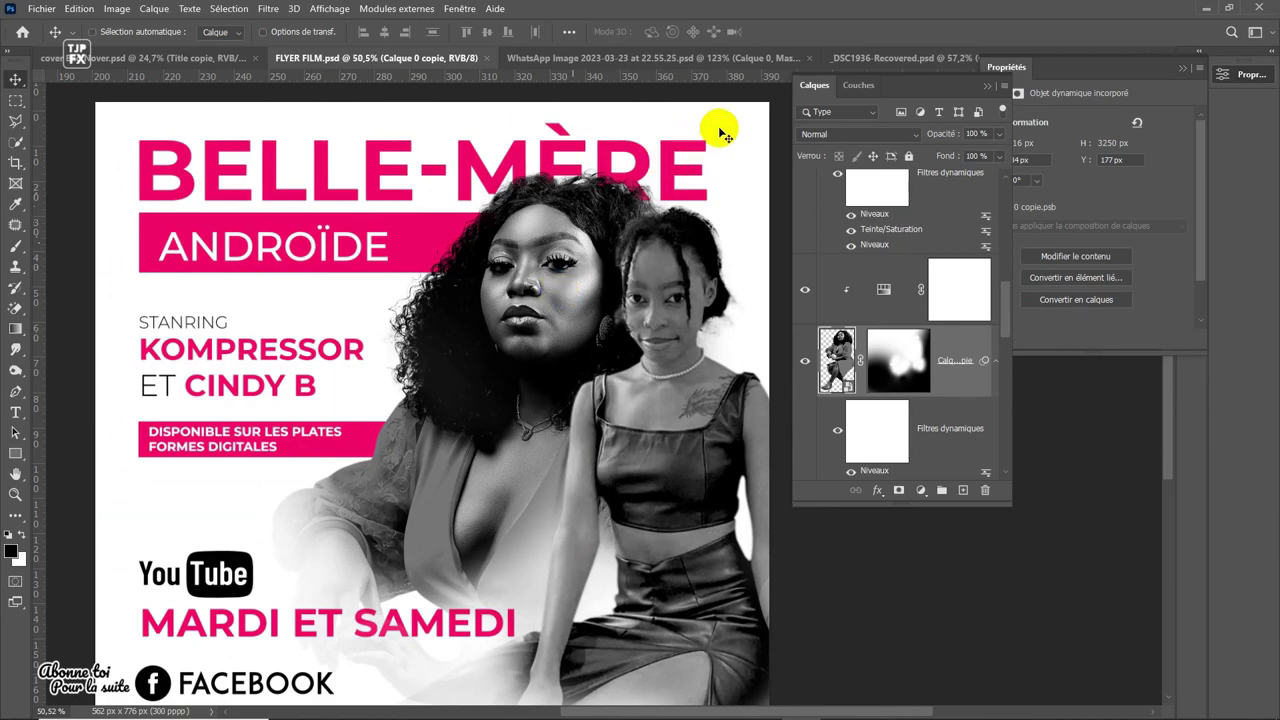
{"action": "scroll", "coordinate": [930, 400], "scroll_direction": "down", "scroll_amount": 5}
{"action": "left_click", "coordinate": [935, 447]}
- Add a Gradient Fill layer and set its first stop to purple, starting from ff0066
{"action": "left_click", "coordinate": [921, 490]}
{"action": "left_click", "coordinate": [955, 240]}
{"action": "left_click_drag", "start_coordinate": [689, 277], "coordinate": [883, 258]}
{"action": "left_click", "coordinate": [750, 289]}
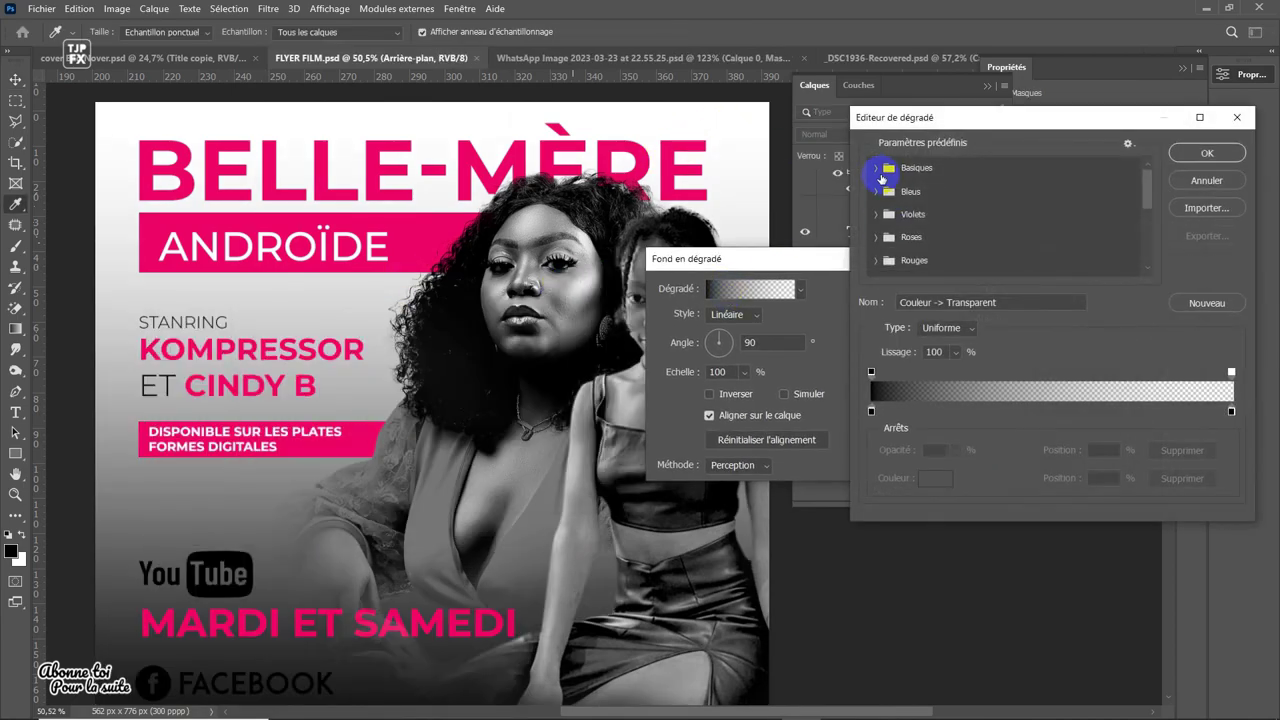
{"action": "left_click", "coordinate": [895, 192]}
{"action": "double_click", "coordinate": [872, 413]}
{"action": "type", "text": "ff0066"}
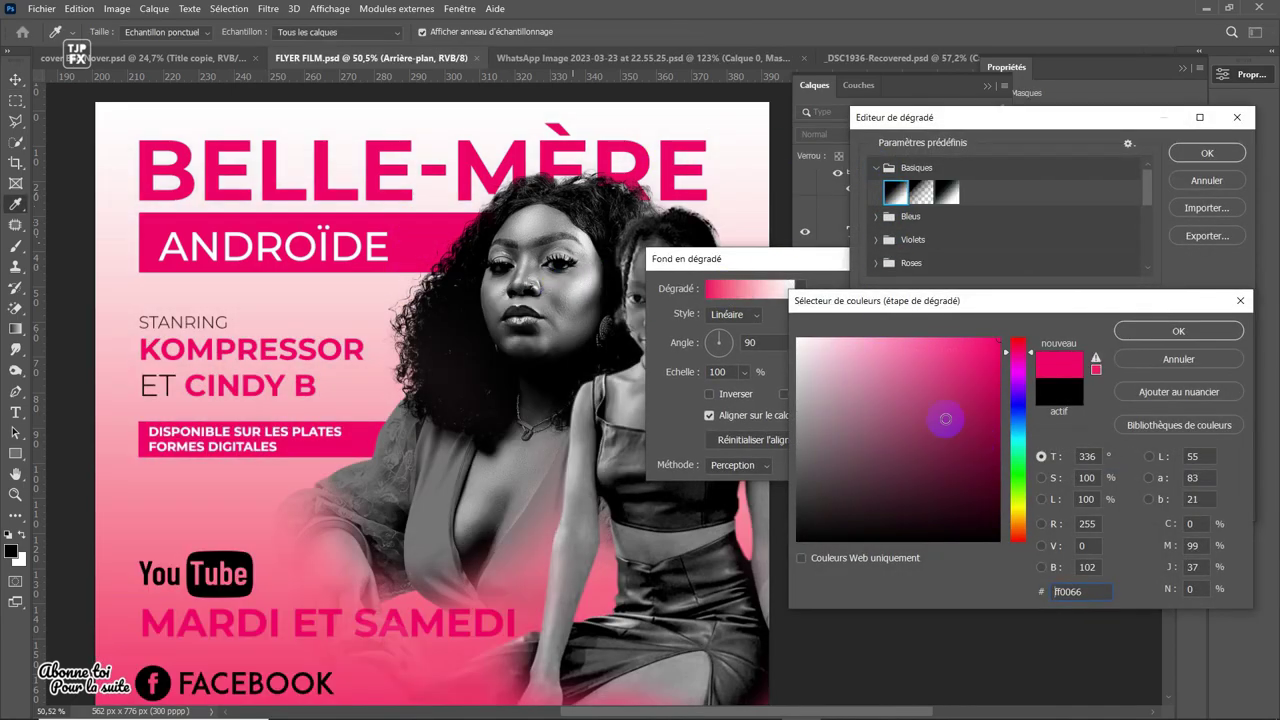
{"action": "left_click", "coordinate": [1025, 383]}
{"action": "left_click", "coordinate": [978, 442]}
{"action": "mouse_move", "coordinate": [1020, 383]}
{"action": "left_mouse_down"}
{"action": "mouse_move", "coordinate": [1020, 474]}
{"action": "mouse_move", "coordinate": [1020, 383]}
{"action": "left_mouse_up"}
{"action": "left_click", "coordinate": [1143, 331]}
- Set the other gradient stop to light pink
{"action": "left_click", "coordinate": [934, 486]}
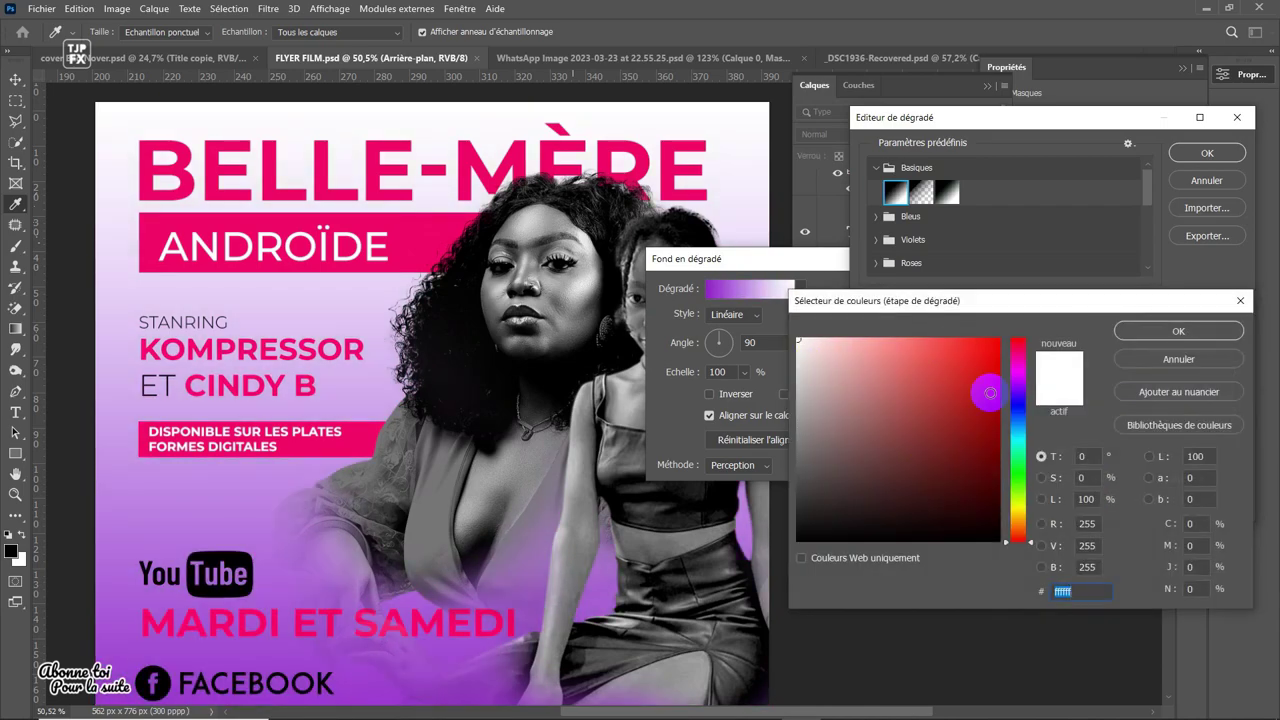
{"action": "left_click", "coordinate": [853, 347]}
{"action": "left_click", "coordinate": [1178, 331]}
{"action": "left_click", "coordinate": [1207, 153]}
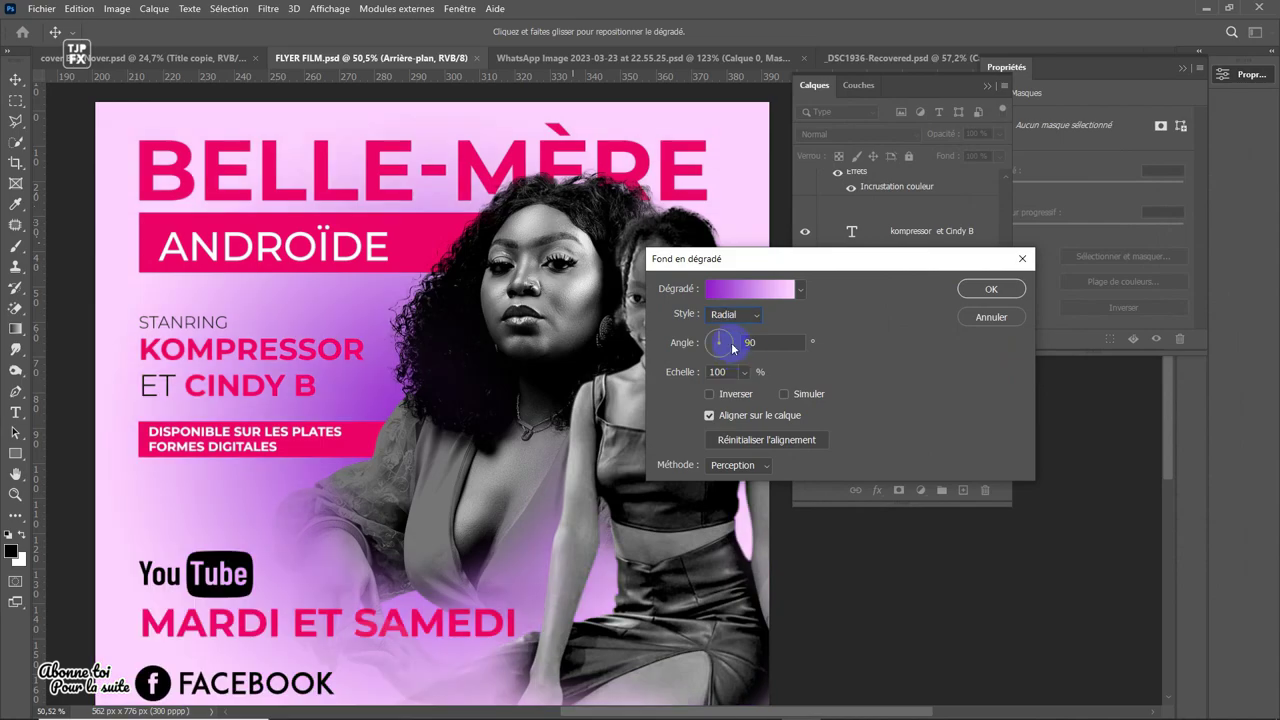
- Make the gradient radial and reversed, scaled up to about 329%
{"action": "left_click", "coordinate": [733, 314]}
{"action": "left_click", "coordinate": [733, 336]}
{"action": "left_click", "coordinate": [709, 394]}
{"action": "left_click", "coordinate": [744, 372]}
{"action": "left_click_drag", "start_coordinate": [716, 392], "coordinate": [767, 395]}
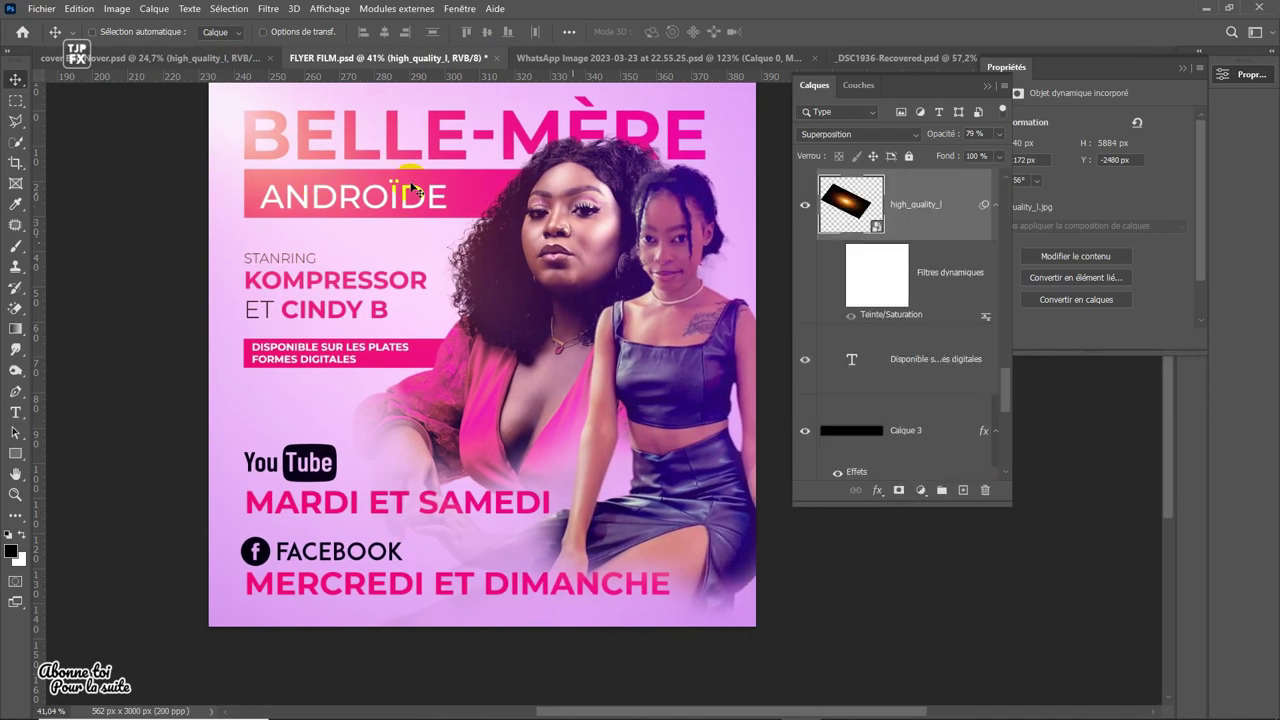
- Move the glow layer below the title text, just above the photos
{"action": "left_click_drag", "start_coordinate": [895, 373], "coordinate": [905, 262]}
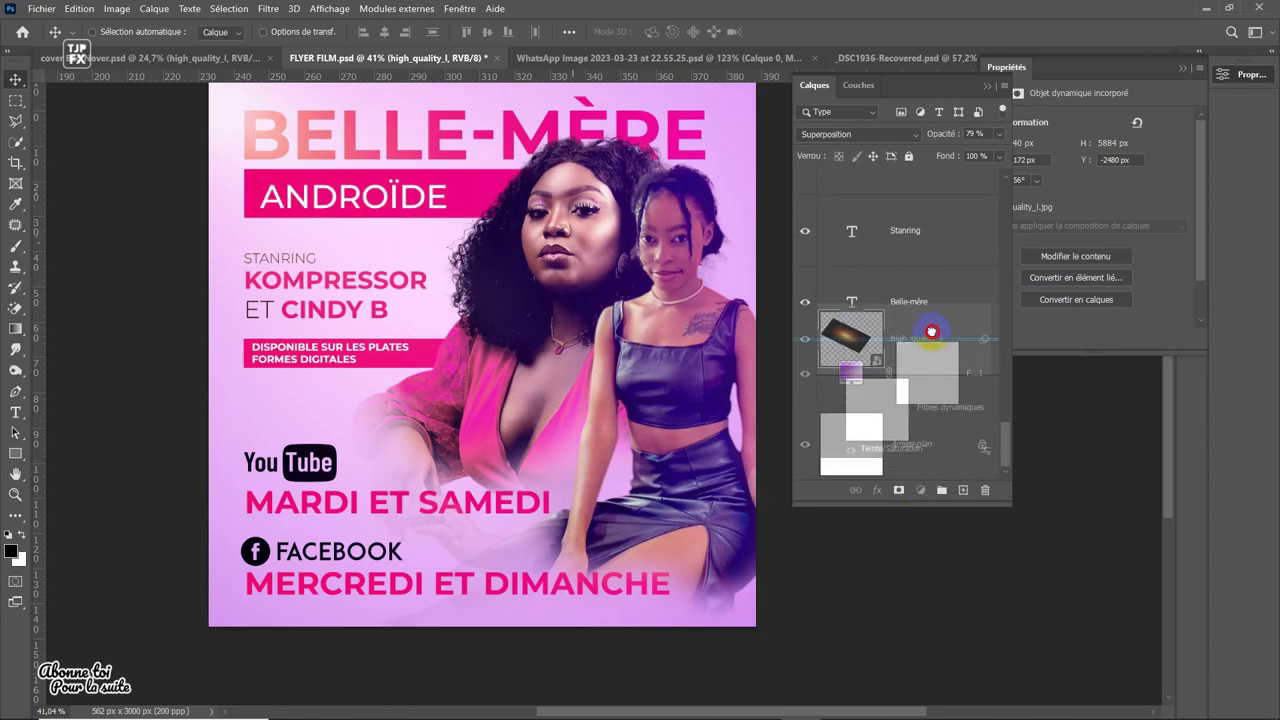
{"action": "left_click_drag", "start_coordinate": [161, 115], "coordinate": [103, 123]}
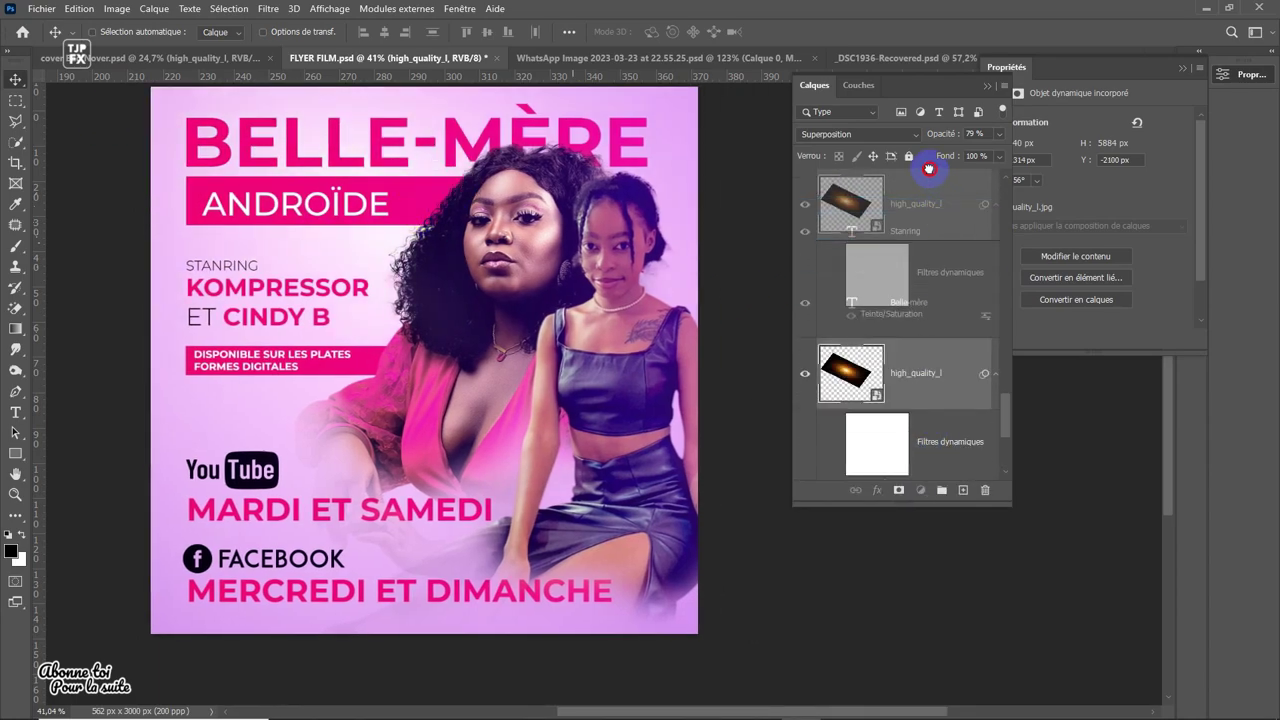
{"action": "left_click_drag", "start_coordinate": [869, 375], "coordinate": [873, 240]}
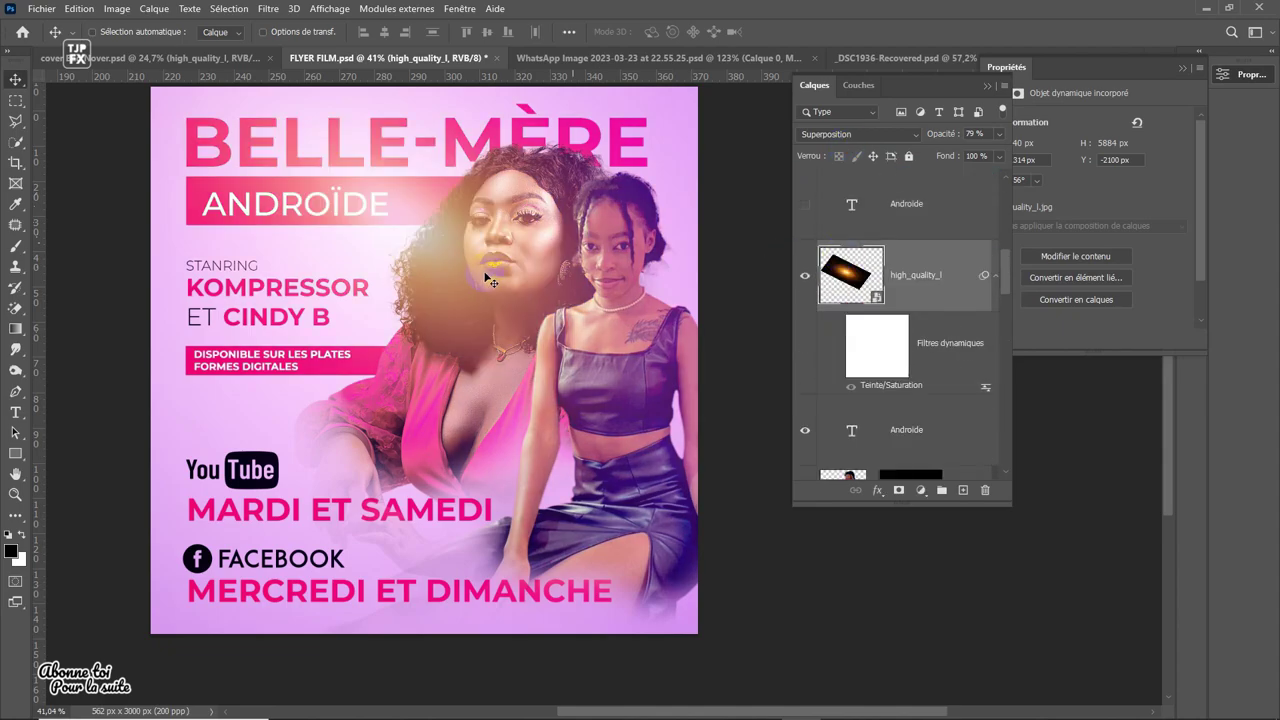
{"action": "scroll", "coordinate": [900, 300], "scroll_direction": "down", "scroll_amount": 2}
- Copy Calque 1's mask onto the glow and set it to Incrustation at about 28% opacity
{"action": "left_click_drag", "start_coordinate": [910, 290], "coordinate": [908, 297]}
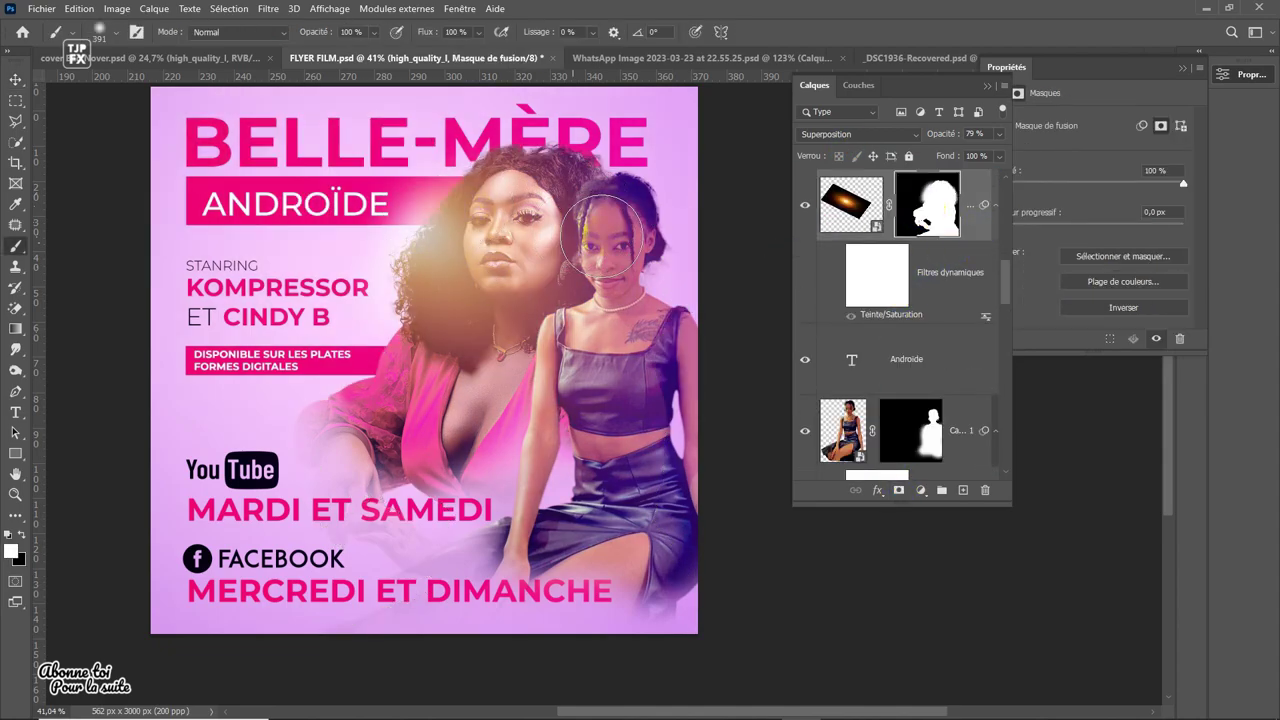
{"action": "left_click_drag", "start_coordinate": [940, 134], "coordinate": [914, 130]}
{"action": "left_click", "coordinate": [858, 134]}
{"action": "left_click", "coordinate": [890, 329]}
{"action": "left_click_drag", "start_coordinate": [470, 226], "coordinate": [535, 244]}
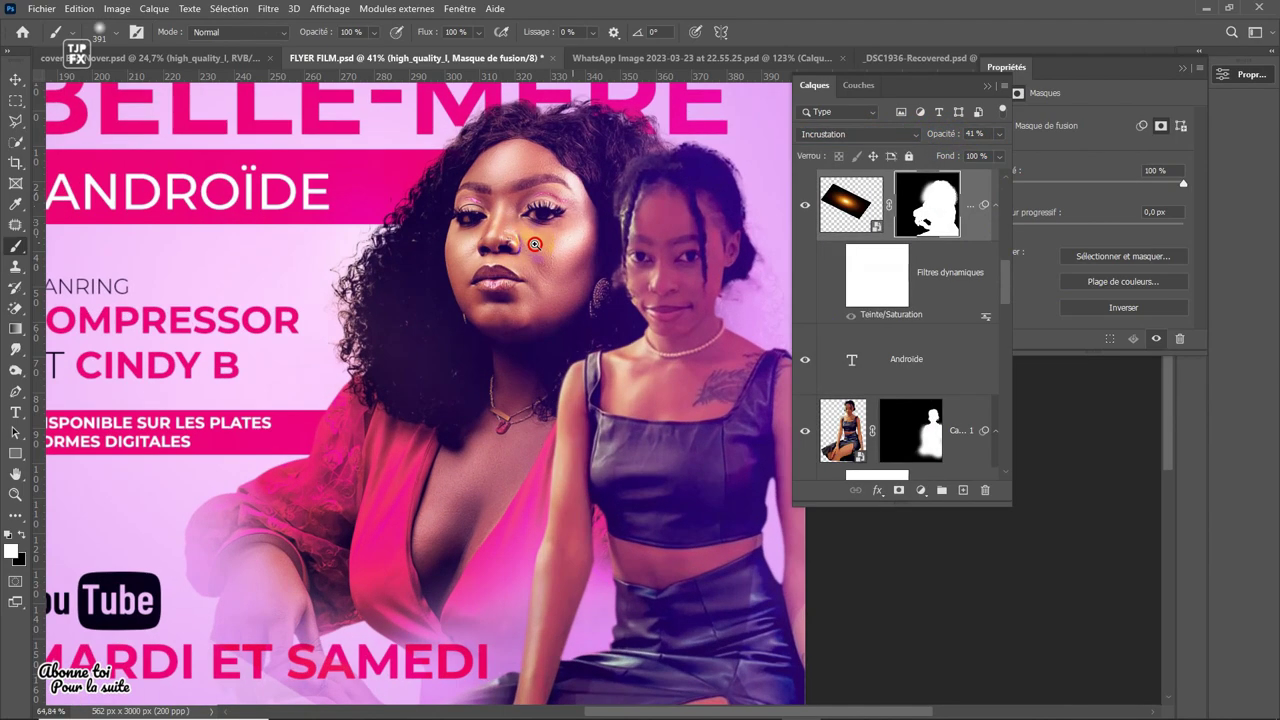
{"action": "key", "text": "ctrl+0"}
{"action": "key", "text": "v"}
{"action": "left_click_drag", "start_coordinate": [928, 134], "coordinate": [922, 137]}
{"action": "scroll", "coordinate": [700, 300], "scroll_direction": "down", "scroll_amount": 2}
- Reopen the background Gradient Fill and set its first stop to dark purple
{"action": "scroll", "coordinate": [960, 351], "scroll_direction": "down", "scroll_amount": 5}
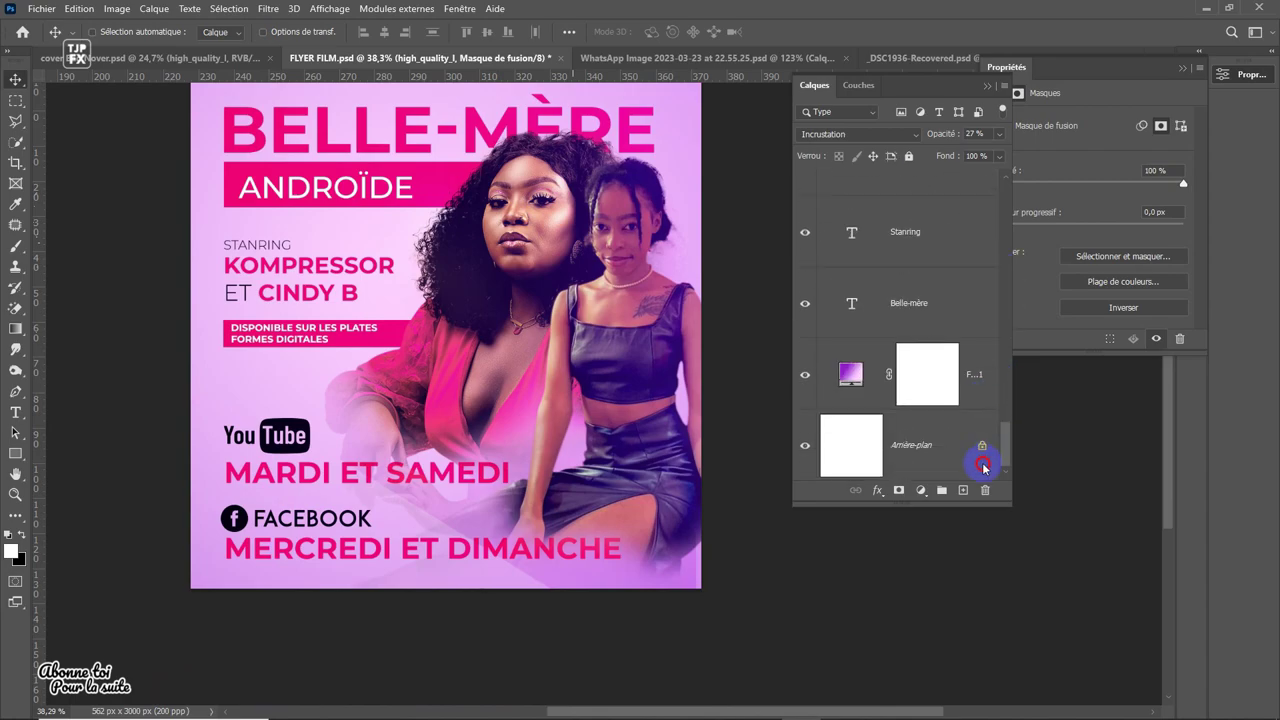
{"action": "double_click", "coordinate": [850, 374]}
{"action": "left_click", "coordinate": [748, 289]}
{"action": "double_click", "coordinate": [868, 408]}
{"action": "left_click", "coordinate": [987, 513]}
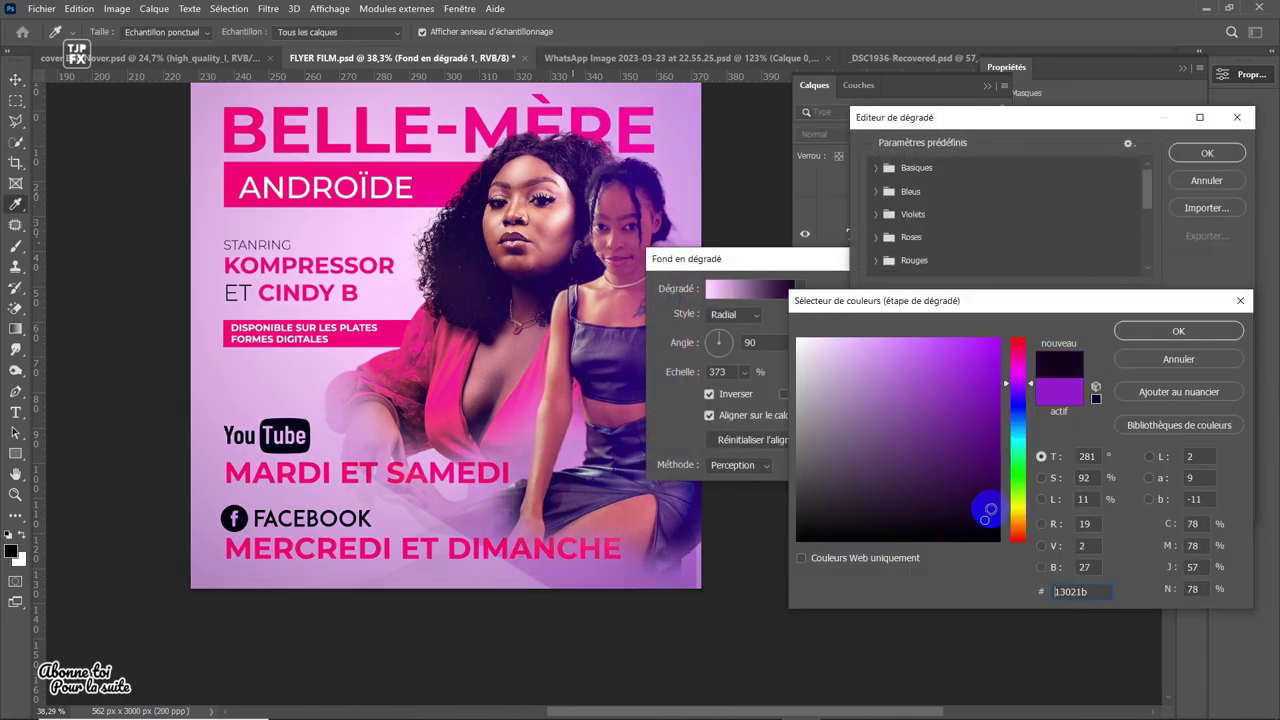
{"action": "left_click", "coordinate": [1017, 444]}
{"action": "left_click", "coordinate": [1178, 330]}
- Set the gradient stops to very dark green and dark purple, then confirm the fill
{"action": "left_click", "coordinate": [1017, 452]}
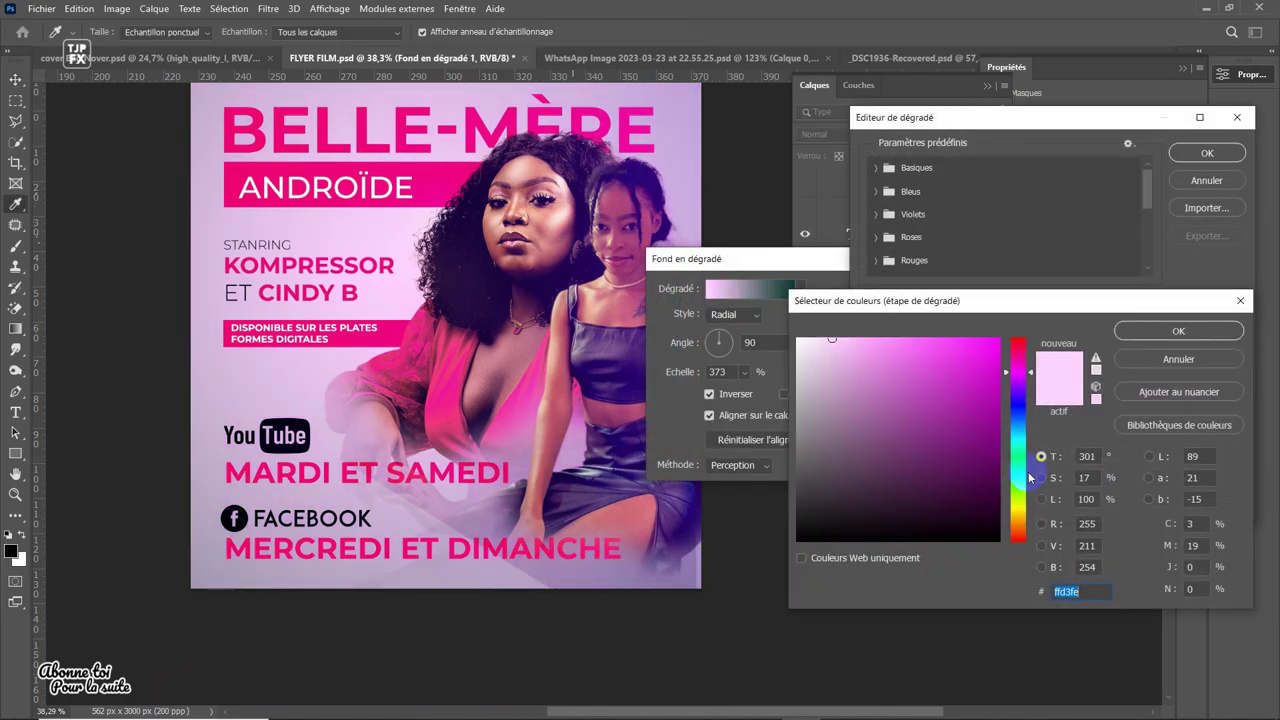
{"action": "left_click", "coordinate": [1030, 478]}
{"action": "left_click_drag", "start_coordinate": [986, 509], "coordinate": [980, 530]}
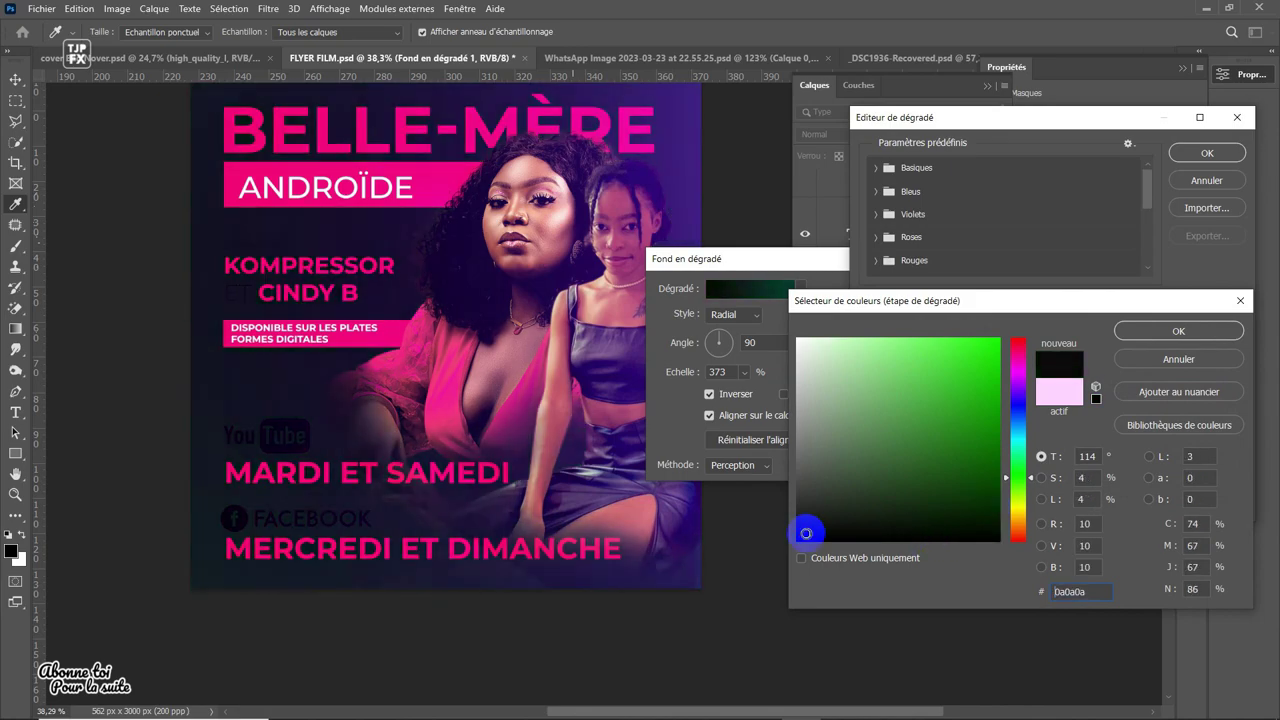
{"action": "left_click", "coordinate": [1138, 331]}
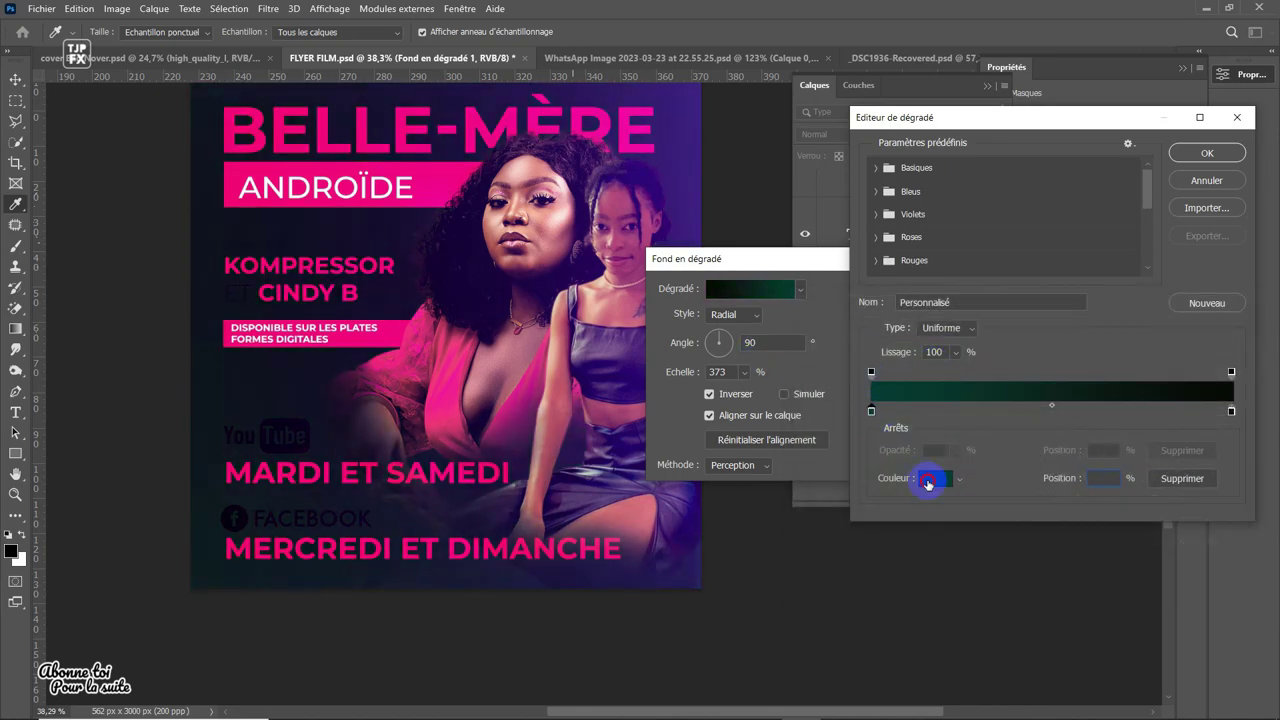
{"action": "left_click", "coordinate": [929, 486]}
{"action": "left_click", "coordinate": [1022, 400]}
{"action": "left_click", "coordinate": [1178, 331]}
{"action": "key", "text": "Return"}
{"action": "key", "text": "Return"}
- Place the white YouTube logo above MARDI ET SAMEDI, near the Facebook logo
{"action": "key", "text": "v"}
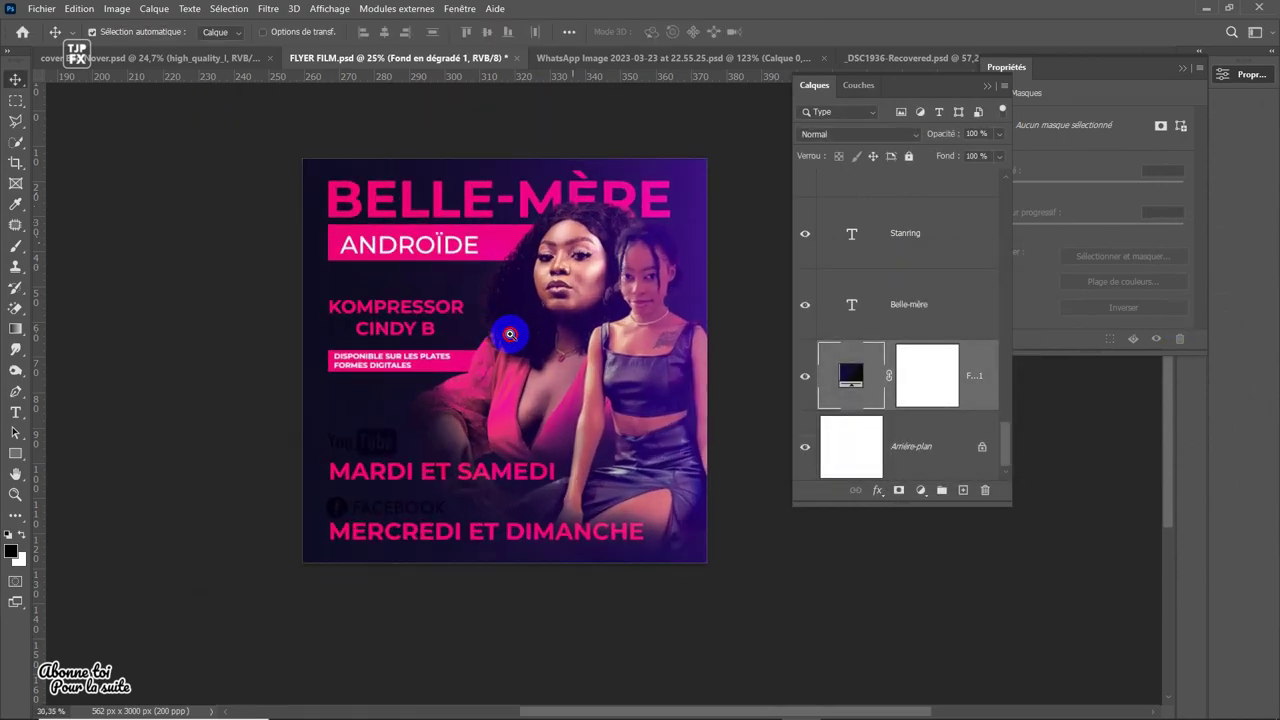
{"action": "left_click", "coordinate": [357, 366], "text": "ctrl"}
{"action": "left_click", "coordinate": [296, 458]}
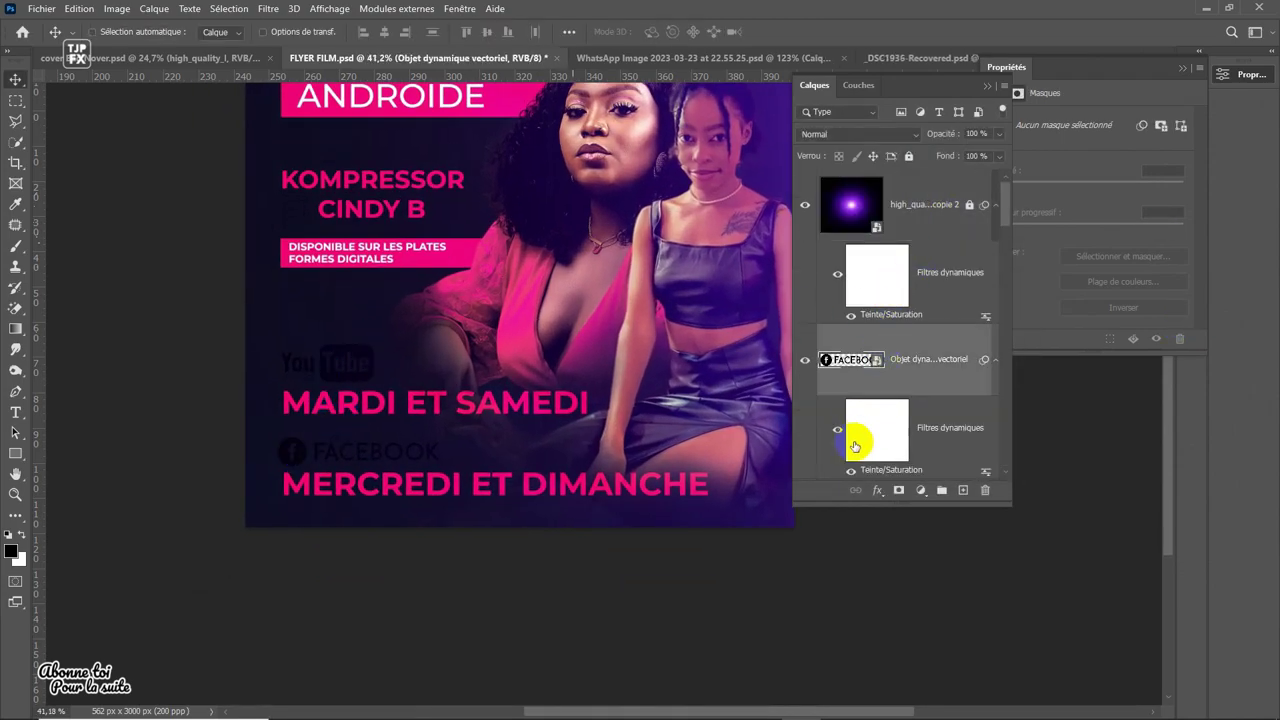
{"action": "left_click_drag", "start_coordinate": [358, 401], "coordinate": [358, 402]}
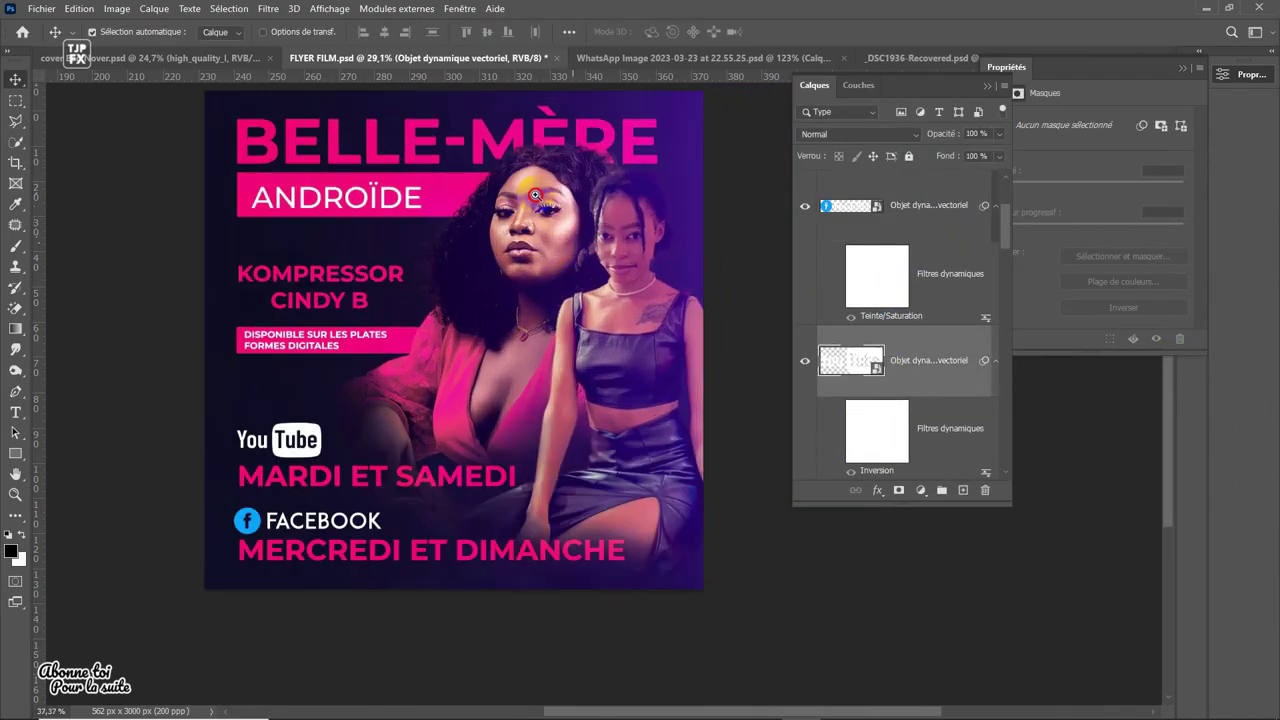
{"action": "scroll", "coordinate": [547, 207], "scroll_direction": "up", "scroll_amount": 2}
{"action": "scroll", "coordinate": [547, 207], "scroll_direction": "down", "scroll_amount": 2}
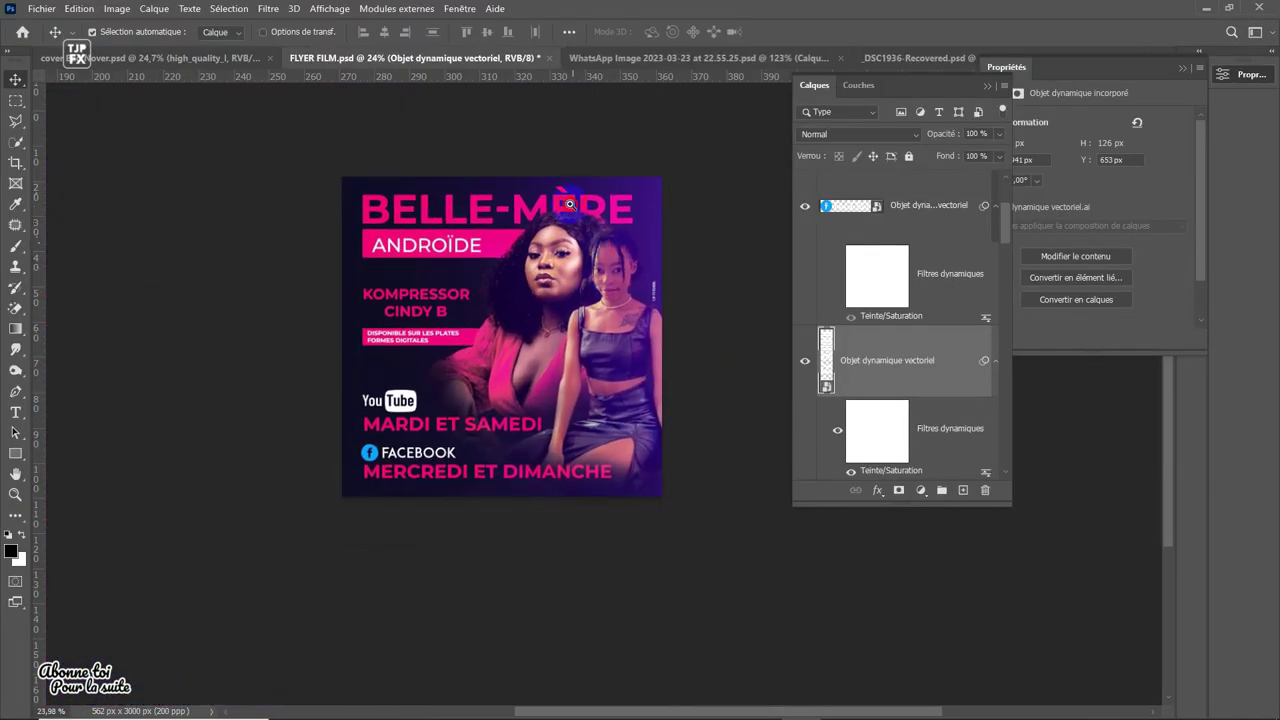
{"action": "scroll", "coordinate": [580, 220], "scroll_direction": "down", "scroll_amount": 3}
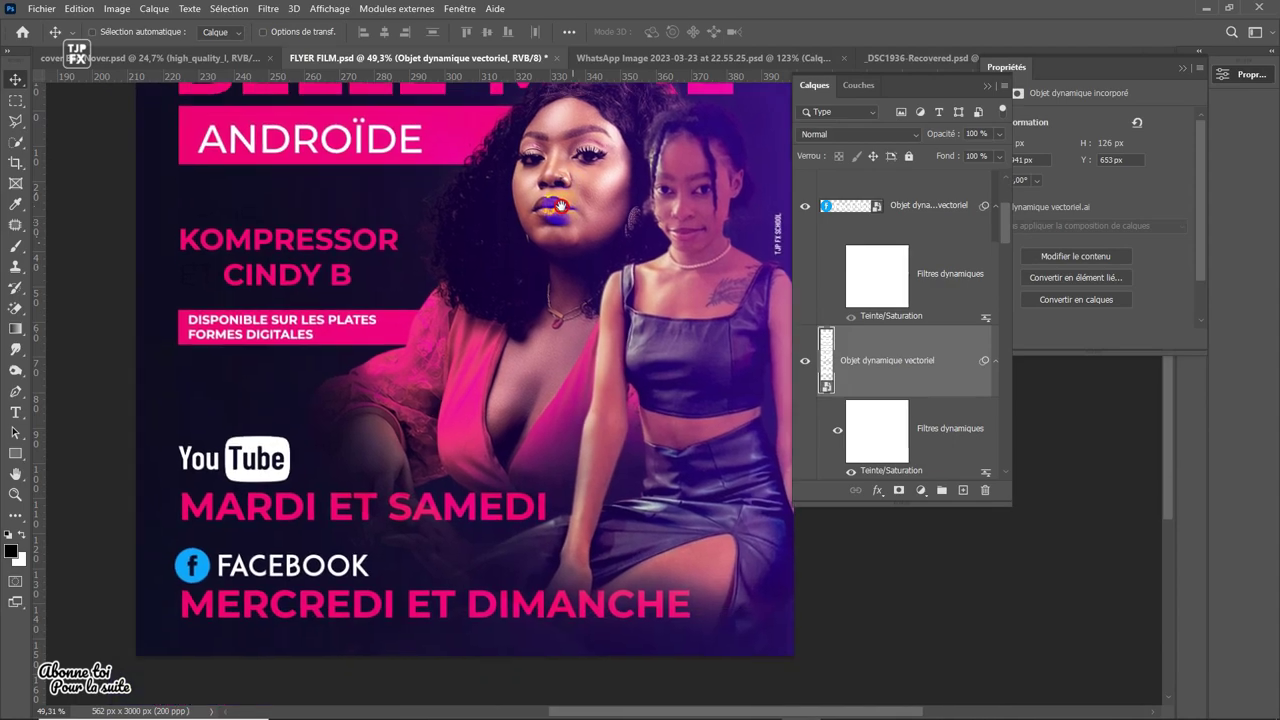
{"action": "scroll", "coordinate": [560, 207], "scroll_direction": "up", "scroll_amount": 3}
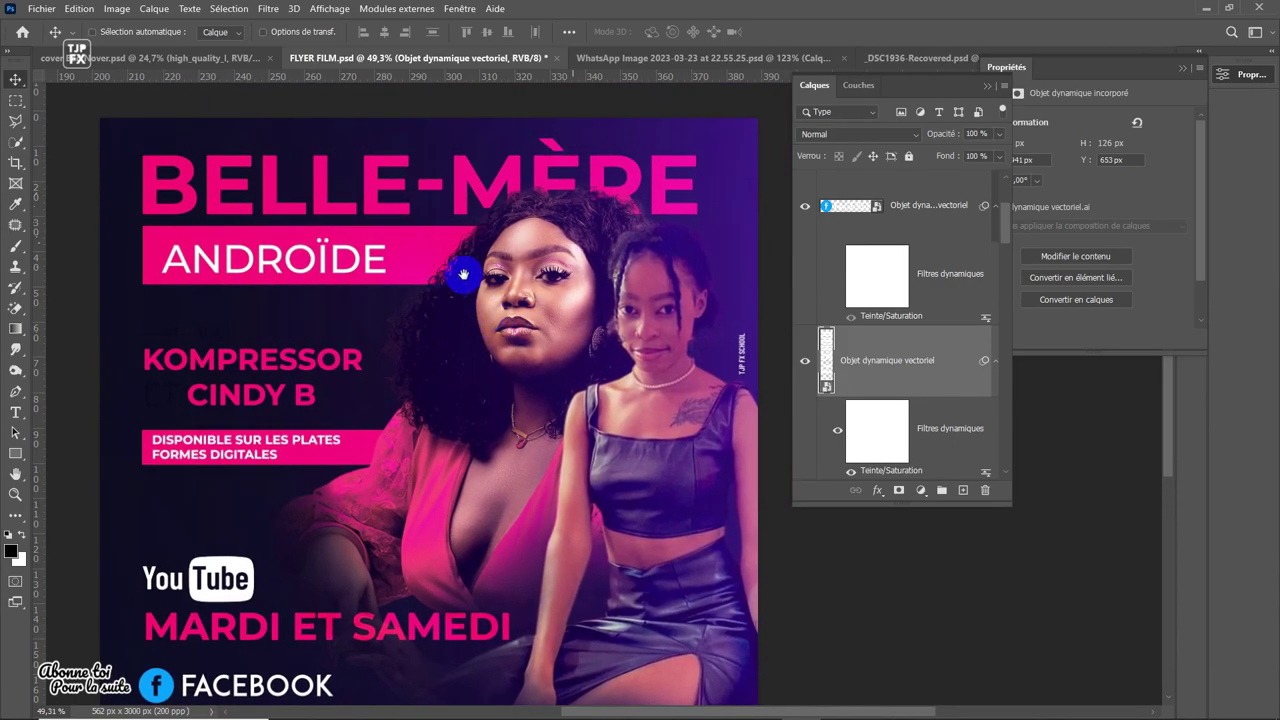
- Zoom in and colour the word ET white
{"action": "left_click", "coordinate": [185, 360], "text": "ctrl"}
{"action": "key", "text": "t"}
{"action": "left_click_drag", "start_coordinate": [262, 380], "coordinate": [200, 380]}
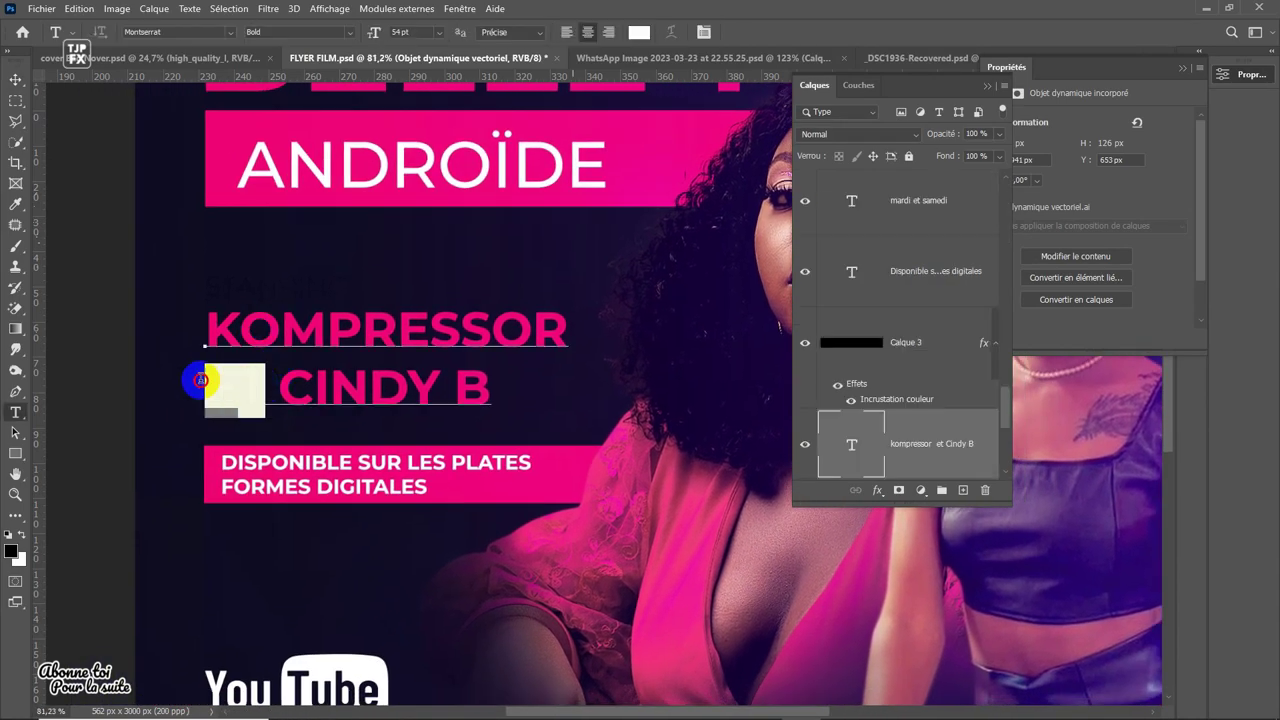
{"action": "left_click", "coordinate": [637, 31]}
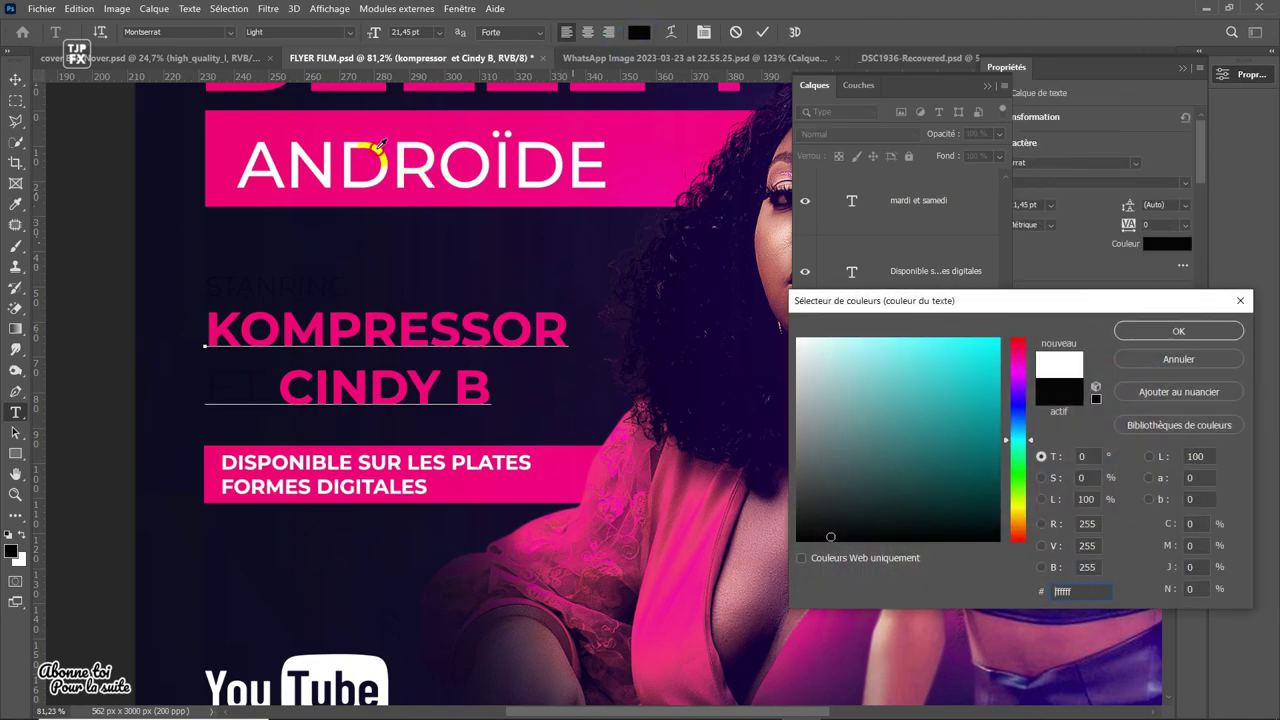
{"action": "left_click", "coordinate": [1178, 331]}
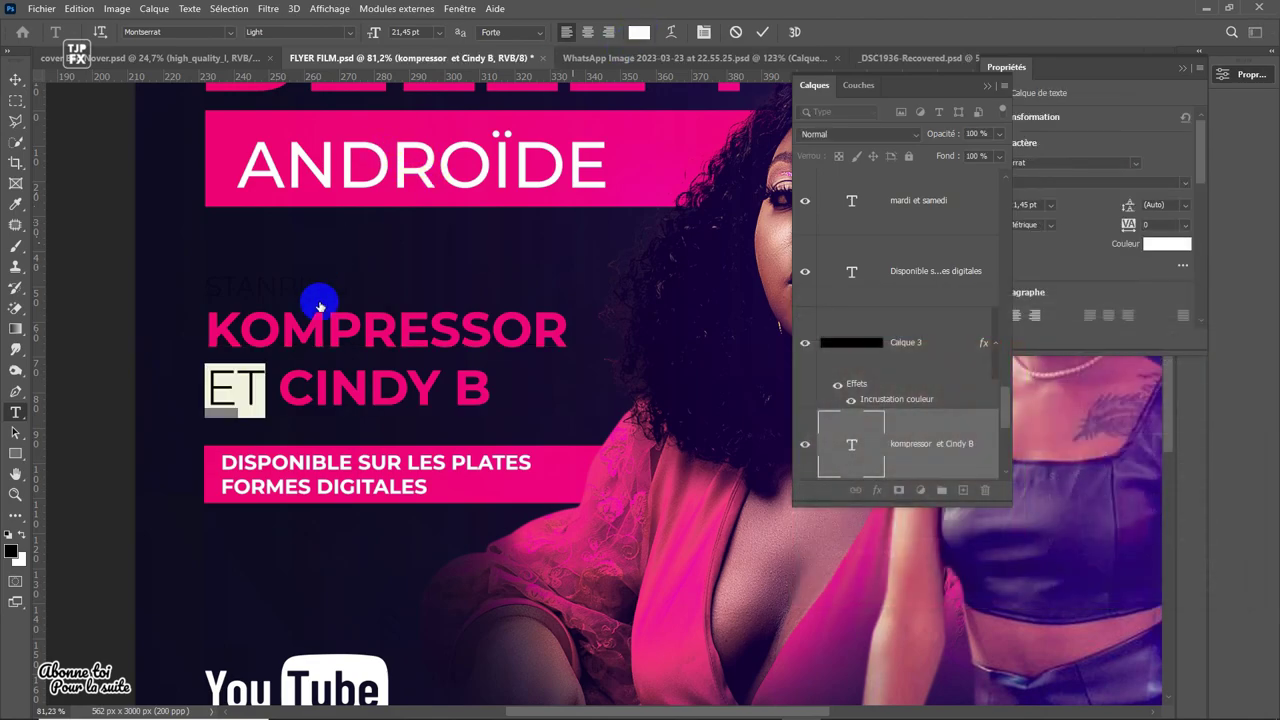
{"action": "left_click", "coordinate": [375, 245]}
- Colour the STANRING text white (#ffffff) and commit the edit
{"action": "left_click", "coordinate": [297, 292]}
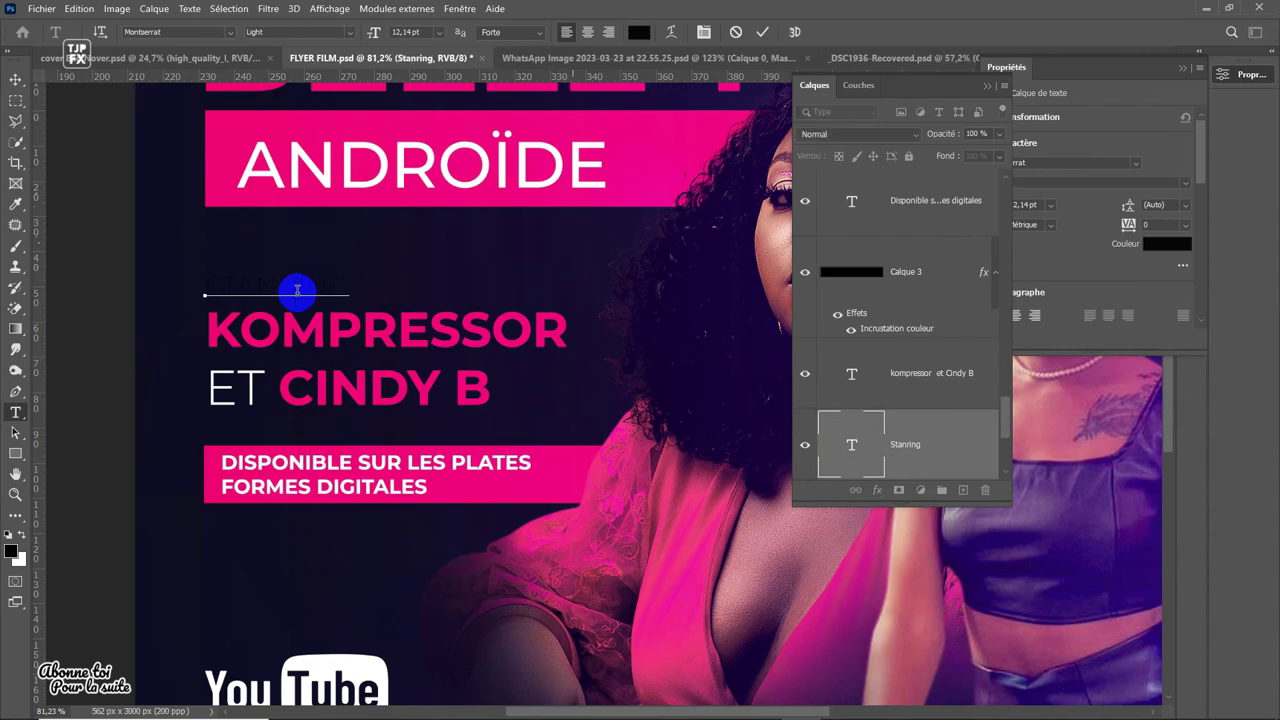
{"action": "left_click", "coordinate": [640, 32]}
{"action": "type", "text": "ffffff"}
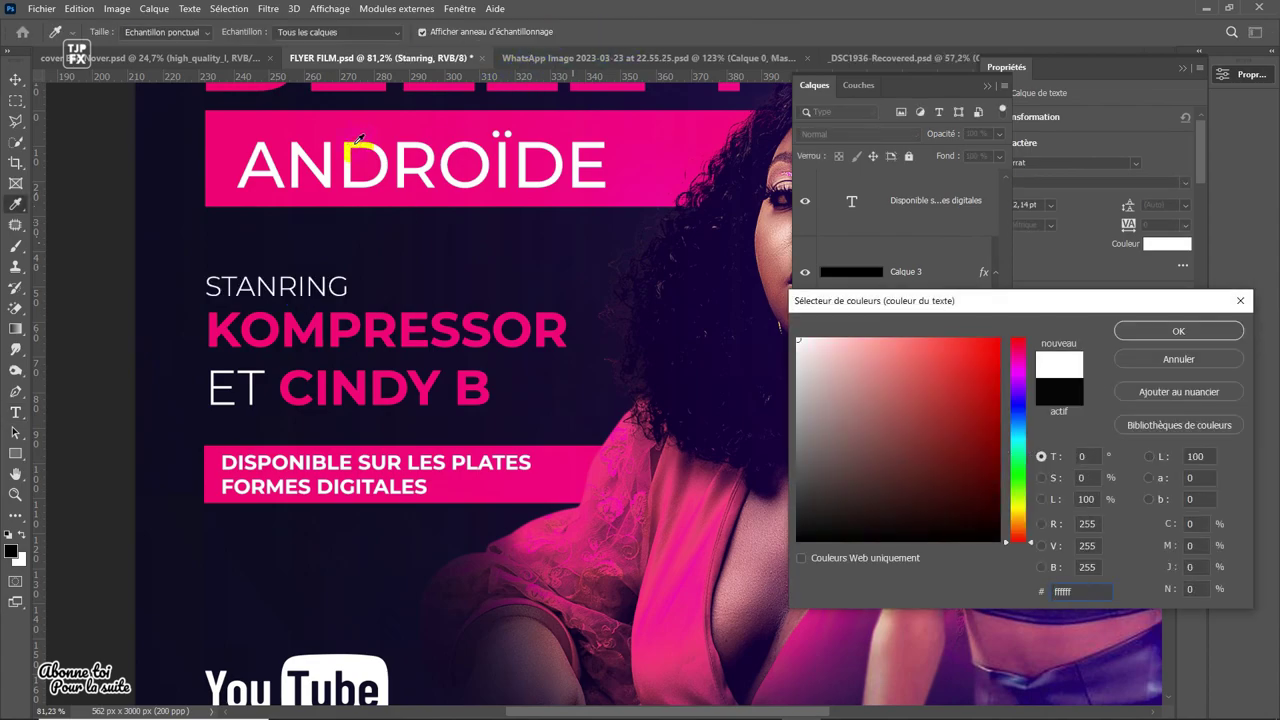
{"action": "left_click", "coordinate": [1166, 329]}
{"action": "key", "text": "ctrl+minus"}
{"action": "key", "text": "ctrl+minus"}
{"action": "key", "text": "ctrl+minus"}
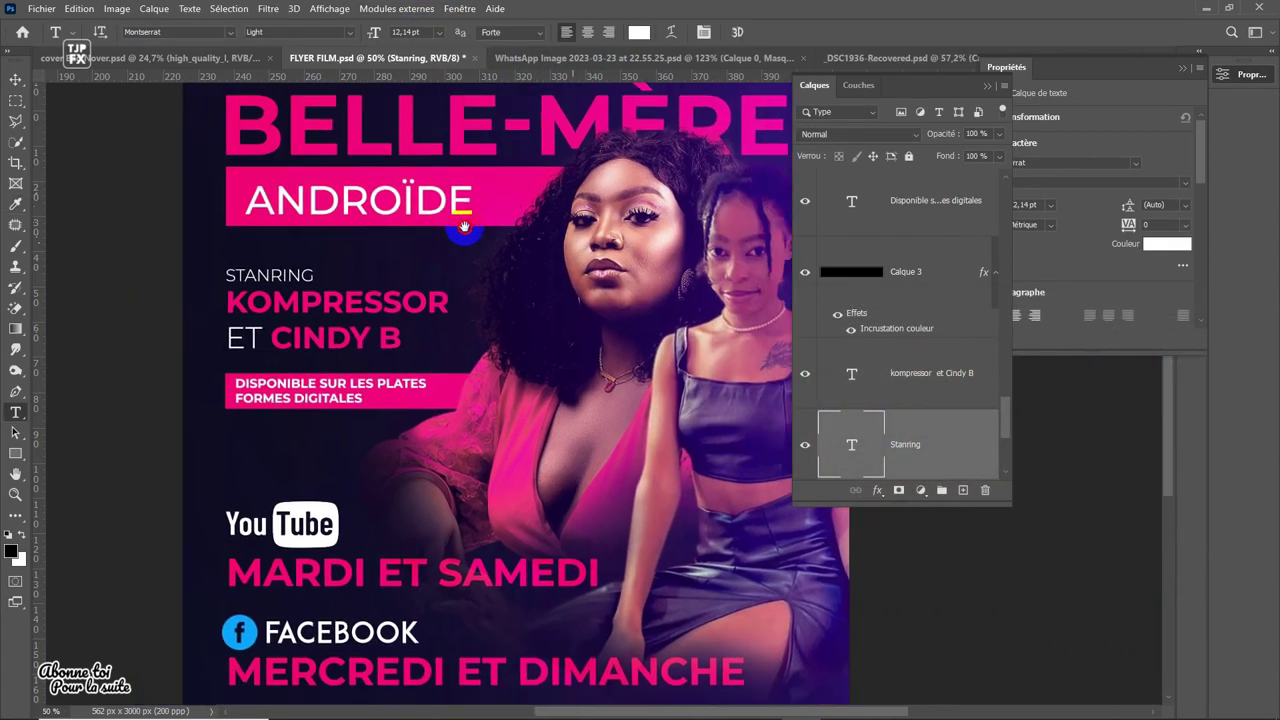
{"action": "key", "text": "Return"}
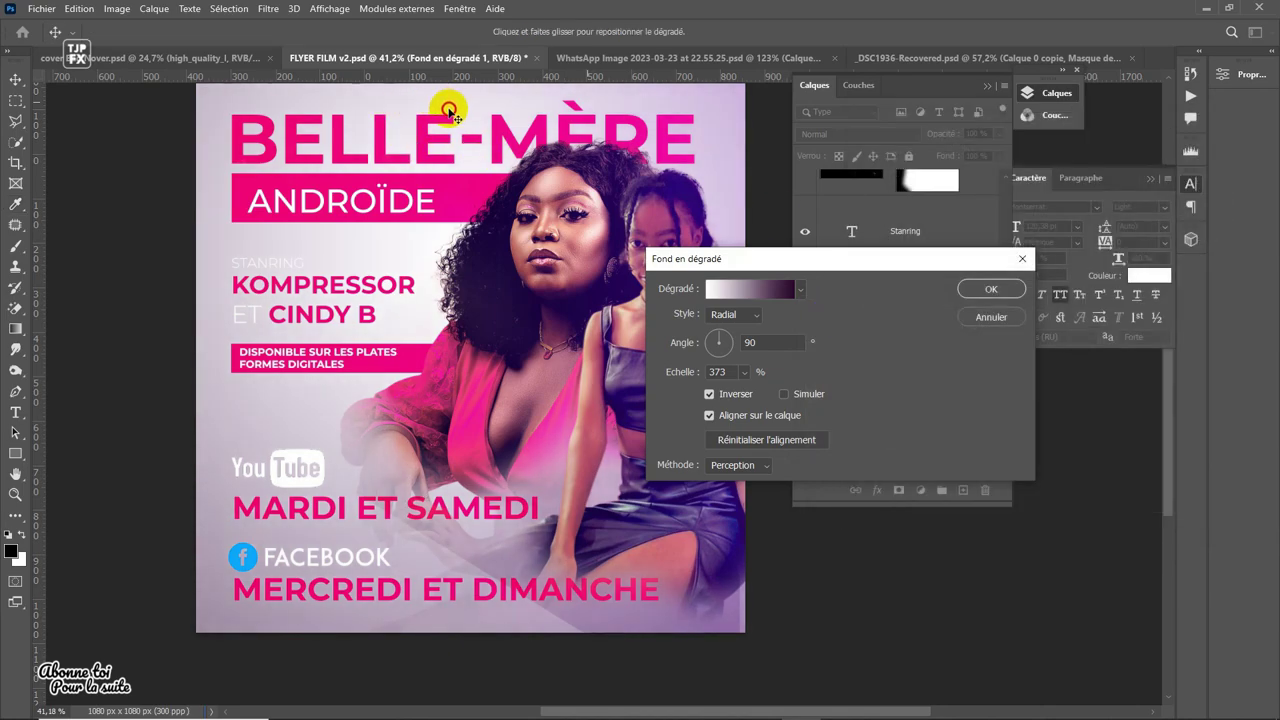
- Confirm the gradient fill, then recolour the STANRING text layer dark purple
{"action": "left_click", "coordinate": [1063, 286]}
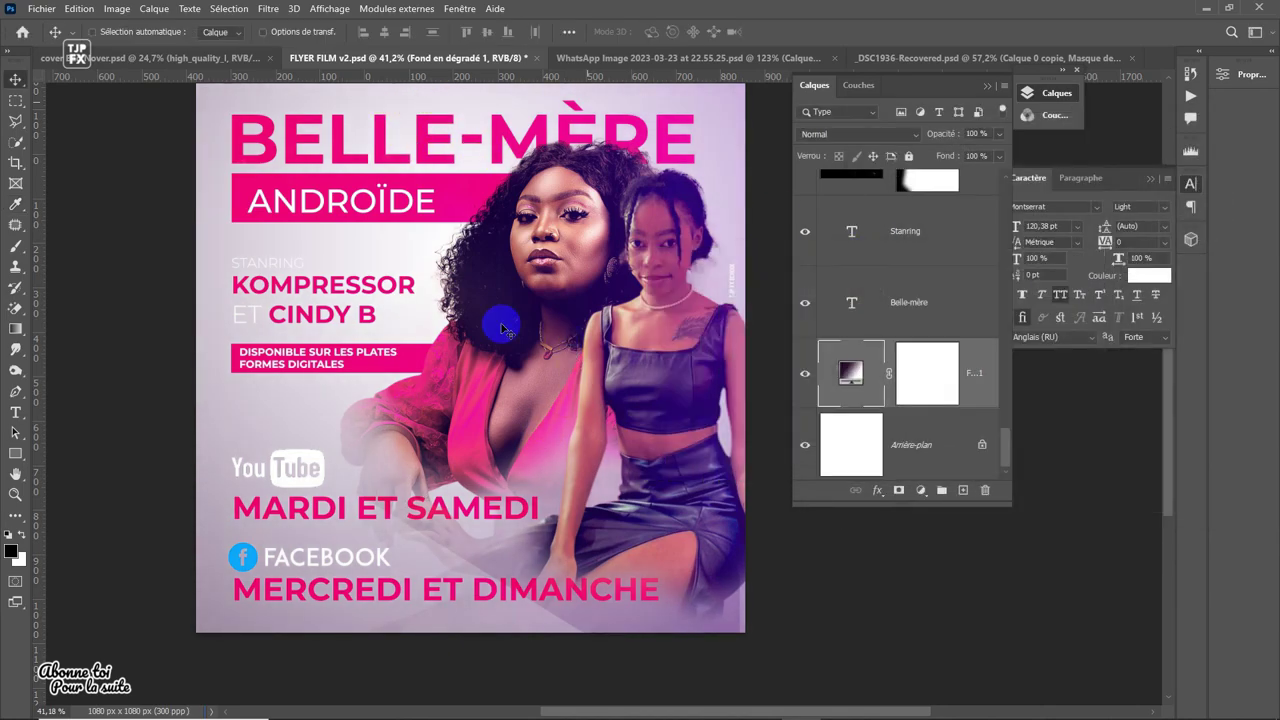
{"action": "scroll", "coordinate": [349, 302], "scroll_direction": "up", "scroll_amount": 1}
{"action": "scroll", "coordinate": [349, 302], "scroll_direction": "up", "scroll_amount": 1}
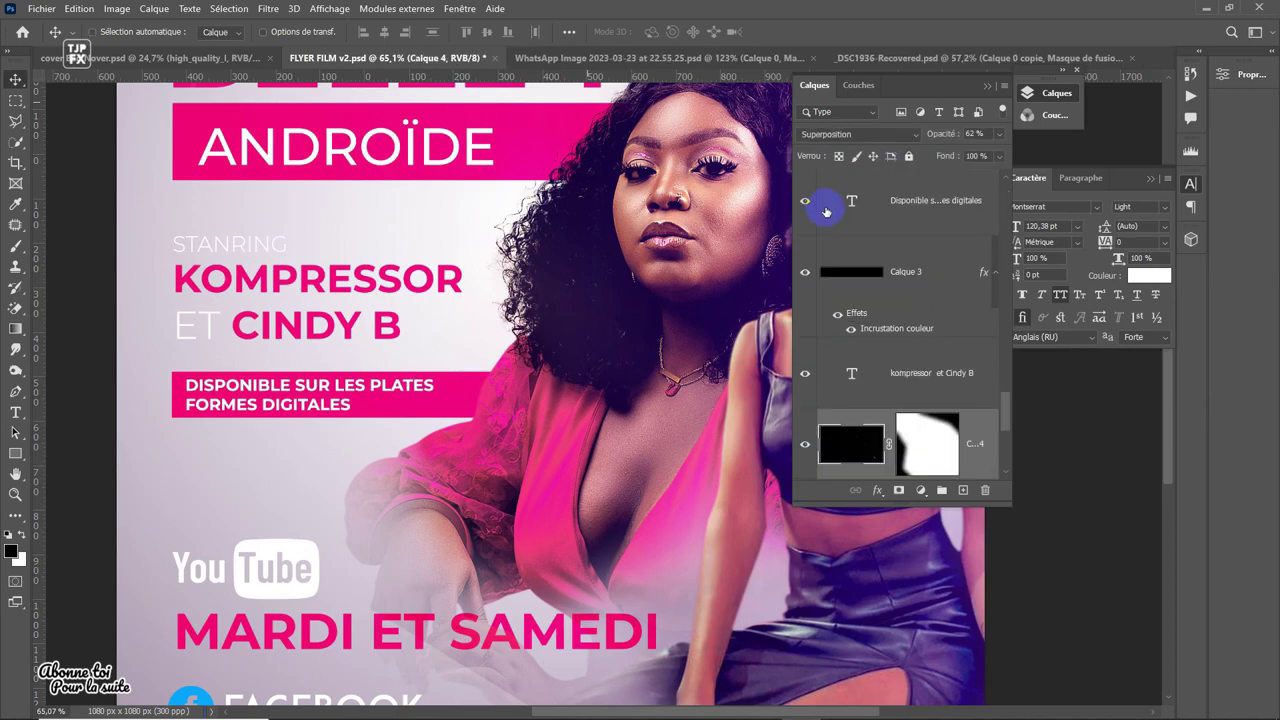
{"action": "left_click", "coordinate": [825, 210]}
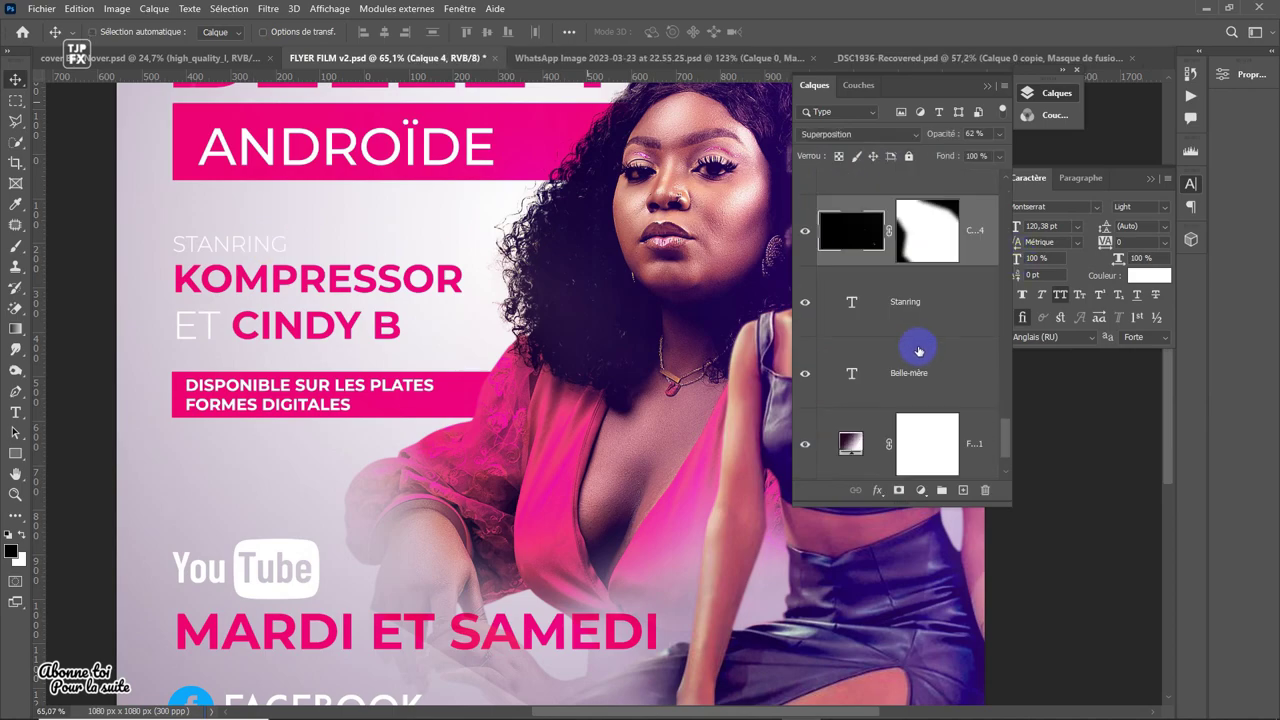
{"action": "left_click", "coordinate": [873, 297]}
{"action": "scroll", "coordinate": [580, 390], "scroll_direction": "up", "scroll_amount": 2}
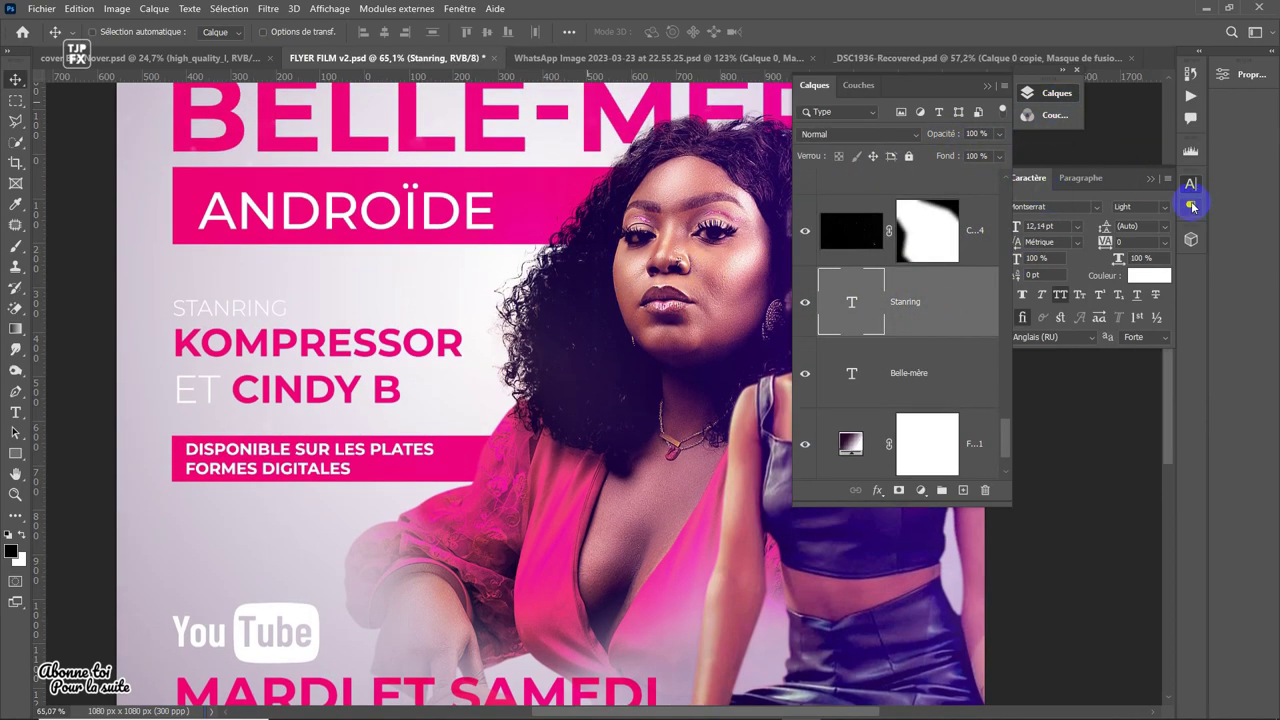
{"action": "left_click", "coordinate": [1148, 275]}
{"action": "left_click", "coordinate": [1190, 330]}
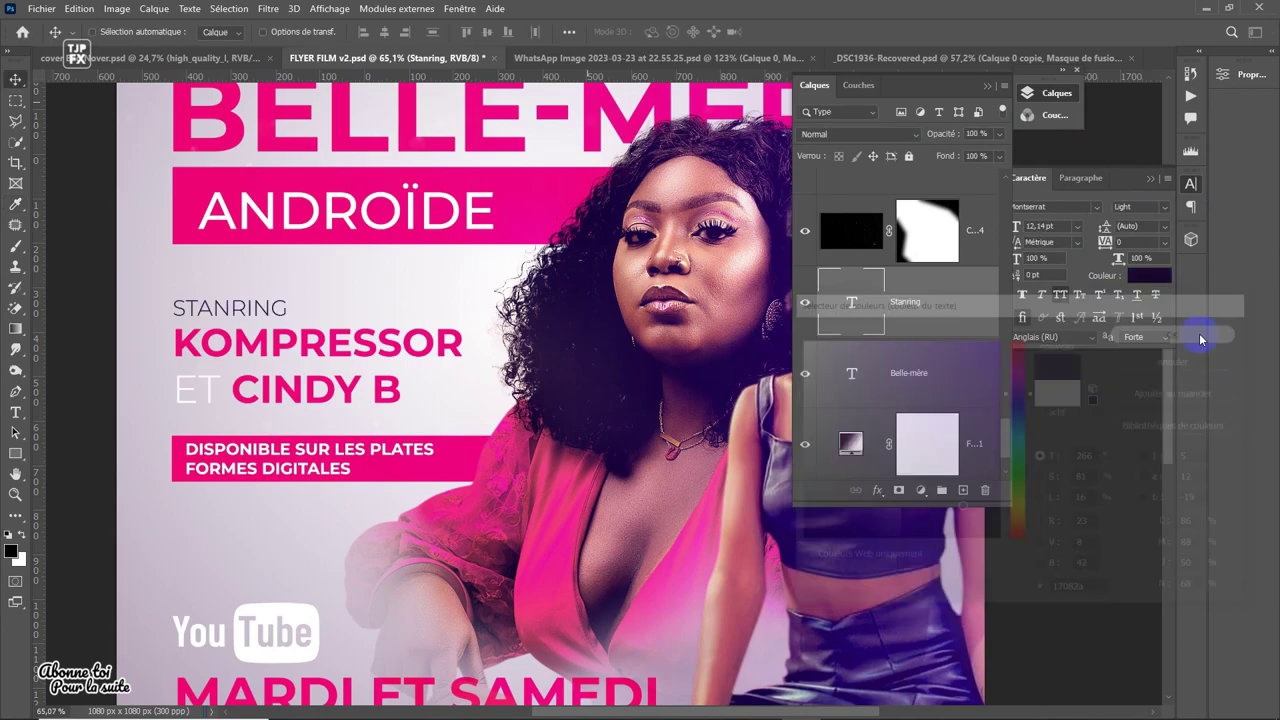
{"action": "key", "text": "ctrl+minus"}
{"action": "key", "text": "ctrl+minus"}
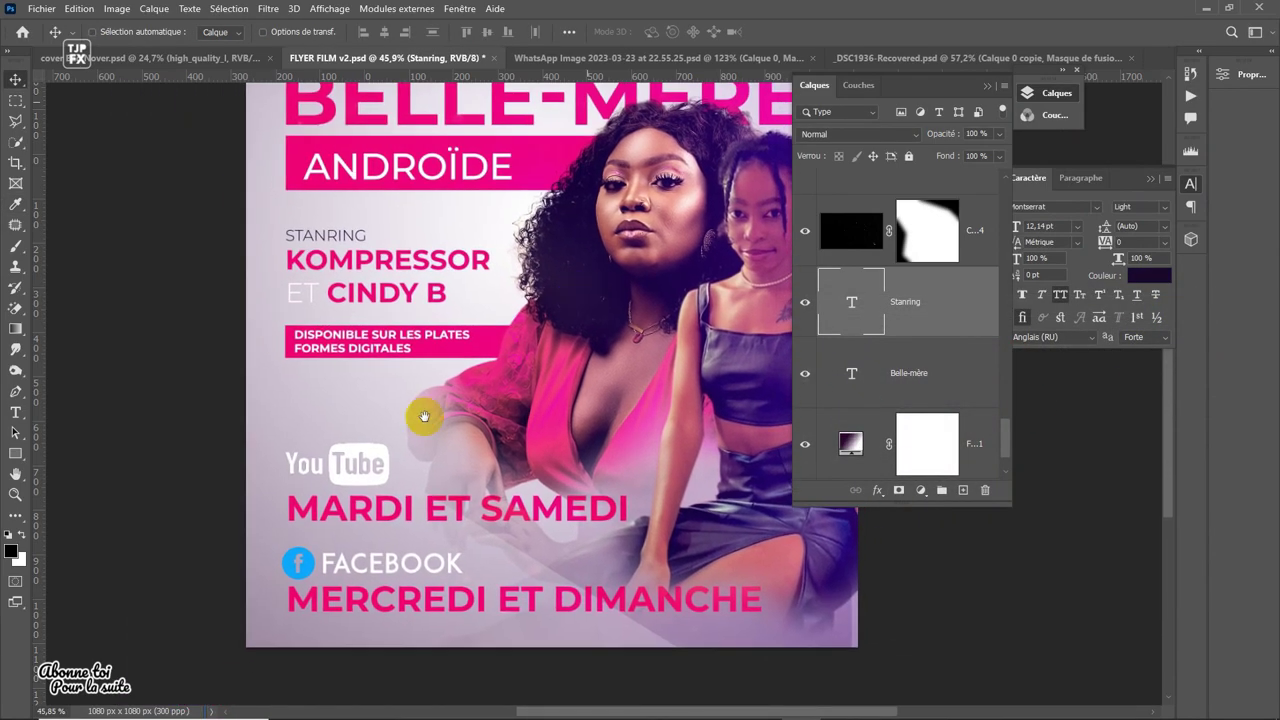
{"action": "key", "text": "alt+shift+ctrl+s"}
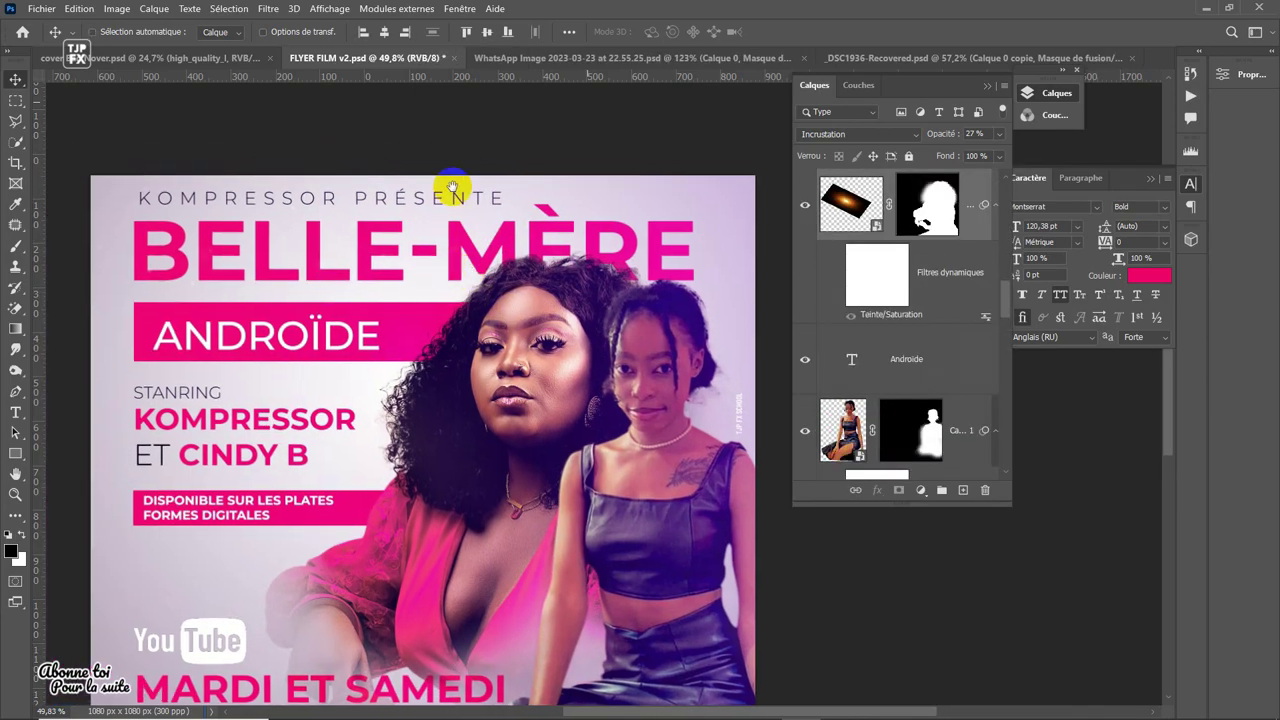
- Nudge the KOMPRESSOR PRÉSENTE header and scale it to about 109%
{"action": "mouse_move", "coordinate": [494, 198]}
{"action": "left_mouse_down"}
{"action": "mouse_move", "coordinate": [505, 196]}
{"action": "mouse_move", "coordinate": [489, 196]}
{"action": "left_mouse_up"}
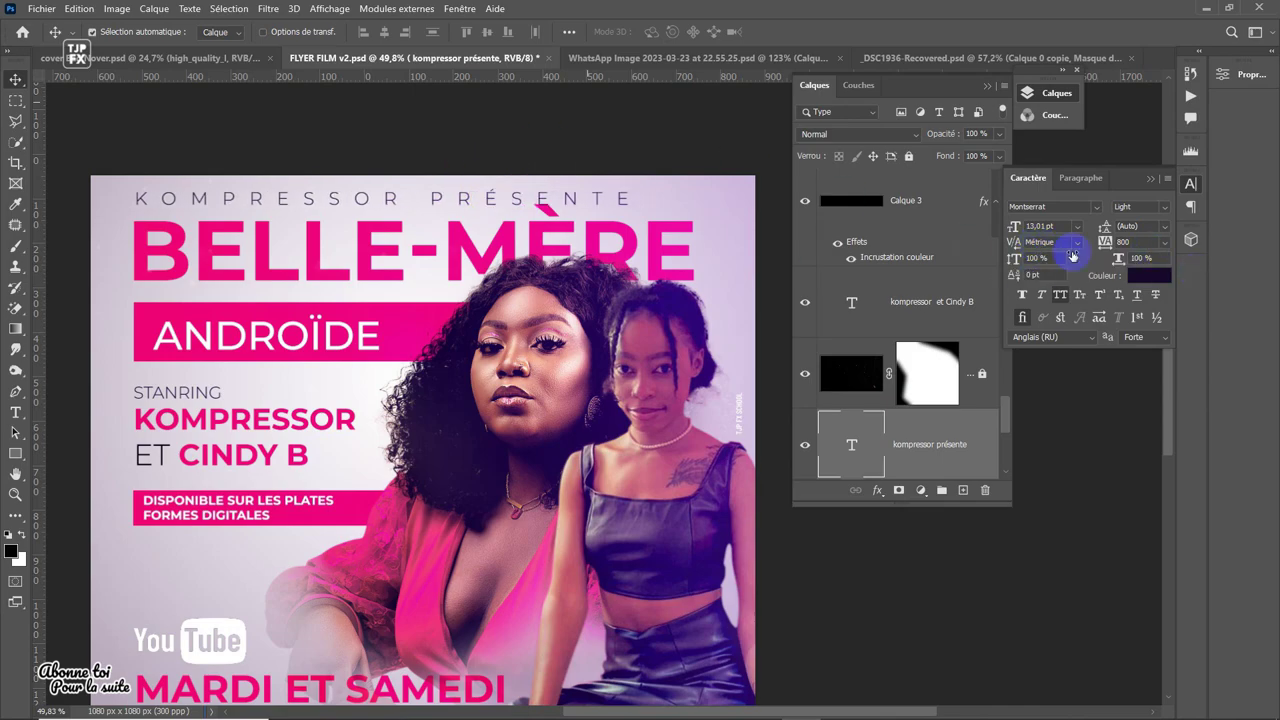
{"action": "key", "text": "ctrl+t"}
{"action": "mouse_move", "coordinate": [644, 210]}
{"action": "left_mouse_down"}
{"action": "mouse_move", "coordinate": [691, 229]}
{"action": "mouse_move", "coordinate": [515, 205]}
{"action": "left_mouse_up"}
{"action": "key", "text": "Return"}
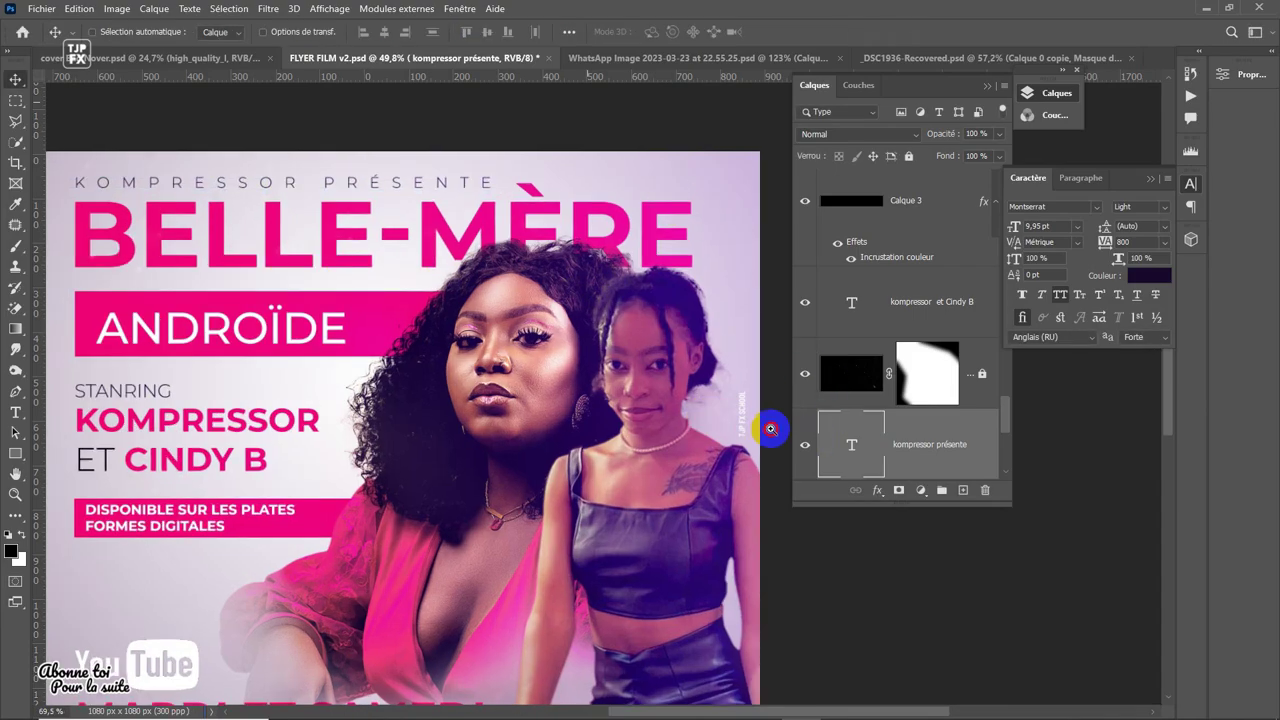
- Stamp all visible layers into a new merged flyer layer
{"action": "scroll", "coordinate": [766, 429], "scroll_direction": "up", "scroll_amount": 3}
{"action": "left_click", "coordinate": [523, 363]}
{"action": "scroll", "coordinate": [585, 297], "scroll_direction": "down", "scroll_amount": 3}
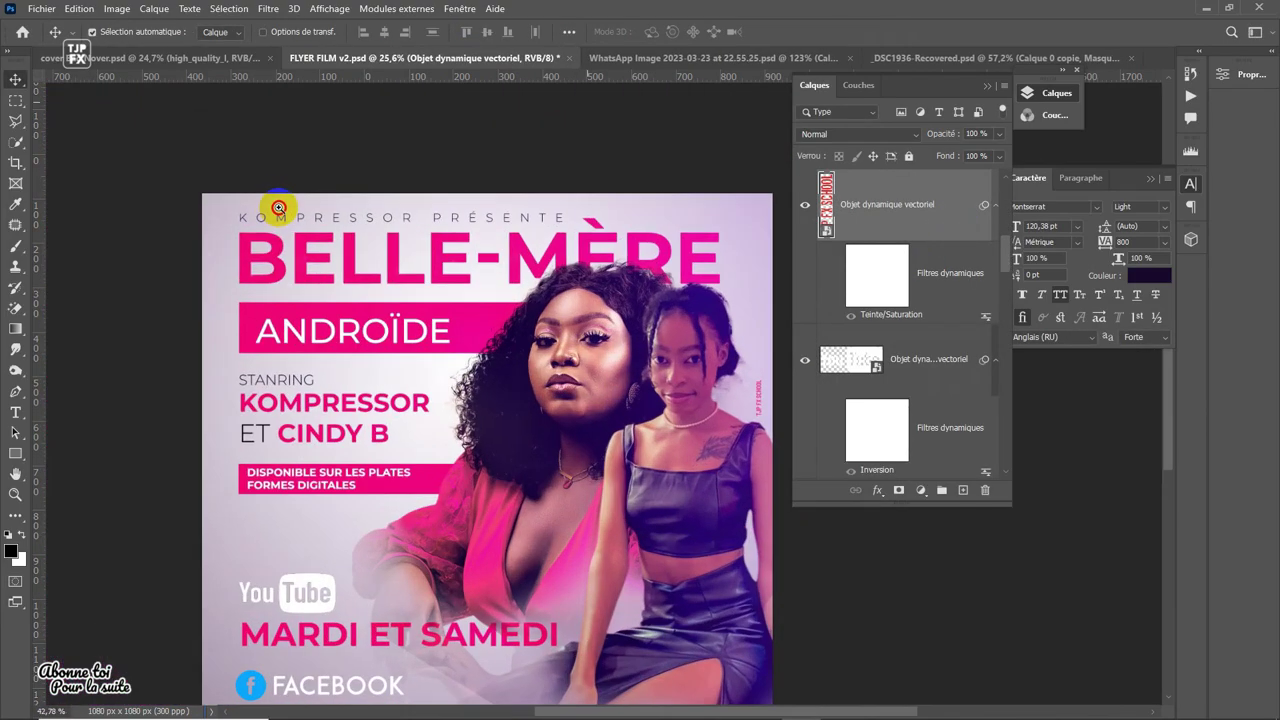
{"action": "scroll", "coordinate": [323, 228], "scroll_direction": "up", "scroll_amount": 1}
{"action": "scroll", "coordinate": [523, 232], "scroll_direction": "down", "scroll_amount": 2}
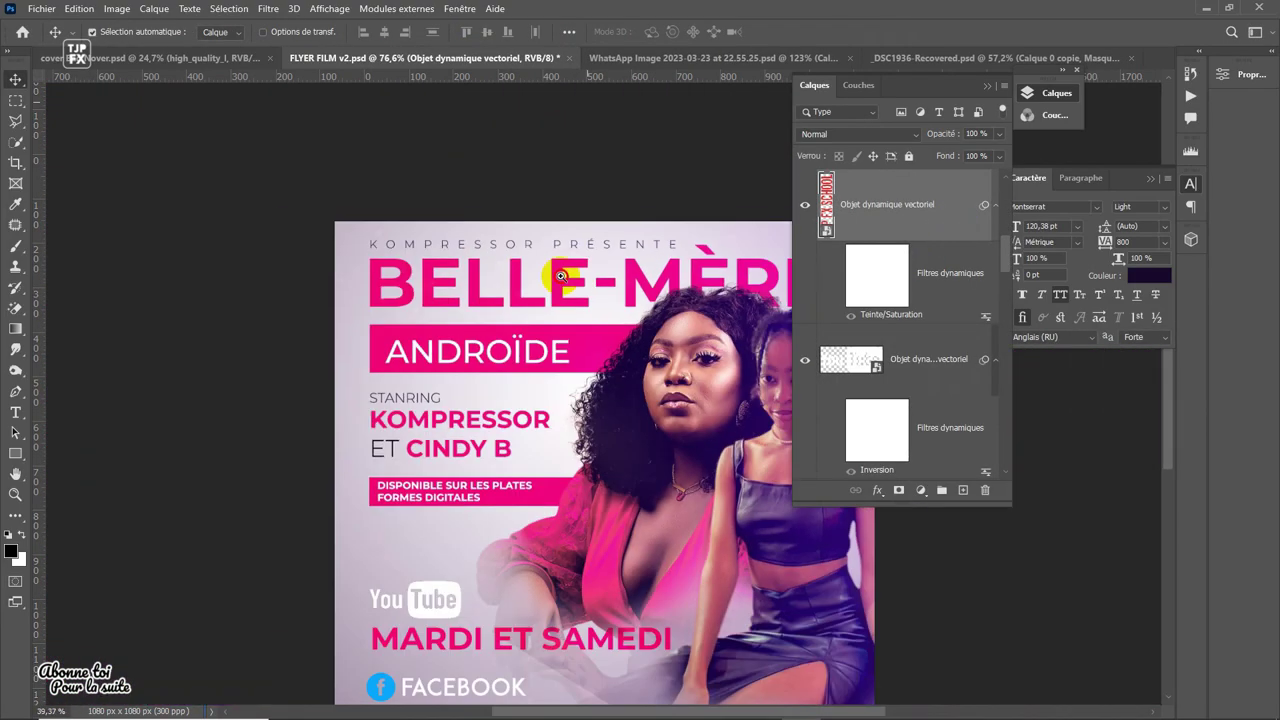
{"action": "scroll", "coordinate": [530, 350], "scroll_direction": "down", "scroll_amount": 2}
{"action": "key", "text": "ctrl+alt+shift+e"}
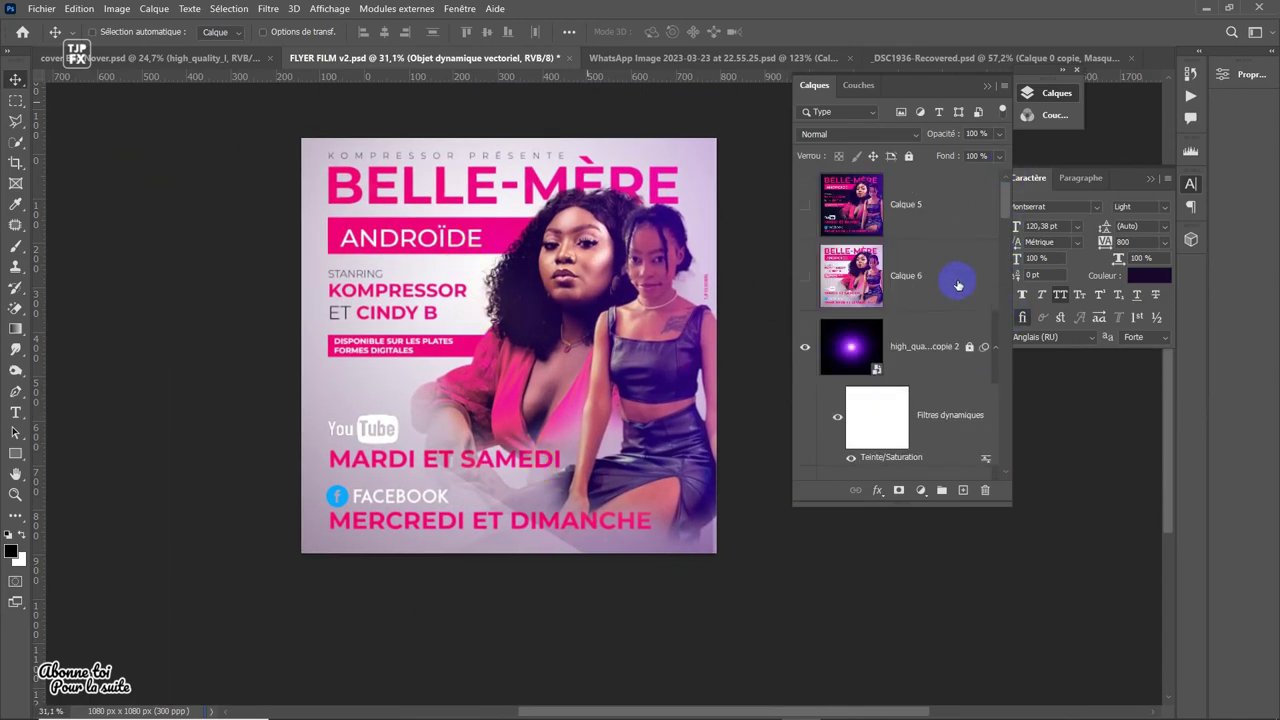
- Stamp another merged layer and export the flyer as PNG-24 named FLYER-FILM-v2
{"action": "key", "text": "ctrl+alt+shift+e"}
{"action": "left_click", "coordinate": [268, 8]}
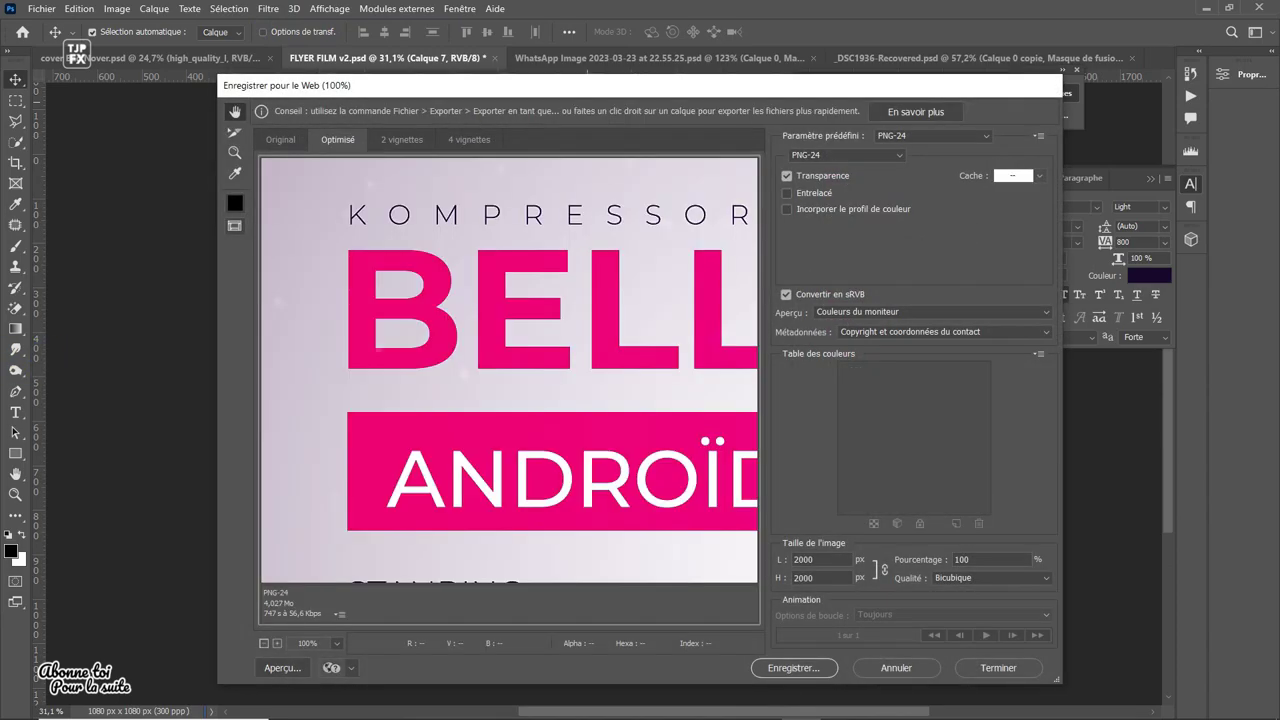
{"action": "left_click", "coordinate": [800, 668]}
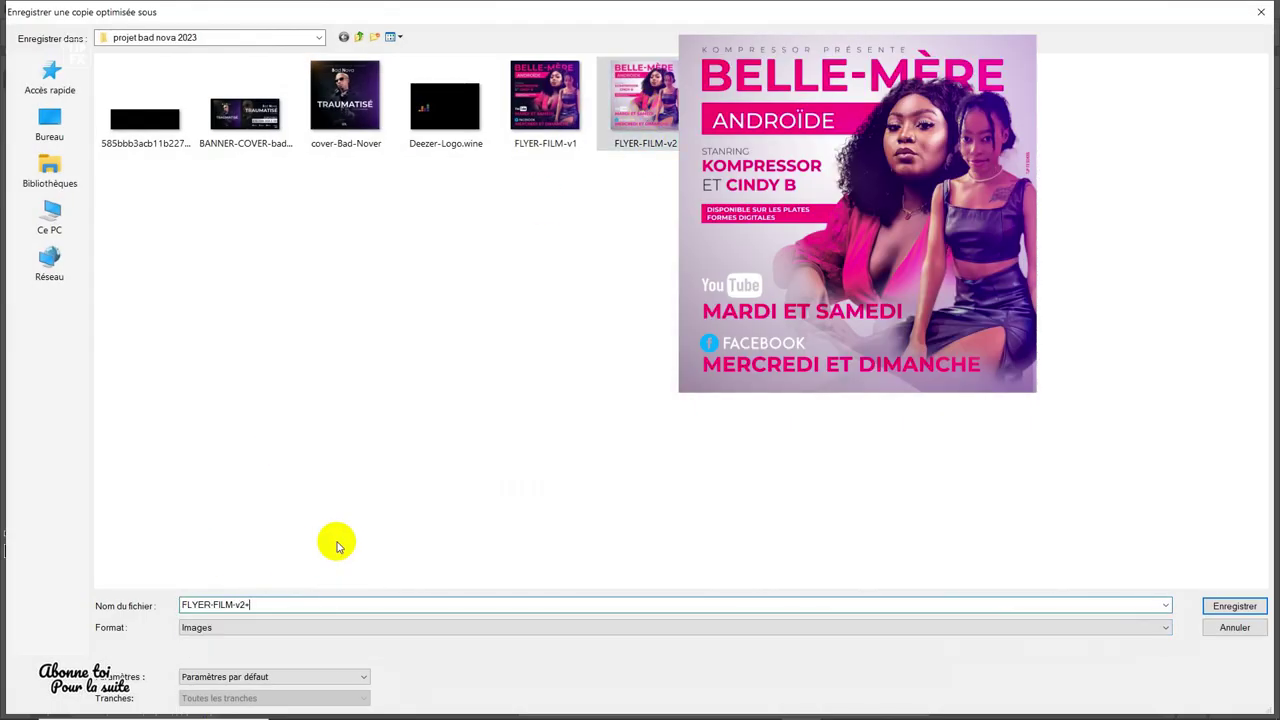
{"action": "key", "text": "Escape"}
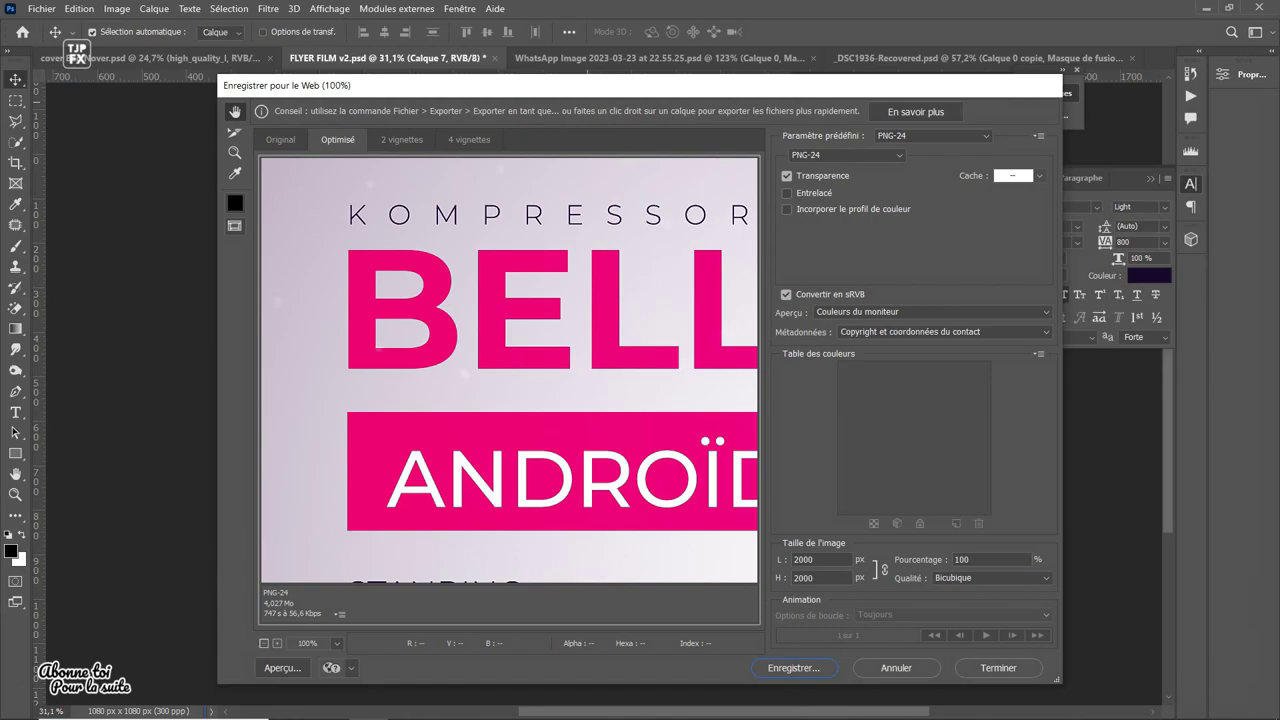